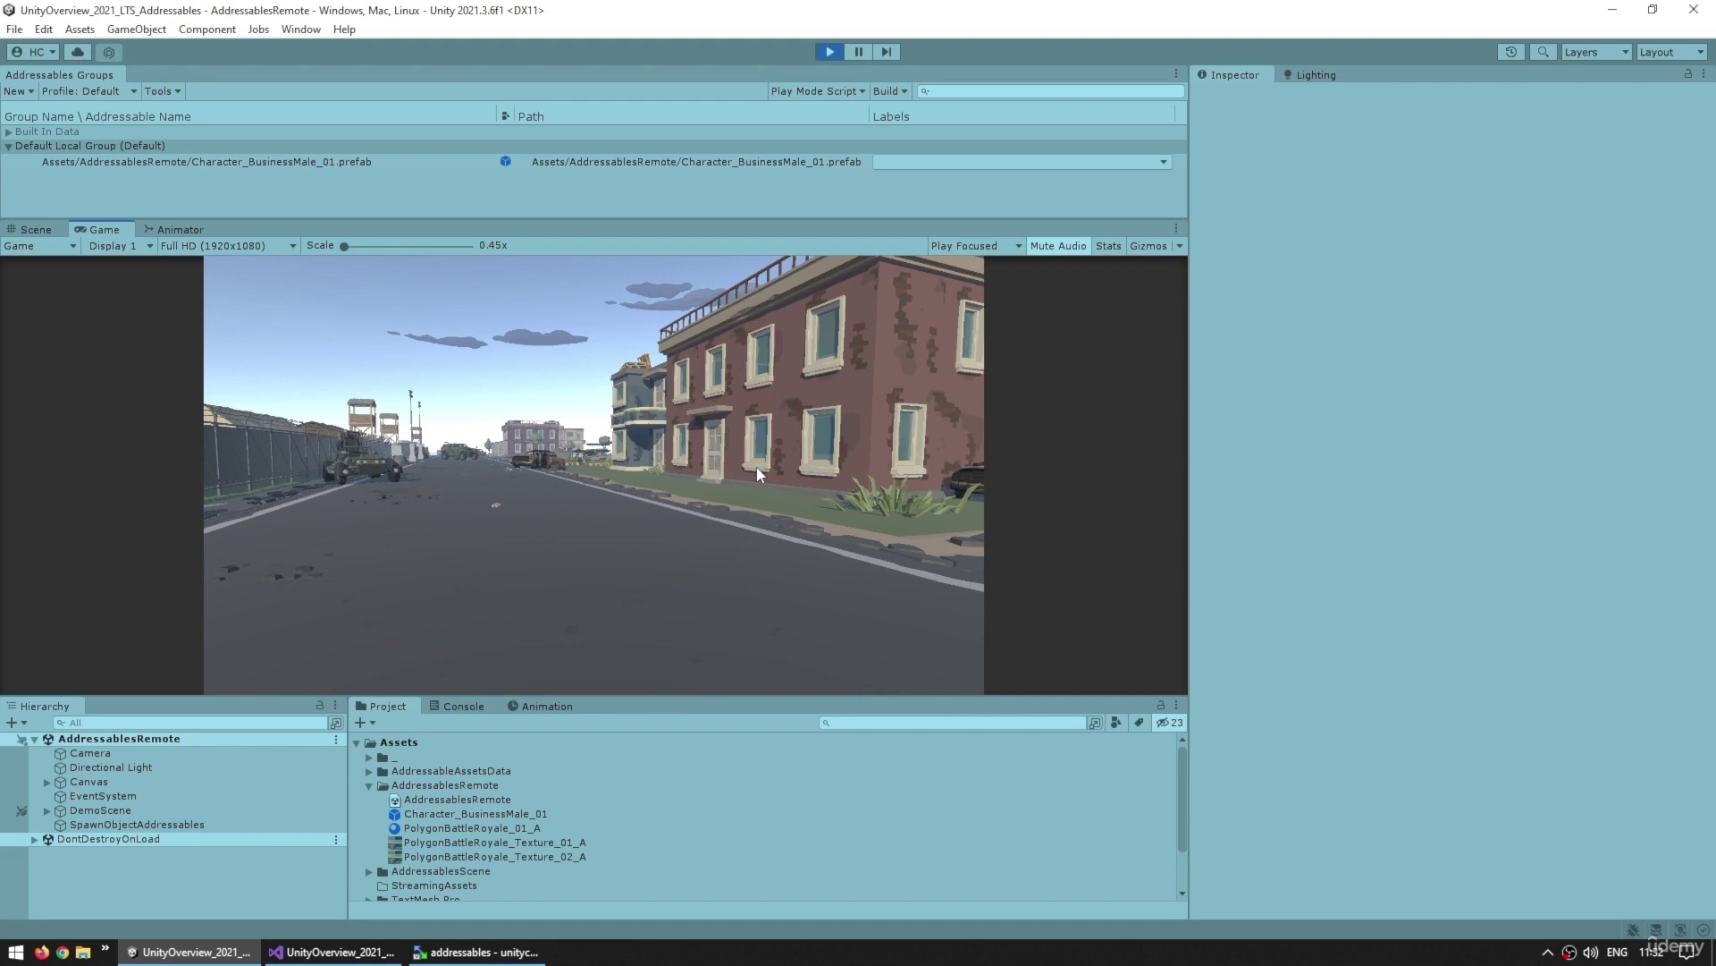
Test spawning the addressable character in the running game, and exit play mode
{"action": "left_click", "coordinate": [758, 474]}
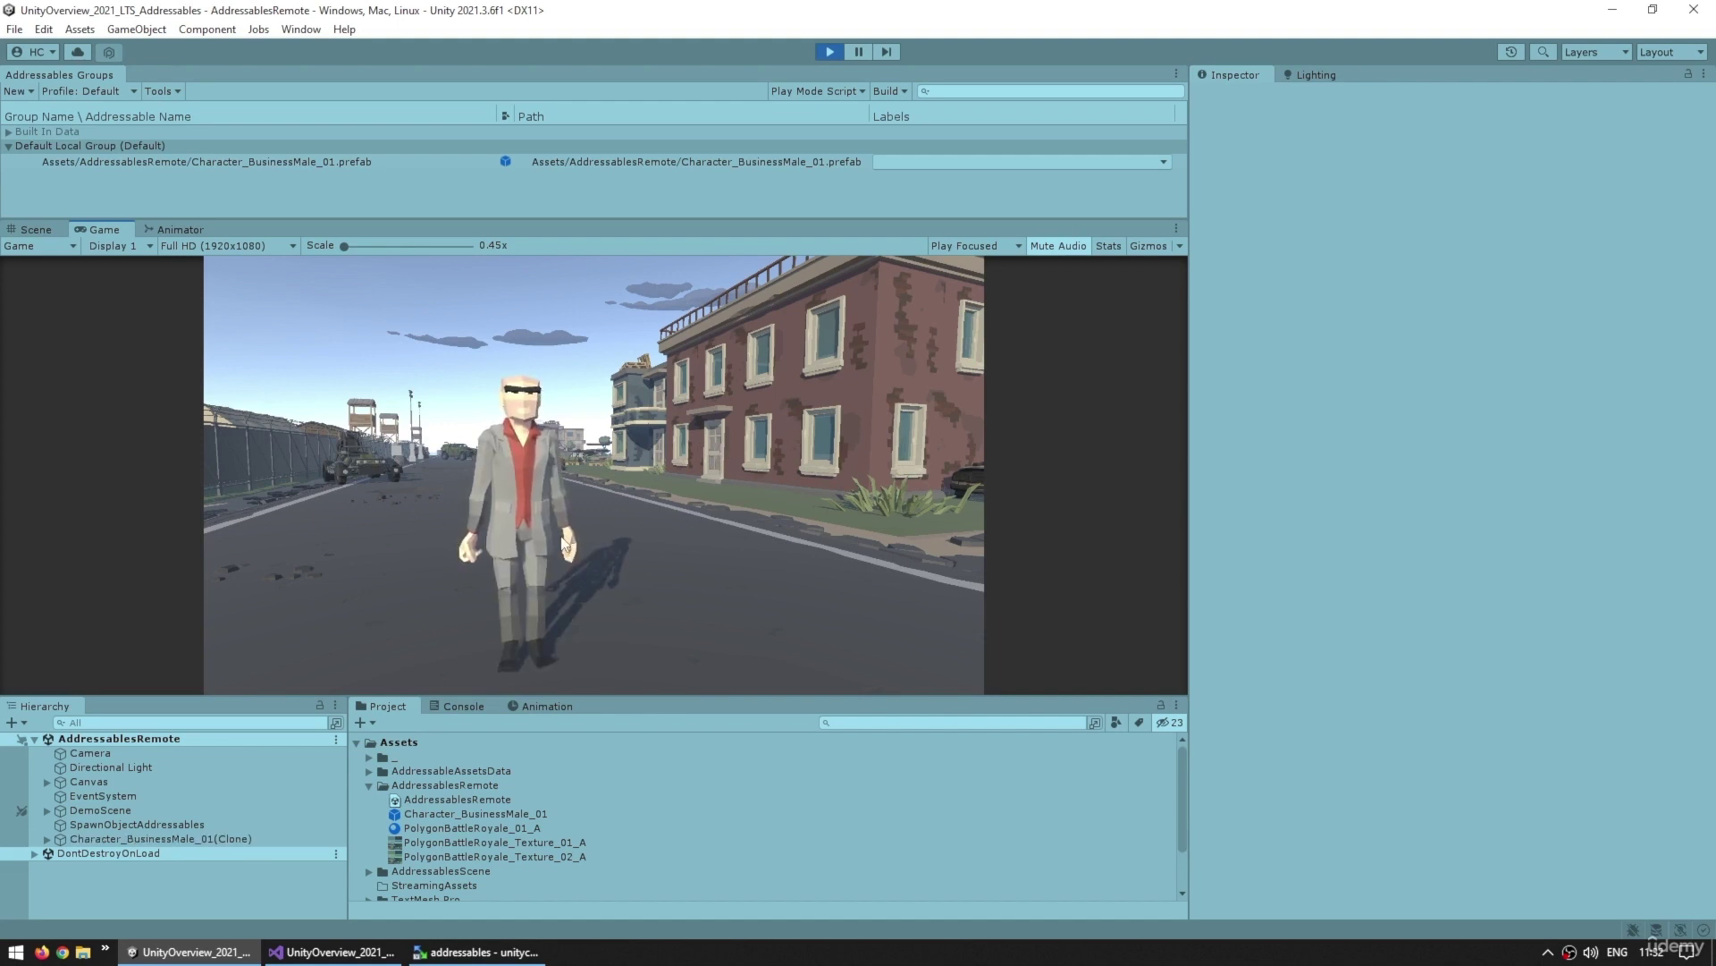
{"action": "key", "text": "ctrl+p"}
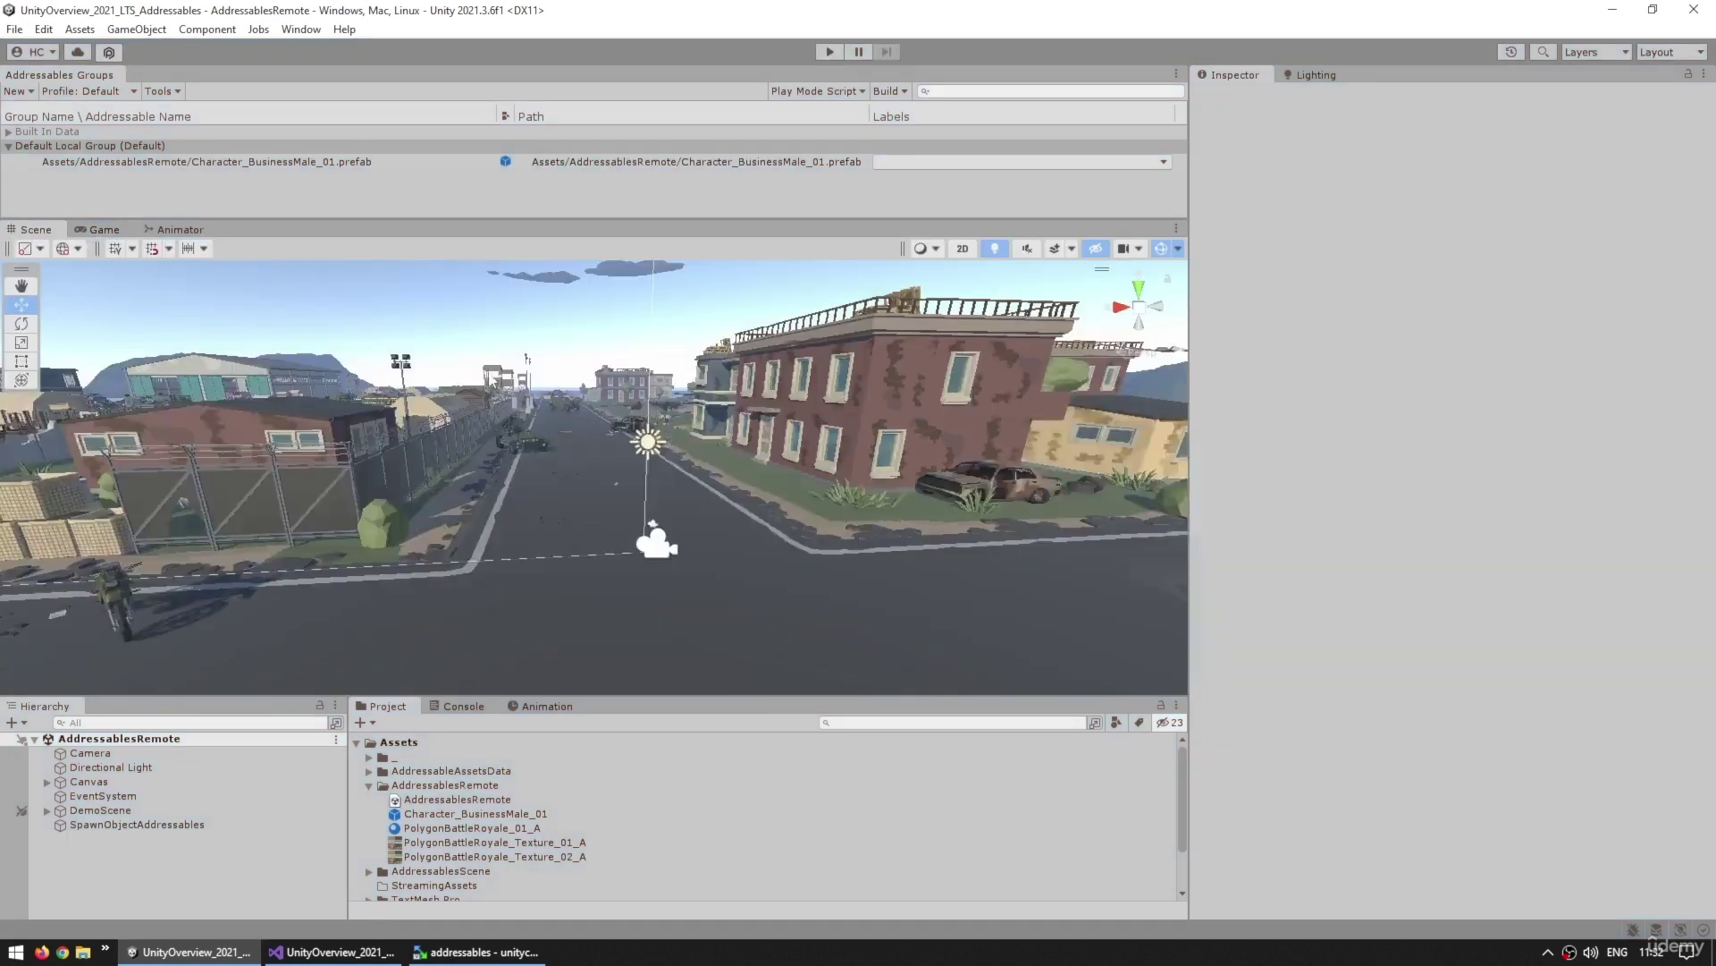
Inspect the Character_BusinessMale_01 prefab in the Default Local Group and the asset reference on the SpawnObjectAddressables object
{"action": "left_click", "coordinate": [196, 146]}
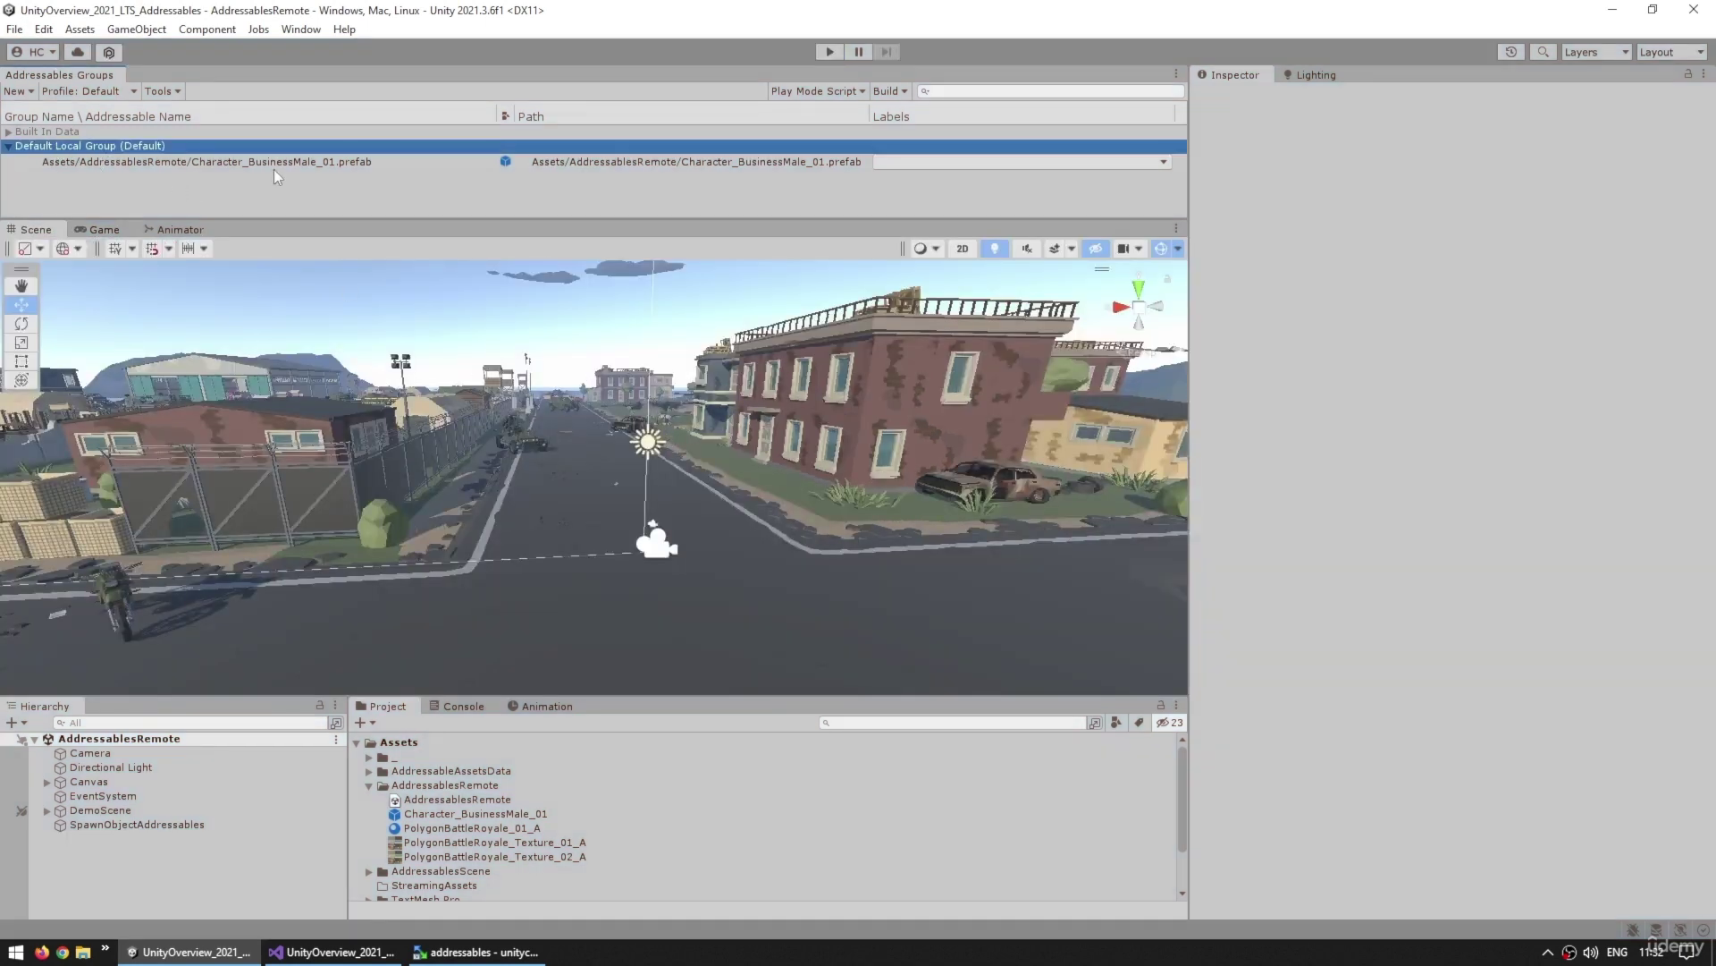
{"action": "left_click", "coordinate": [320, 161]}
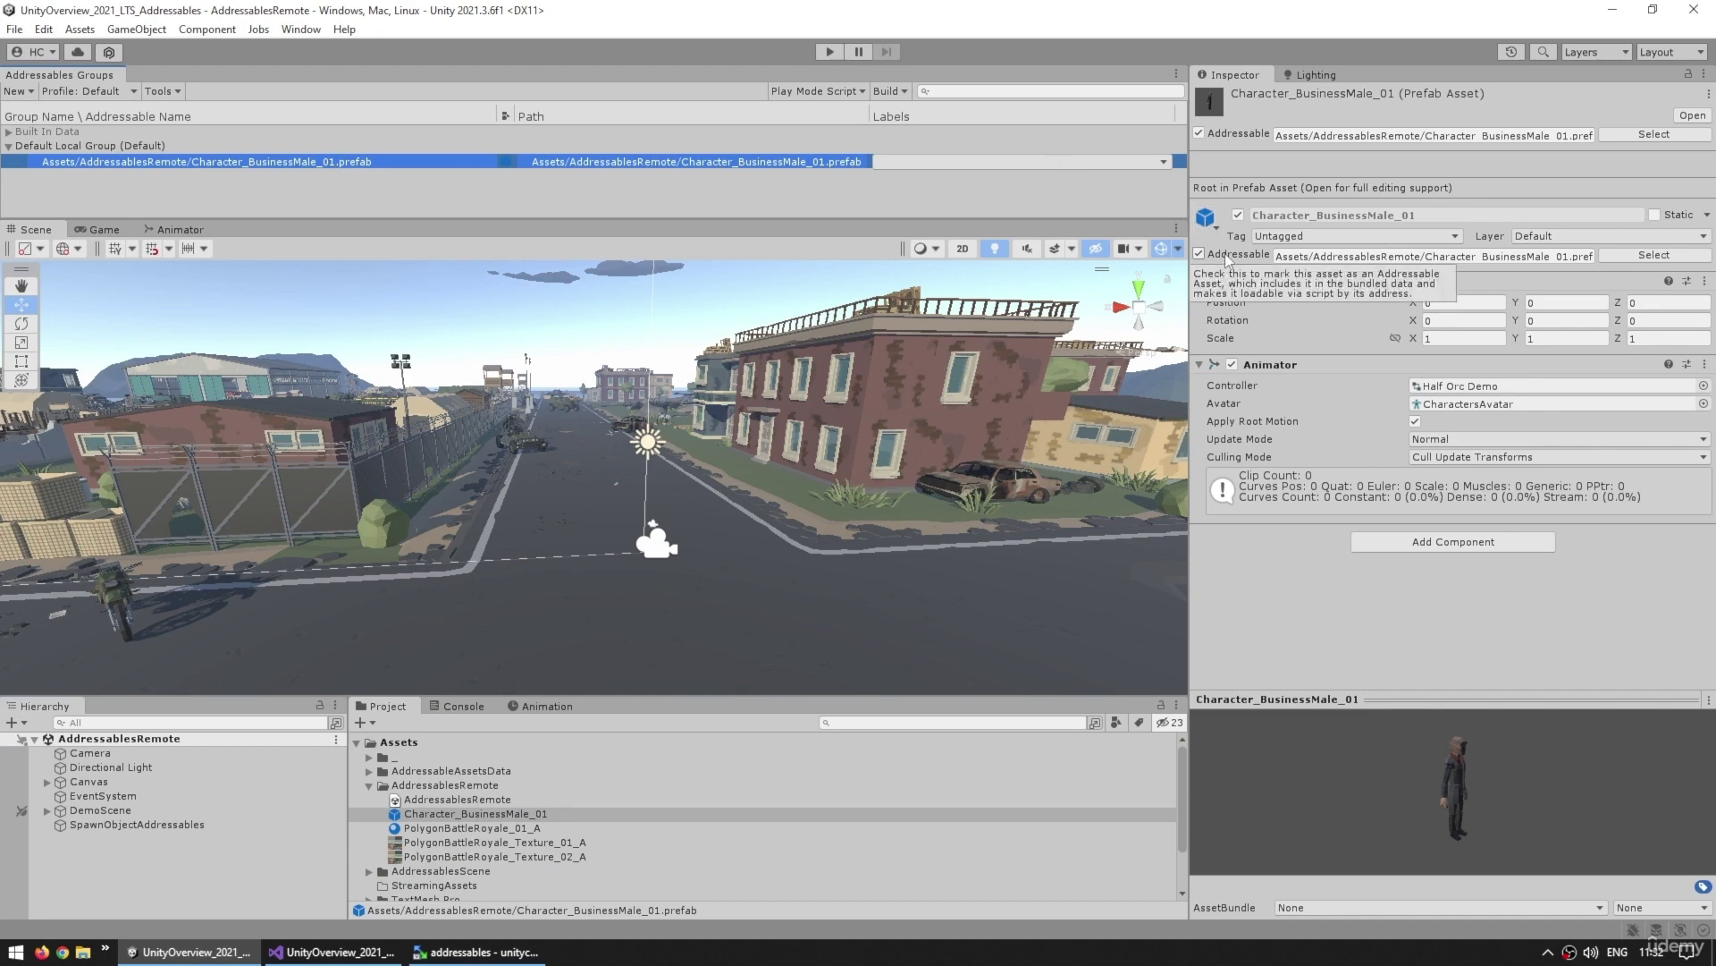
{"action": "left_click", "coordinate": [137, 811]}
{"action": "left_click", "coordinate": [143, 824]}
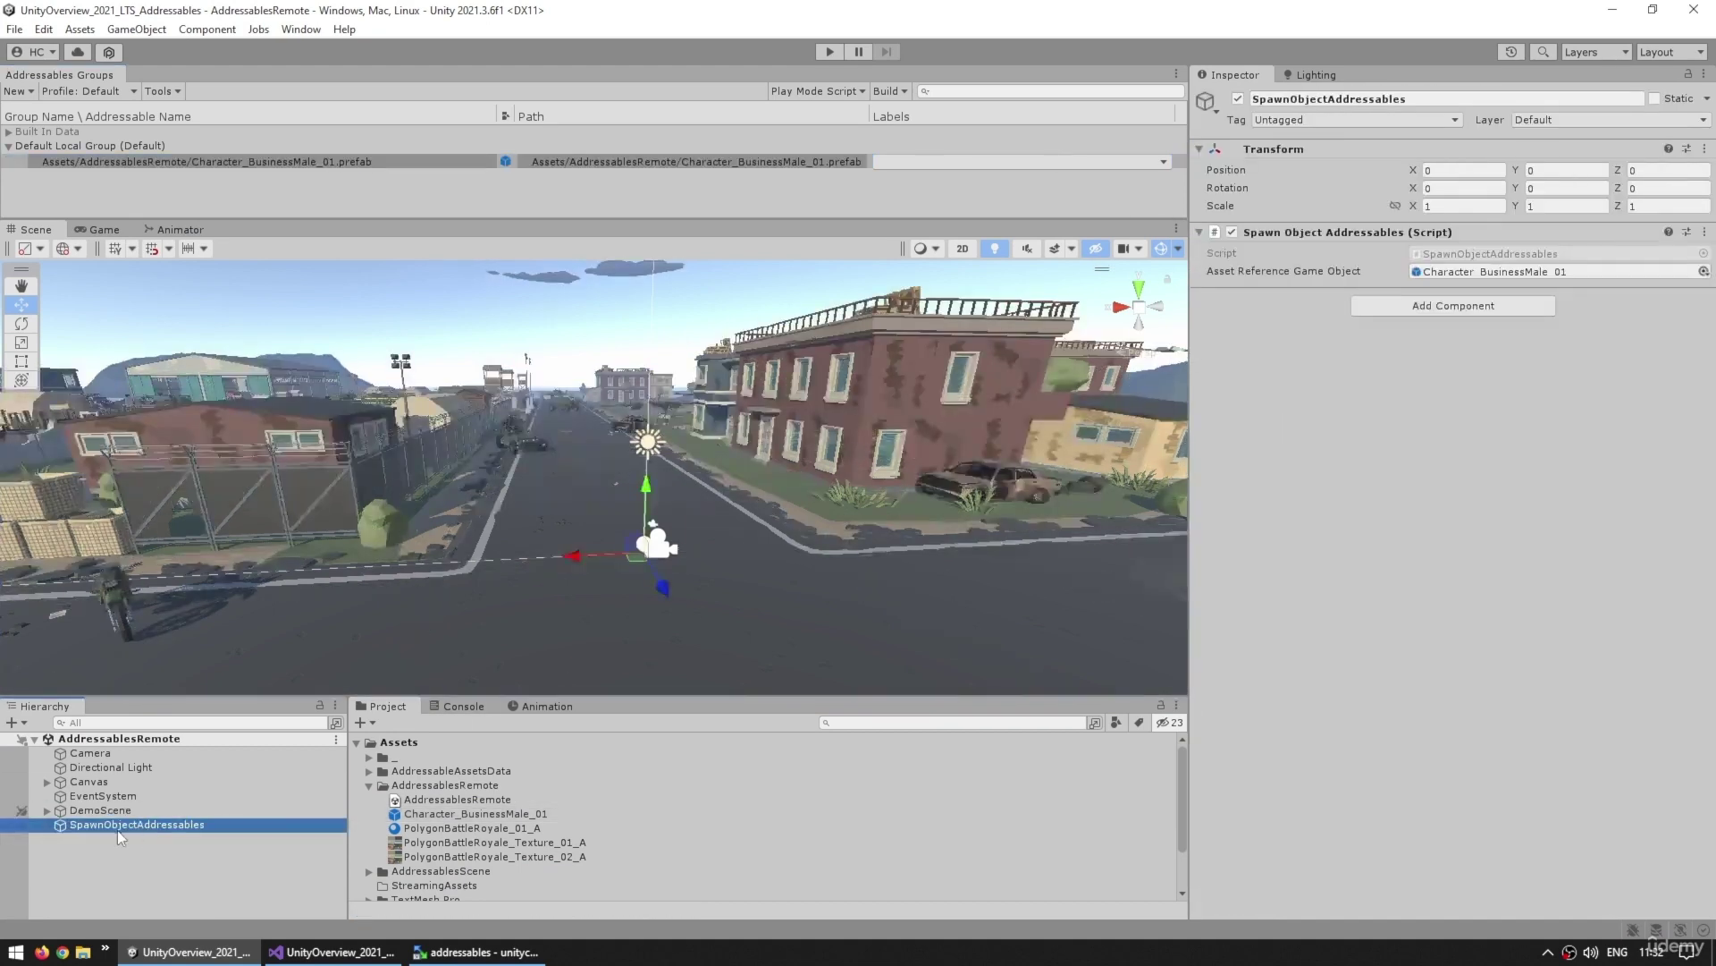
{"action": "left_click", "coordinate": [1434, 272]}
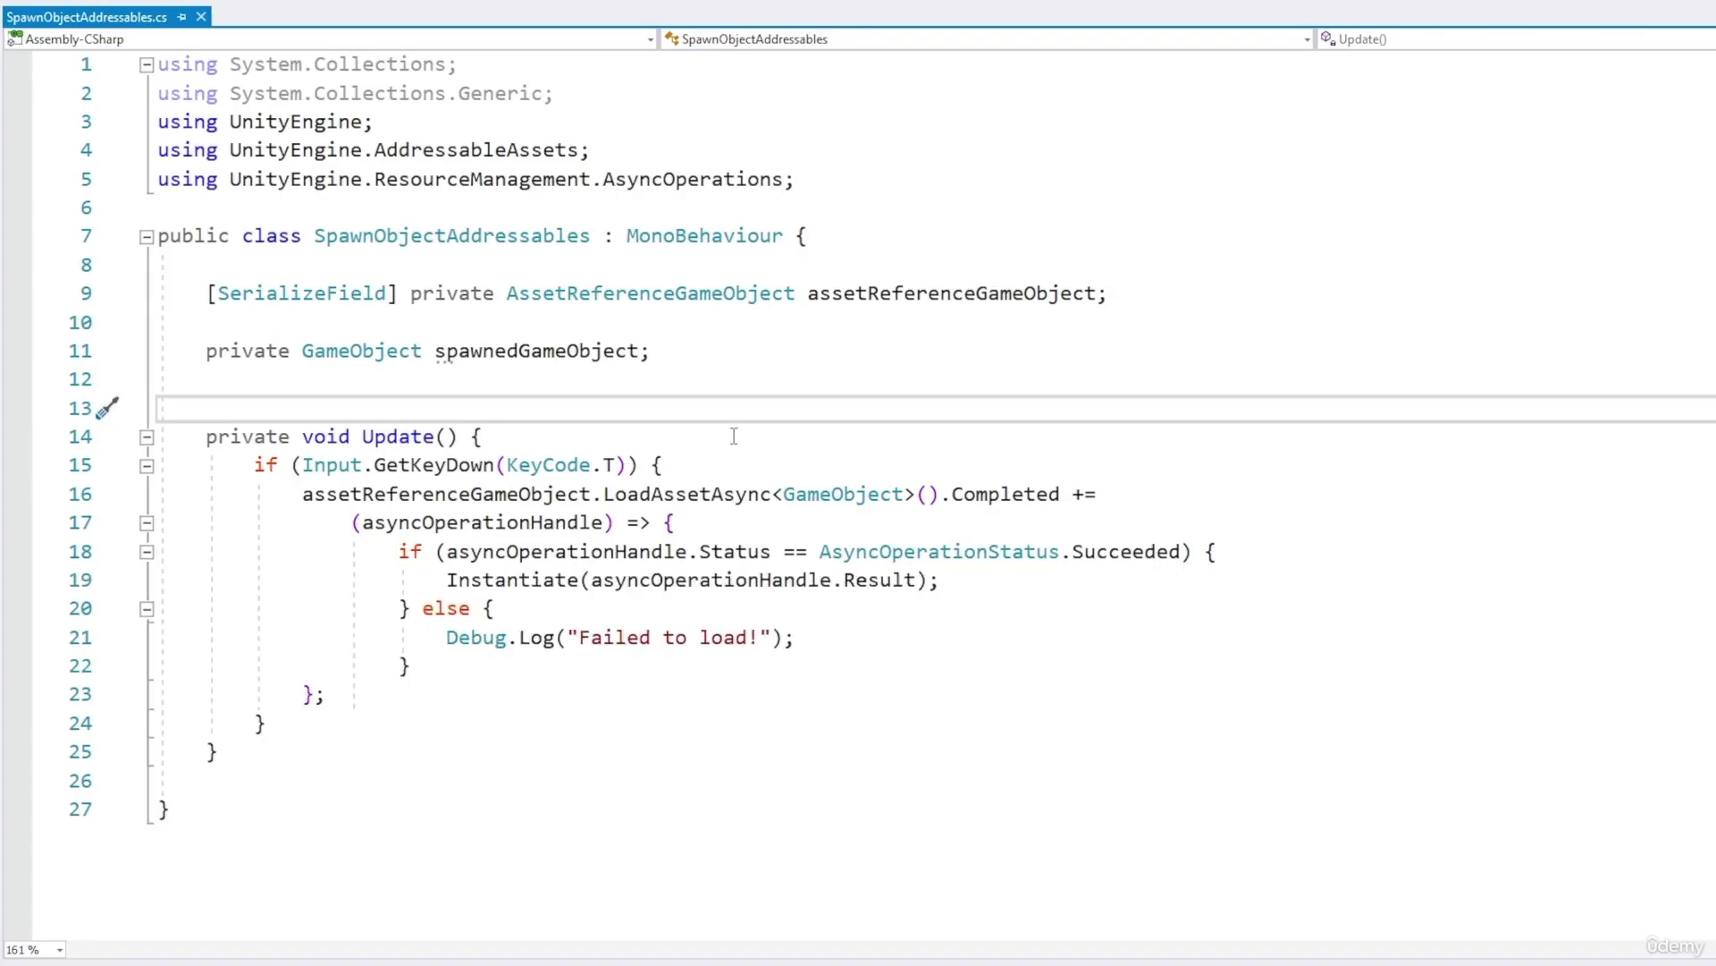
Review the LoadAssetAsync call and the Instantiate line in the SpawnObjectAddressables script
{"action": "left_click_drag", "start_coordinate": [712, 463], "coordinate": [720, 442]}
{"action": "left_click", "coordinate": [678, 497]}
{"action": "left_click_drag", "start_coordinate": [507, 497], "coordinate": [773, 498]}
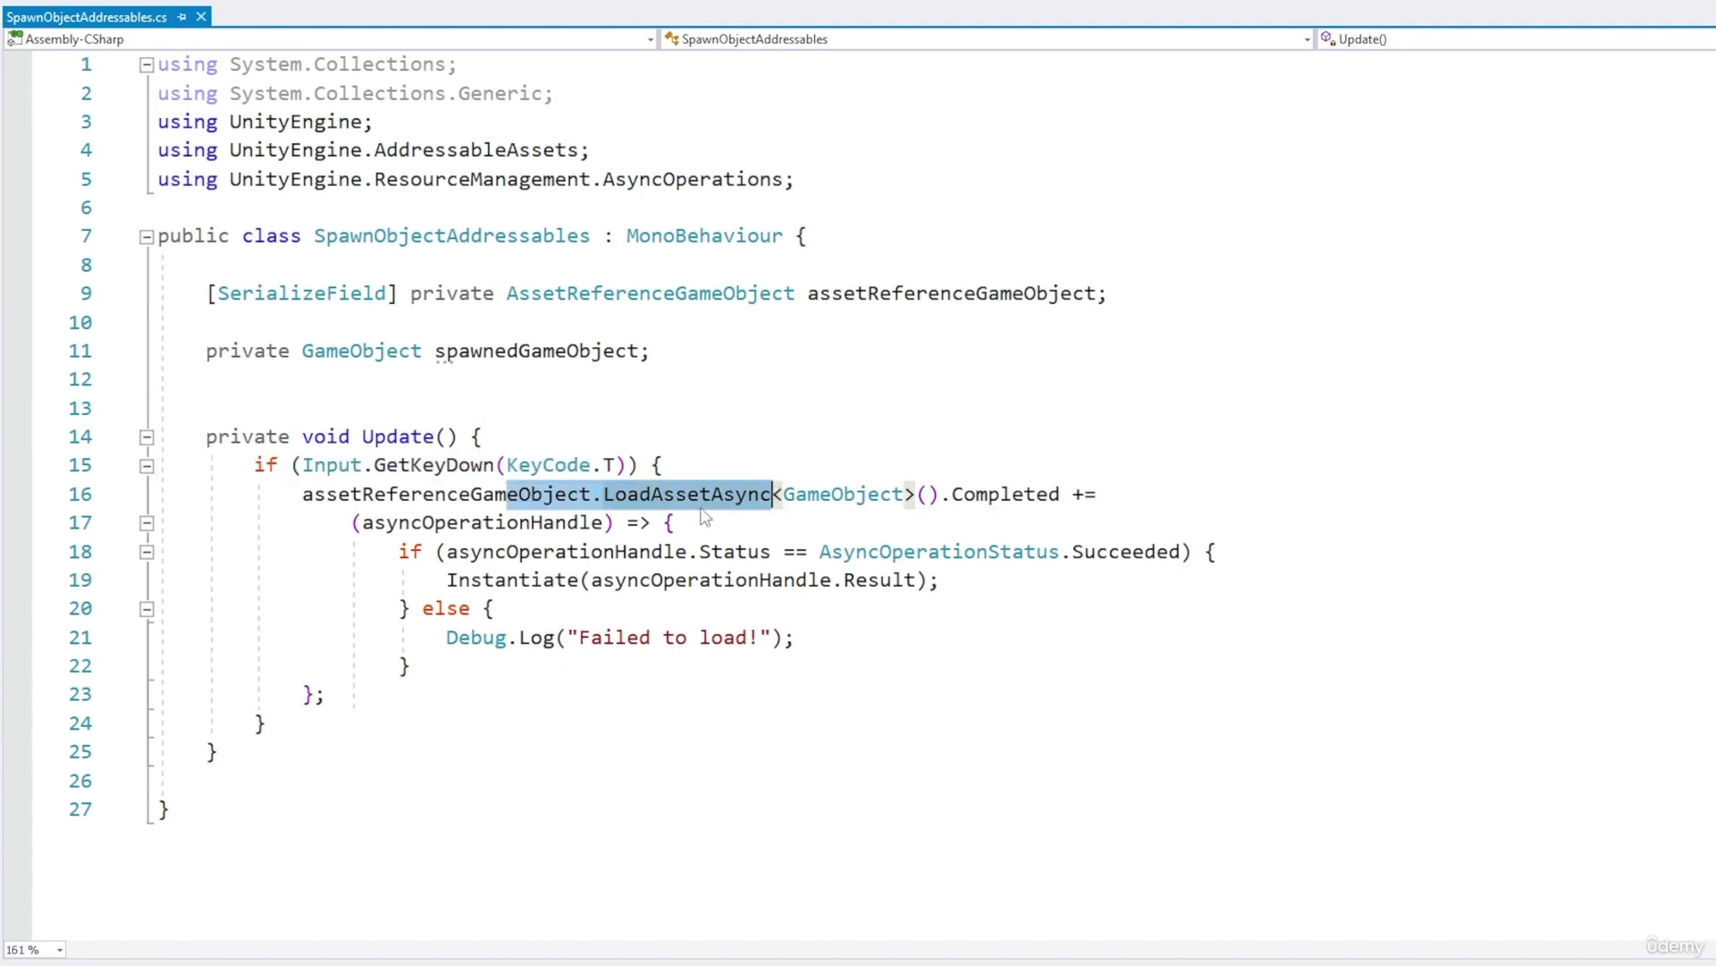
{"action": "left_click_drag", "start_coordinate": [482, 590], "coordinate": [938, 594]}
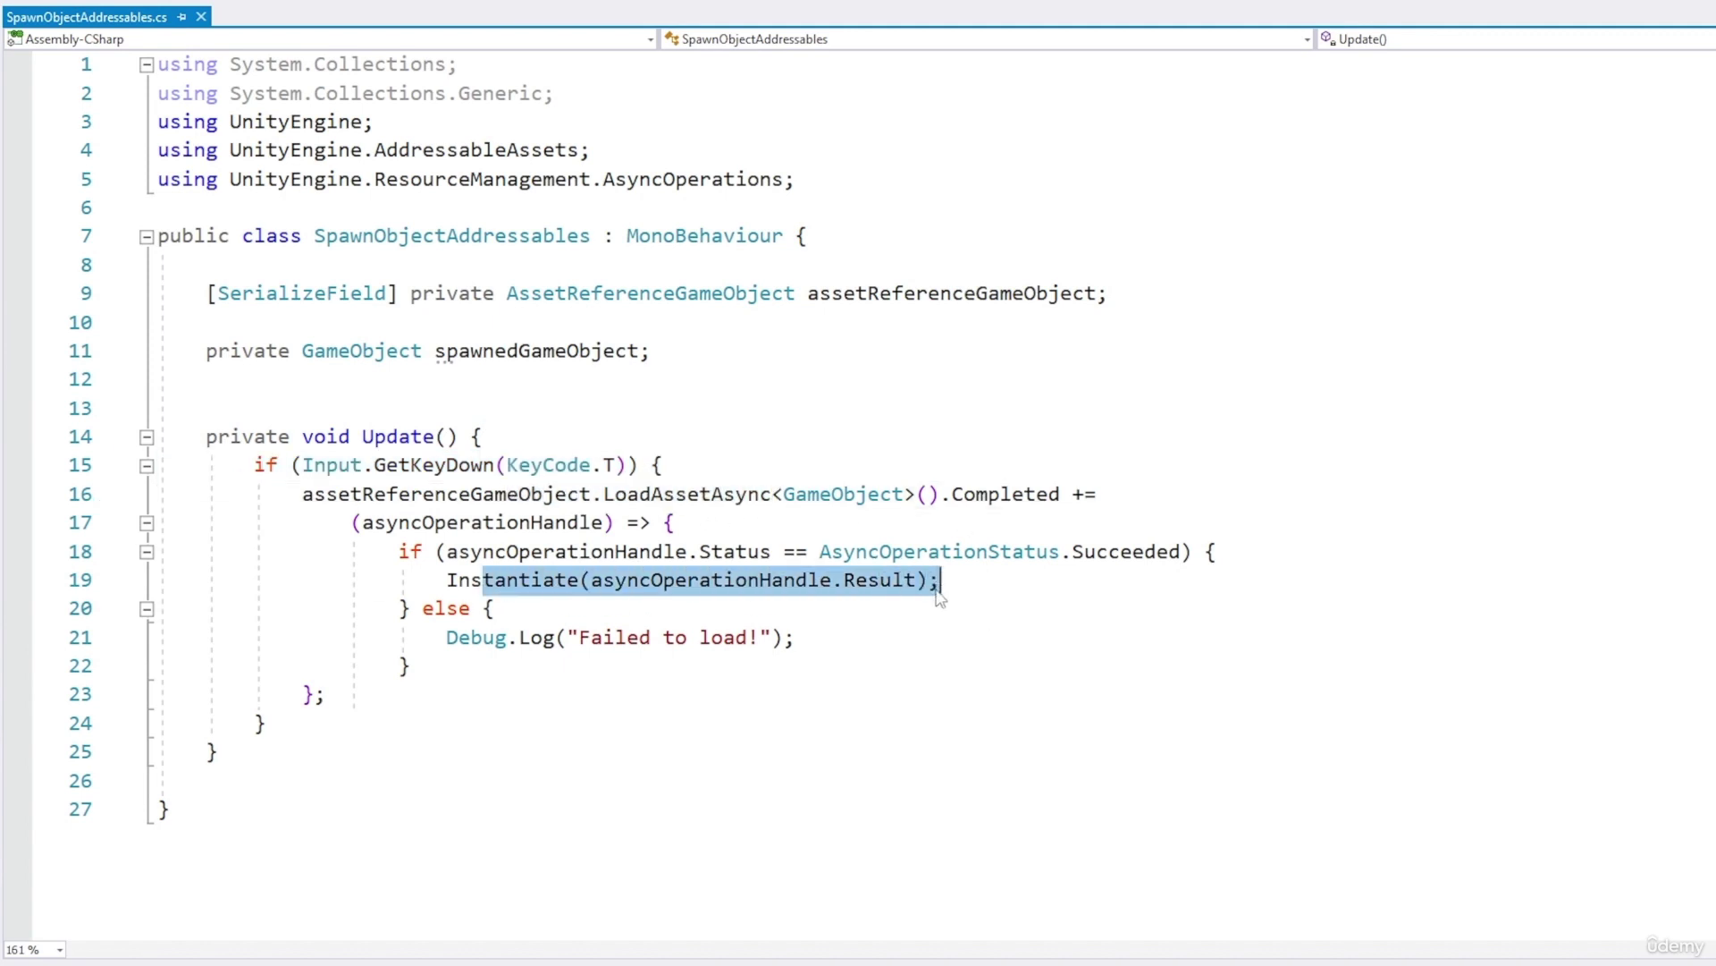
{"action": "left_click", "coordinate": [1056, 598]}
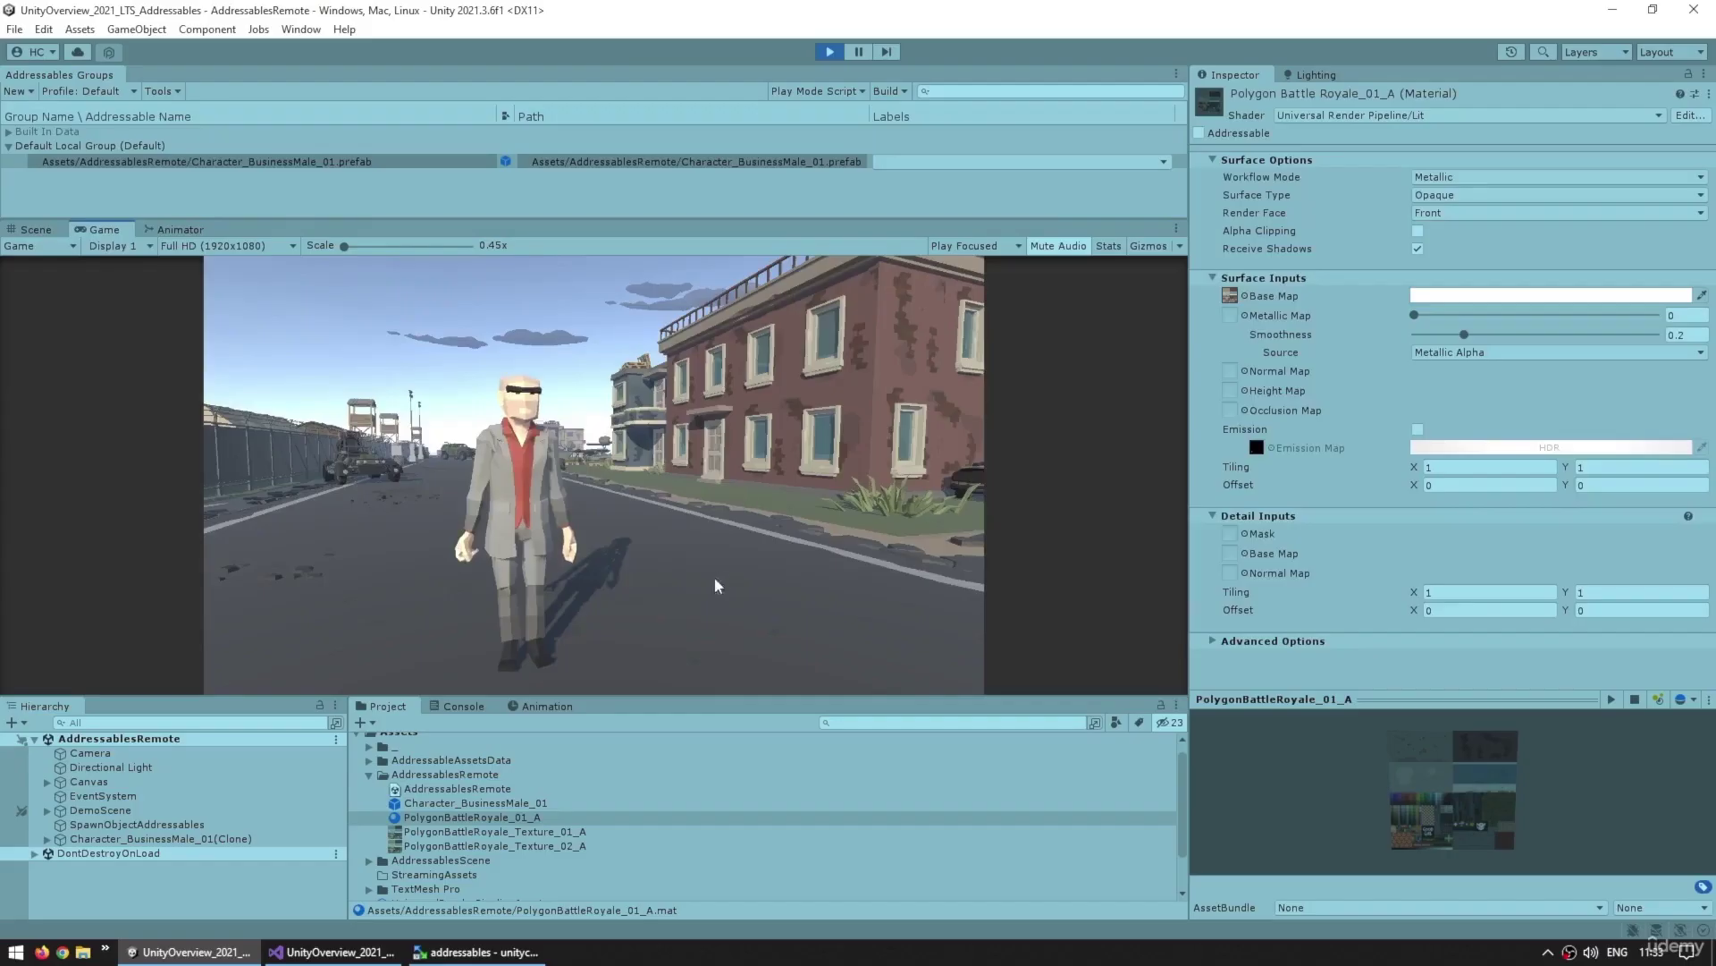
Tint the Base Map of the PolygonBattleRoyale_01_A material red (FF0000) while the game runs
{"action": "left_click", "coordinate": [492, 817]}
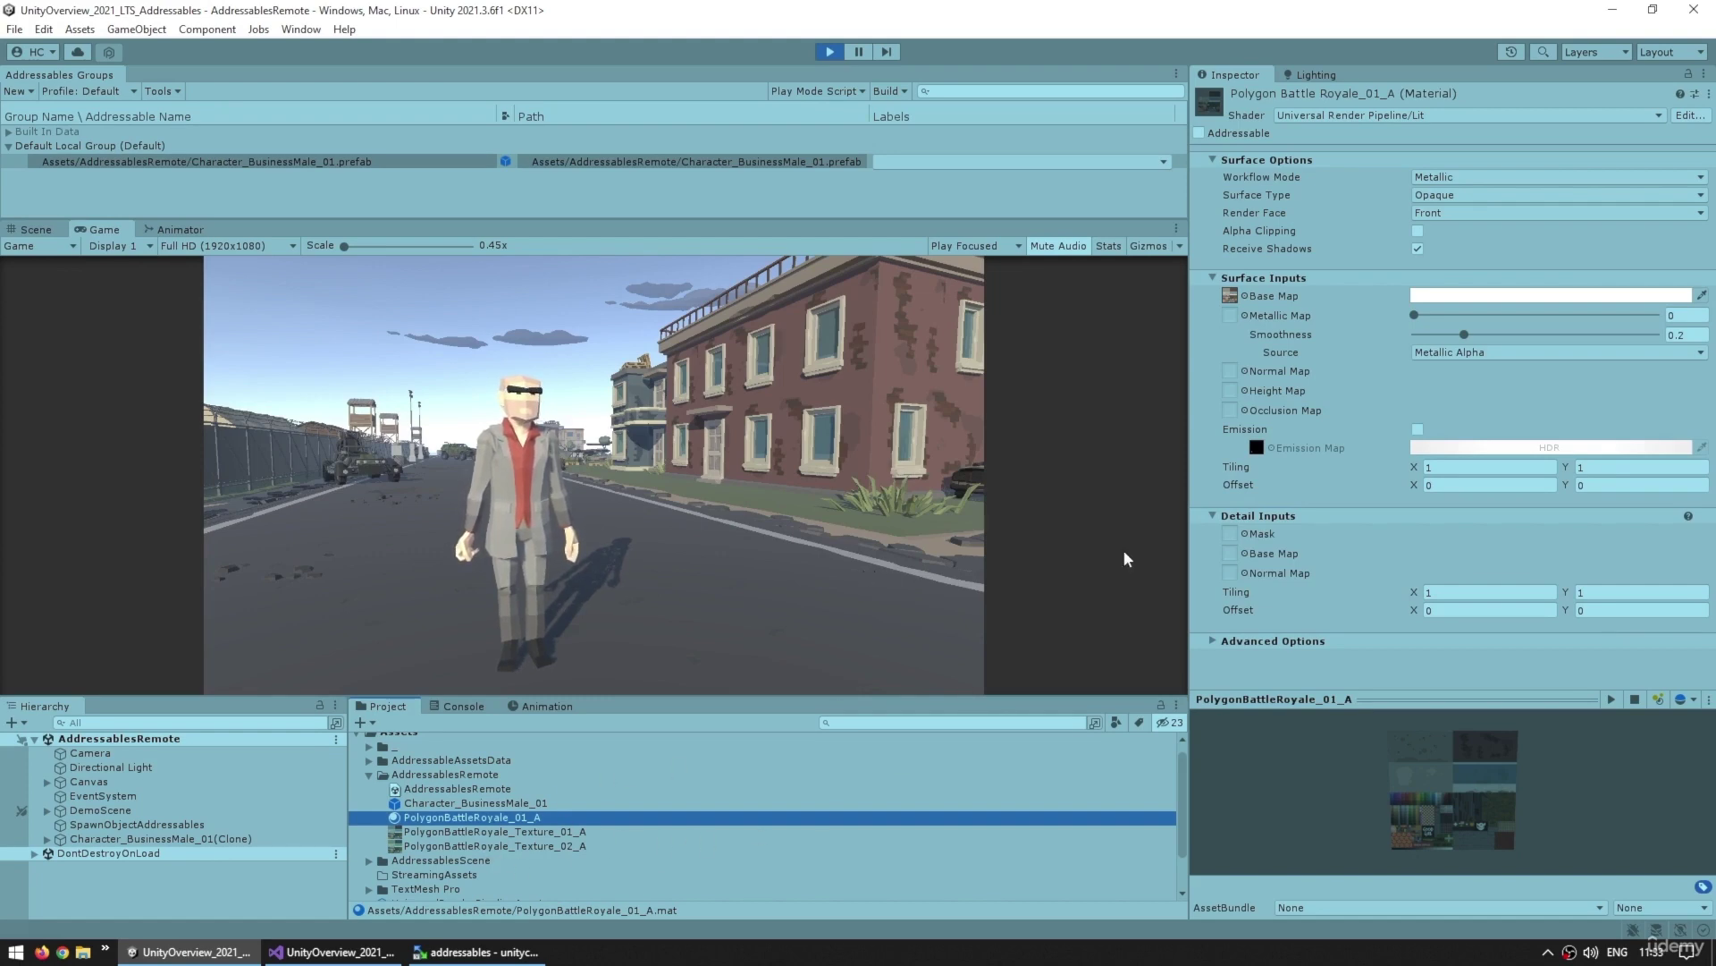
{"action": "left_click", "coordinate": [1520, 295]}
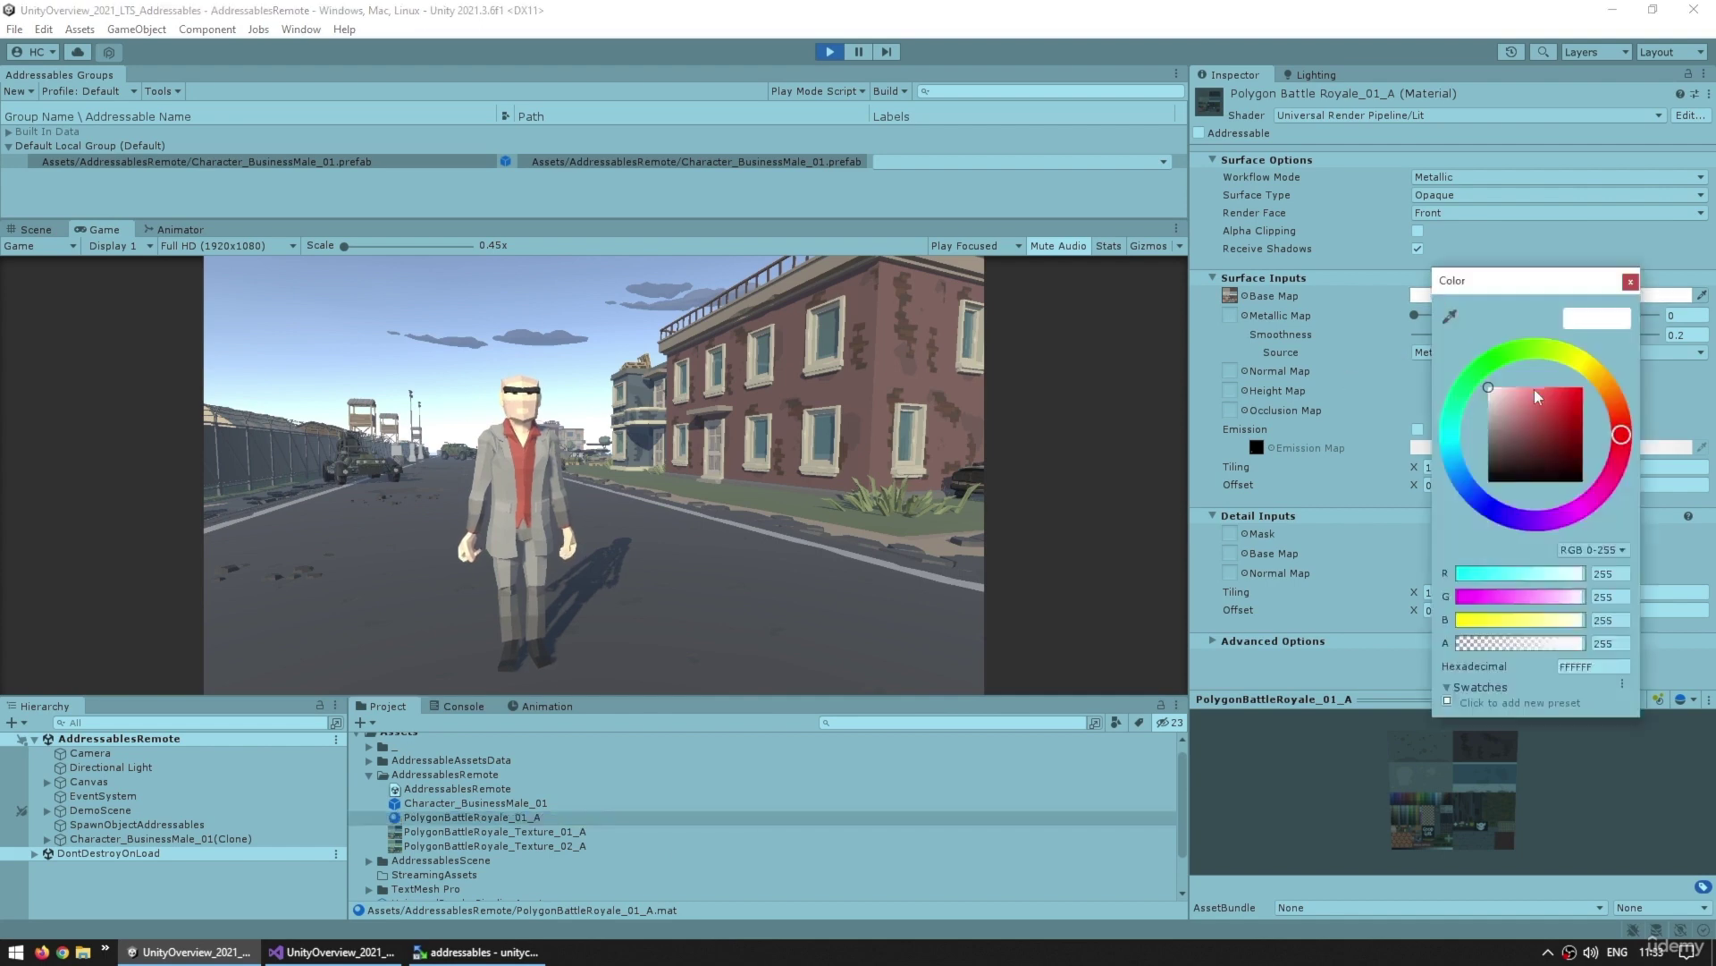
{"action": "left_click_drag", "start_coordinate": [1535, 391], "coordinate": [1584, 386]}
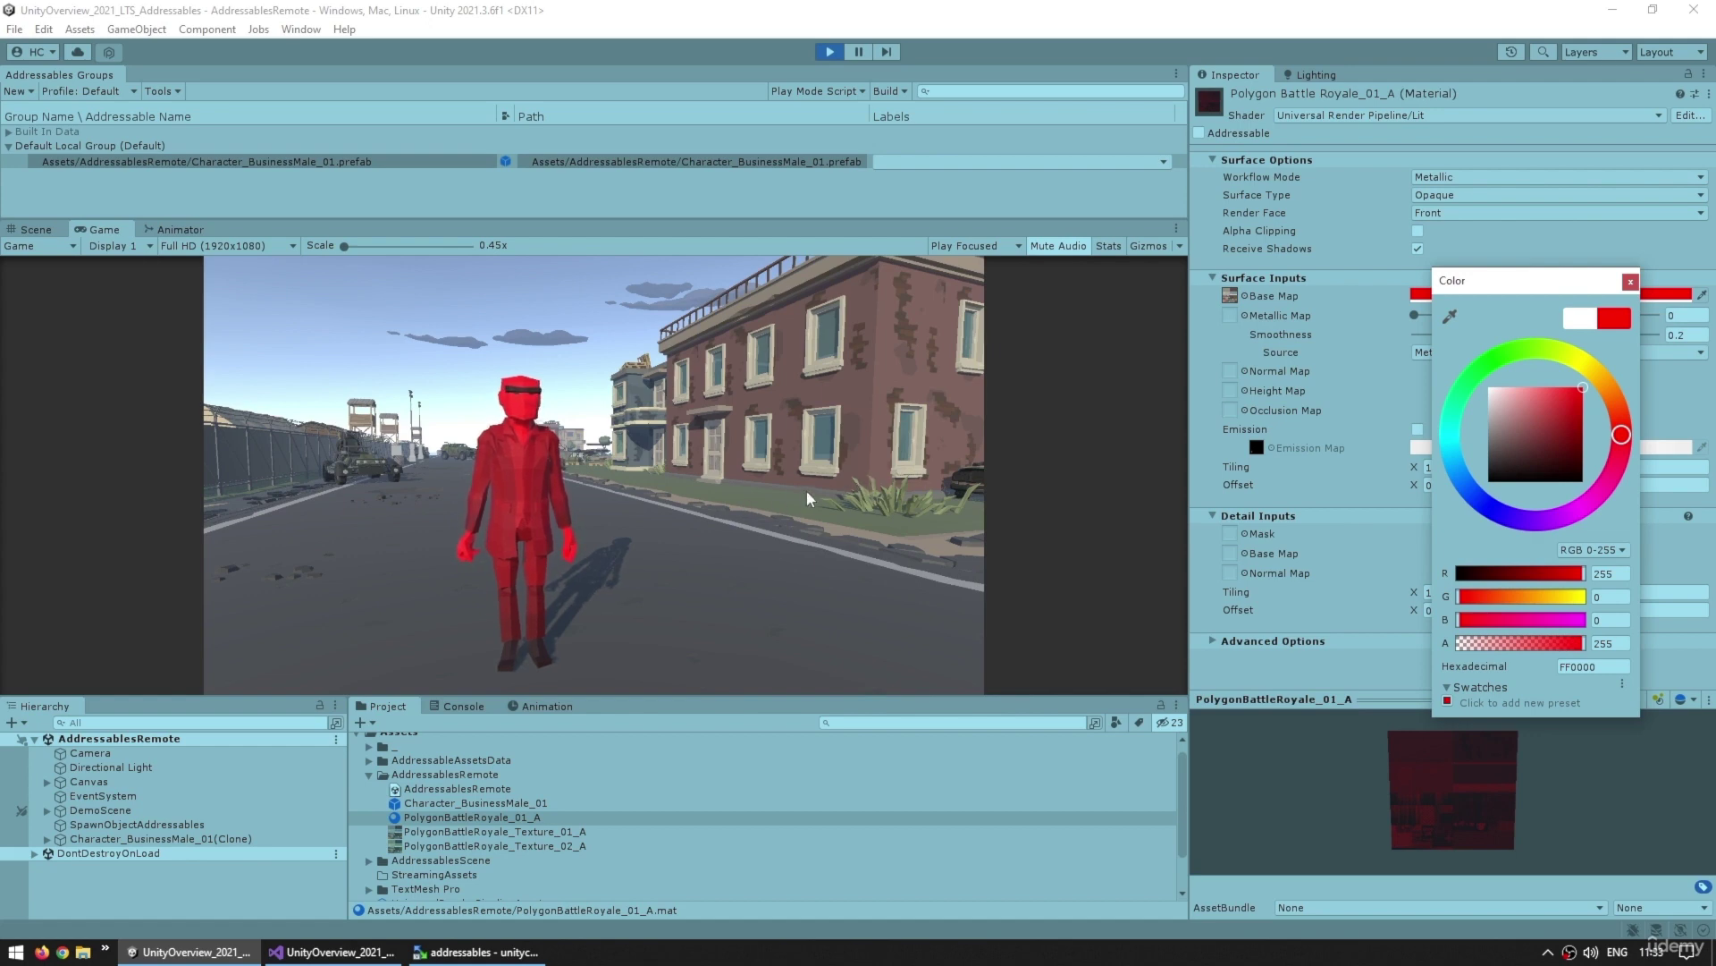
Set the material's Base Map color back to white (FFFFFF) and exit play mode
{"action": "left_click_drag", "start_coordinate": [1541, 426], "coordinate": [1480, 380]}
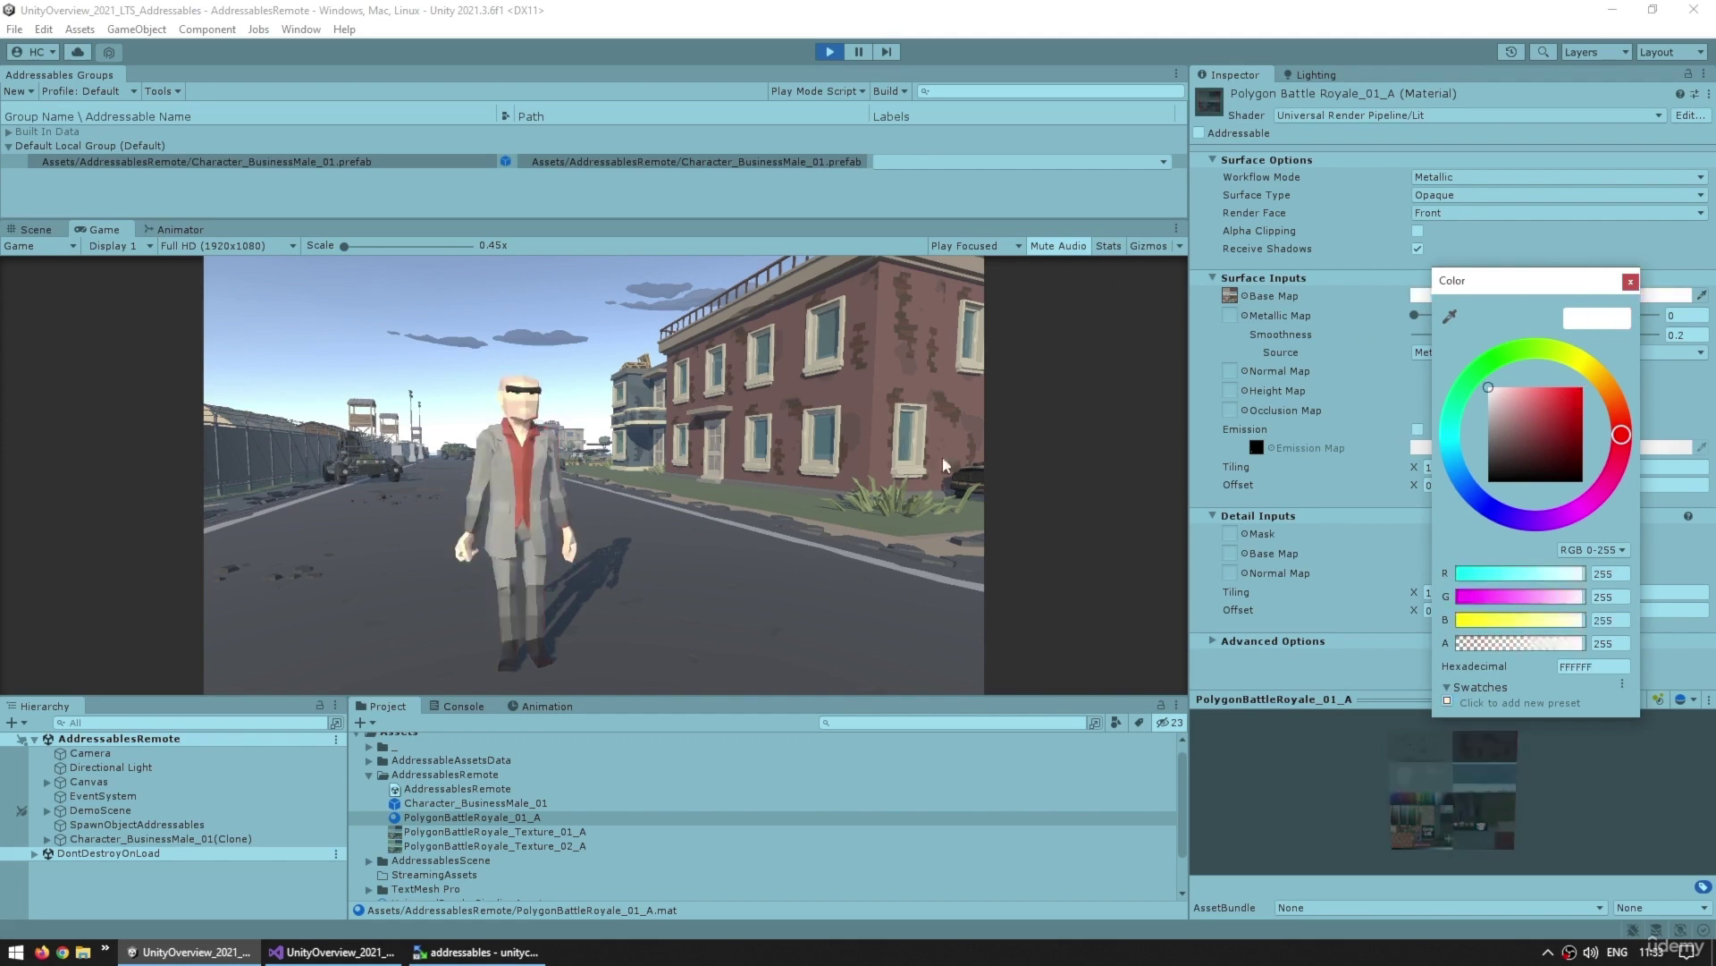
{"action": "left_click", "coordinate": [964, 497]}
{"action": "key", "text": "ctrl+p"}
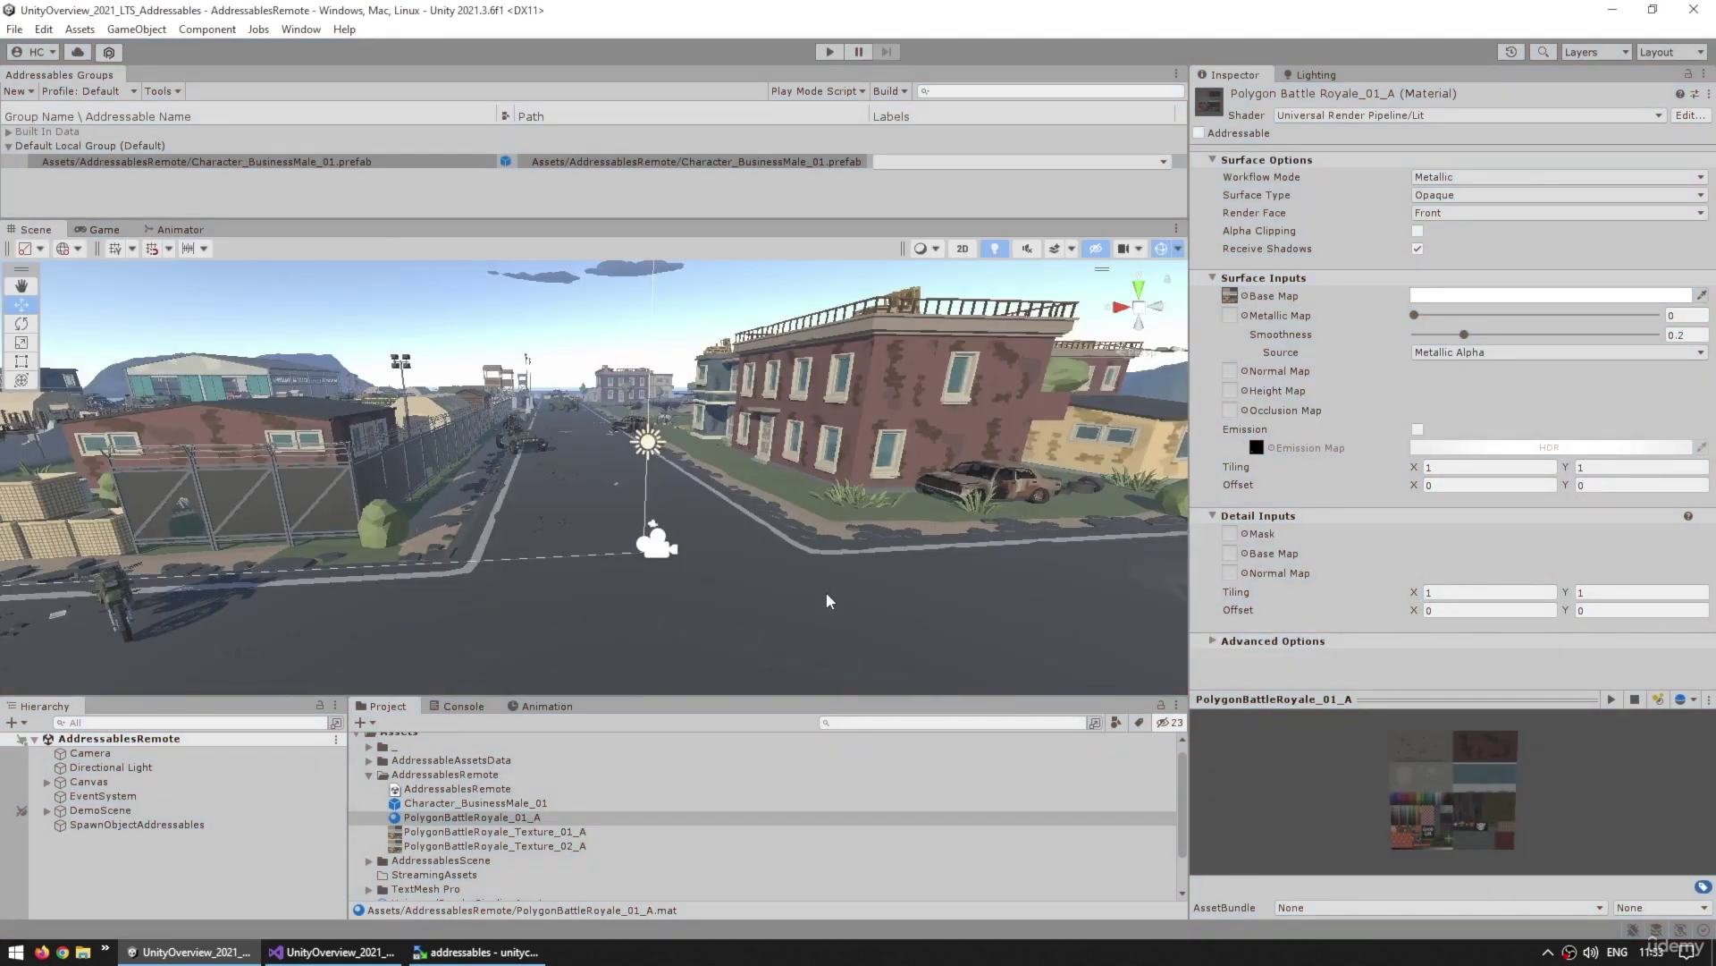
In the Addressables settings, enable Build Remote Catalog and set its Build & Load Paths to Remote
{"action": "left_click", "coordinate": [301, 28]}
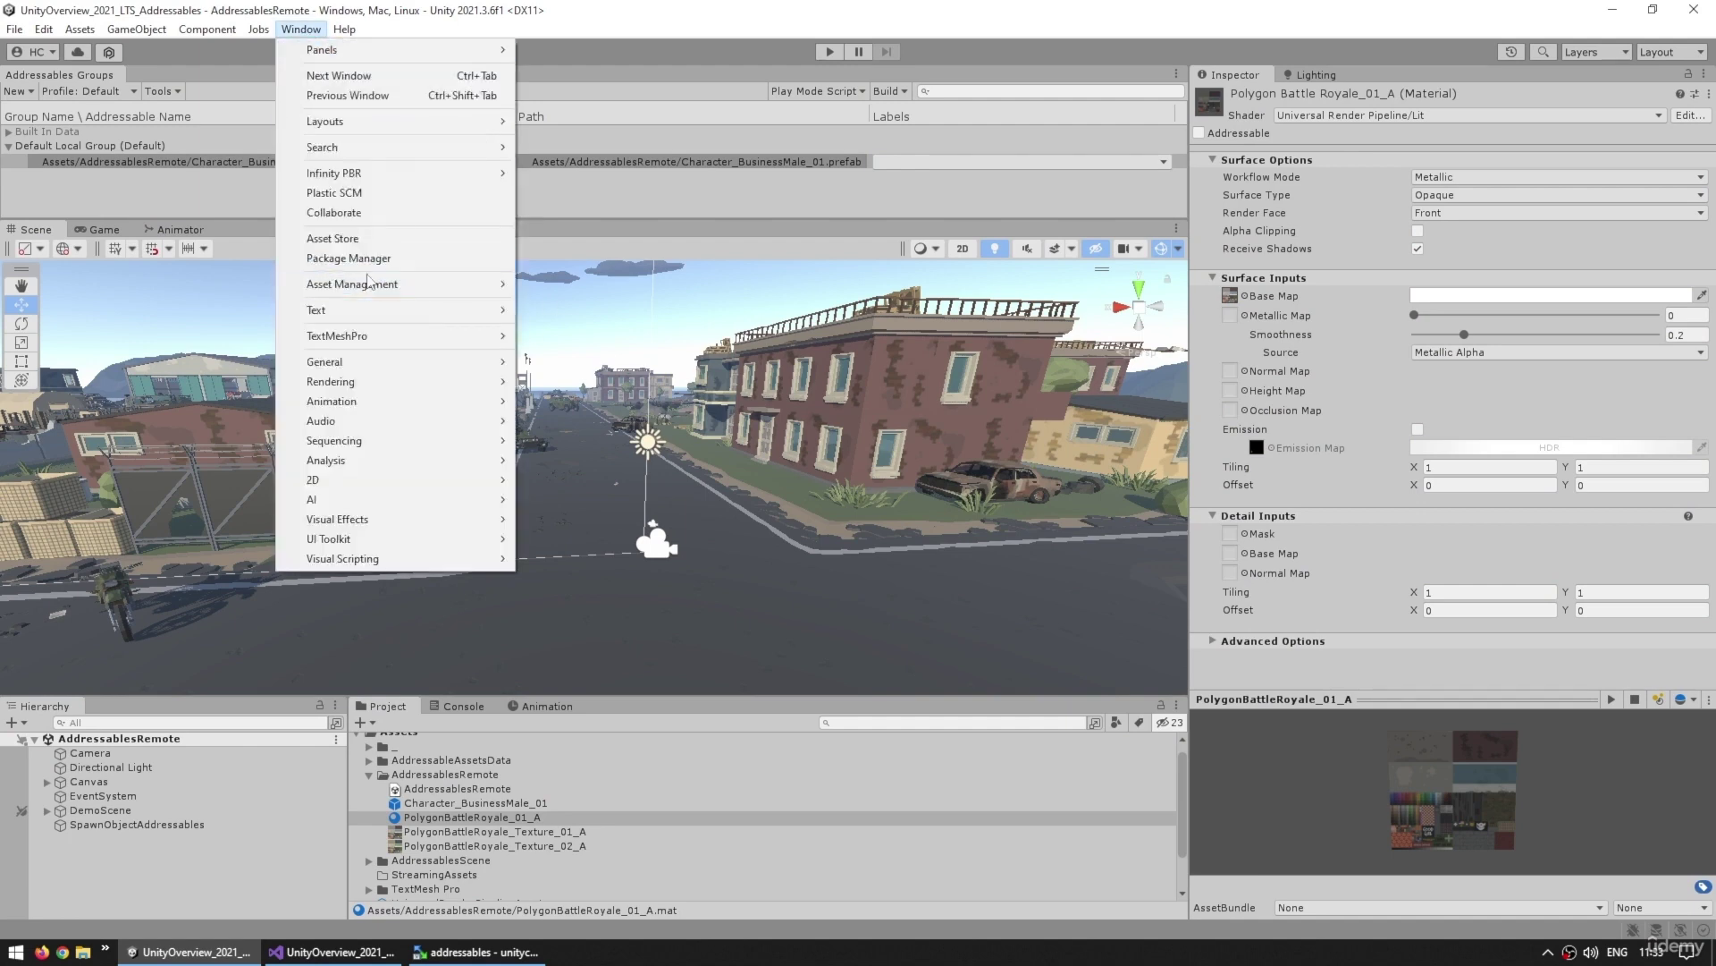
{"action": "mouse_move", "coordinate": [375, 283]}
{"action": "mouse_move", "coordinate": [581, 310]}
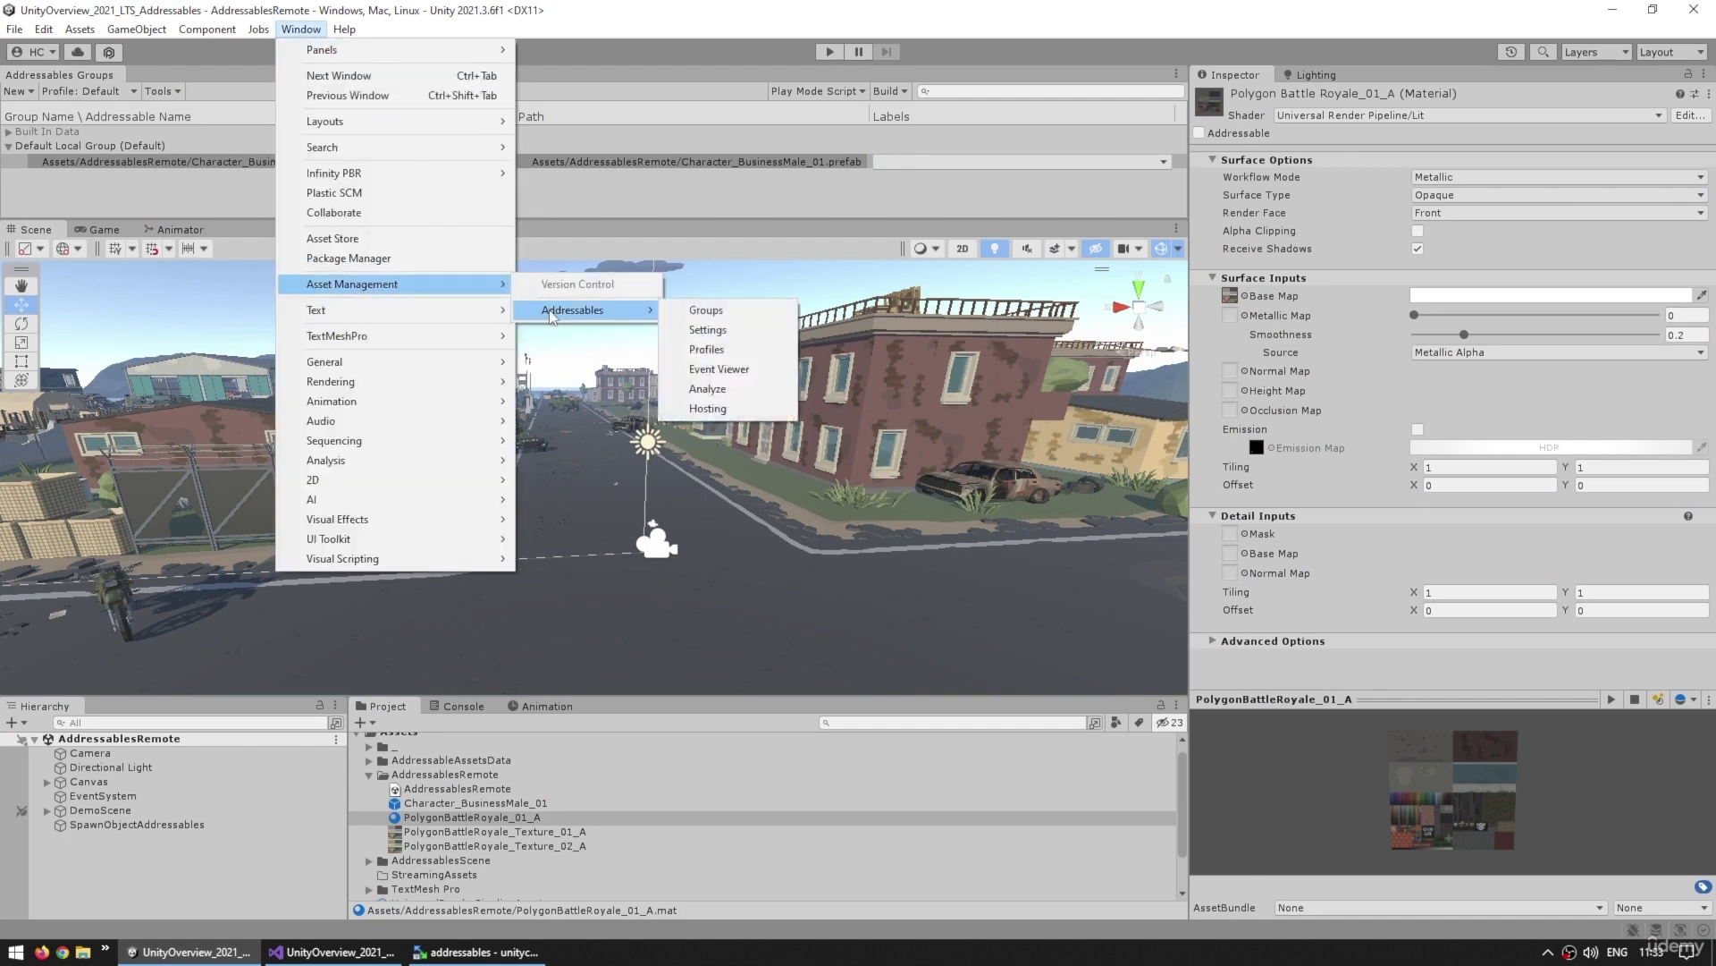
{"action": "left_click", "coordinate": [716, 329]}
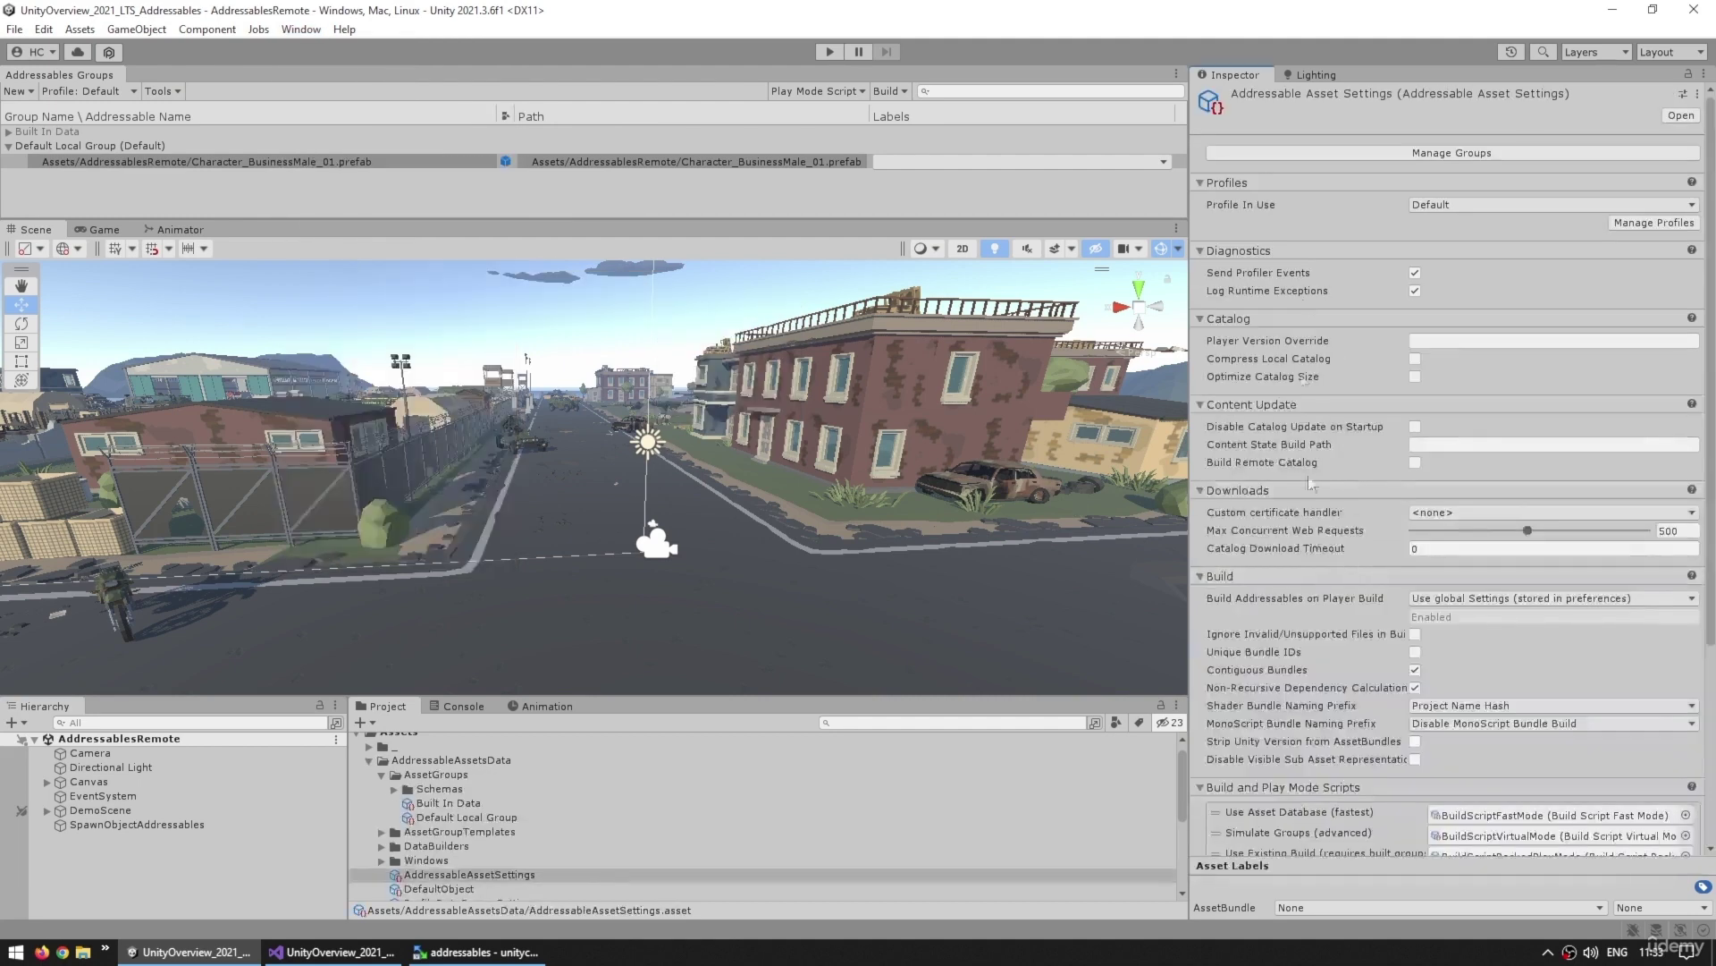
{"action": "scroll", "coordinate": [1331, 583], "scroll_direction": "down", "scroll_amount": 5}
{"action": "scroll", "coordinate": [1330, 583], "scroll_direction": "up", "scroll_amount": 5}
{"action": "left_click", "coordinate": [1415, 463]}
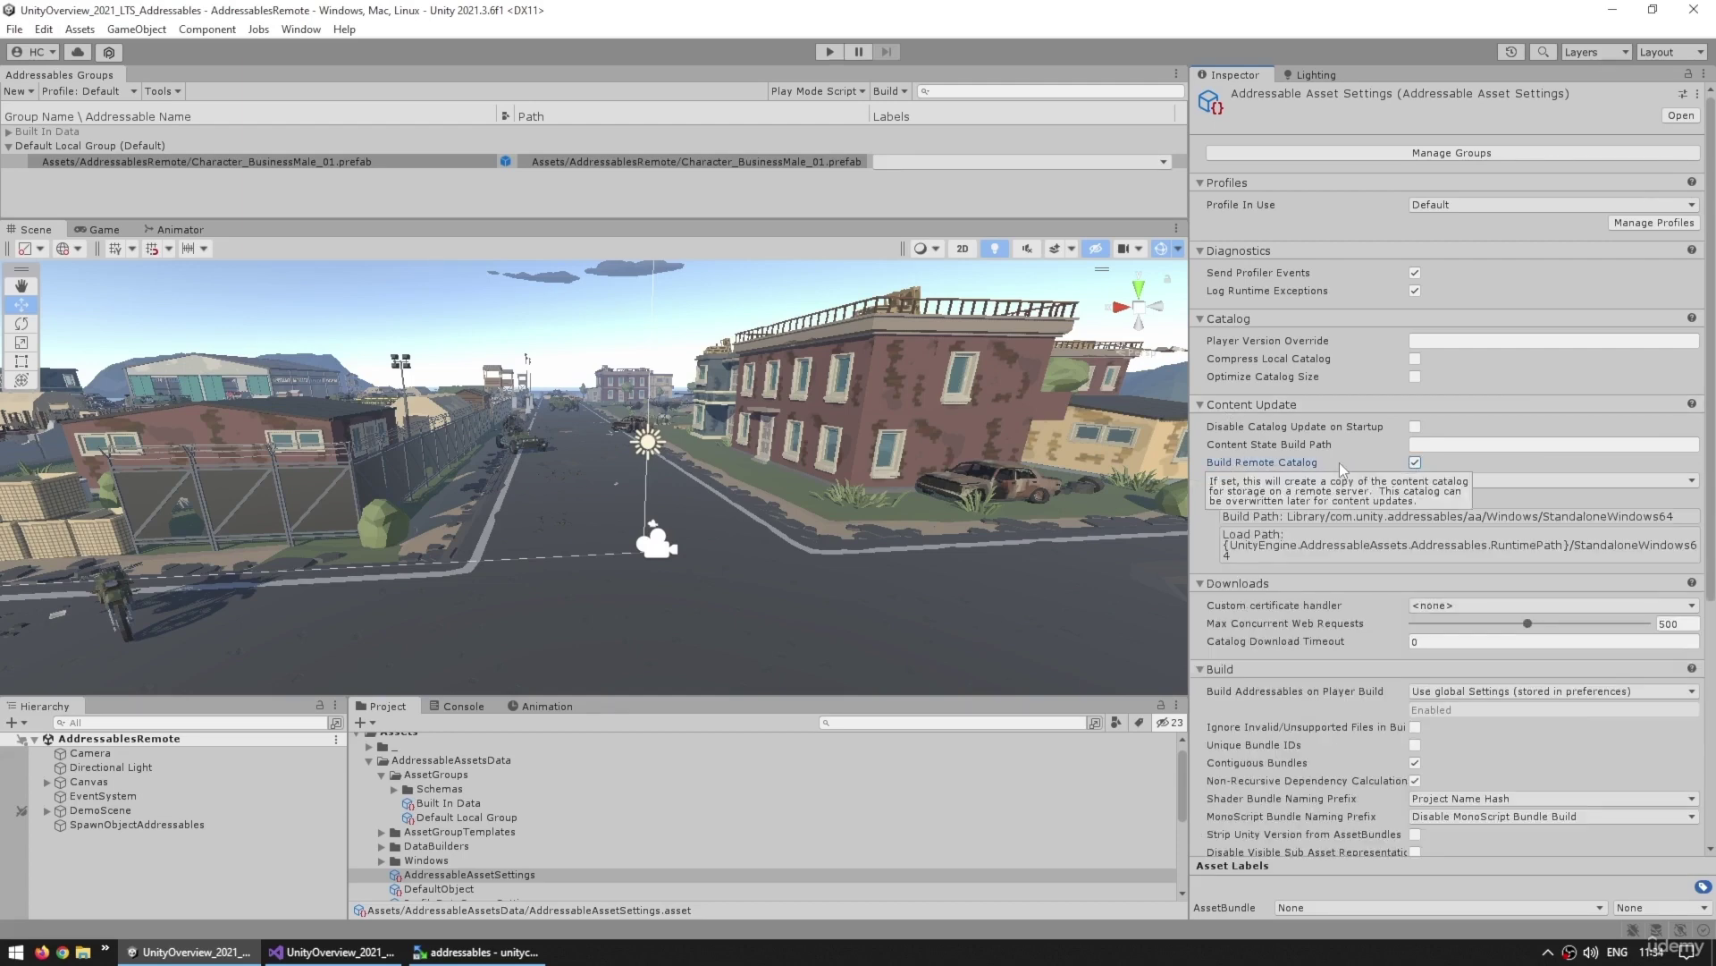
{"action": "left_click", "coordinate": [1450, 483]}
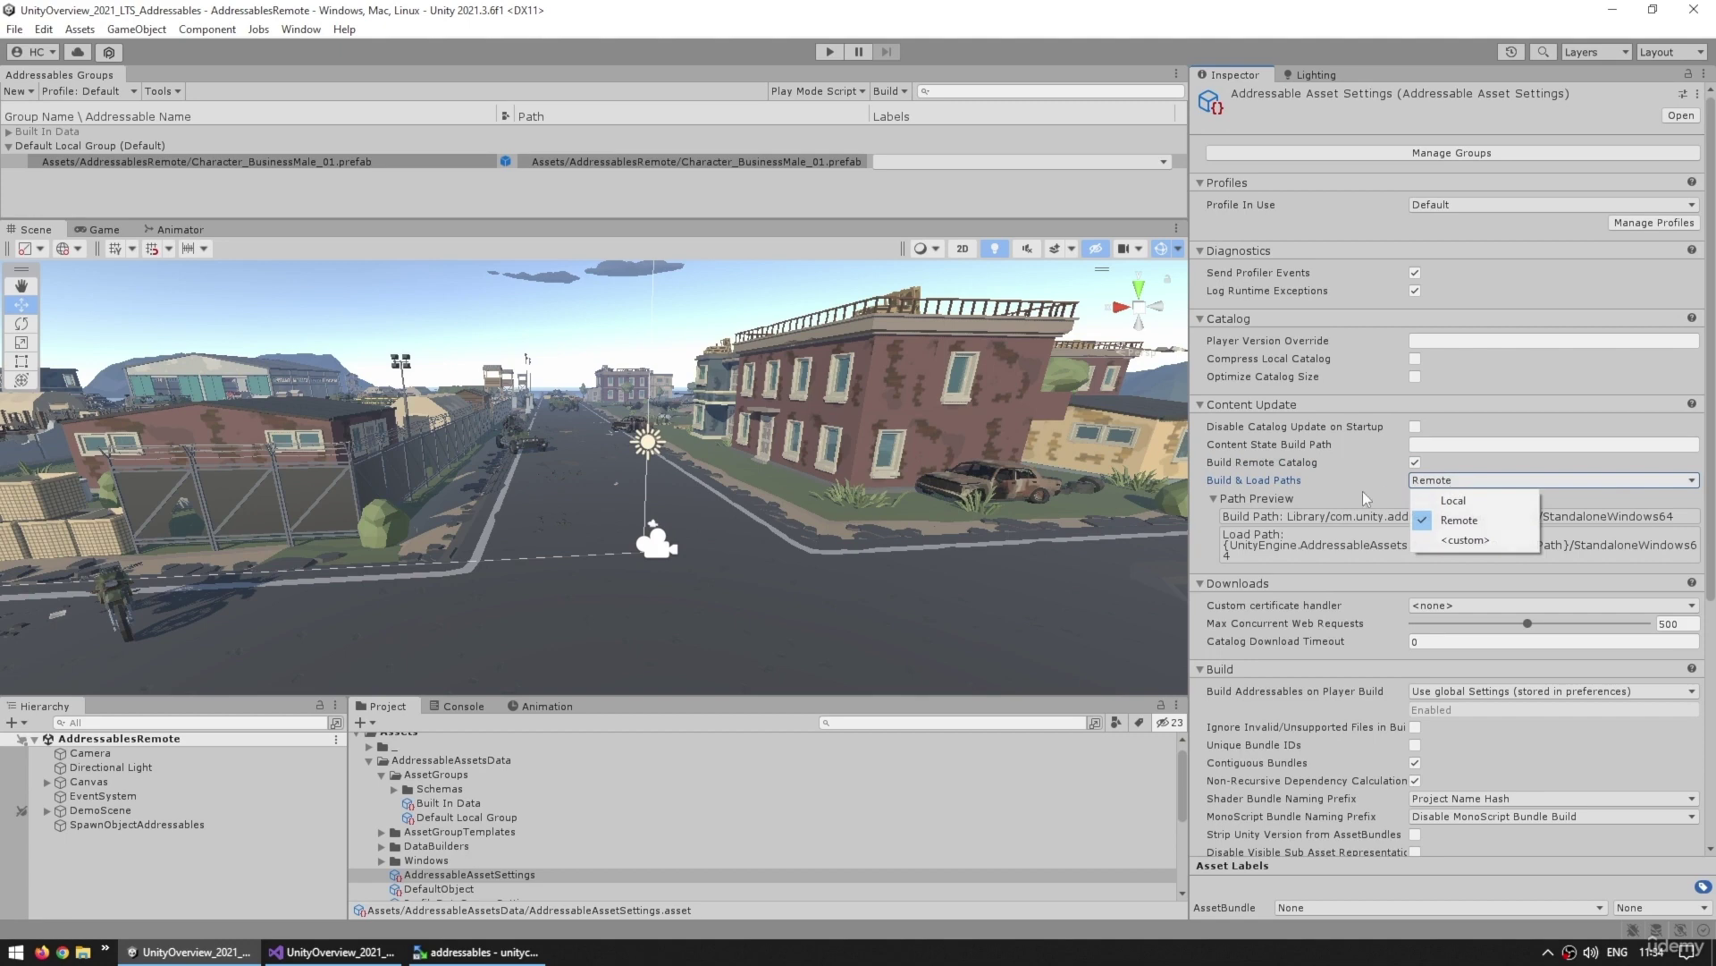
{"action": "left_click", "coordinate": [1463, 522]}
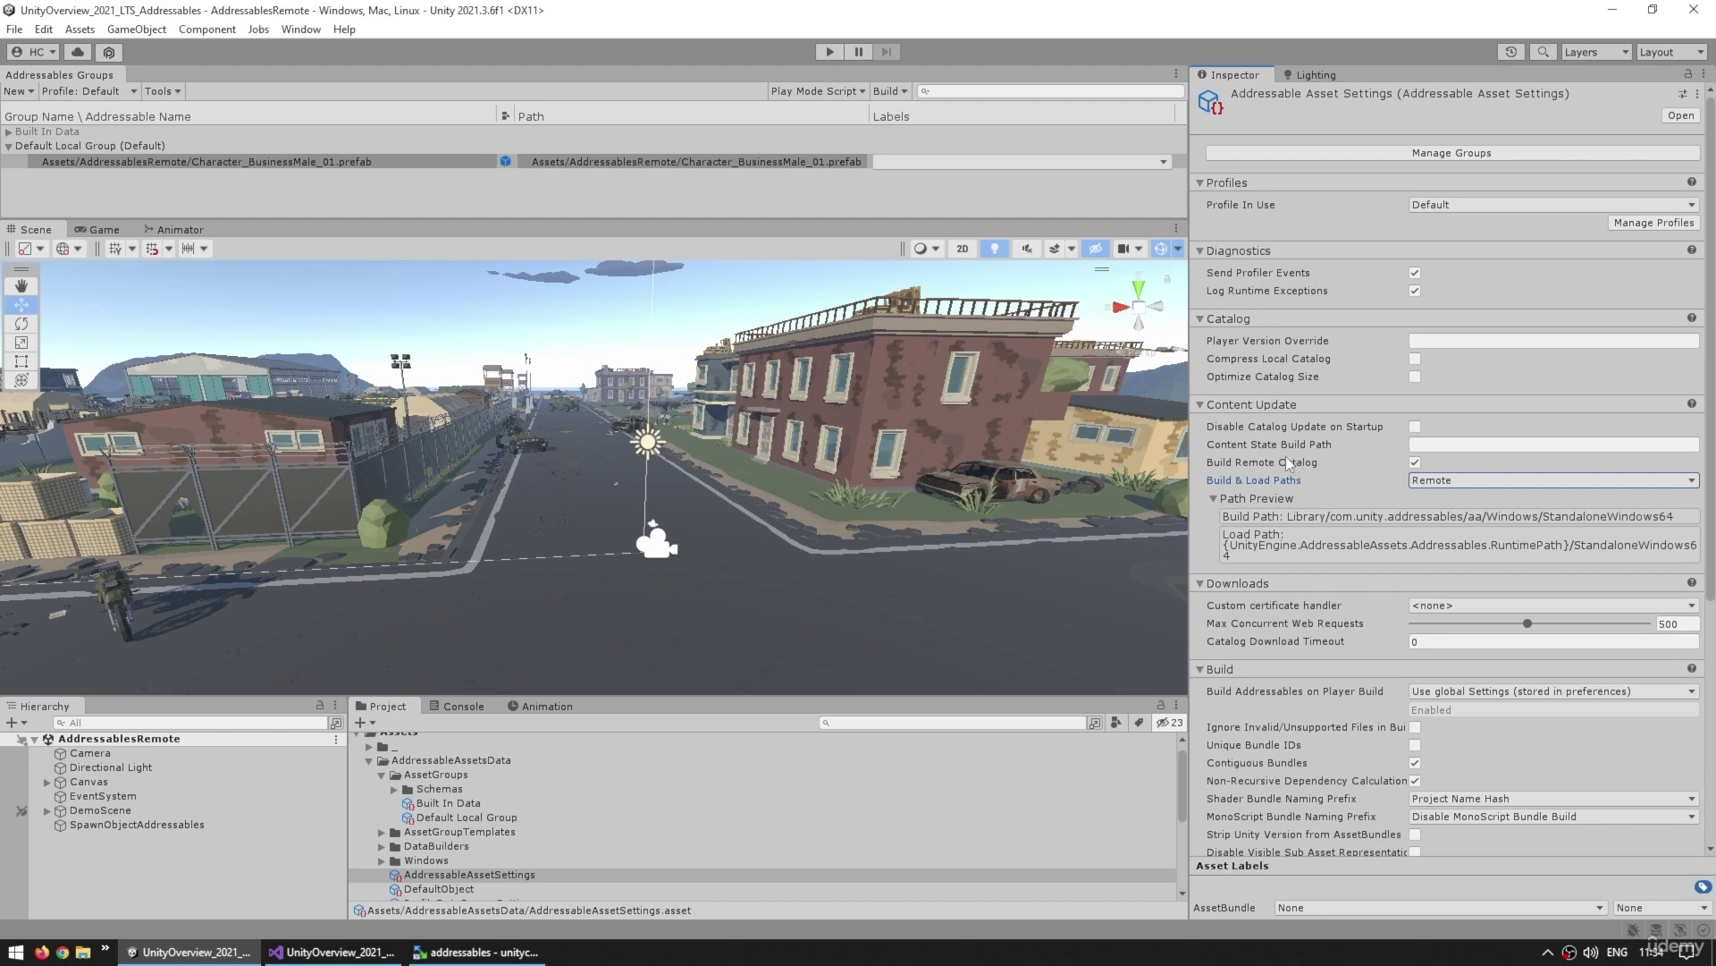
In the Addressables groups, set the Default Local Group's Build & Load Paths to Remote
{"action": "left_click", "coordinate": [176, 190]}
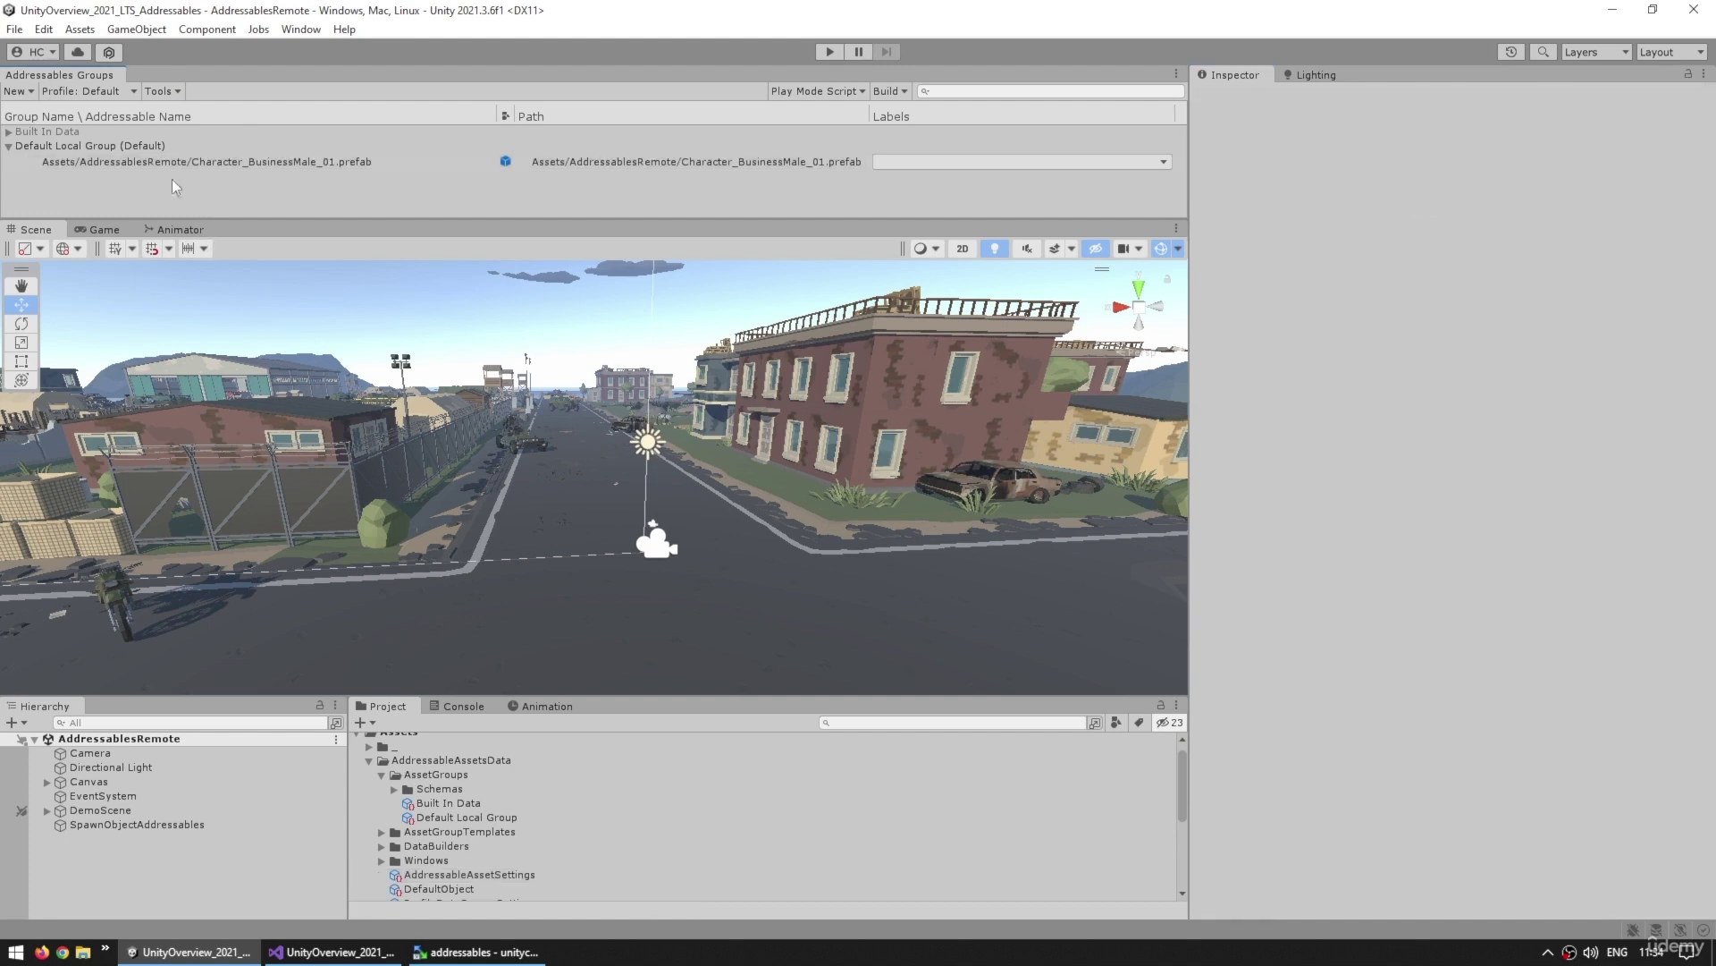
{"action": "left_click", "coordinate": [313, 31]}
{"action": "mouse_move", "coordinate": [357, 285]}
{"action": "mouse_move", "coordinate": [581, 310]}
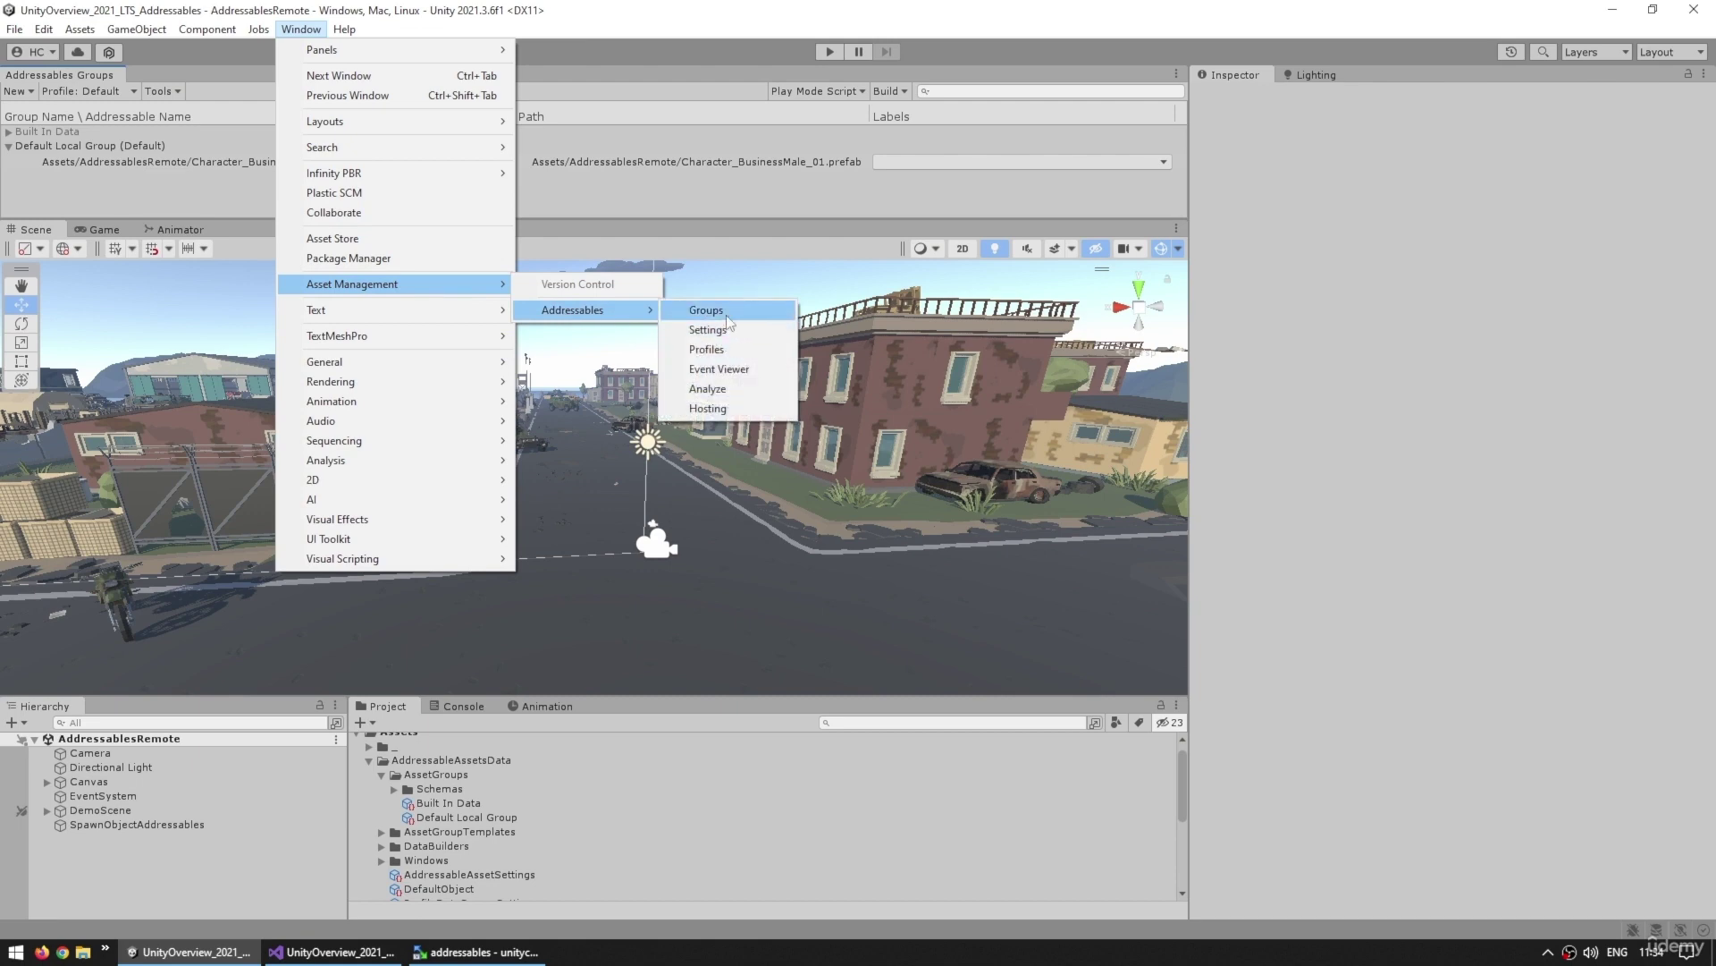
{"action": "left_click", "coordinate": [726, 314]}
{"action": "left_click", "coordinate": [99, 147]}
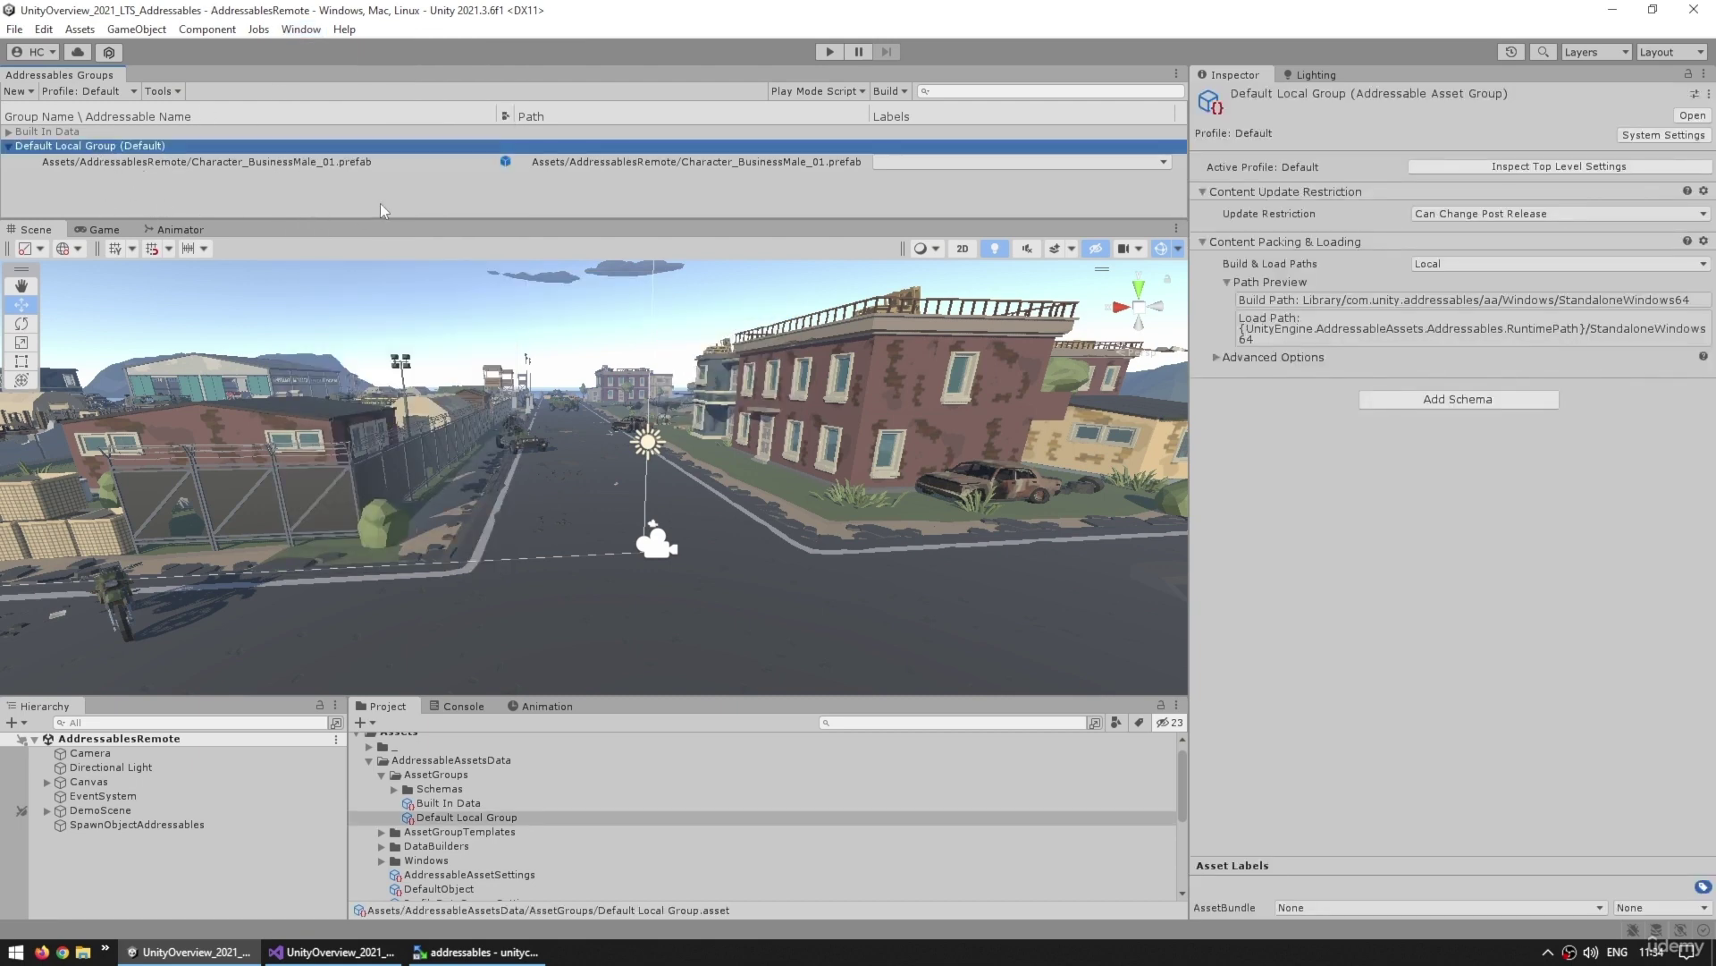
{"action": "left_click", "coordinate": [1292, 266]}
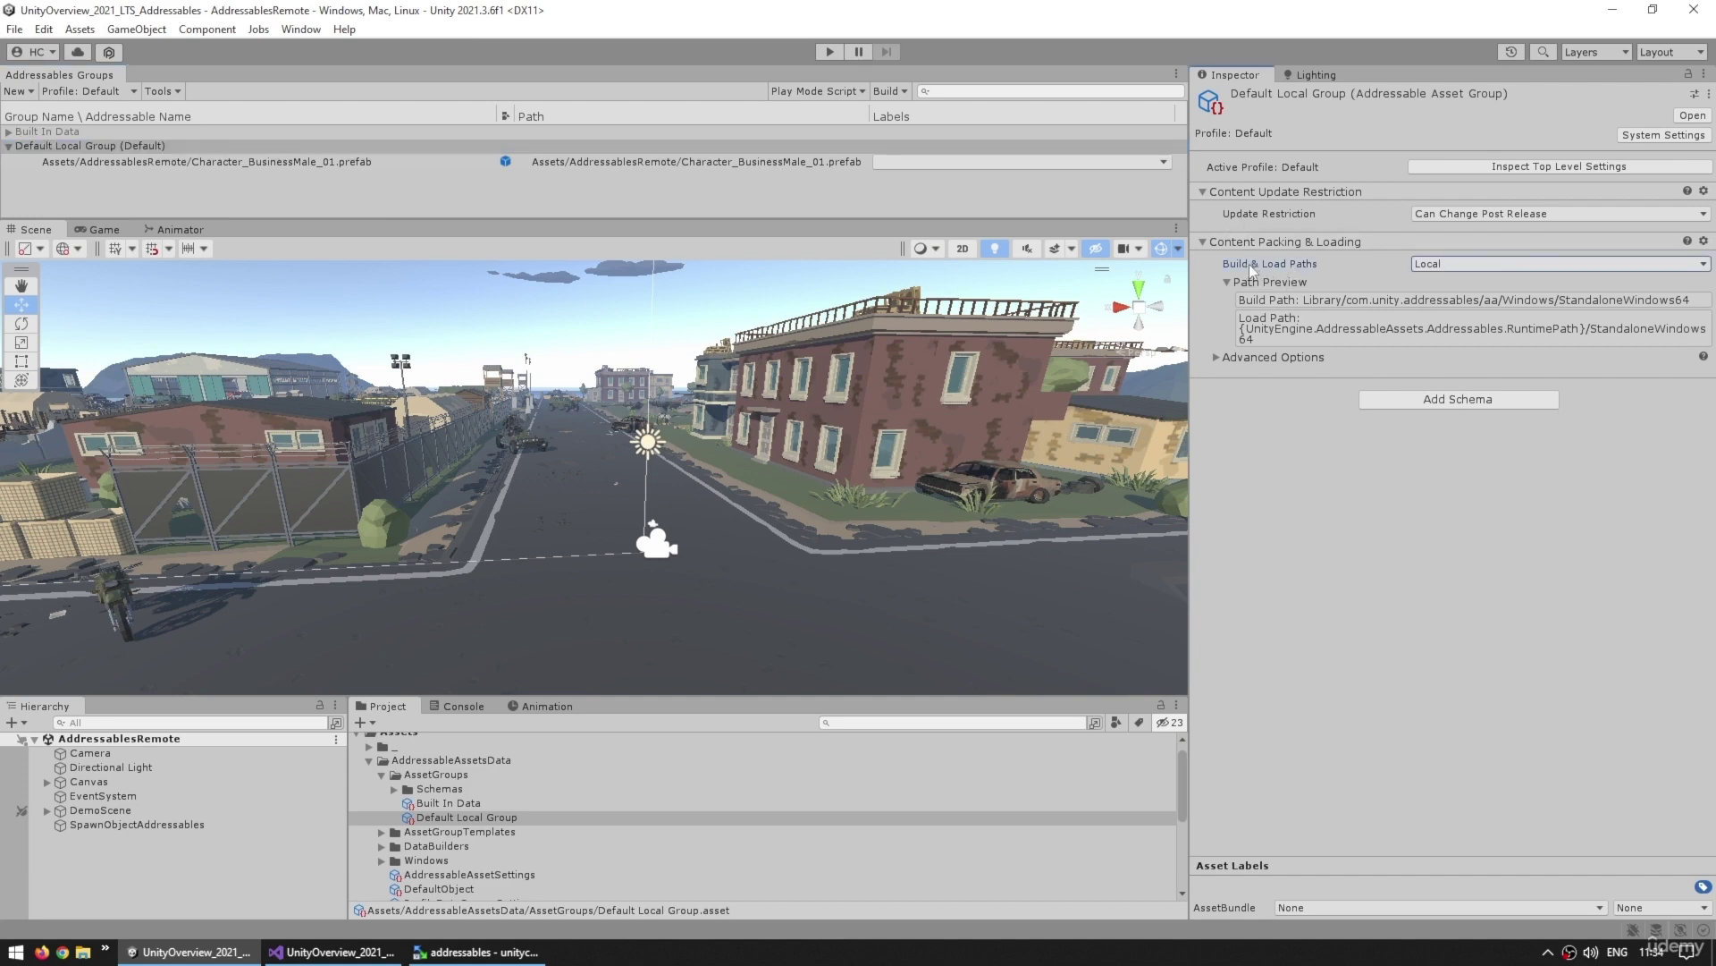
{"action": "left_click", "coordinate": [1444, 264]}
{"action": "left_click", "coordinate": [1491, 303]}
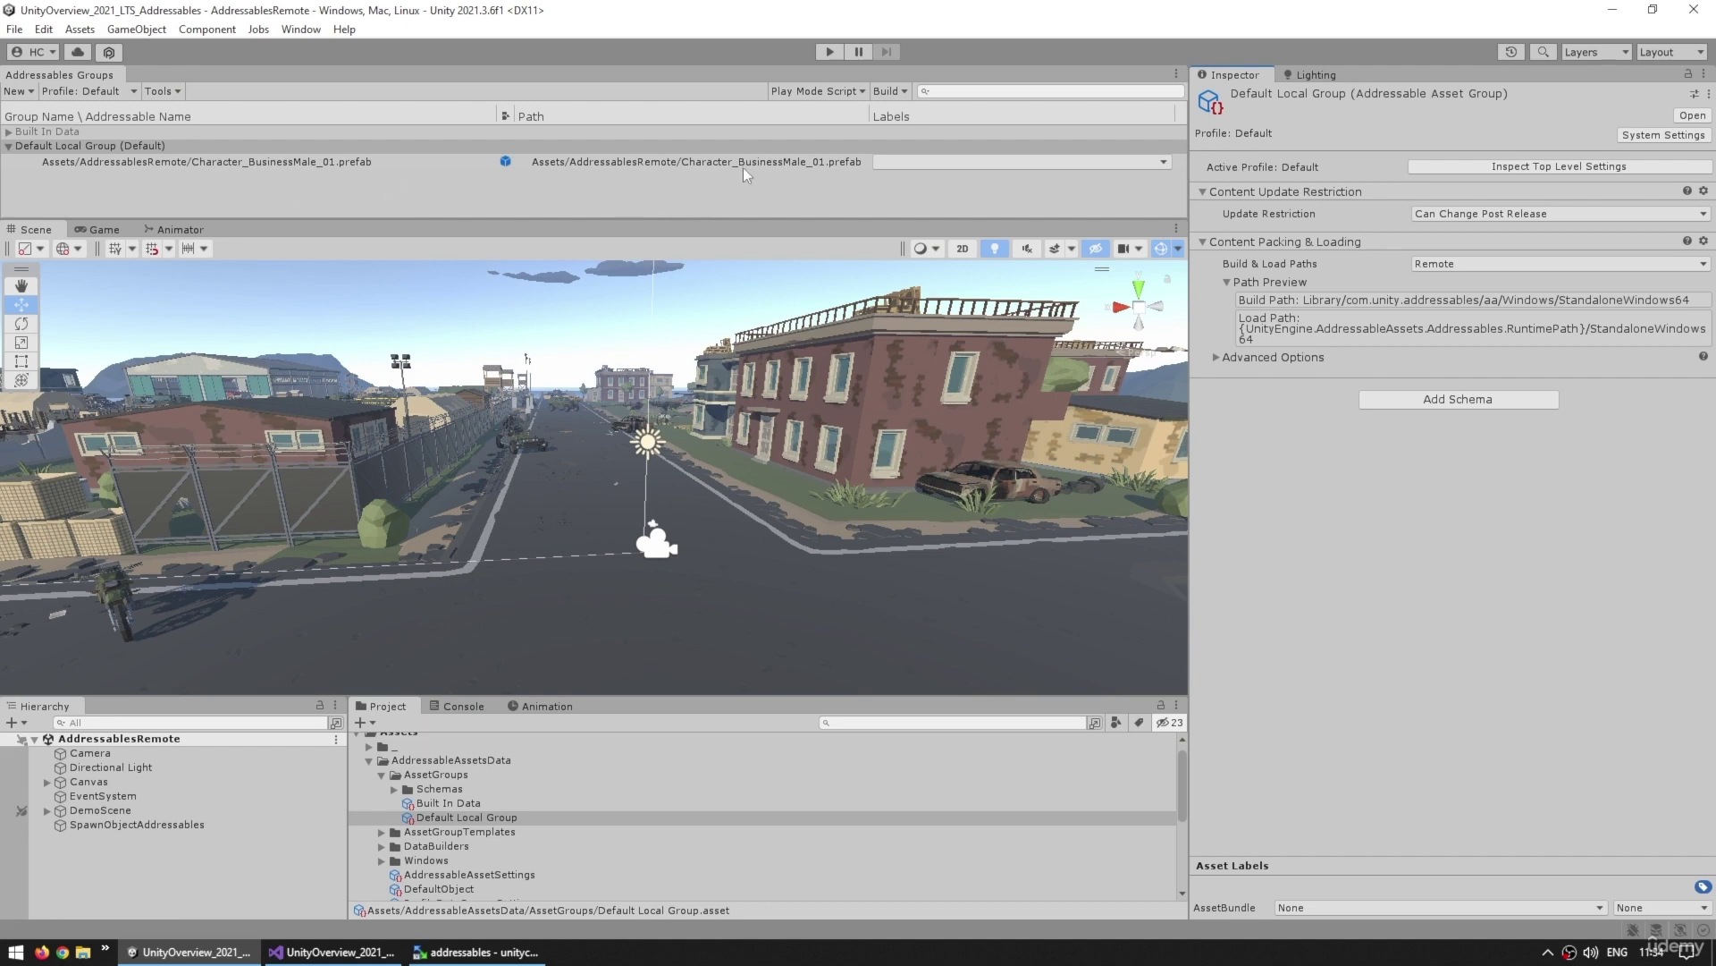
Check the group's path options and choose Can Change Post Release as its Update Restriction
{"action": "left_click", "coordinate": [1432, 263]}
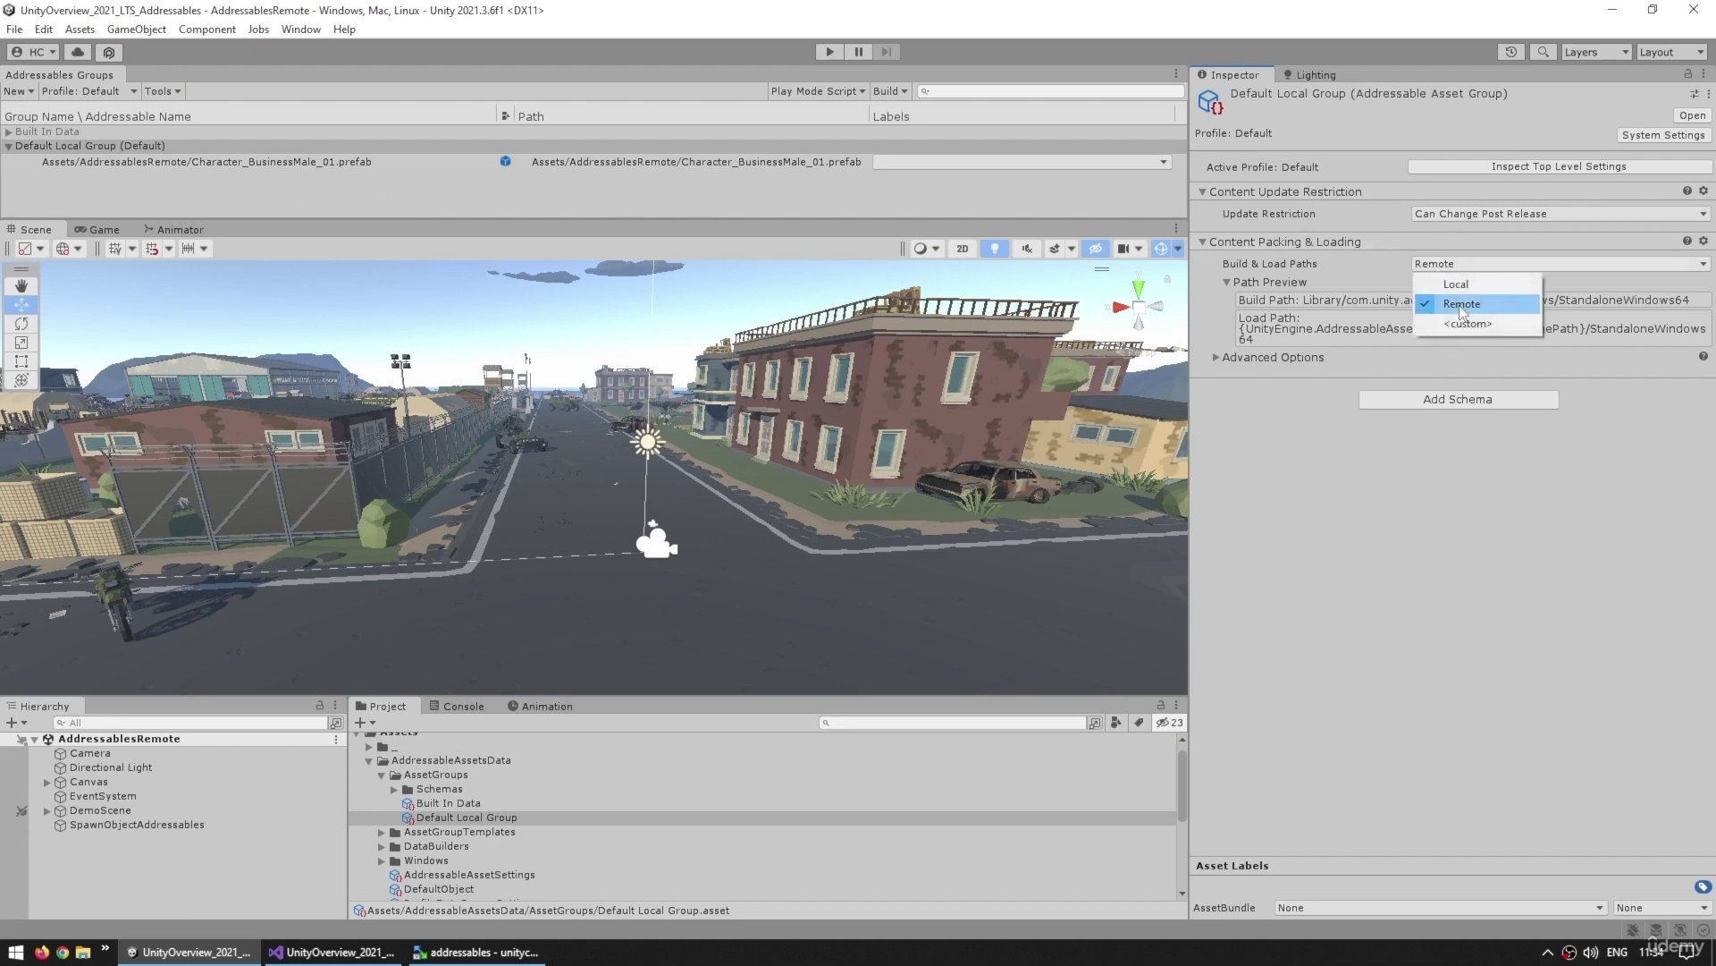
{"action": "left_click", "coordinate": [1357, 441]}
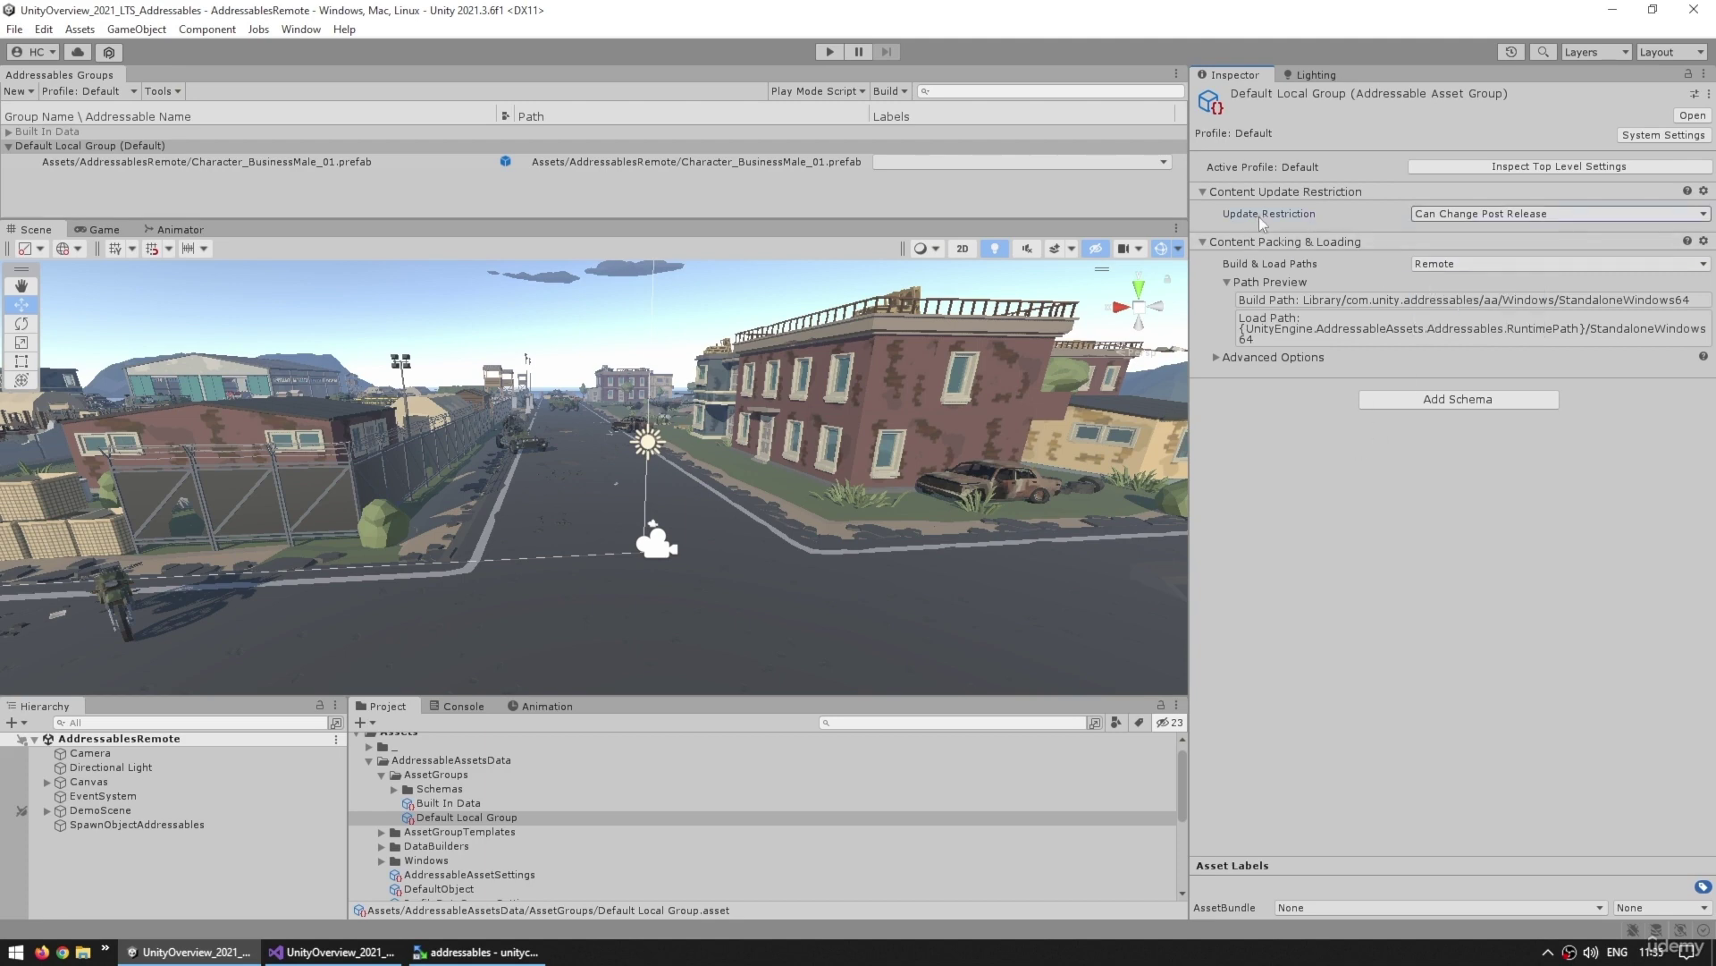
{"action": "left_click", "coordinate": [1462, 217]}
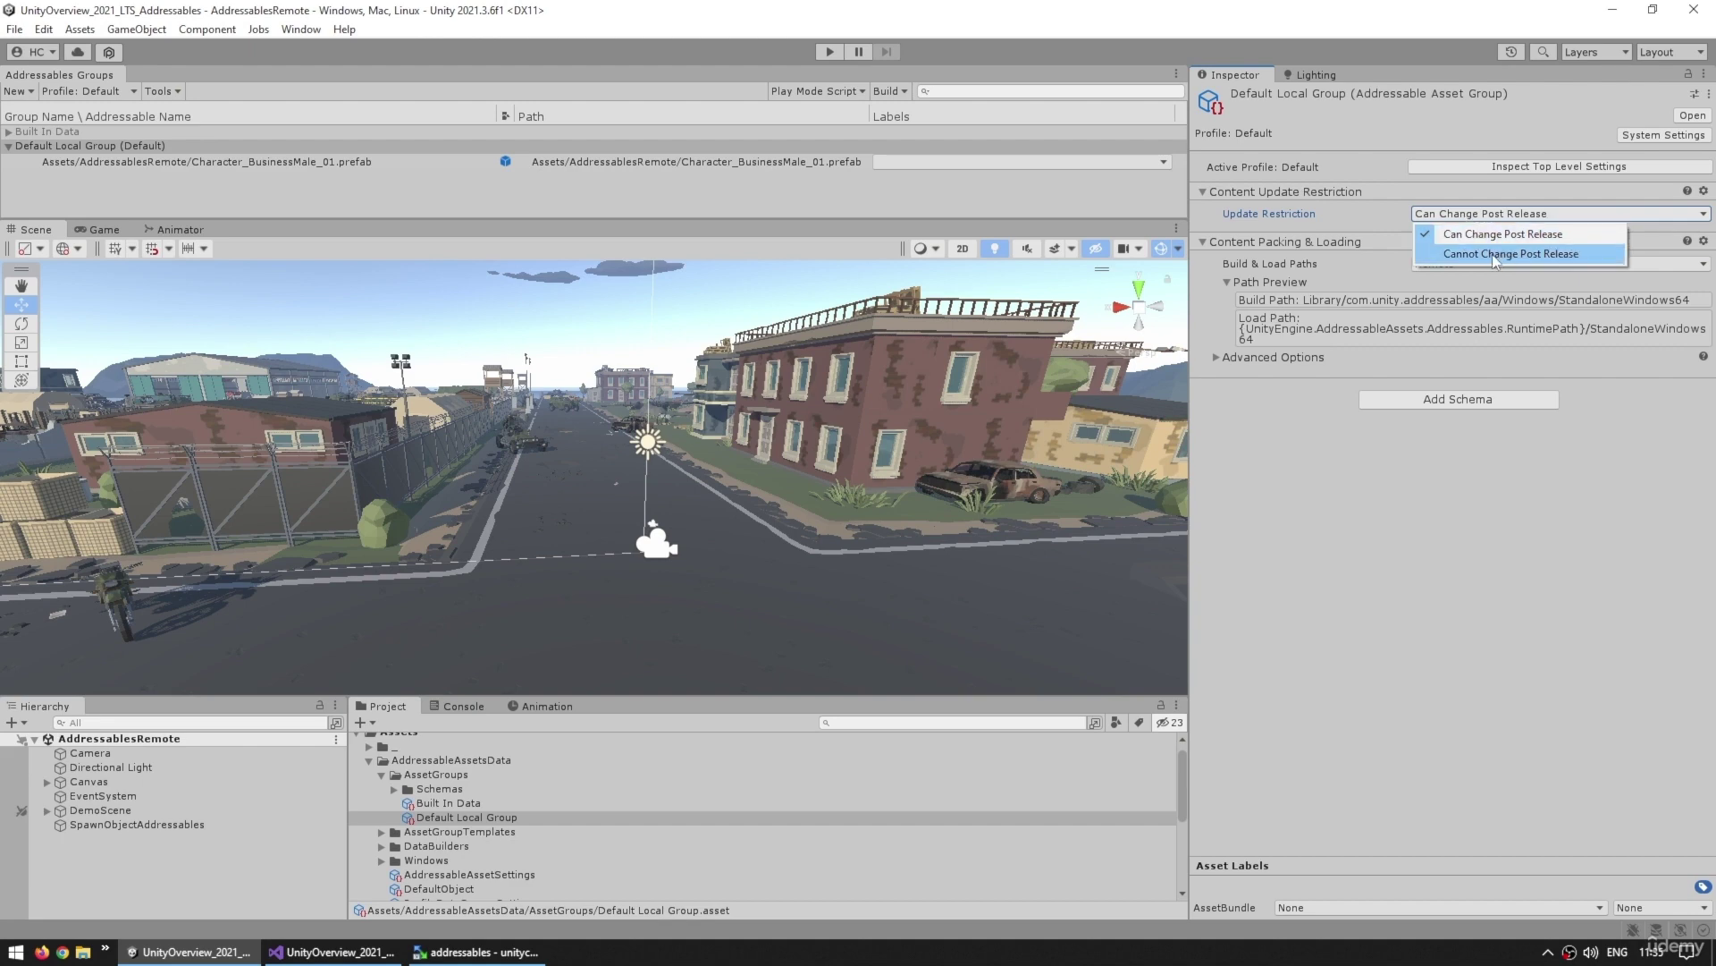
{"action": "left_click", "coordinate": [1457, 233]}
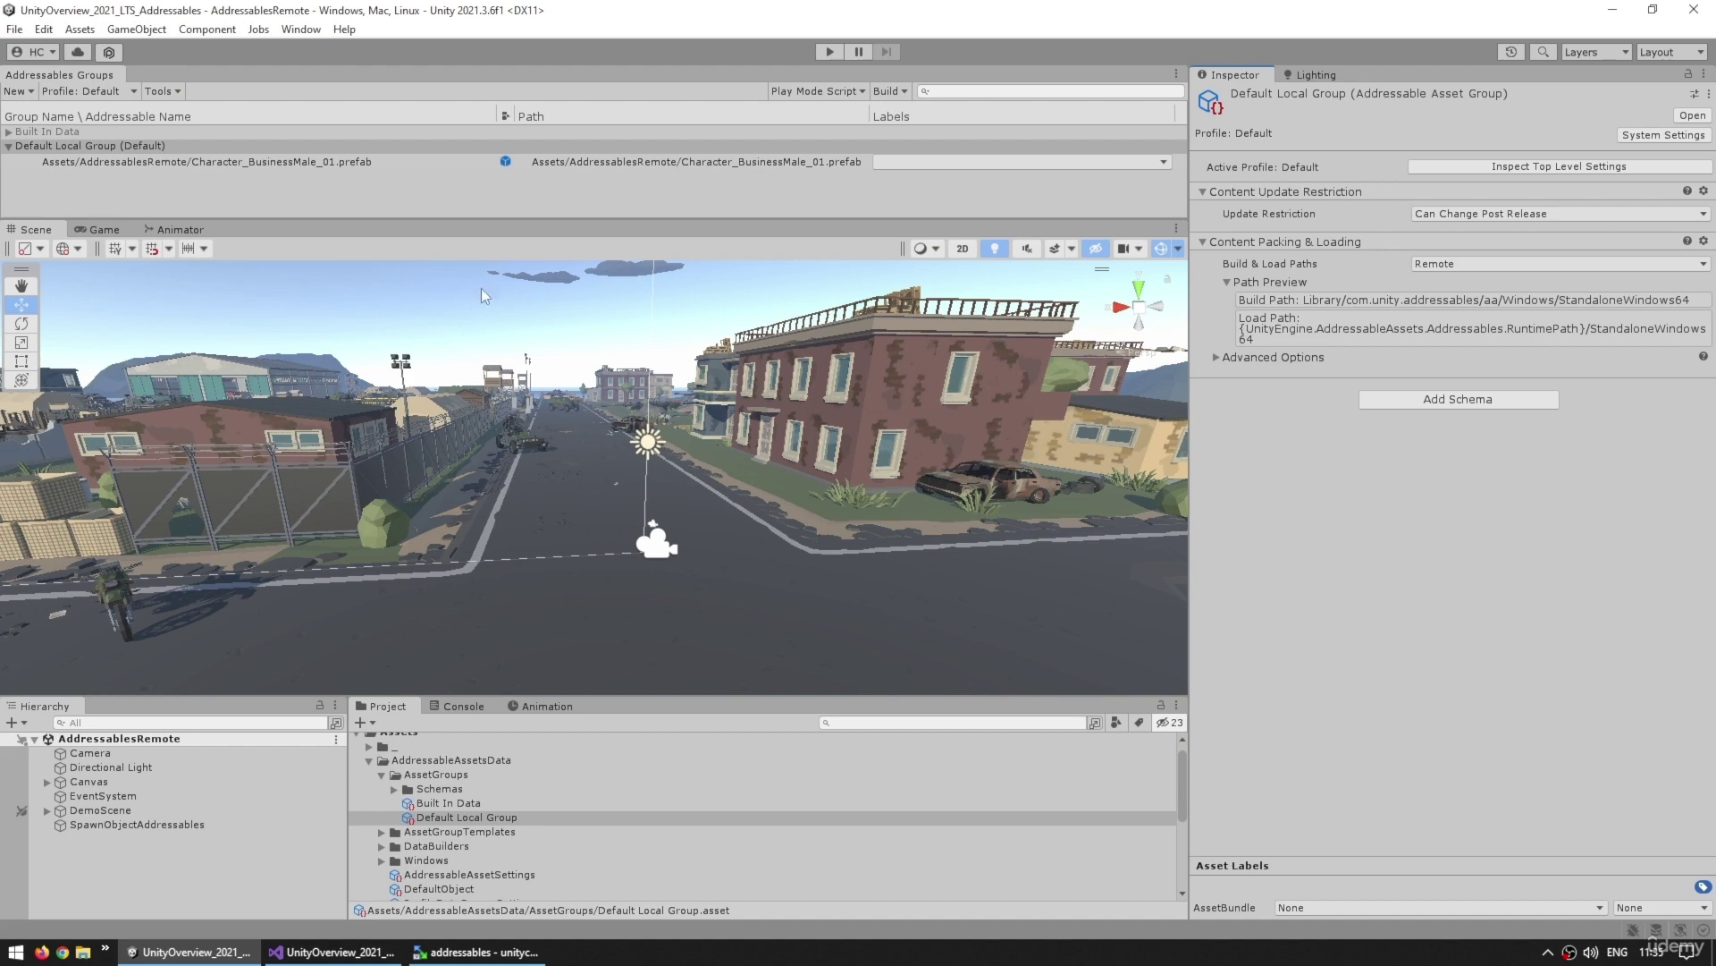
Open the Addressables profiles and set the Default profile's Remote bundle location to Custom
{"action": "left_click", "coordinate": [74, 93]}
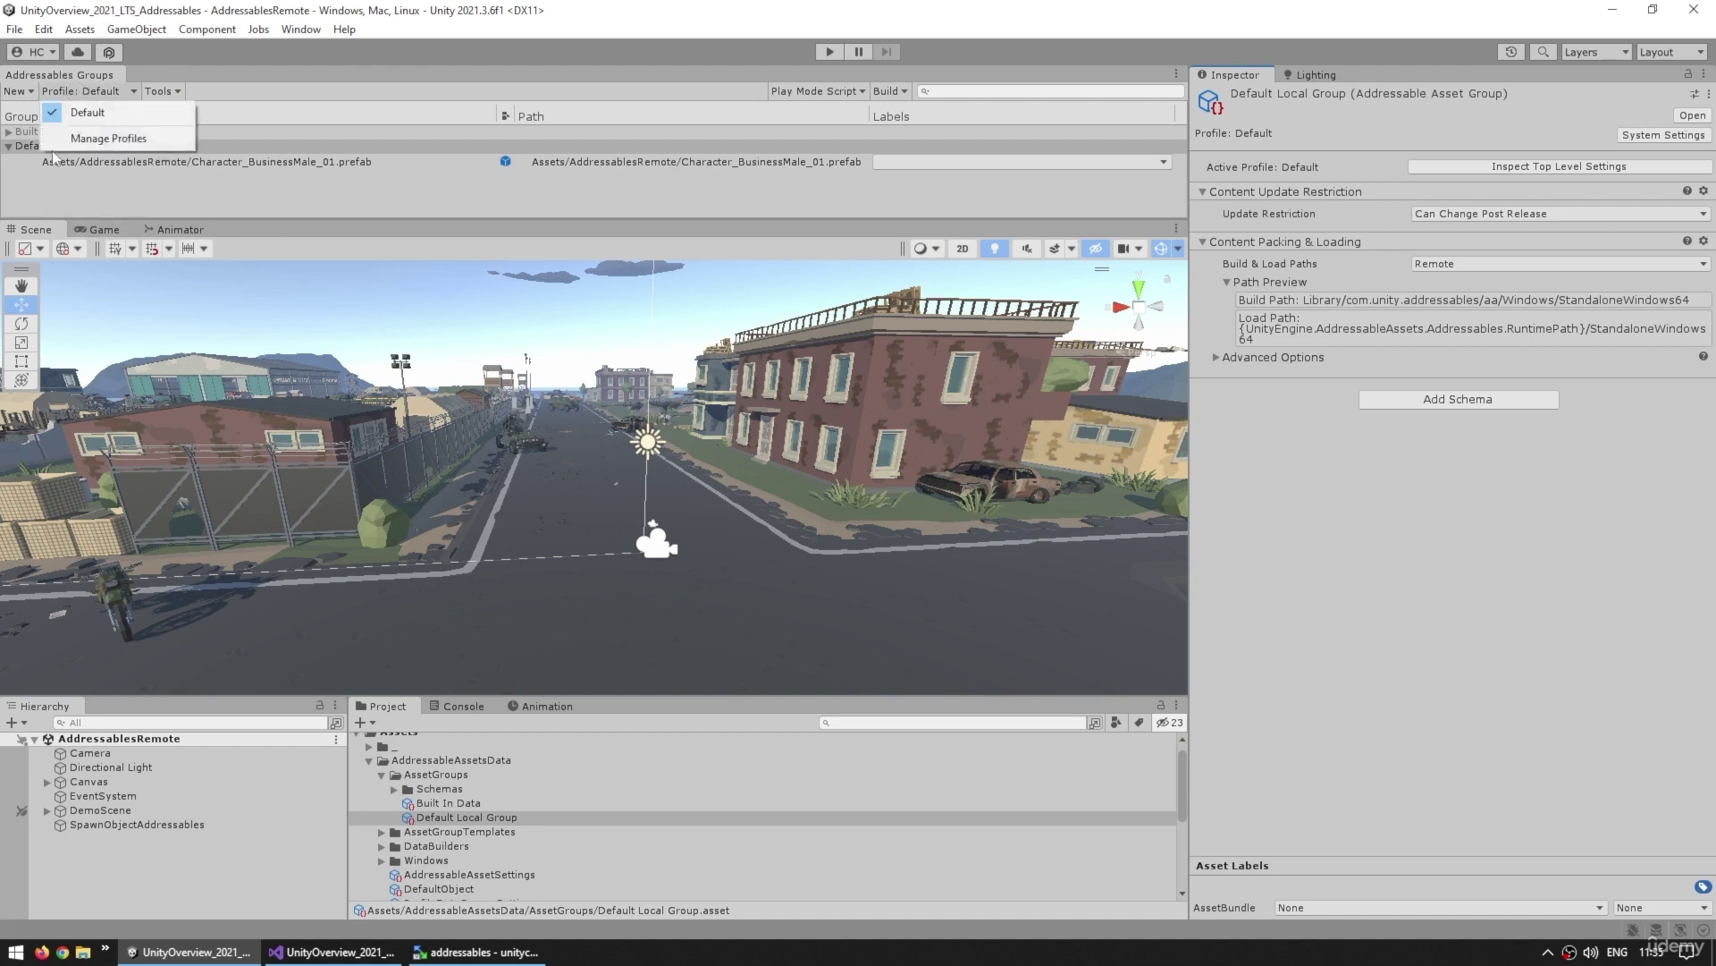
{"action": "left_click", "coordinate": [301, 29]}
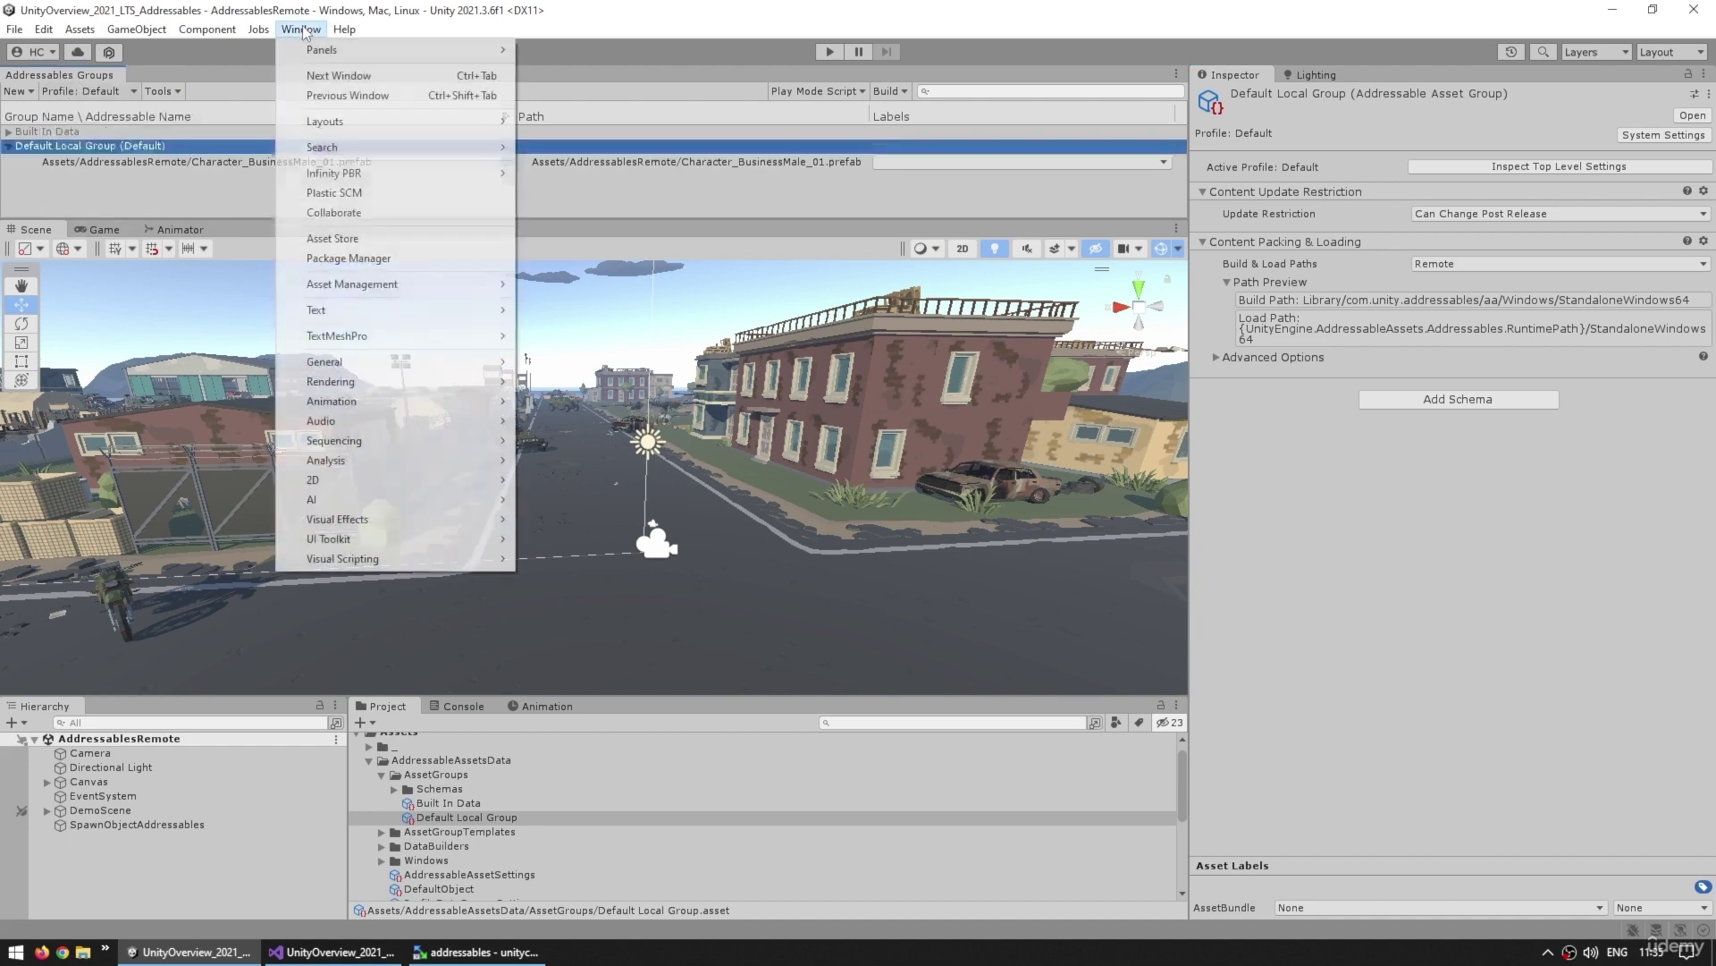
{"action": "mouse_move", "coordinate": [506, 295]}
{"action": "mouse_move", "coordinate": [581, 309]}
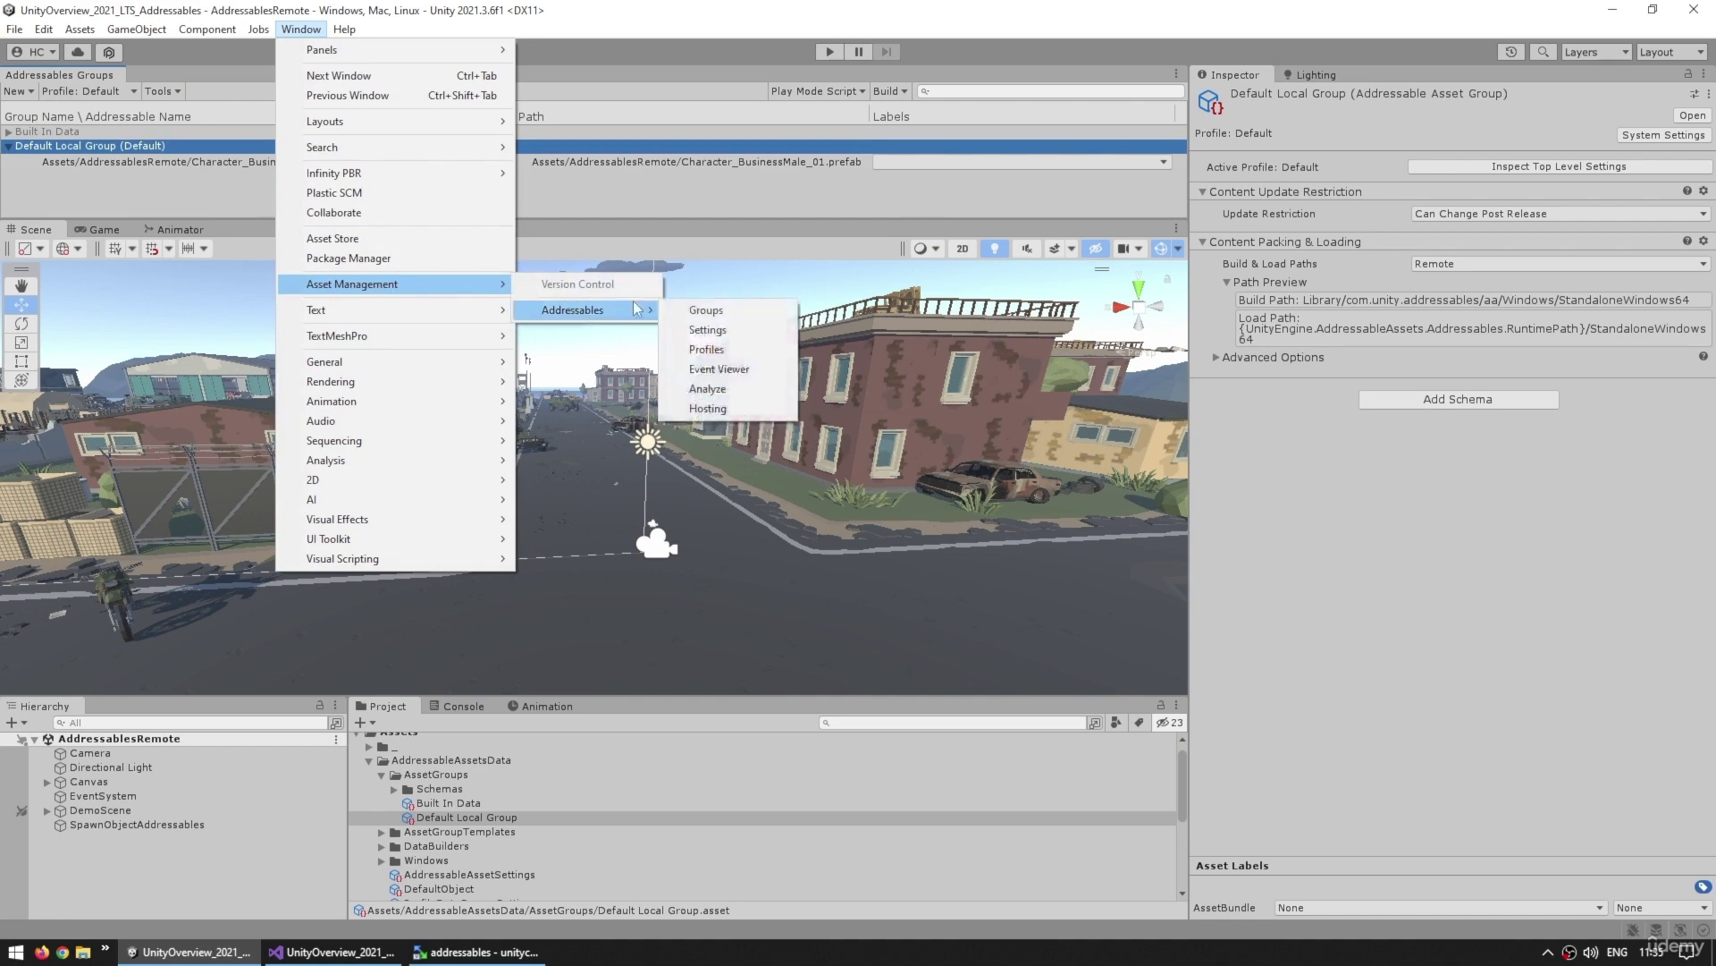
{"action": "left_click", "coordinate": [715, 350]}
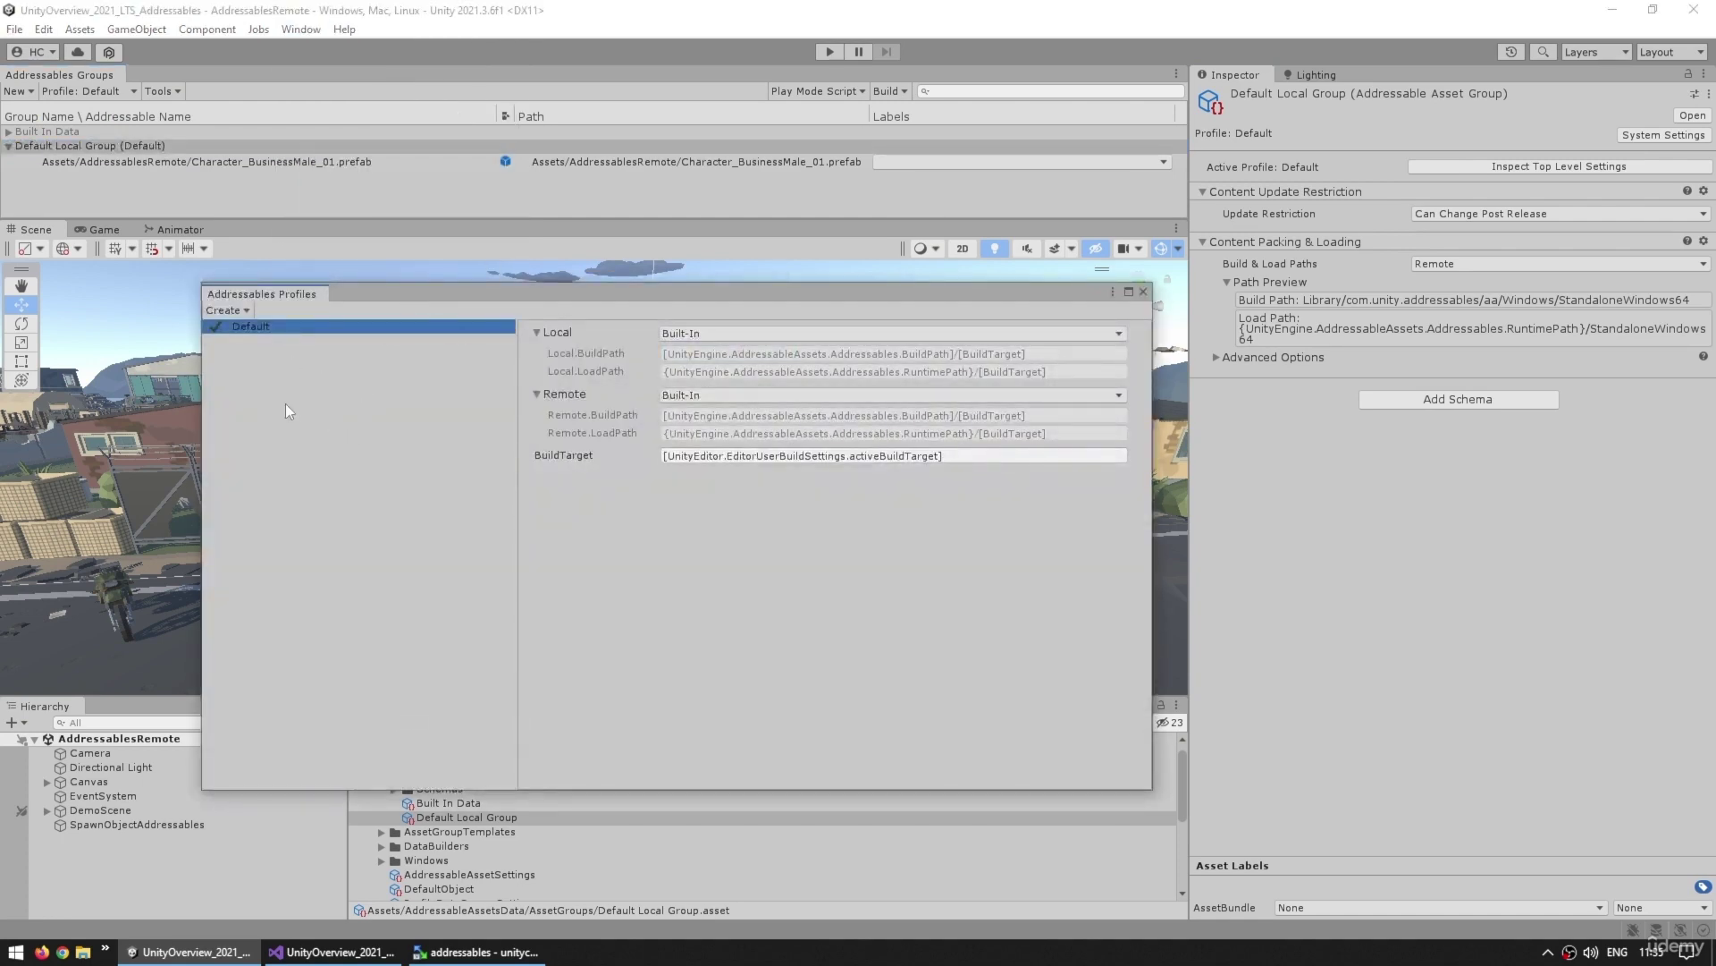
{"action": "left_click", "coordinate": [224, 311]}
{"action": "left_click", "coordinate": [286, 456]}
{"action": "left_click", "coordinate": [682, 396]}
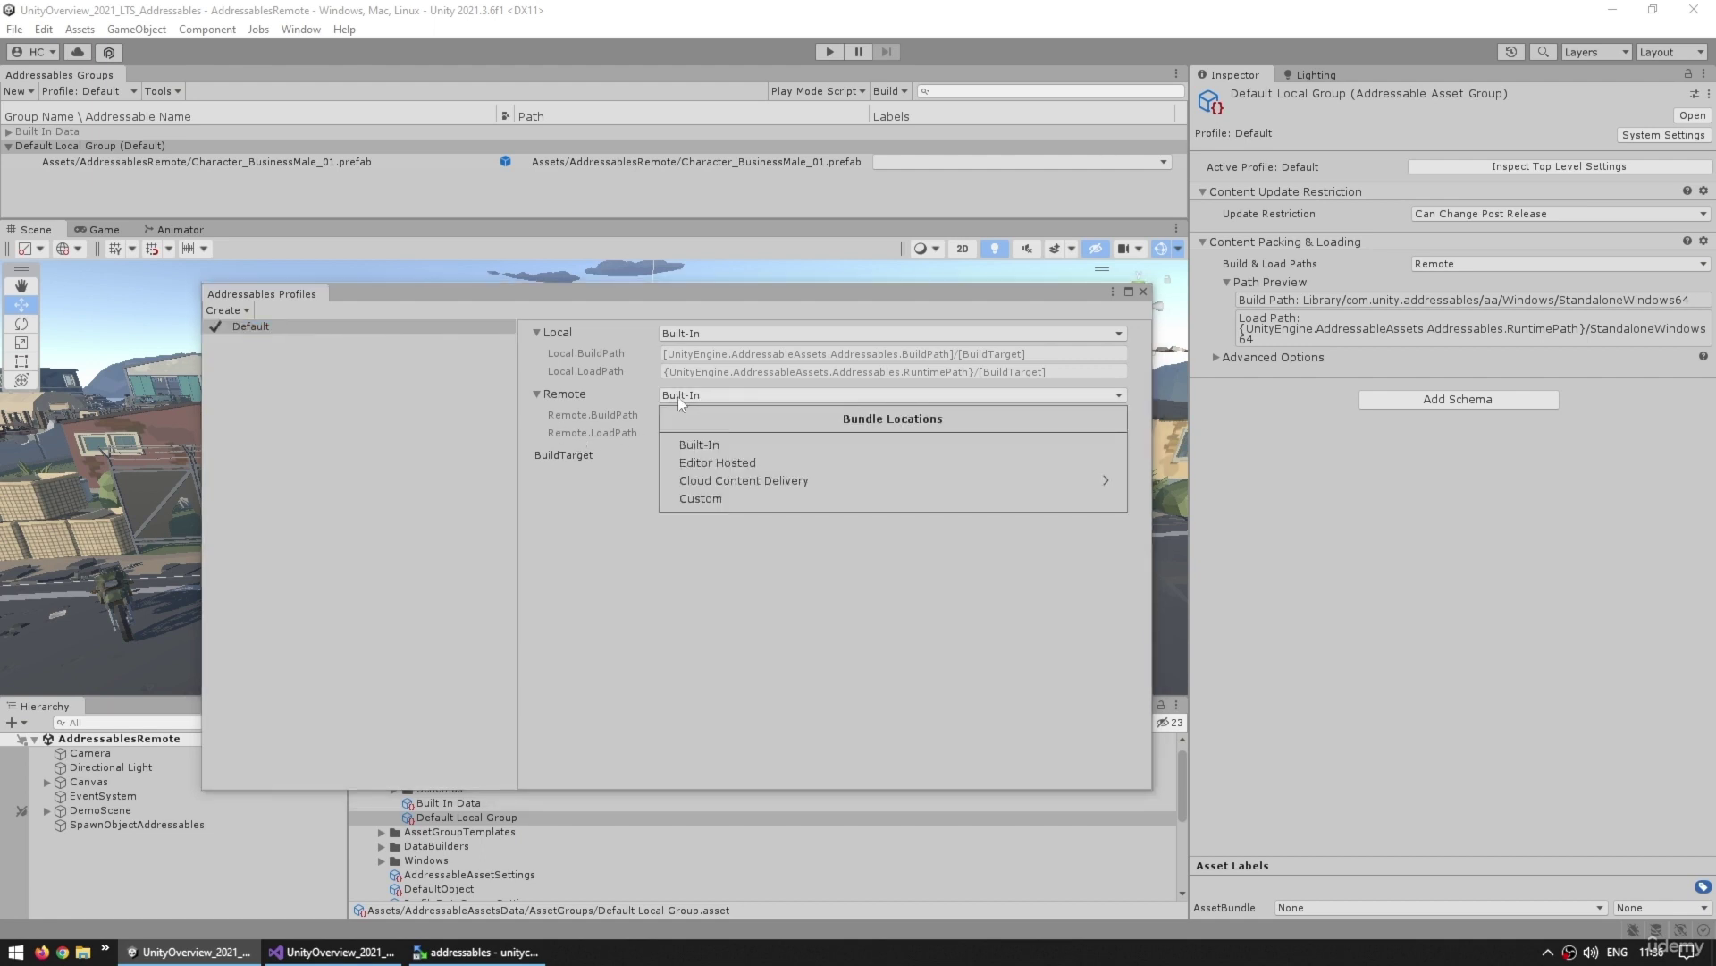
{"action": "left_click", "coordinate": [706, 499]}
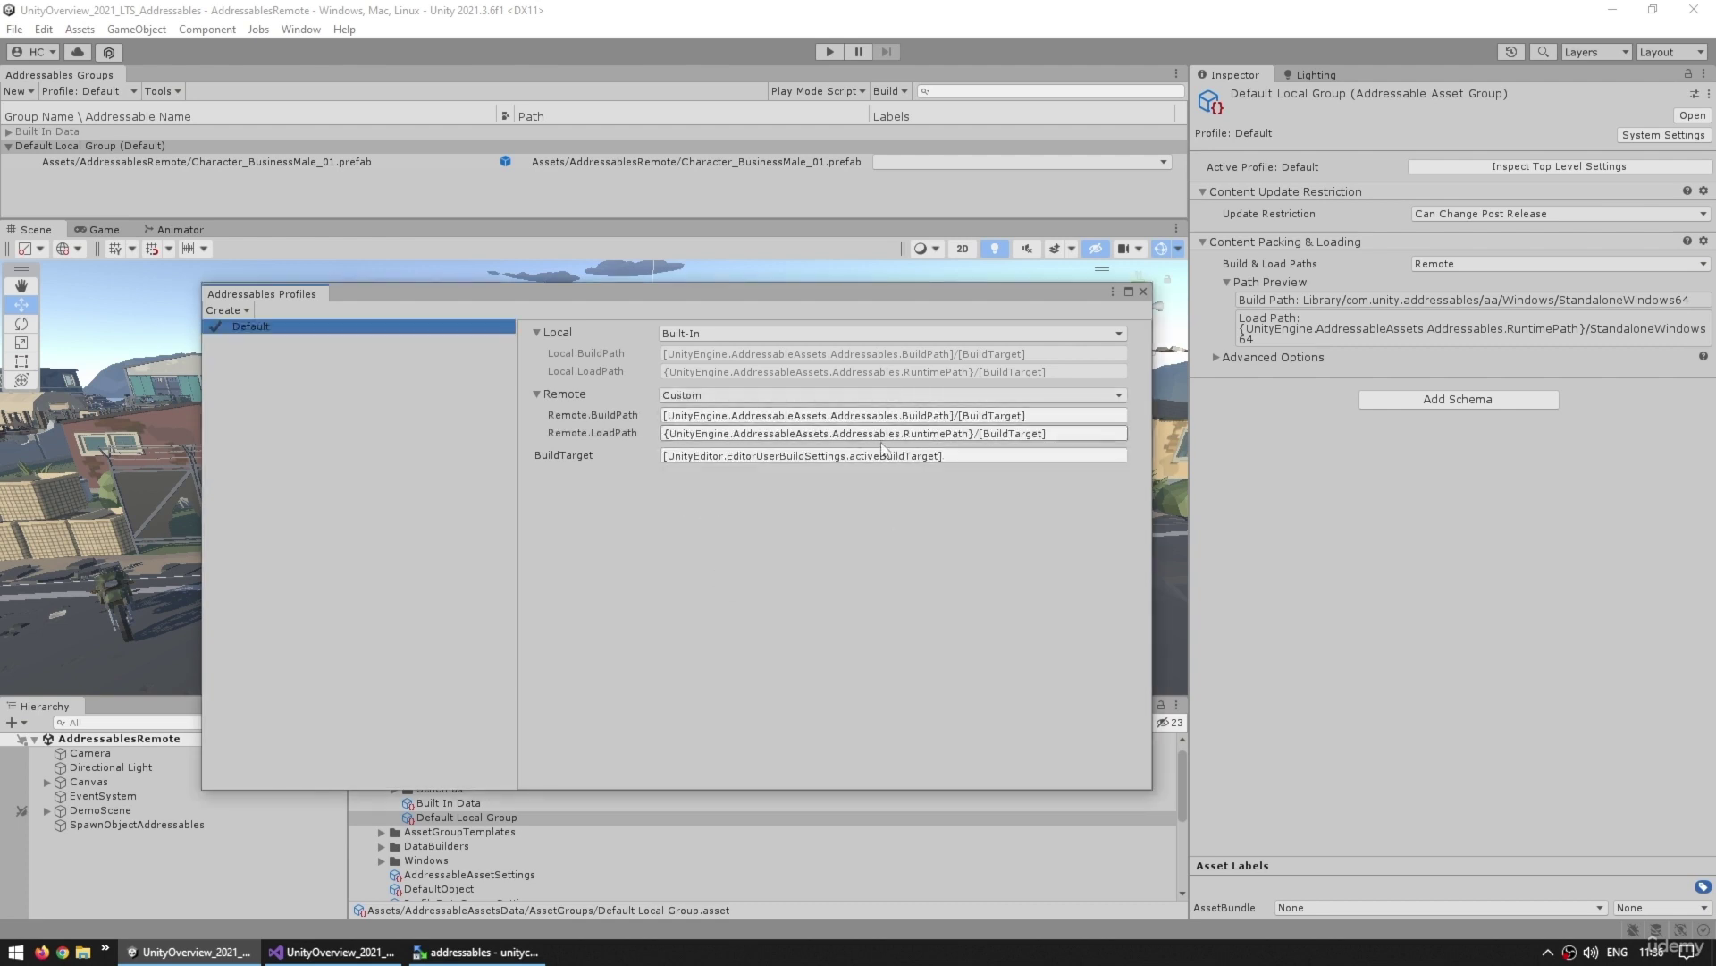
Examine the Remote build path and load path variables and the bracket types they use in the Default profile
{"action": "left_click", "coordinate": [608, 419]}
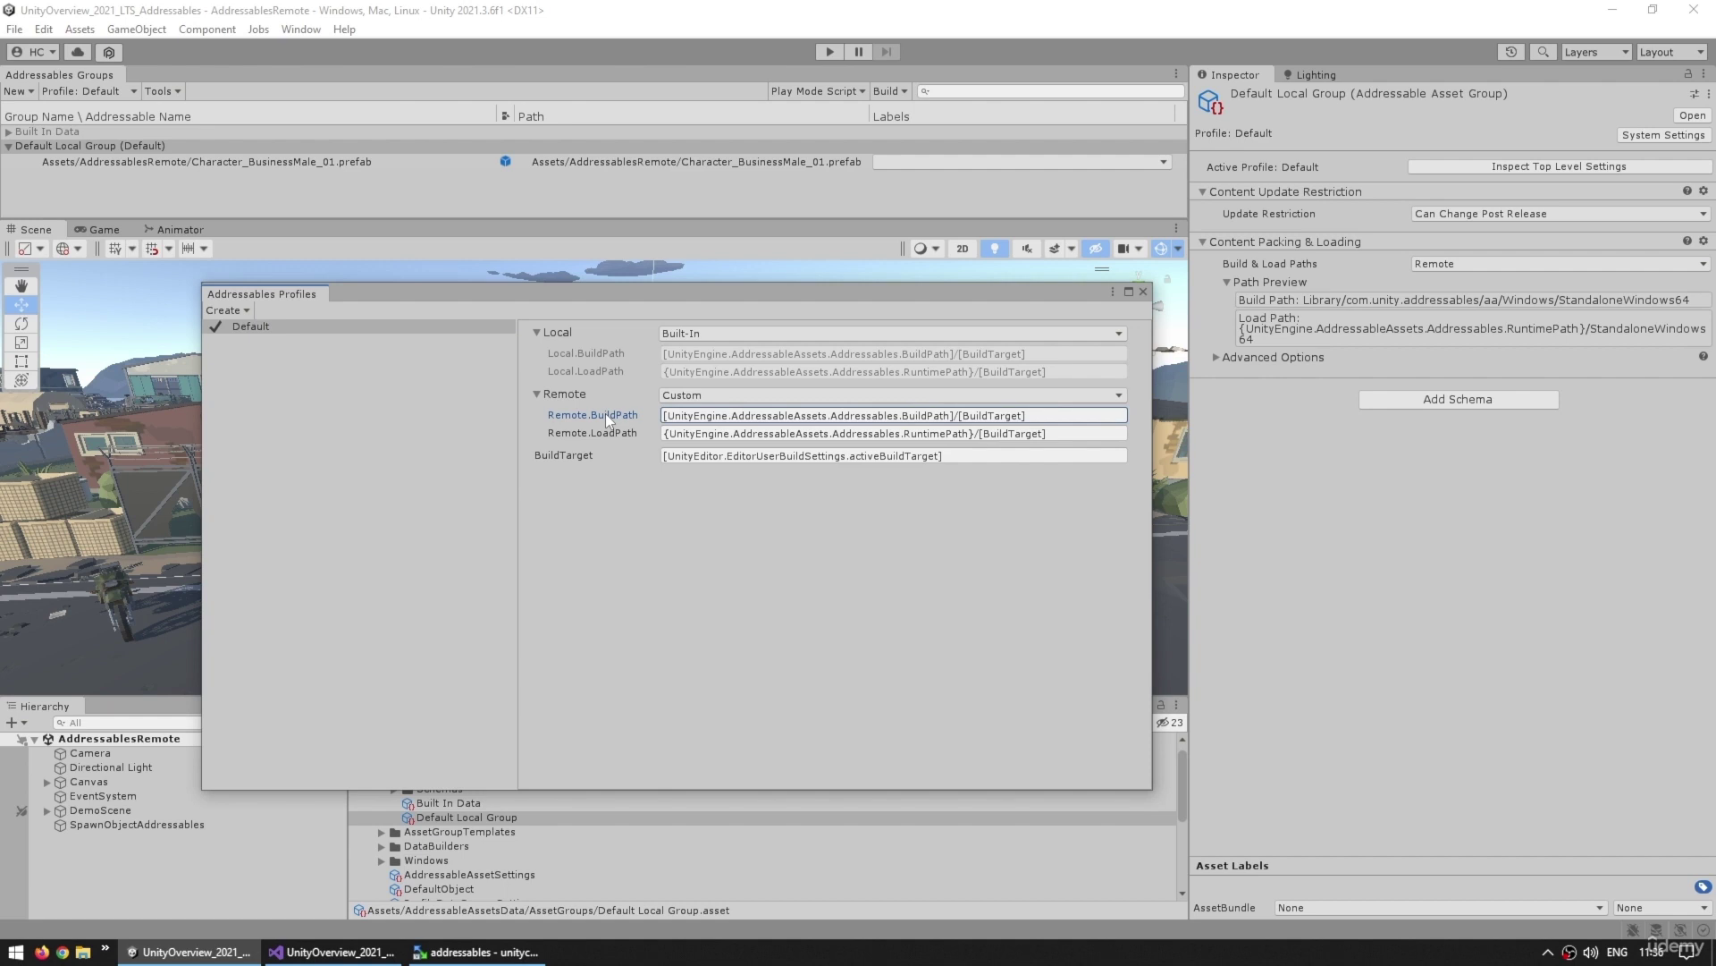
{"action": "left_click", "coordinate": [733, 435]}
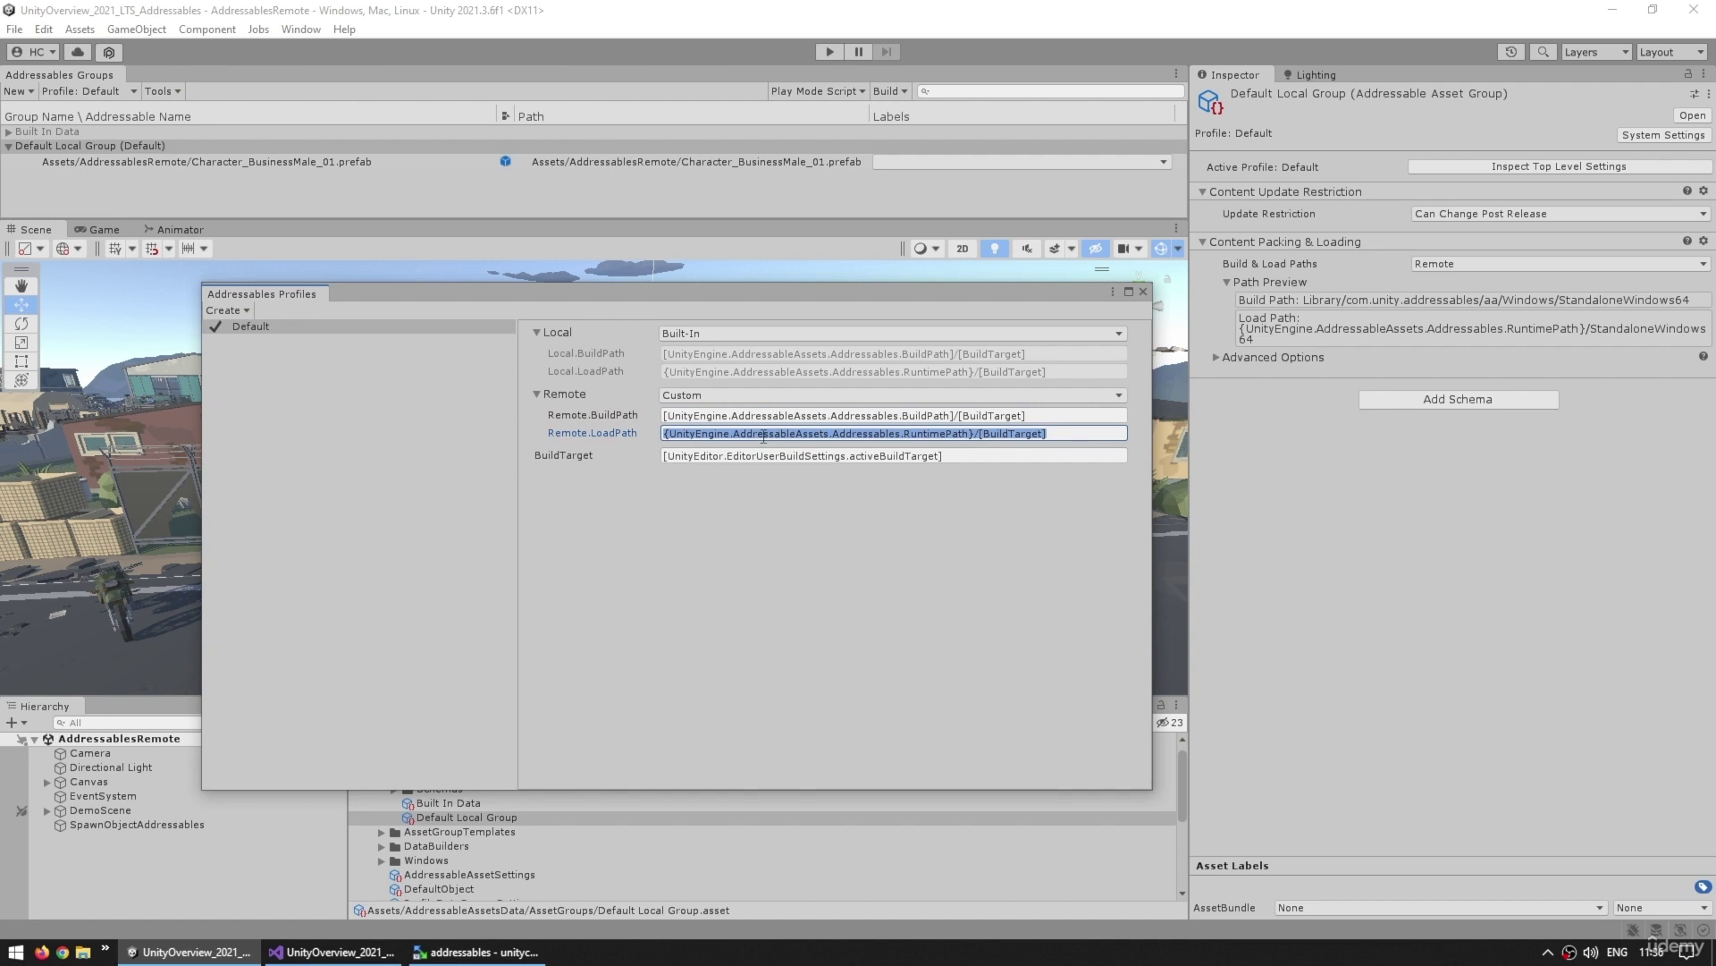
{"action": "left_click", "coordinate": [588, 419]}
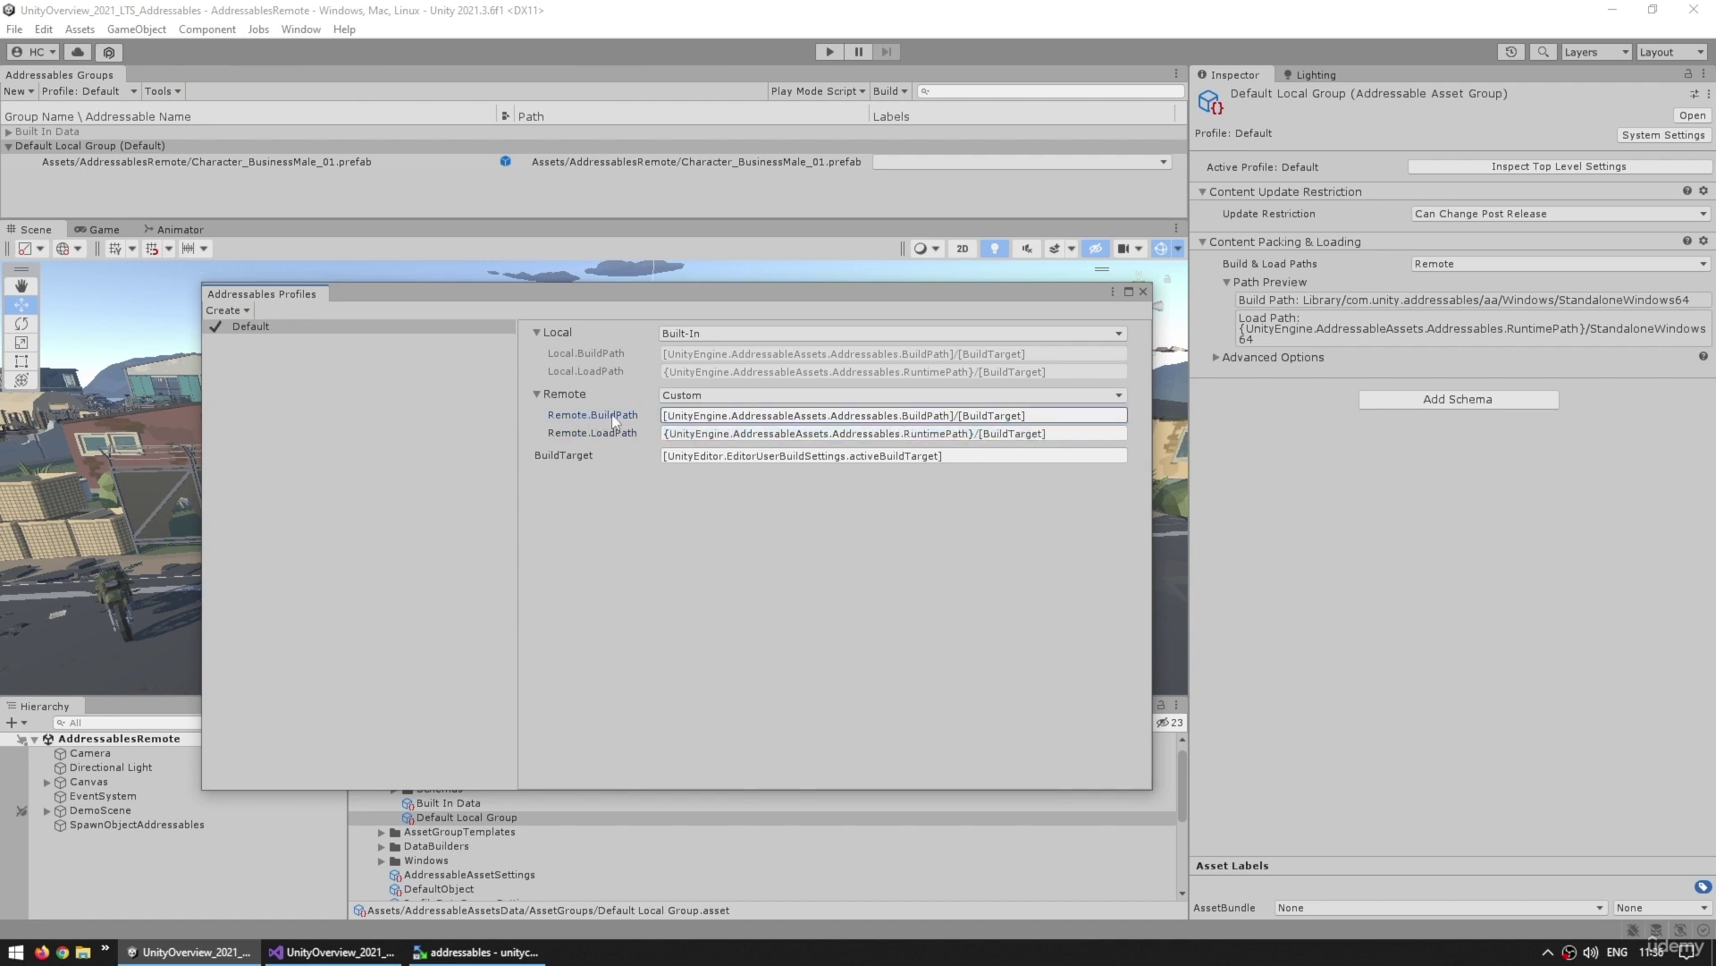
{"action": "left_click", "coordinate": [604, 435]}
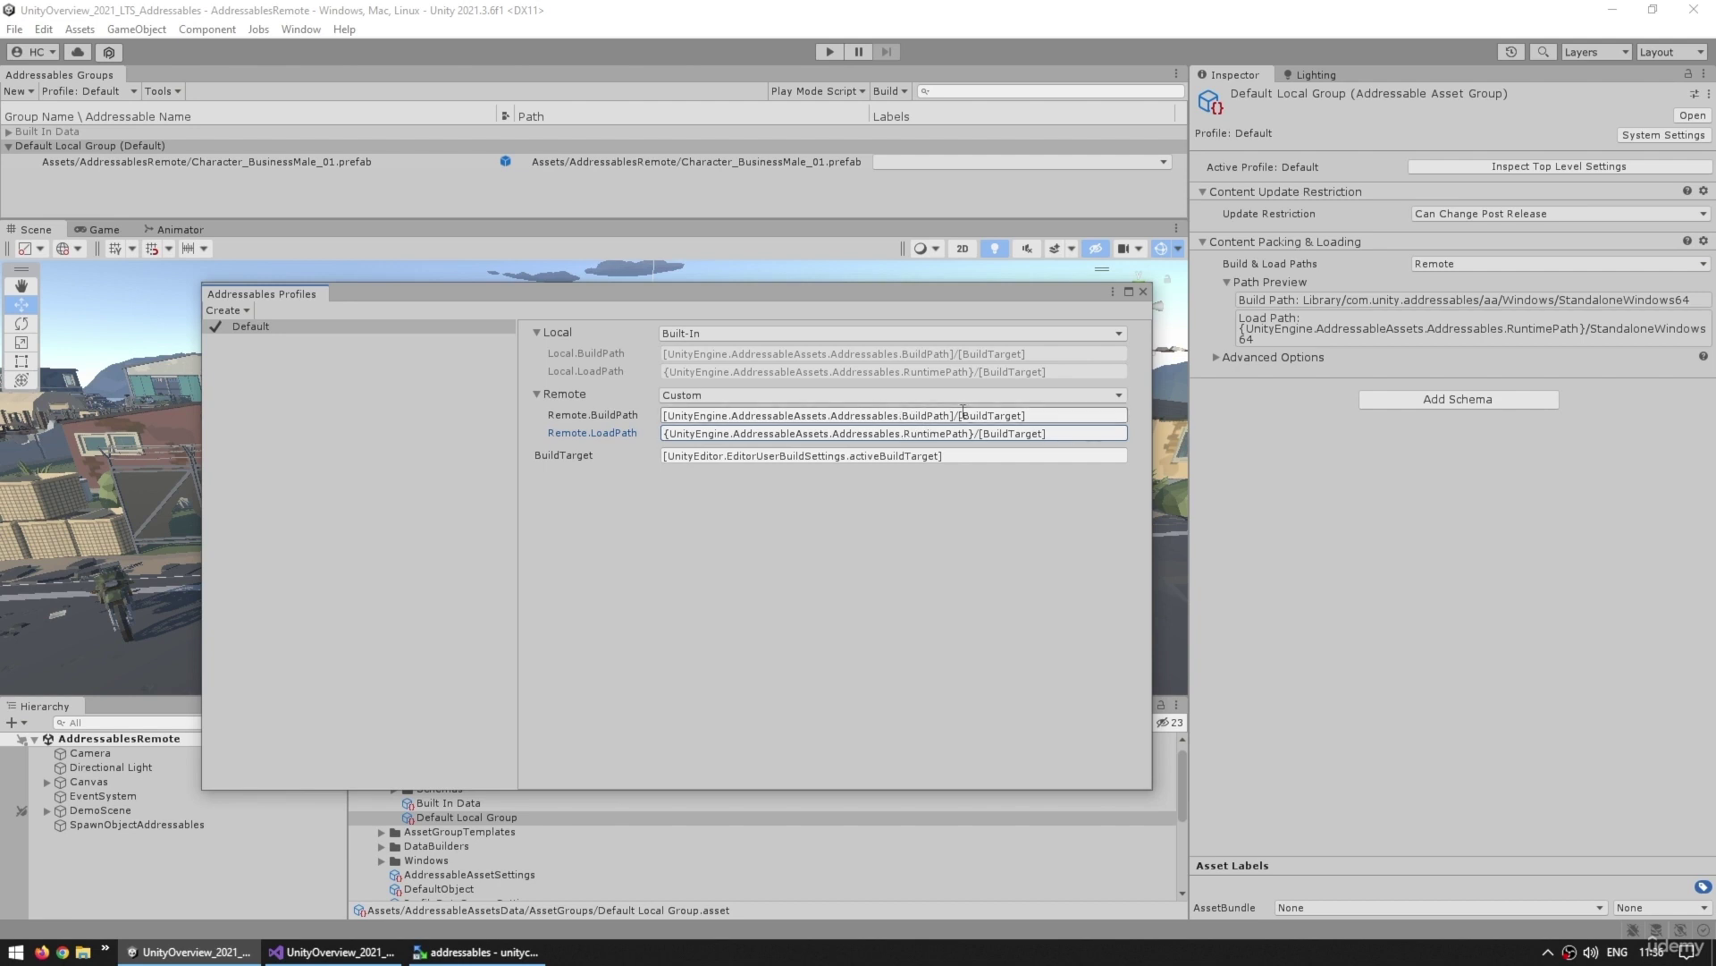
{"action": "left_click", "coordinate": [951, 416]}
{"action": "left_click", "coordinate": [953, 416]}
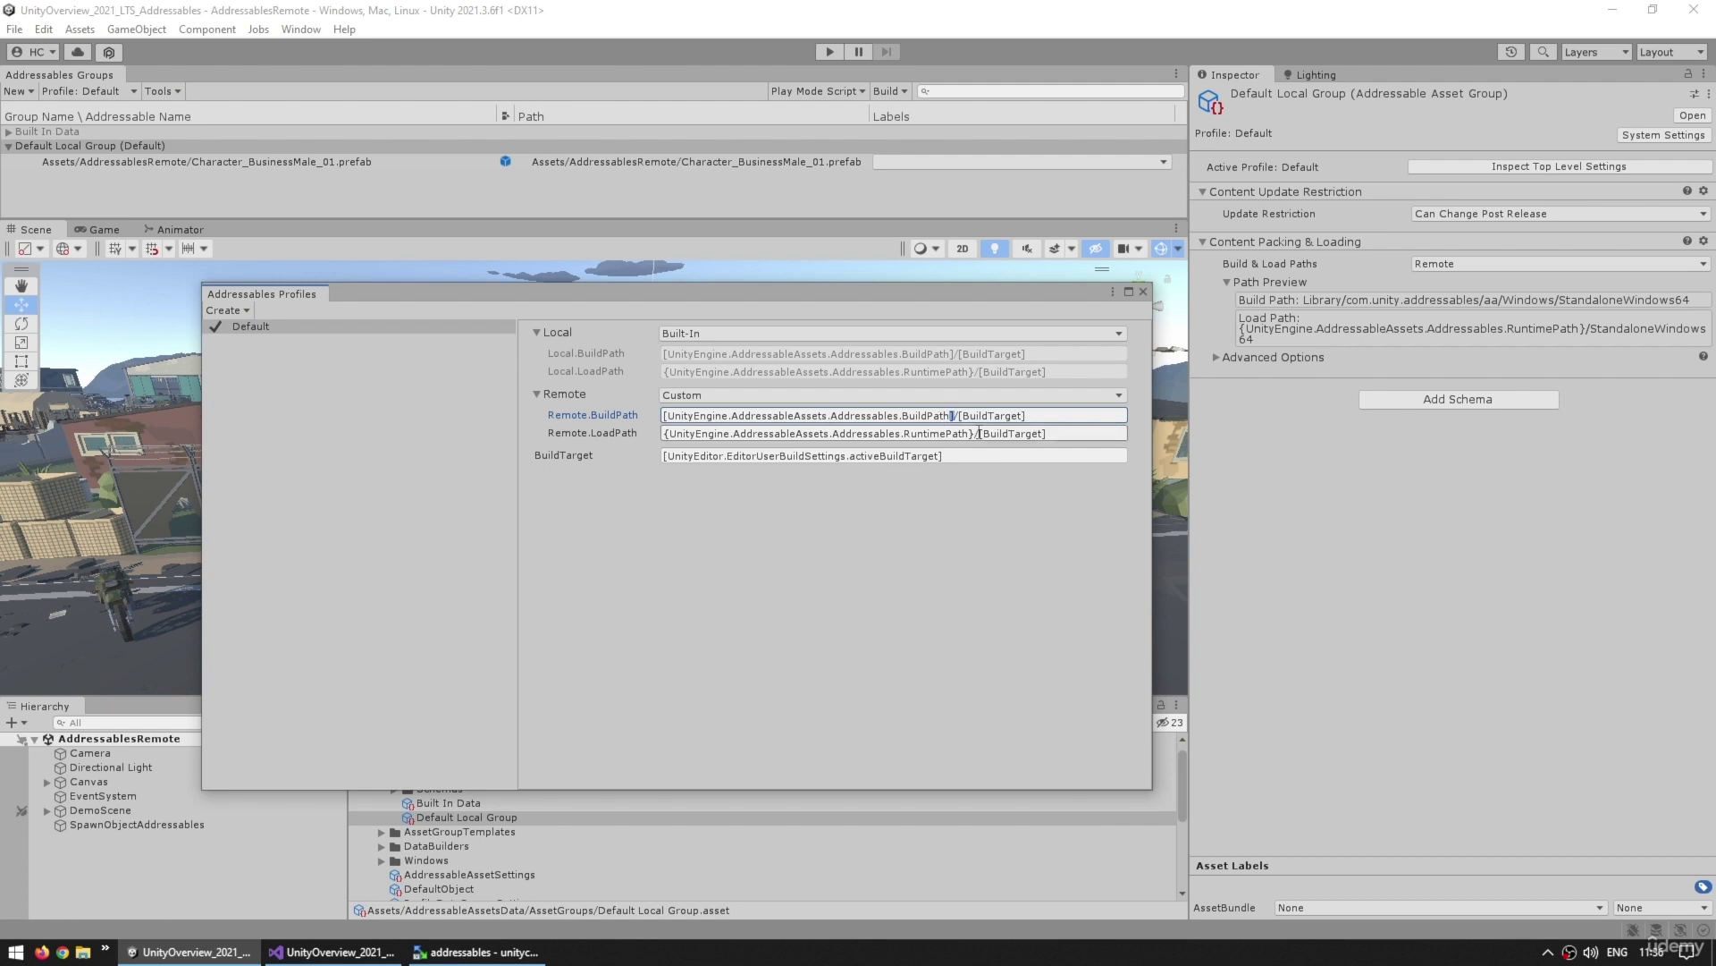
{"action": "left_click", "coordinate": [972, 433]}
{"action": "left_click", "coordinate": [971, 434]}
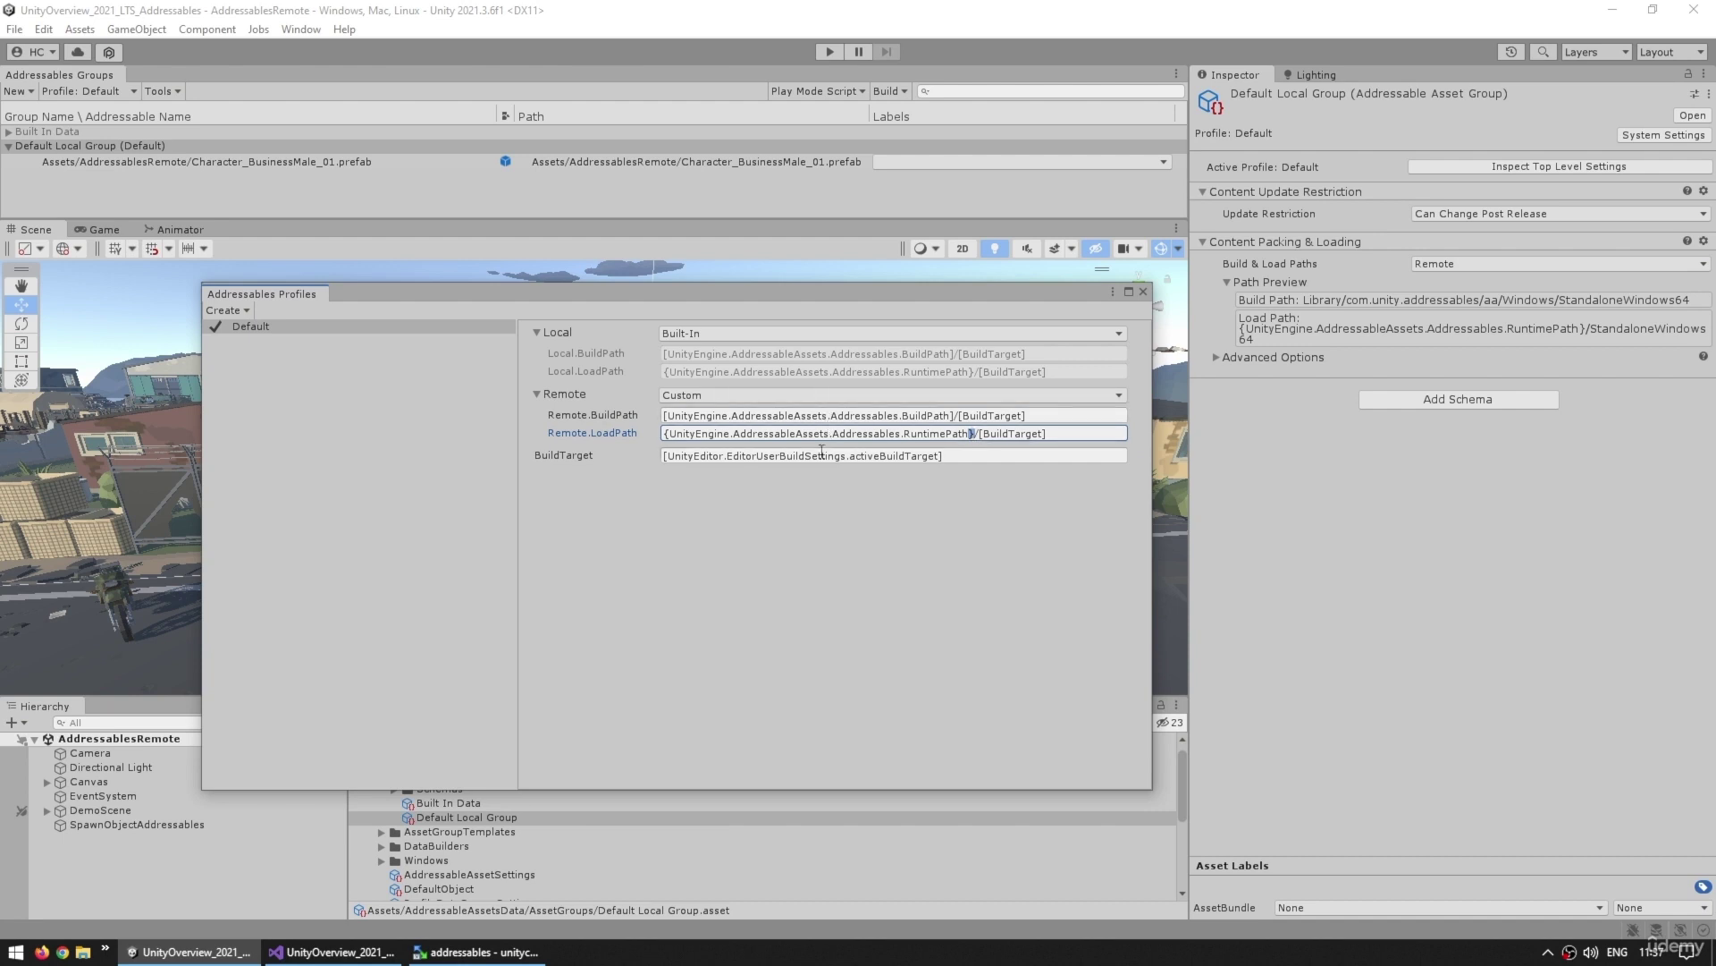
{"action": "left_click", "coordinate": [890, 415]}
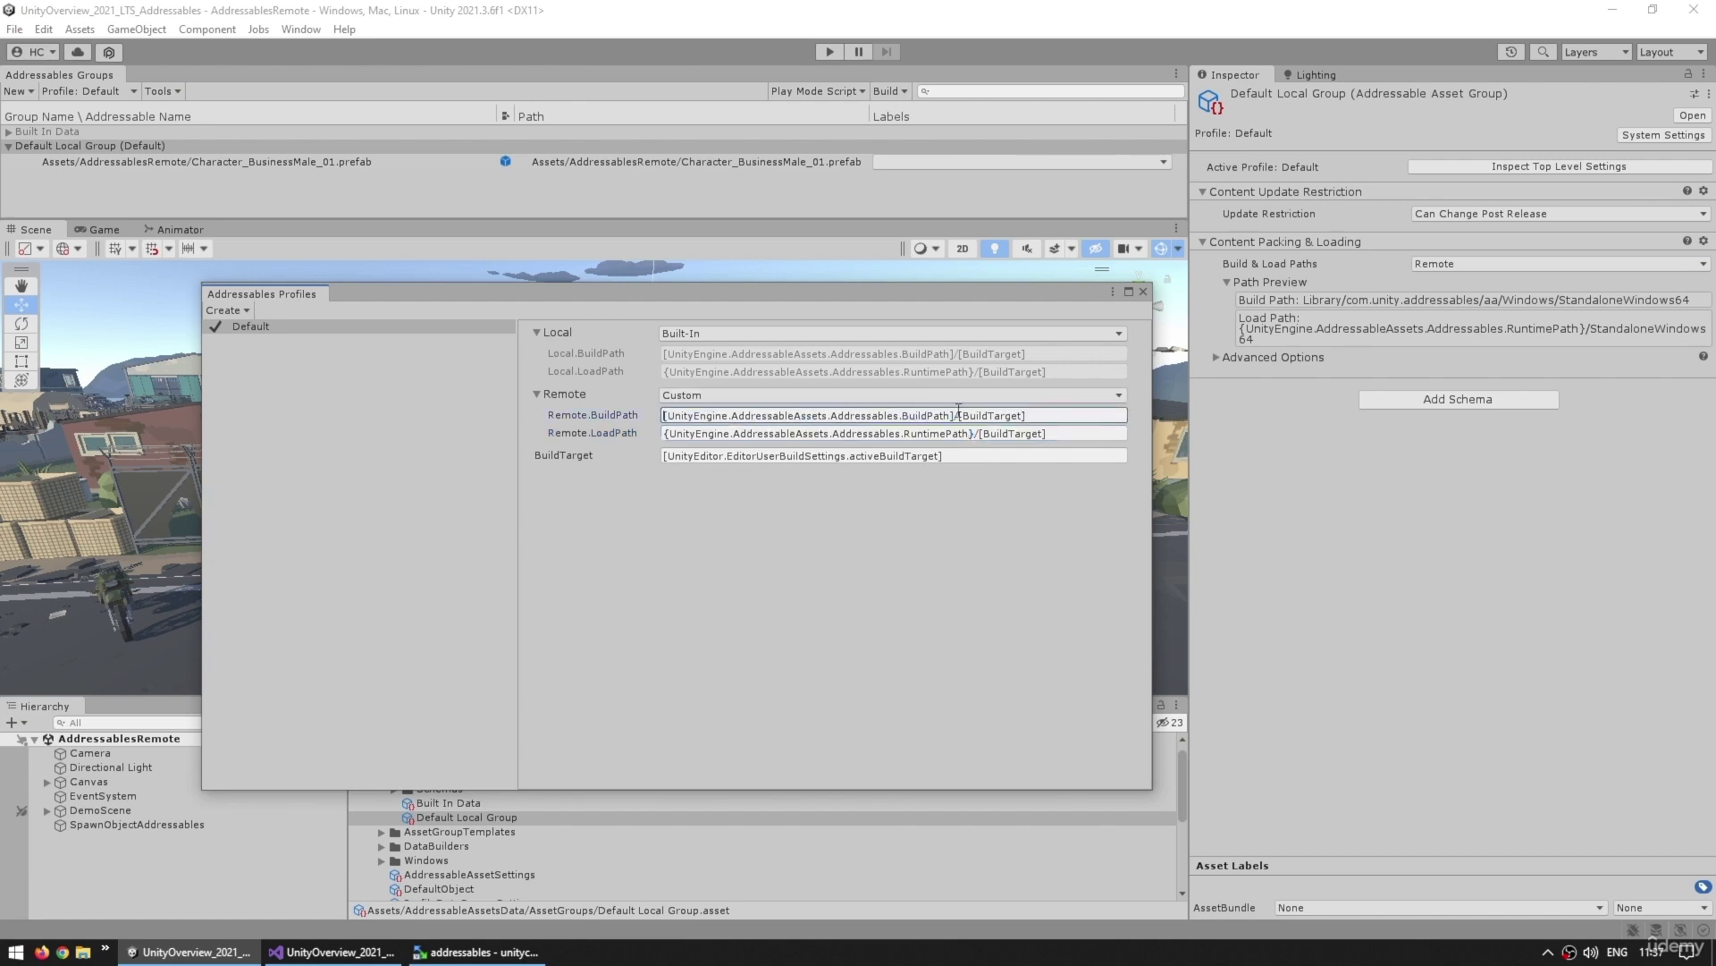
In Visual Studio, add Debug.Log calls for UnityEngine.AddressableAssets.Addressables.BuildPath and RuntimePath at the start of Update in SpawnObjectAddressables.cs and save
{"action": "key", "text": "alt+Tab"}
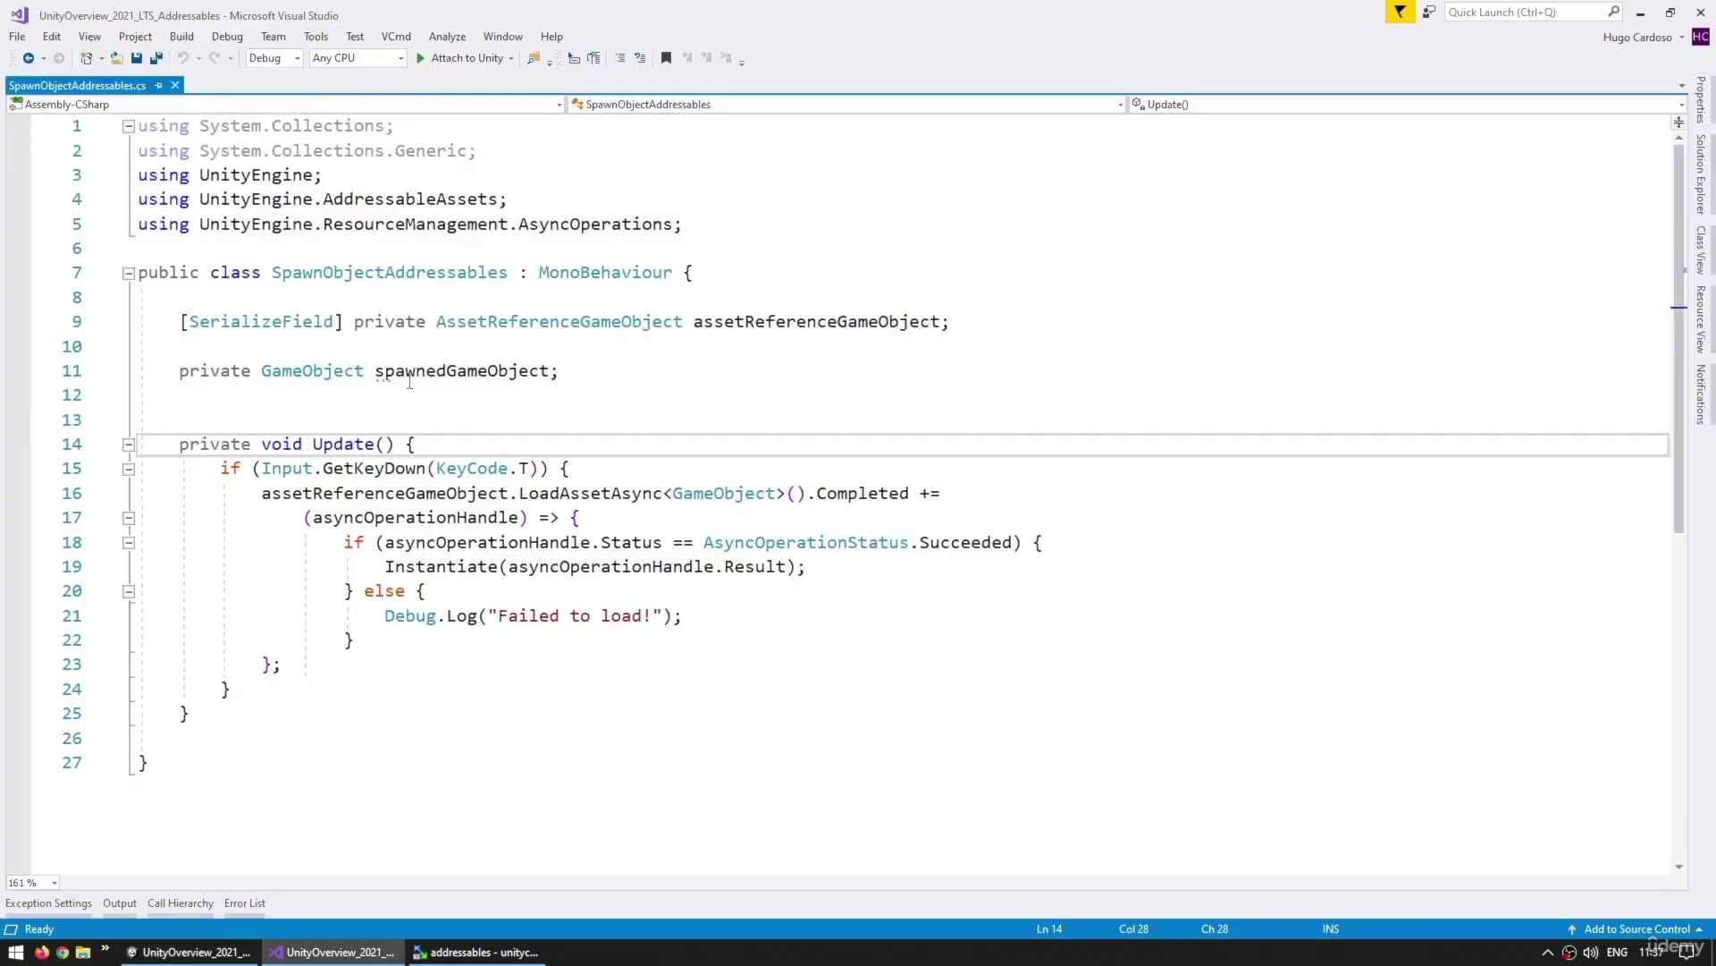
{"action": "key", "text": "Return"}
{"action": "type", "text": "DEbug.Log();"}
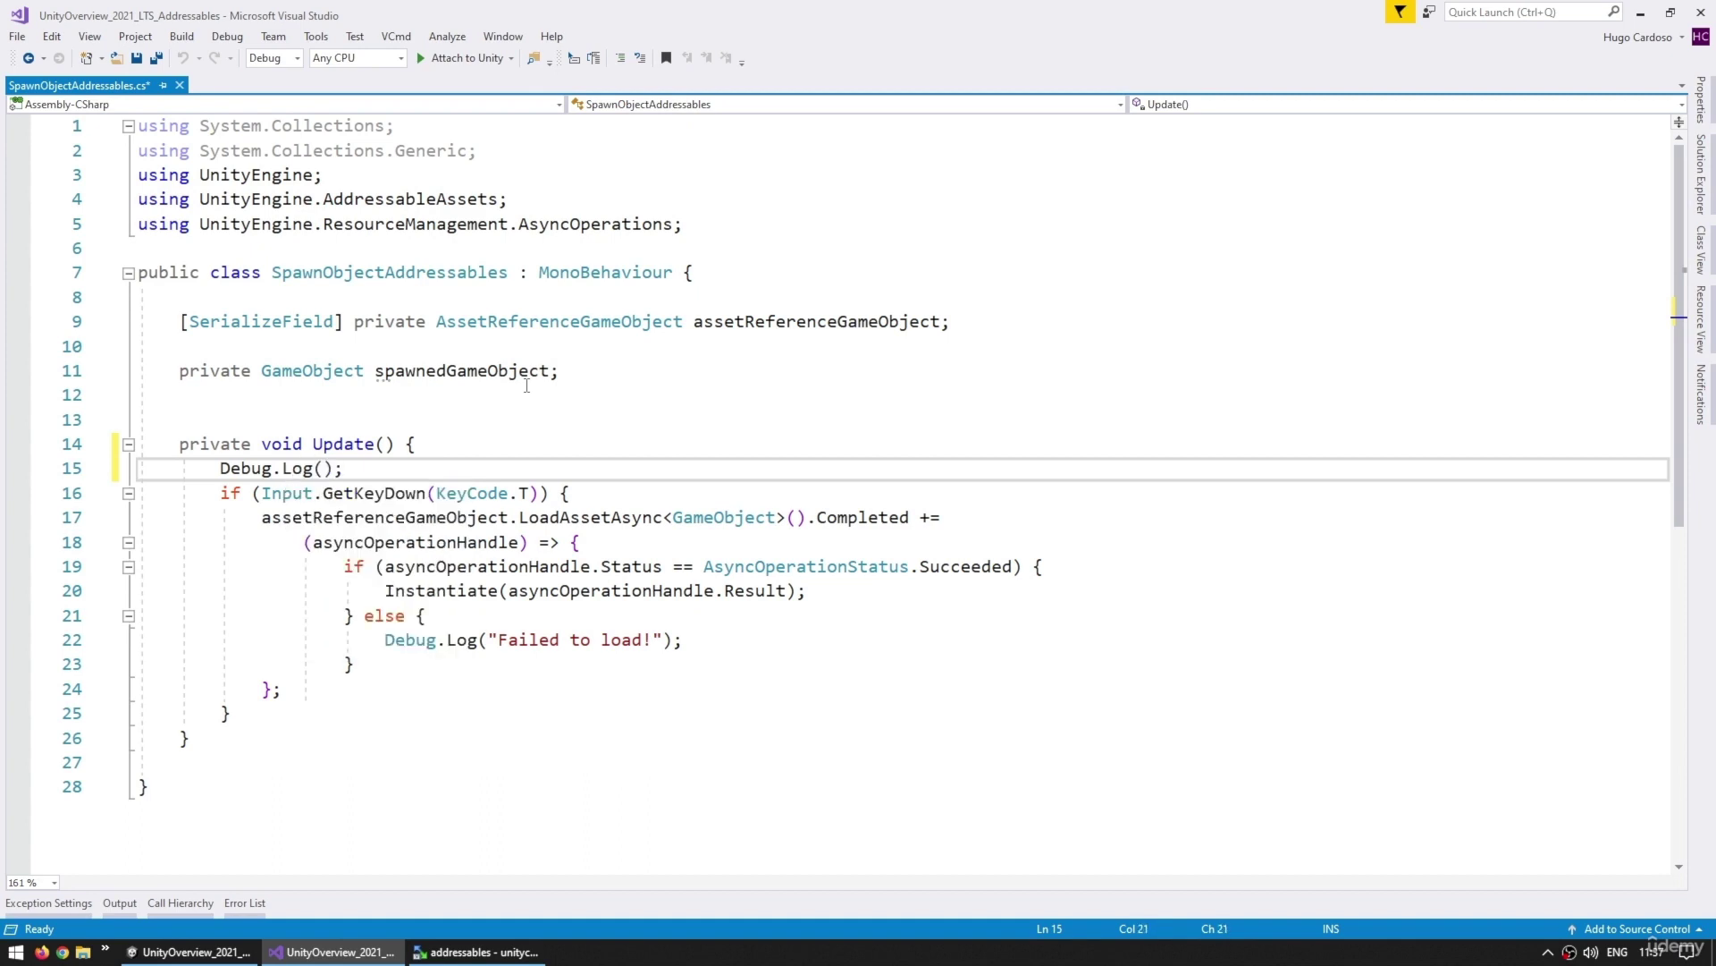
{"action": "type", "text": "UnityEngine.AddressableAssets.Addressables.BuildPath"}
{"action": "key", "text": "ctrl+s"}
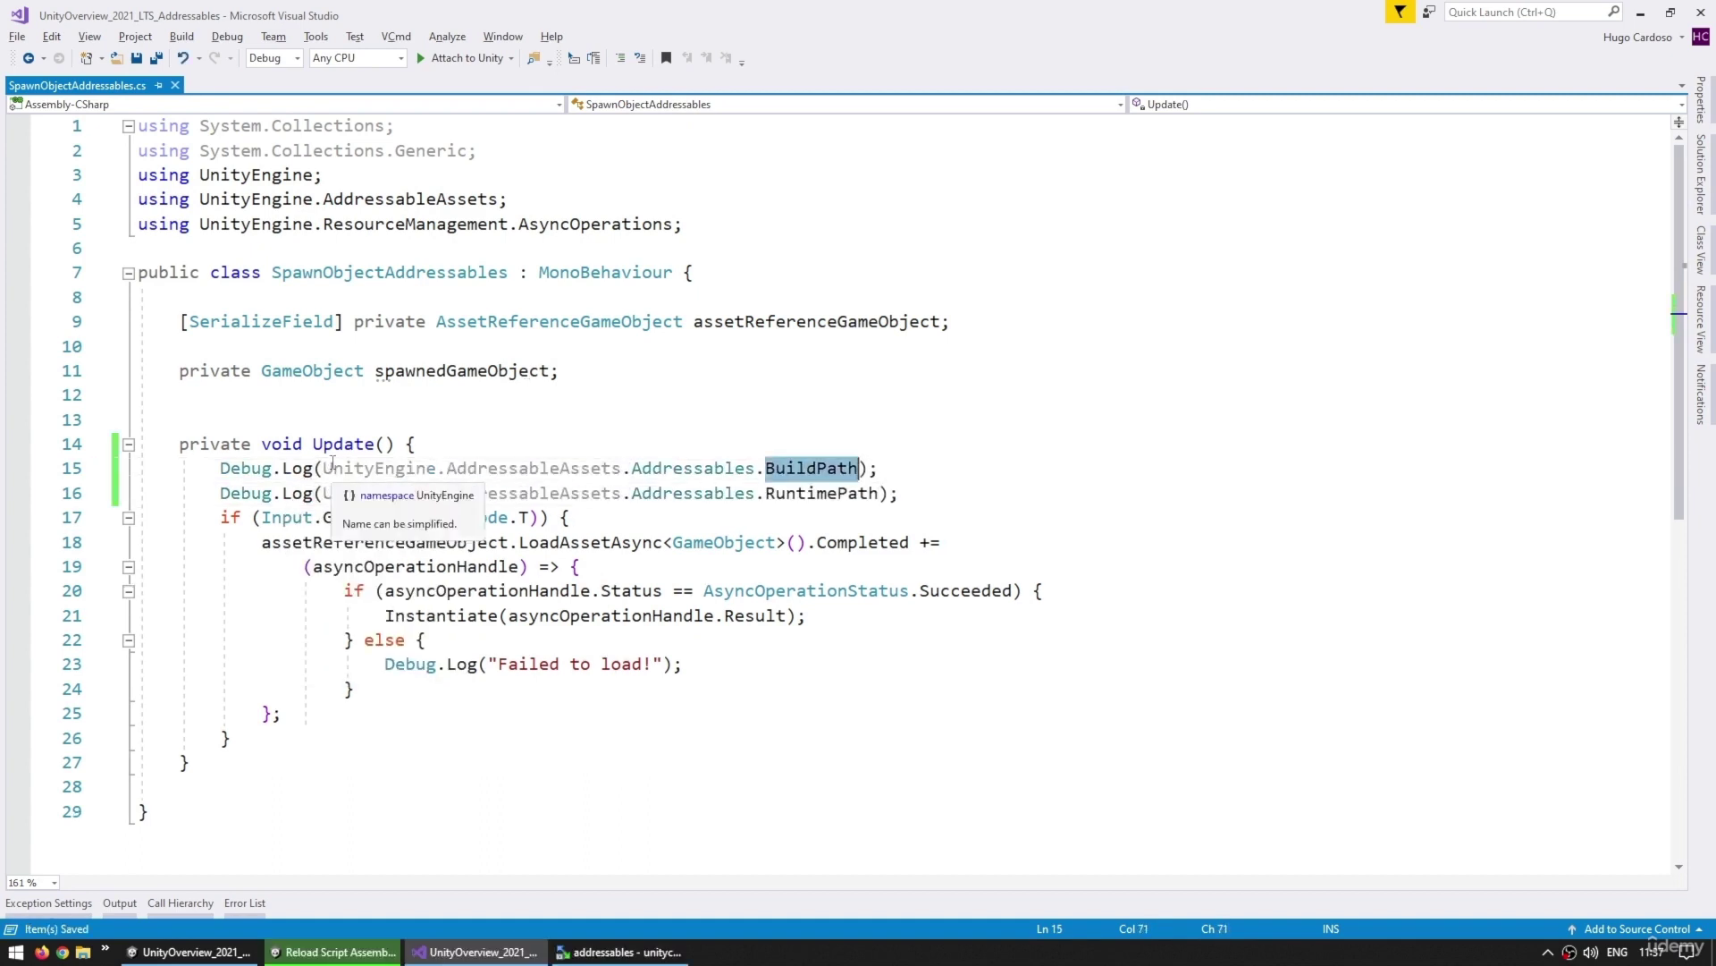
Prefix the two log outputs with "BuildPath: " and "RuntimePath: " and save the script
{"action": "left_click", "coordinate": [327, 468]}
{"action": "type", "text": "\"BuildPath: \" +"}
{"action": "key", "text": "Down"}
{"action": "key", "text": "ctrl+Left"}
{"action": "key", "text": "ctrl+Left"}
{"action": "key", "text": "ctrl+Left"}
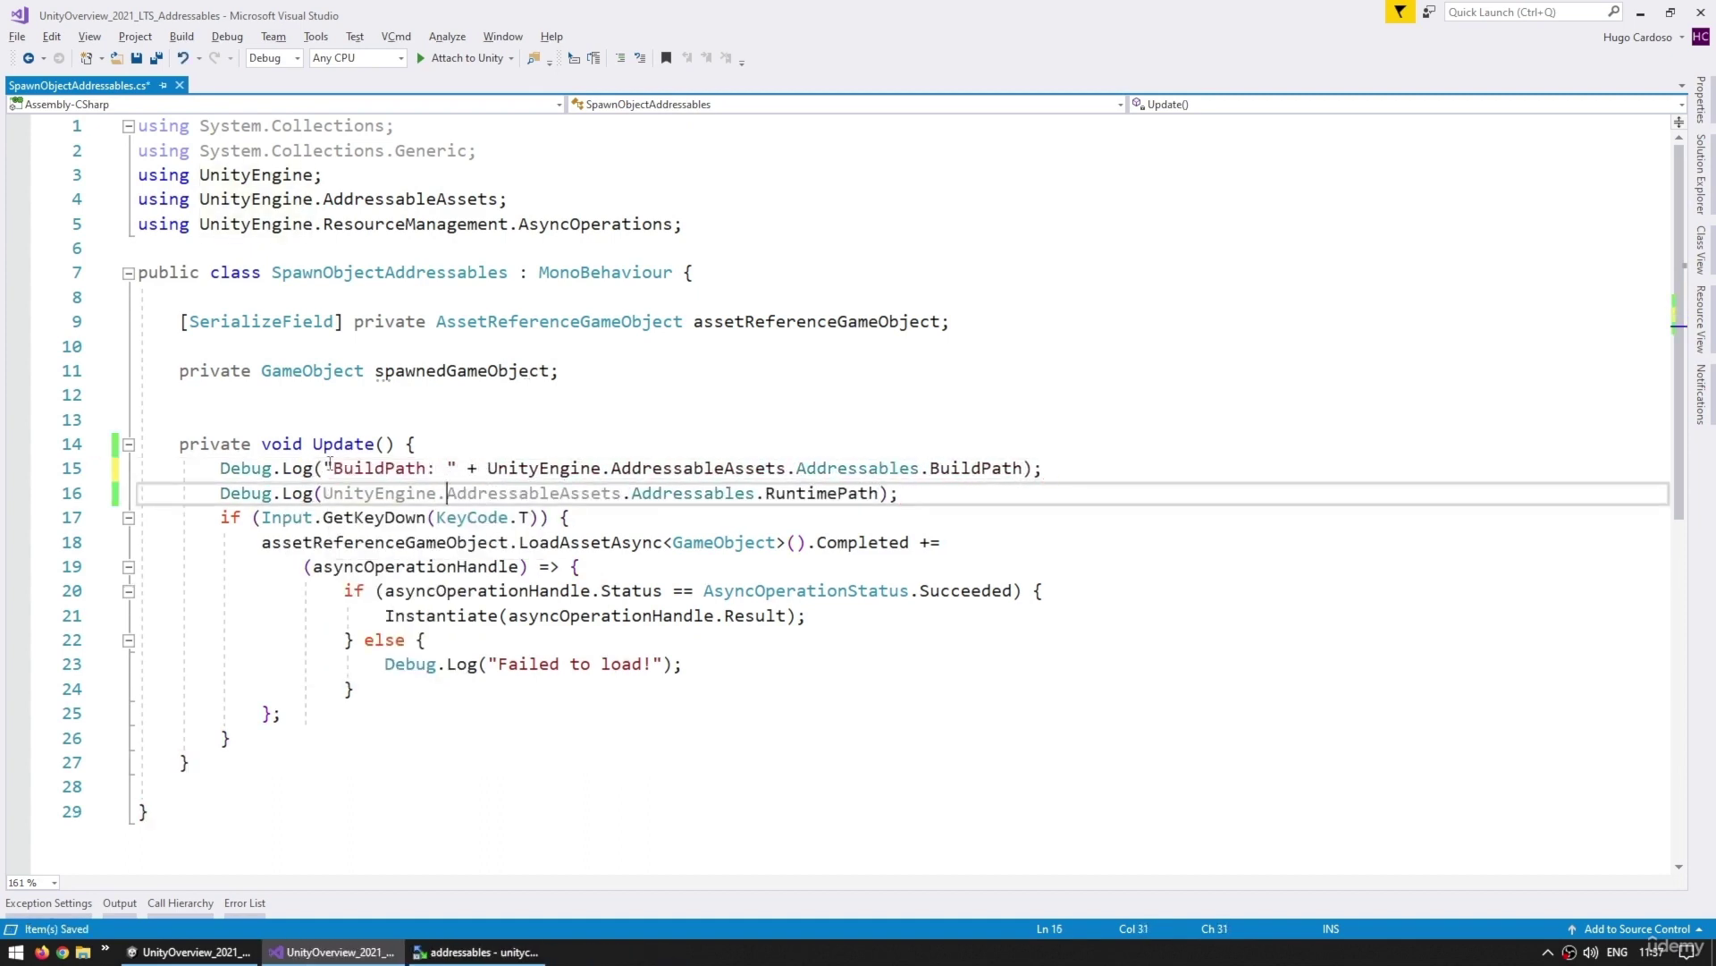
{"action": "type", "text": "\"RuntimePath: \""}
{"action": "type", "text": " +"}
{"action": "key", "text": "ctrl+s"}
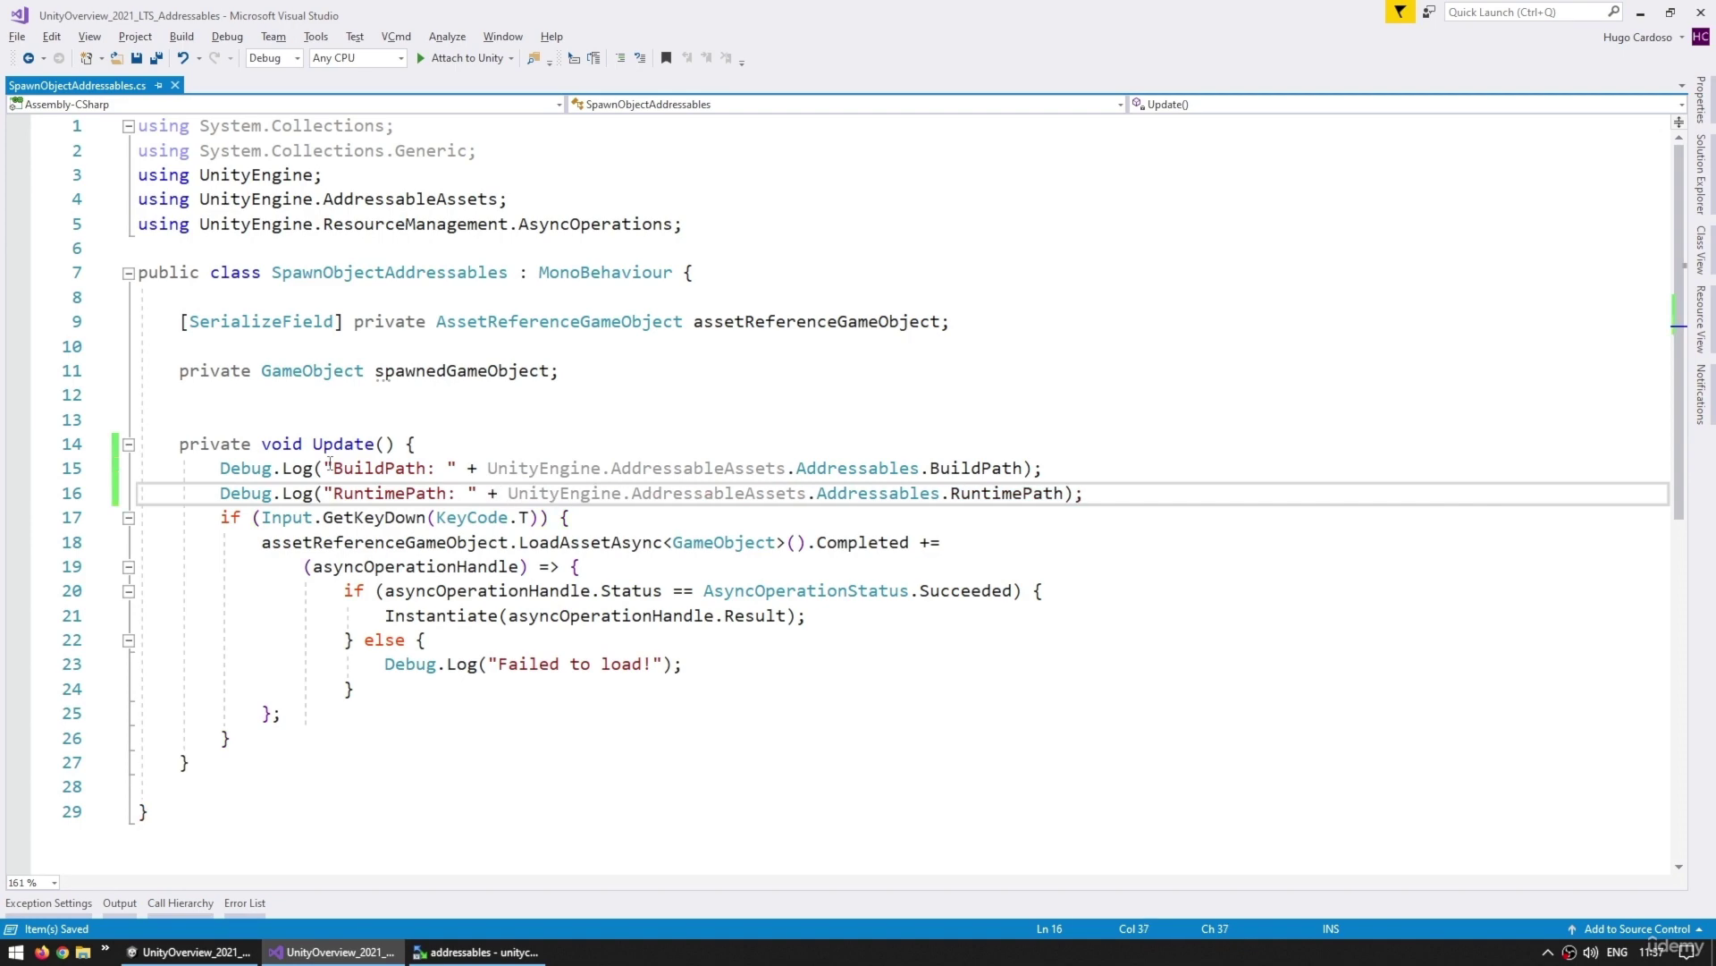
Run the scene in Unity, stop it, and inspect the build and runtime paths logged in the console
{"action": "left_click", "coordinate": [397, 447]}
{"action": "left_click_drag", "start_coordinate": [375, 467], "coordinate": [621, 492]}
{"action": "left_click", "coordinate": [747, 444]}
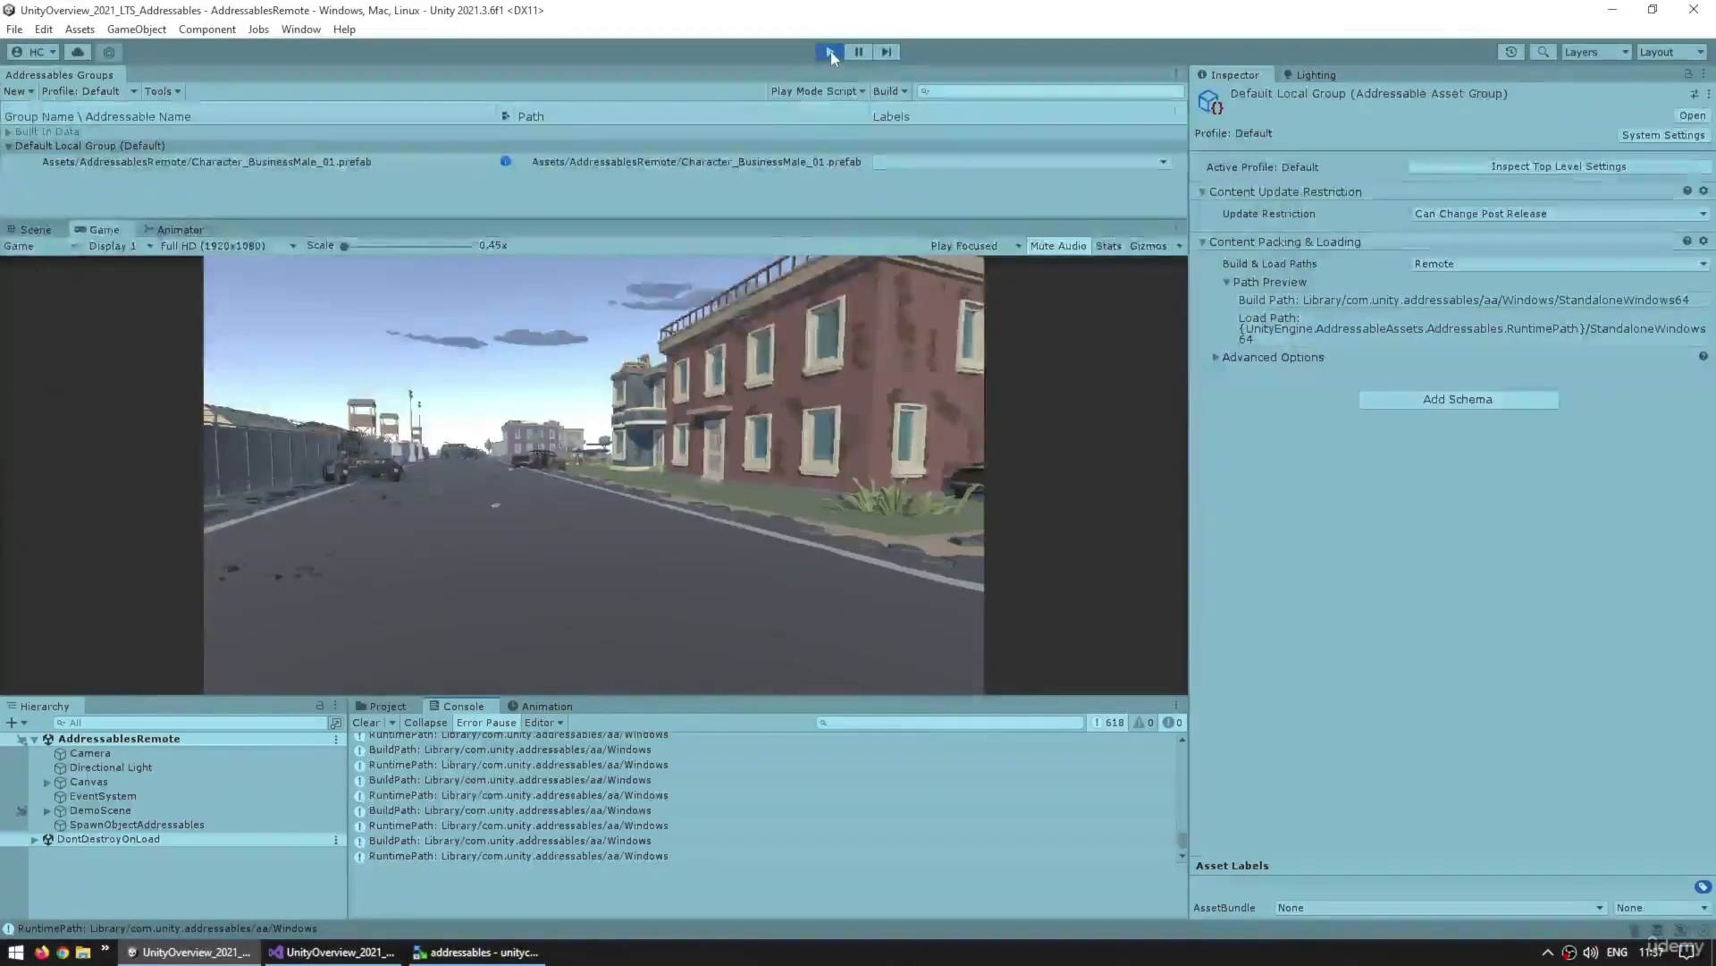
{"action": "left_click", "coordinate": [829, 51]}
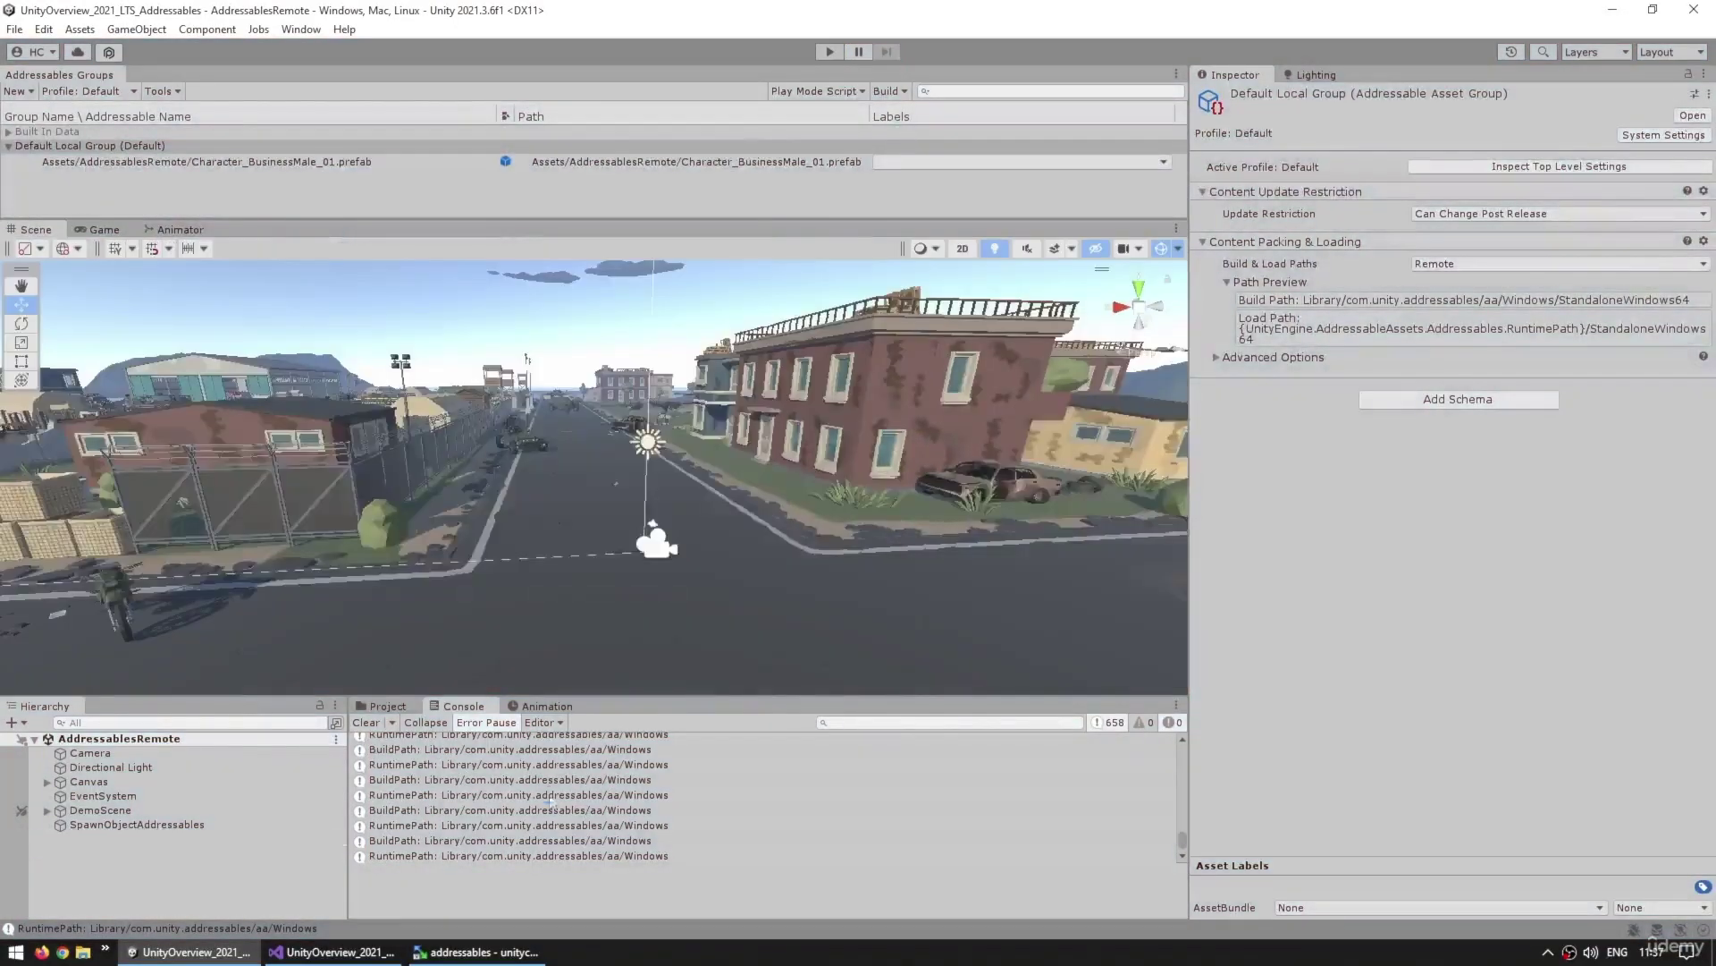
{"action": "left_click", "coordinate": [498, 842]}
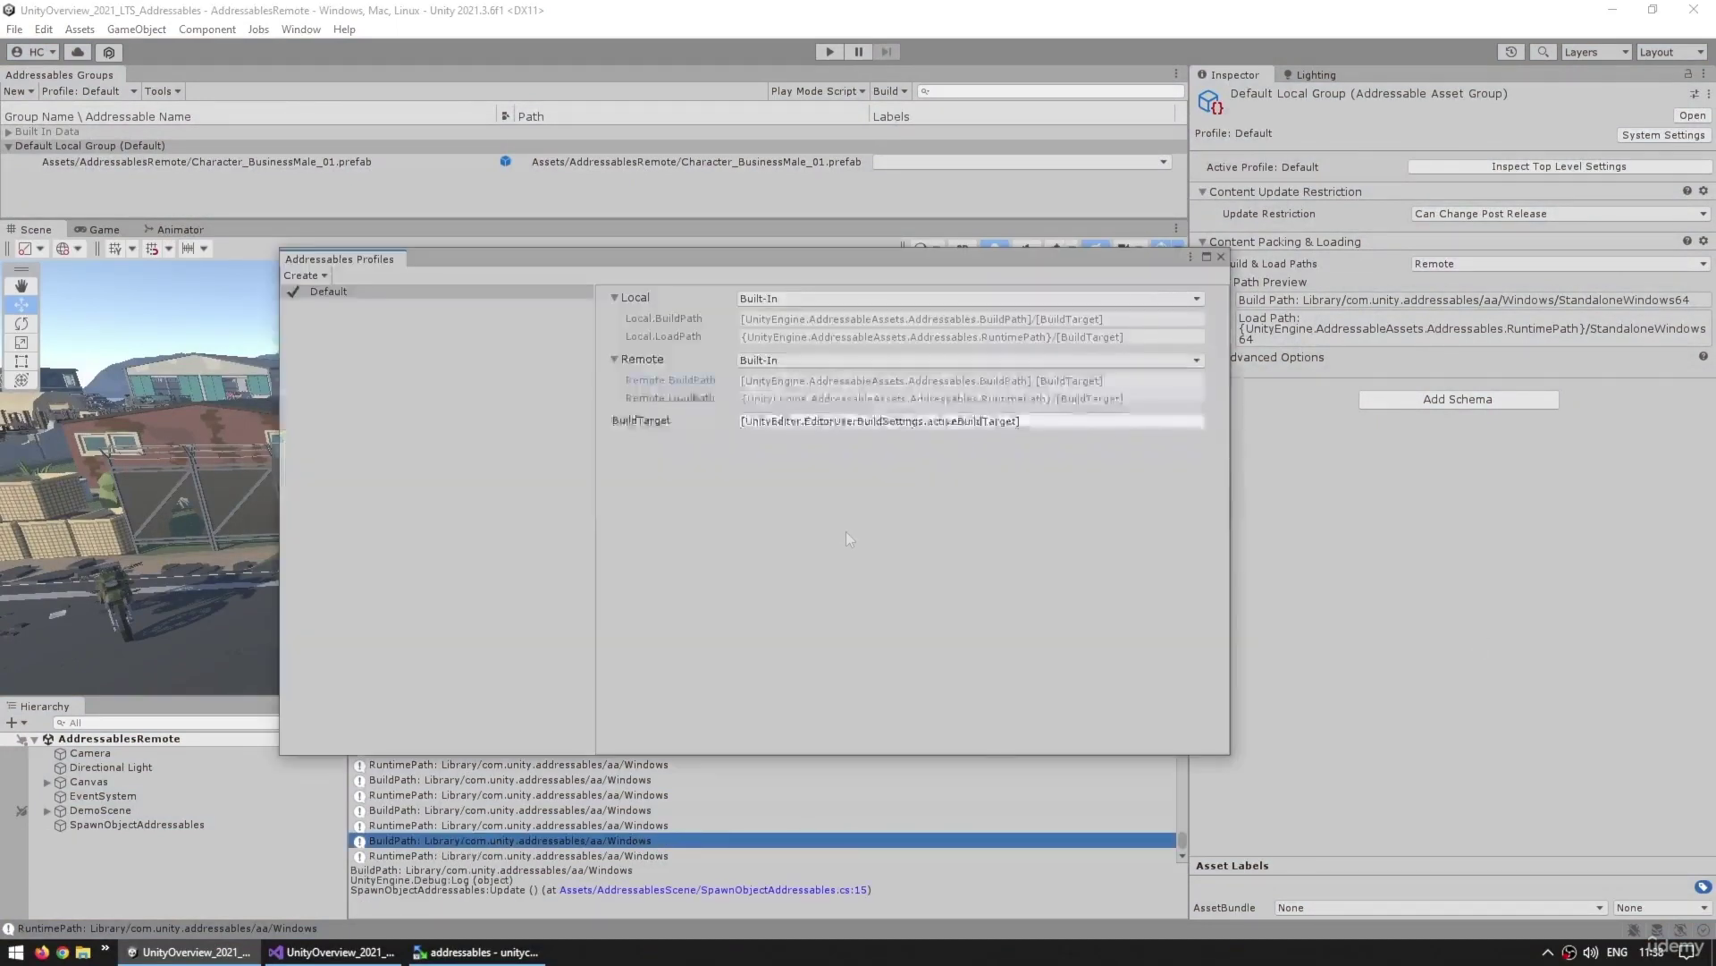
{"action": "left_click", "coordinate": [769, 362]}
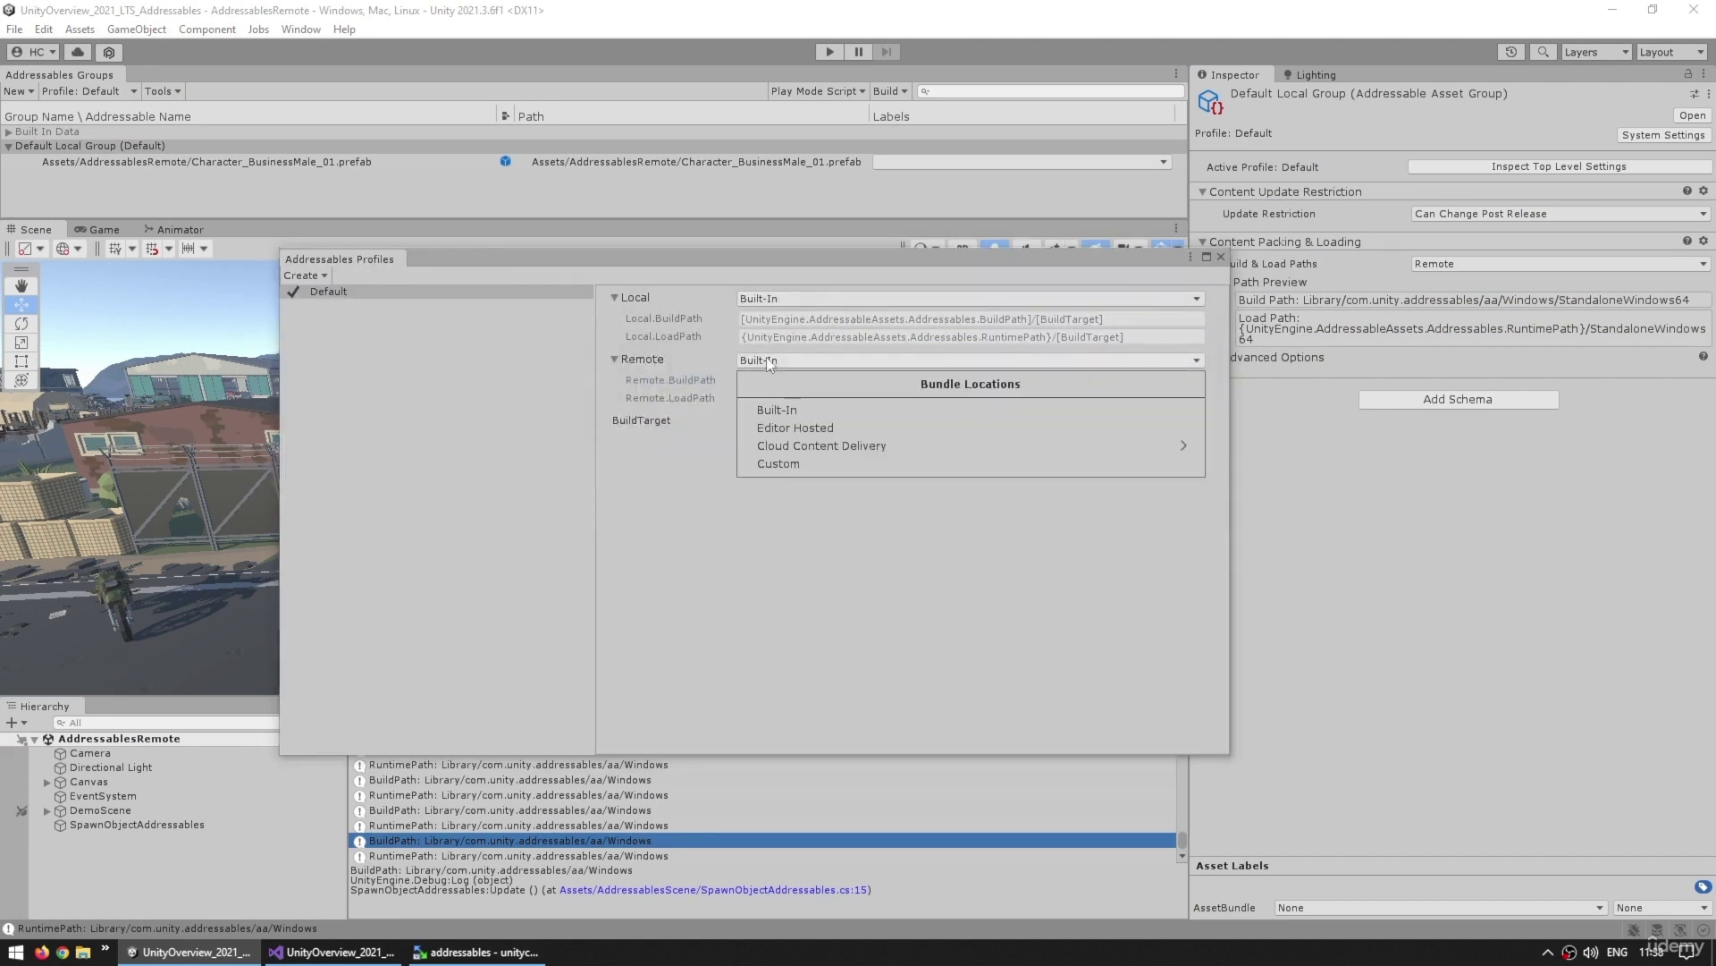
{"action": "left_click", "coordinate": [785, 463]}
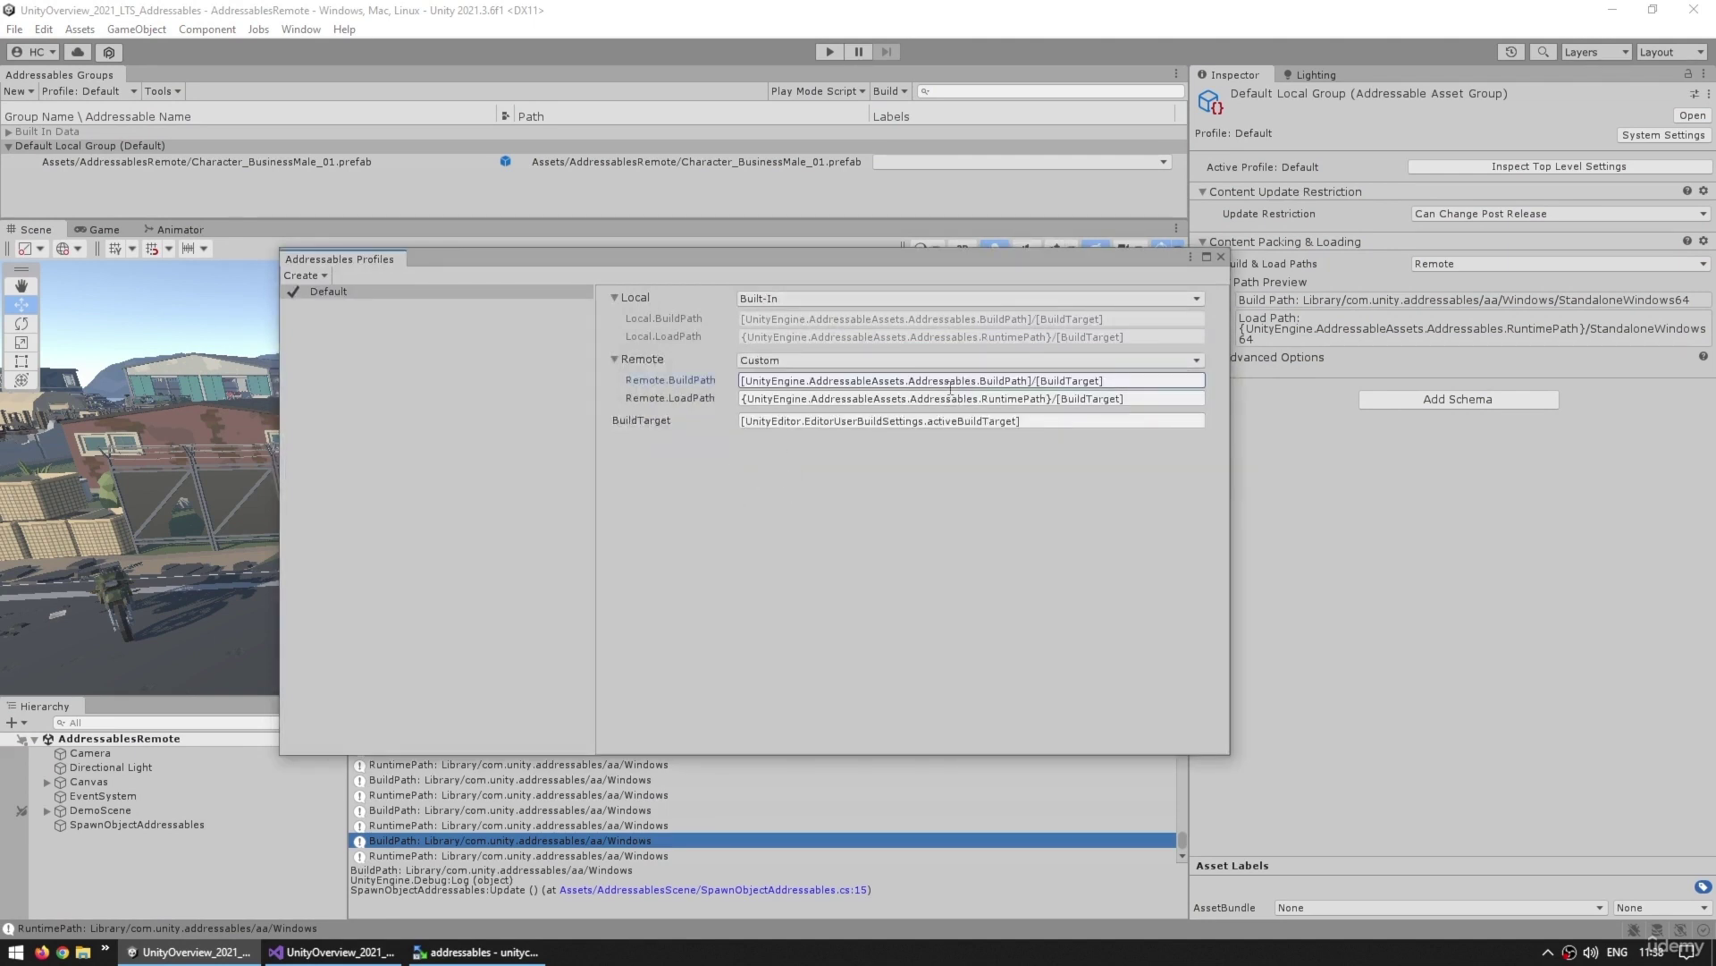
{"action": "left_click_drag", "start_coordinate": [1033, 379], "coordinate": [464, 354]}
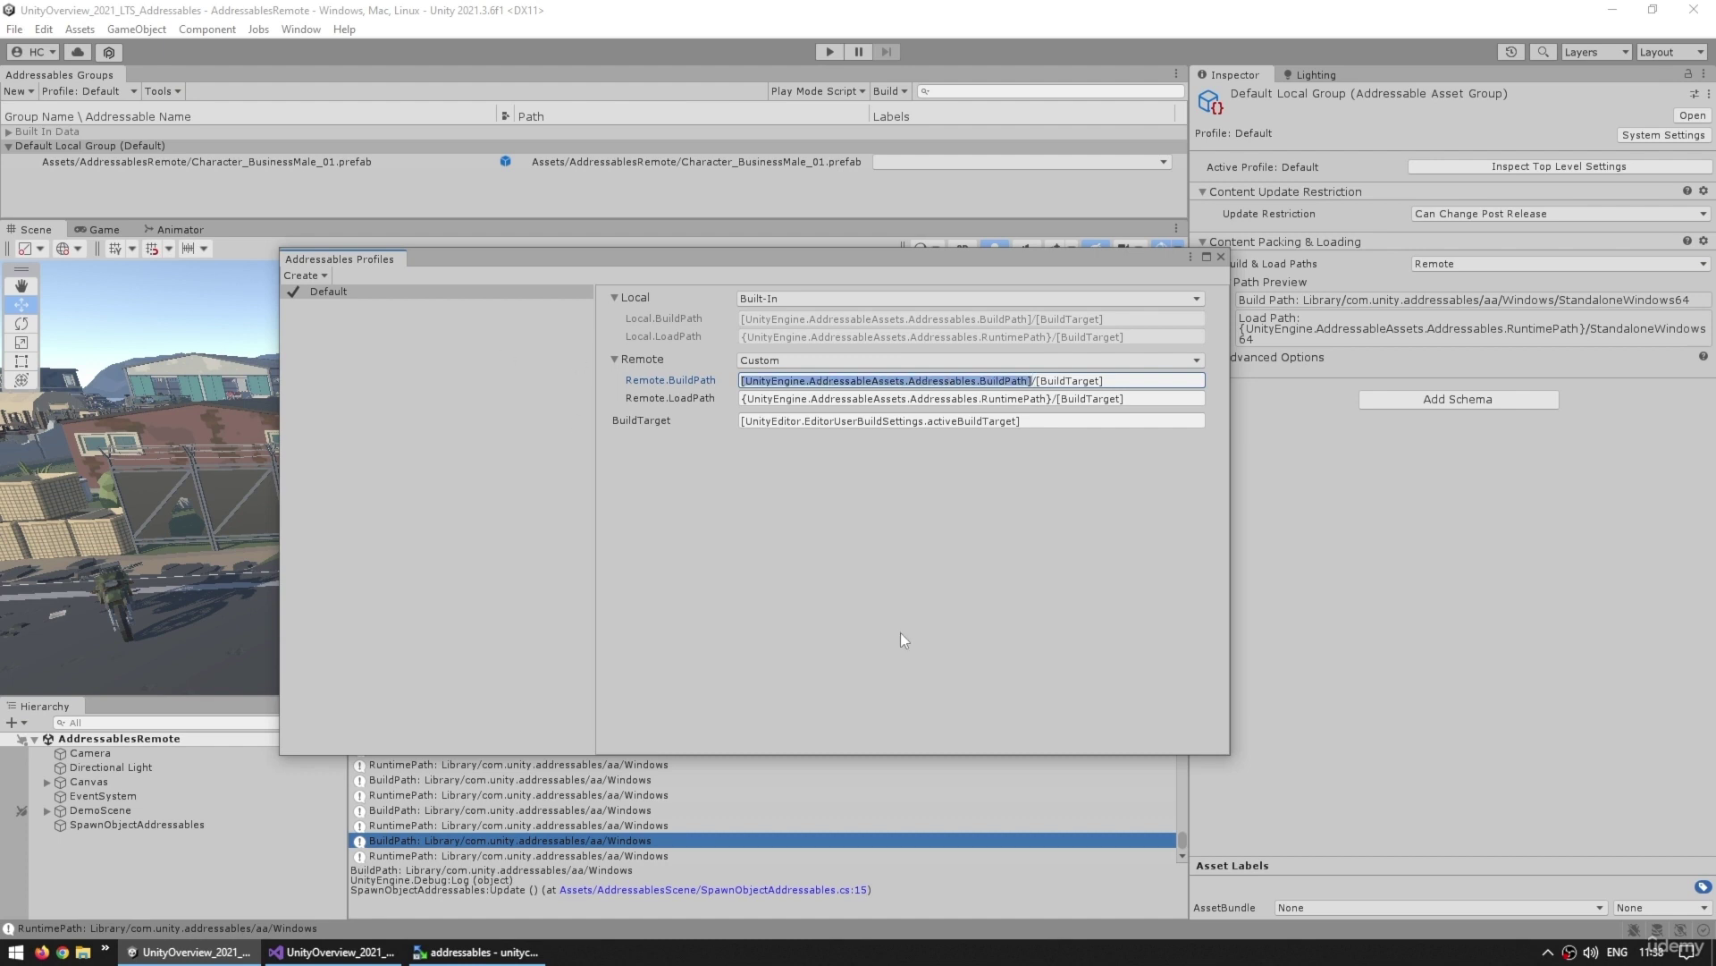
{"action": "type", "text": "ServerD"}
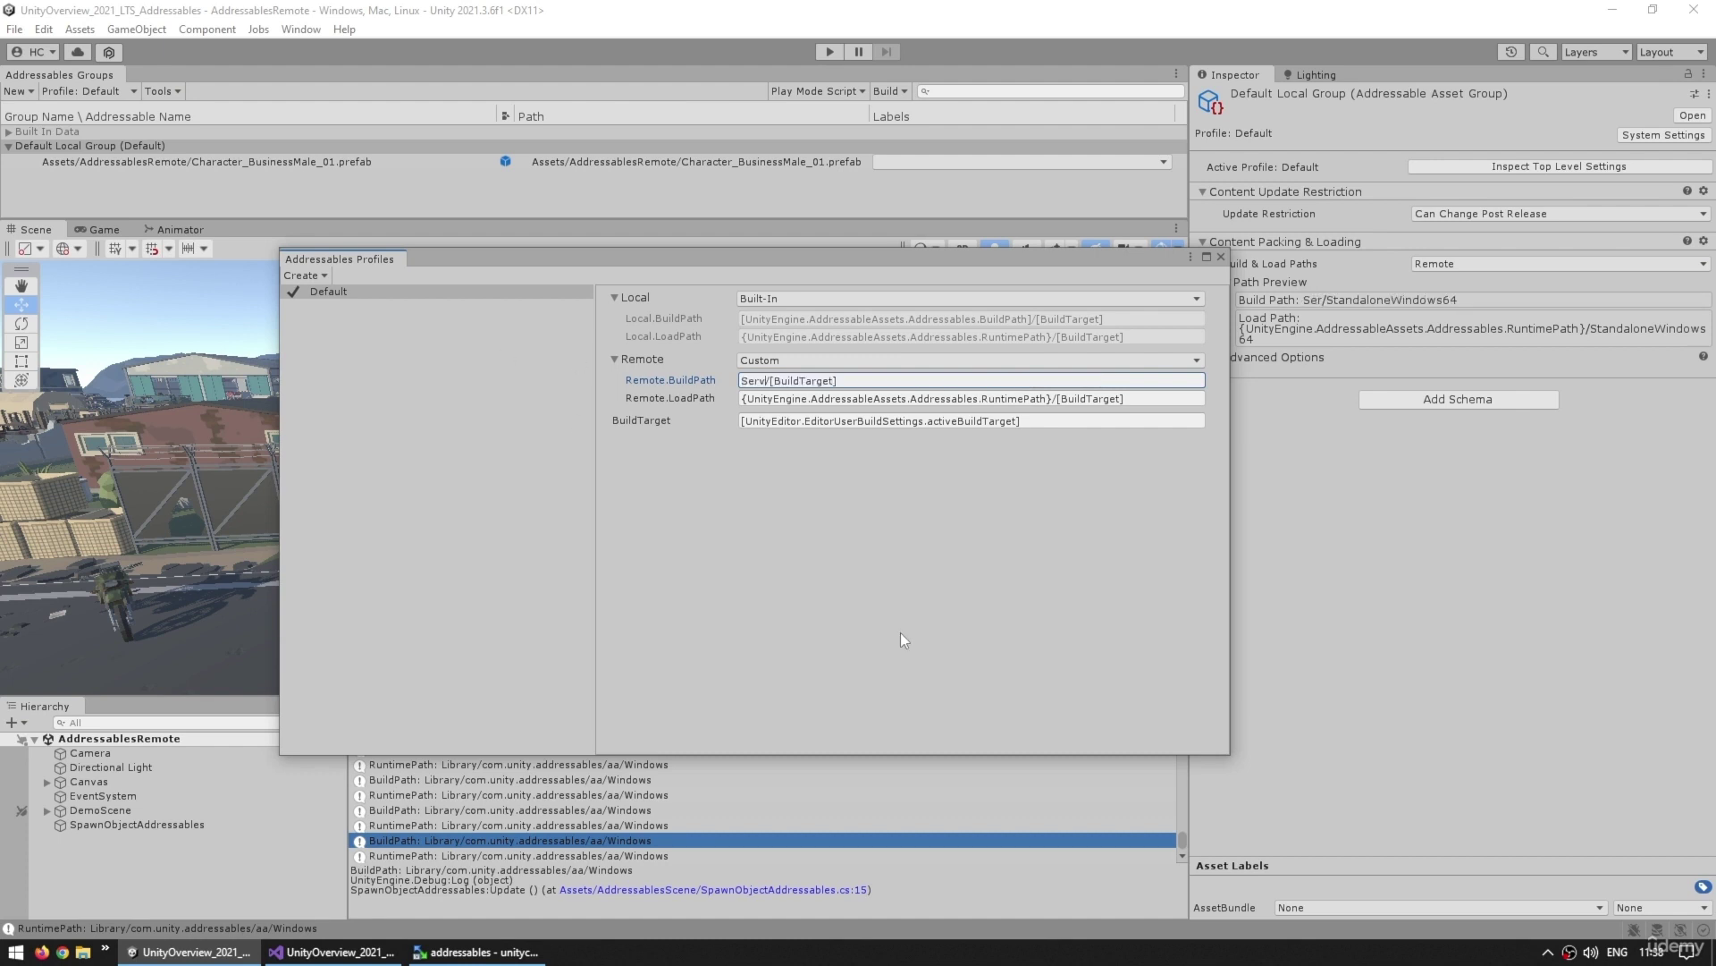
{"action": "type", "text": "ata"}
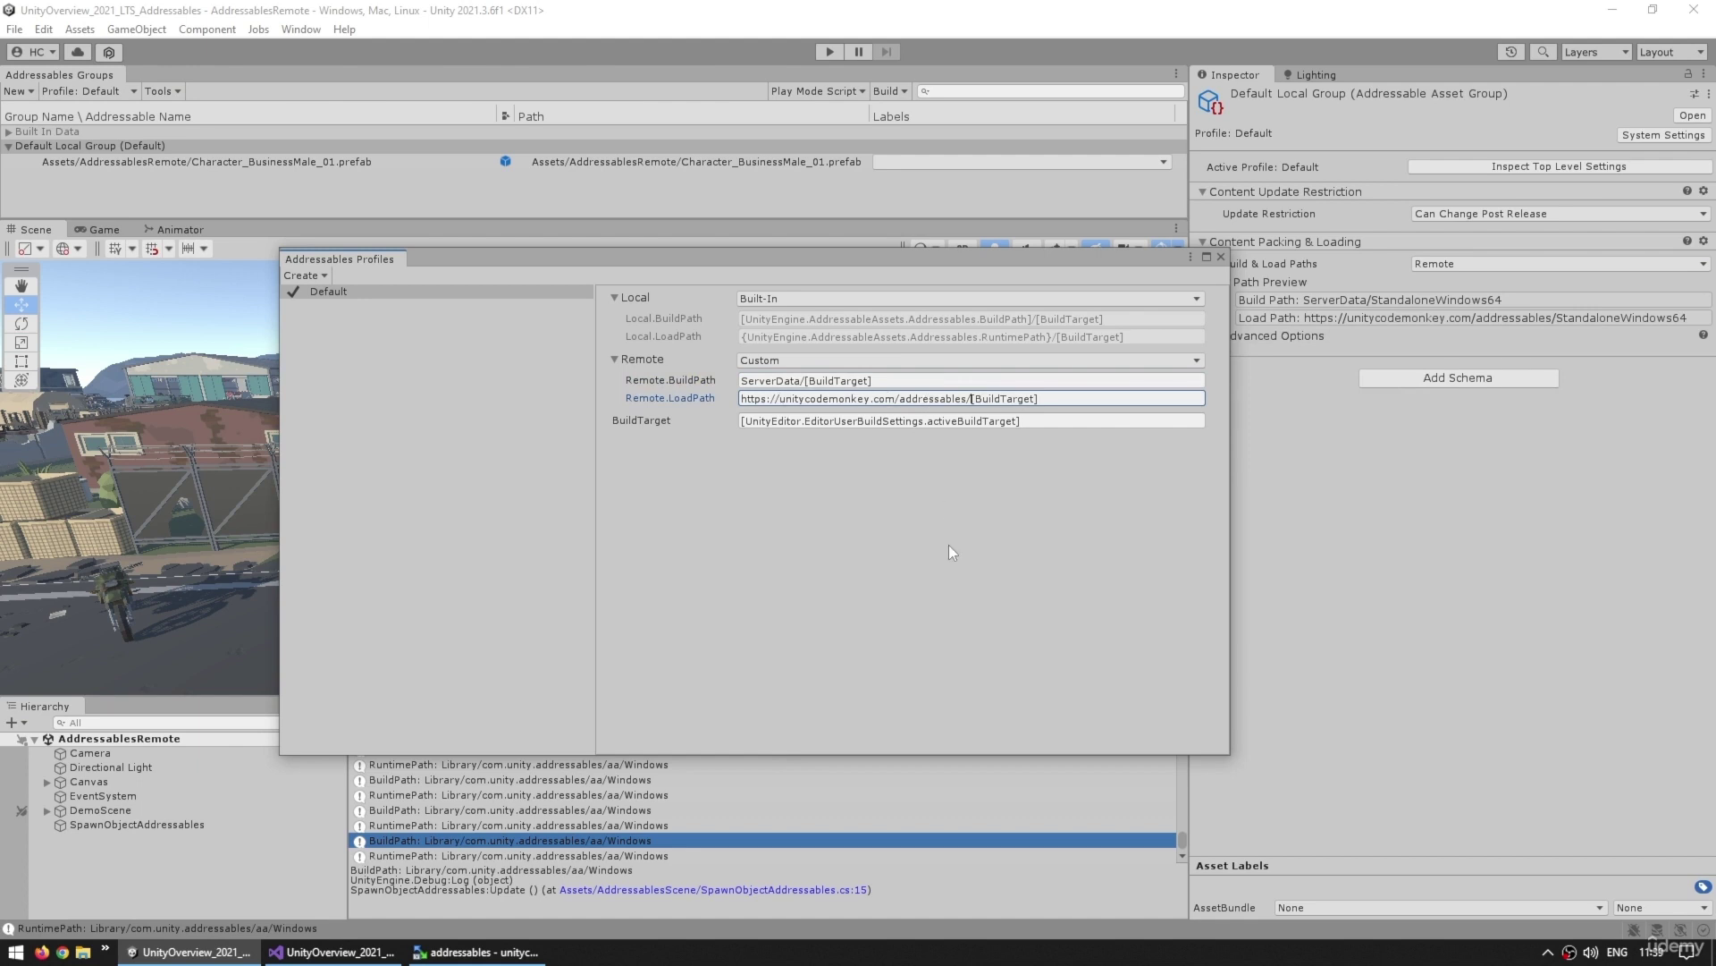
{"action": "key", "text": "Tab"}
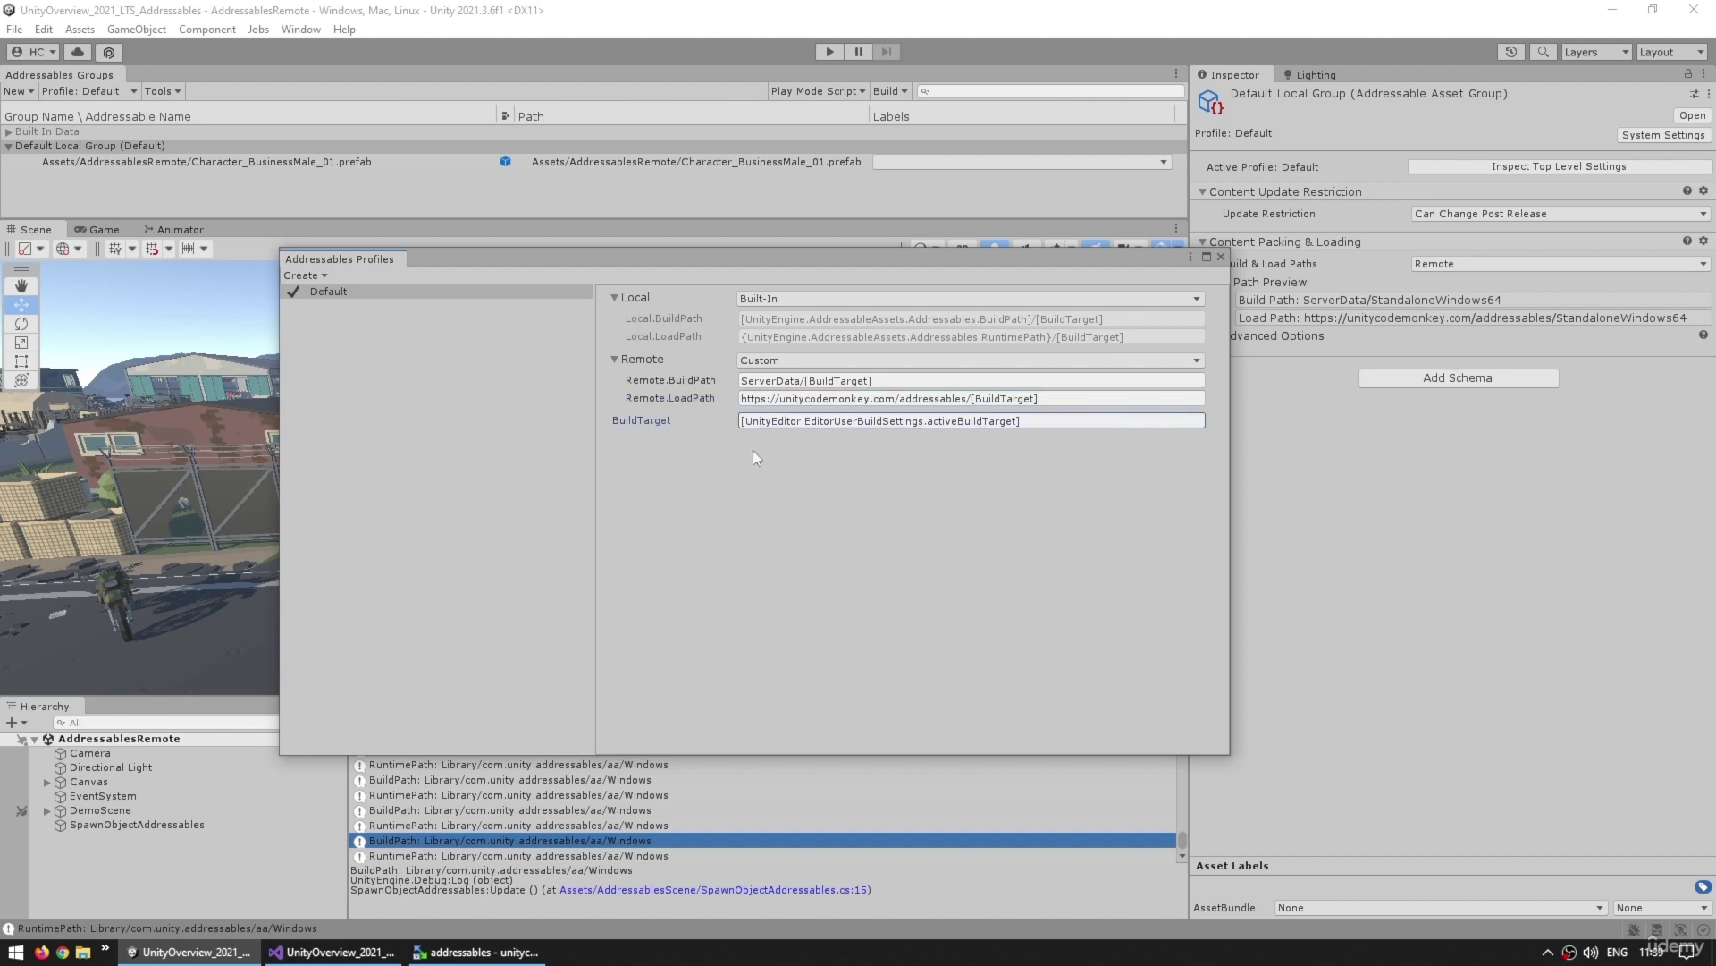
{"action": "left_click", "coordinate": [688, 380]}
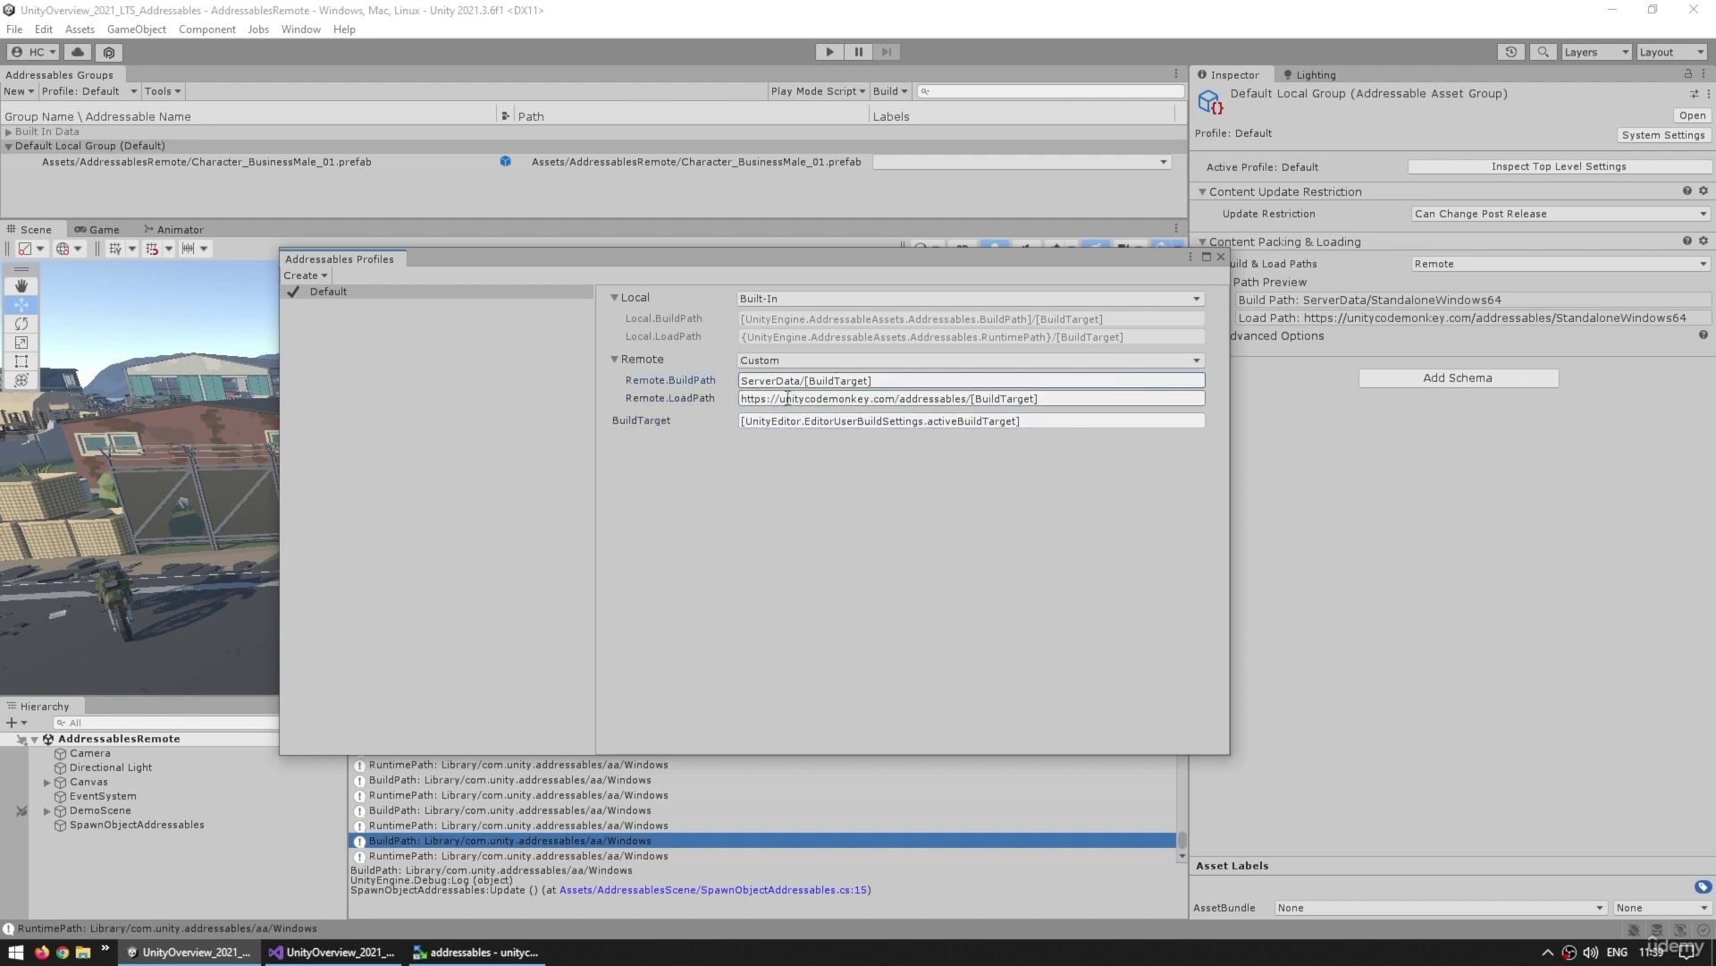
{"action": "left_click", "coordinate": [683, 398]}
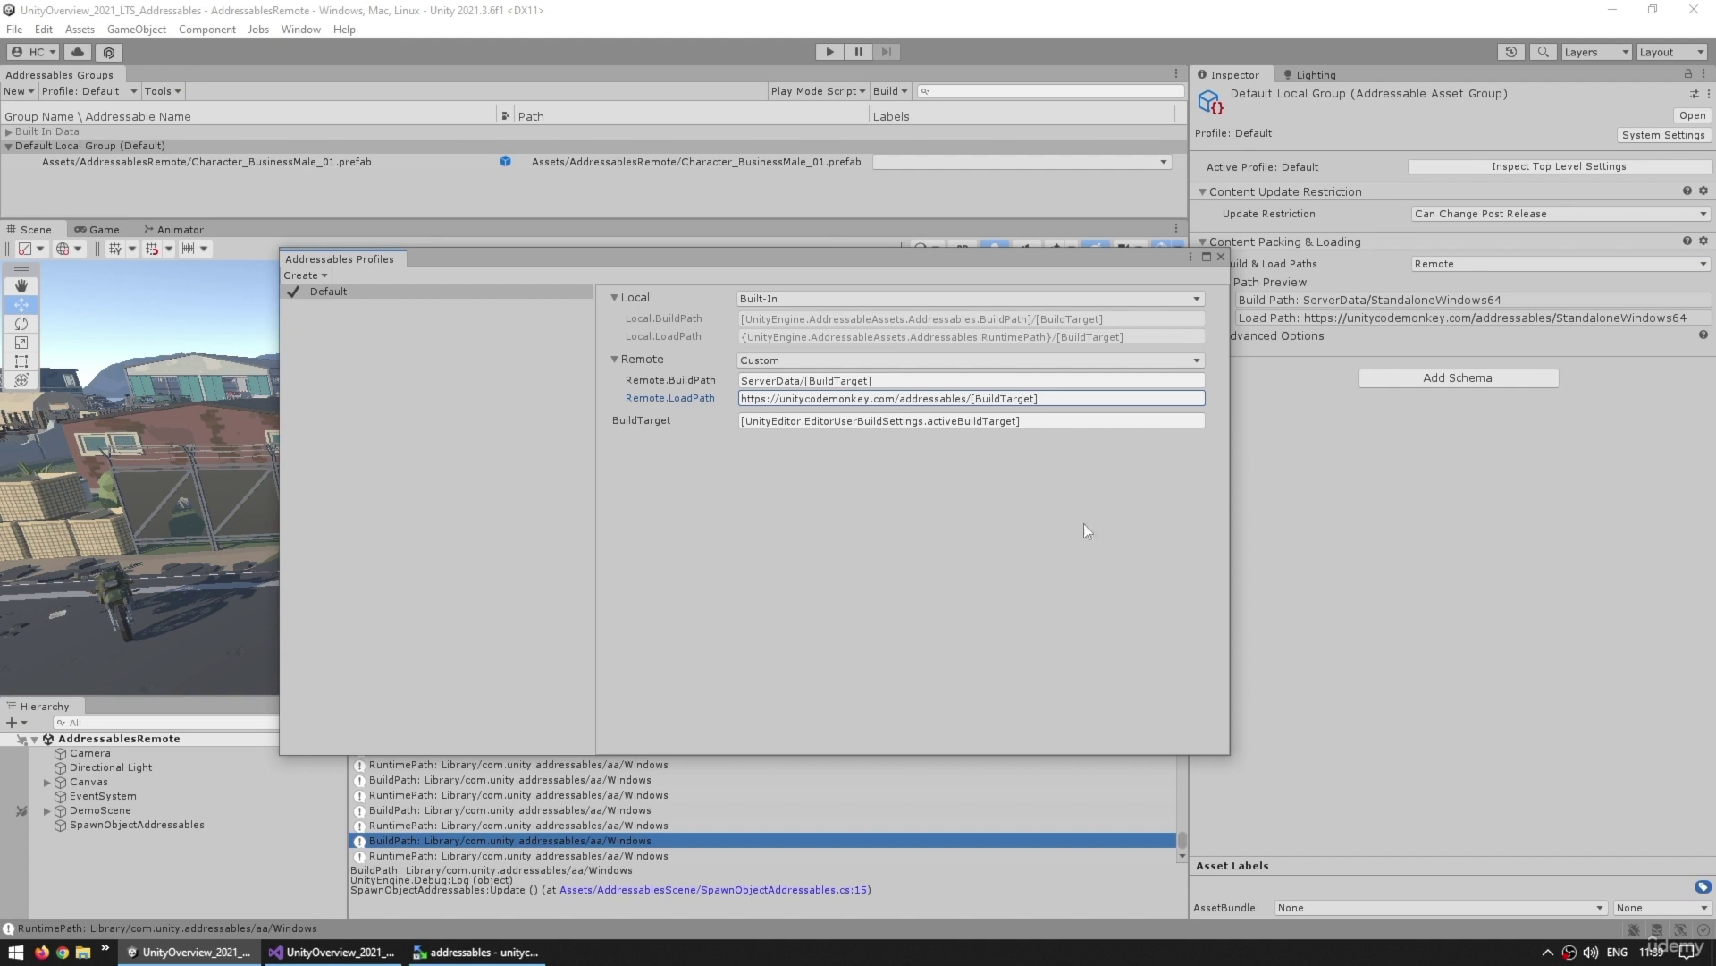
Close the Addressables profiles and make a new Addressables build with the Default Build Script
{"action": "left_click", "coordinate": [1220, 256]}
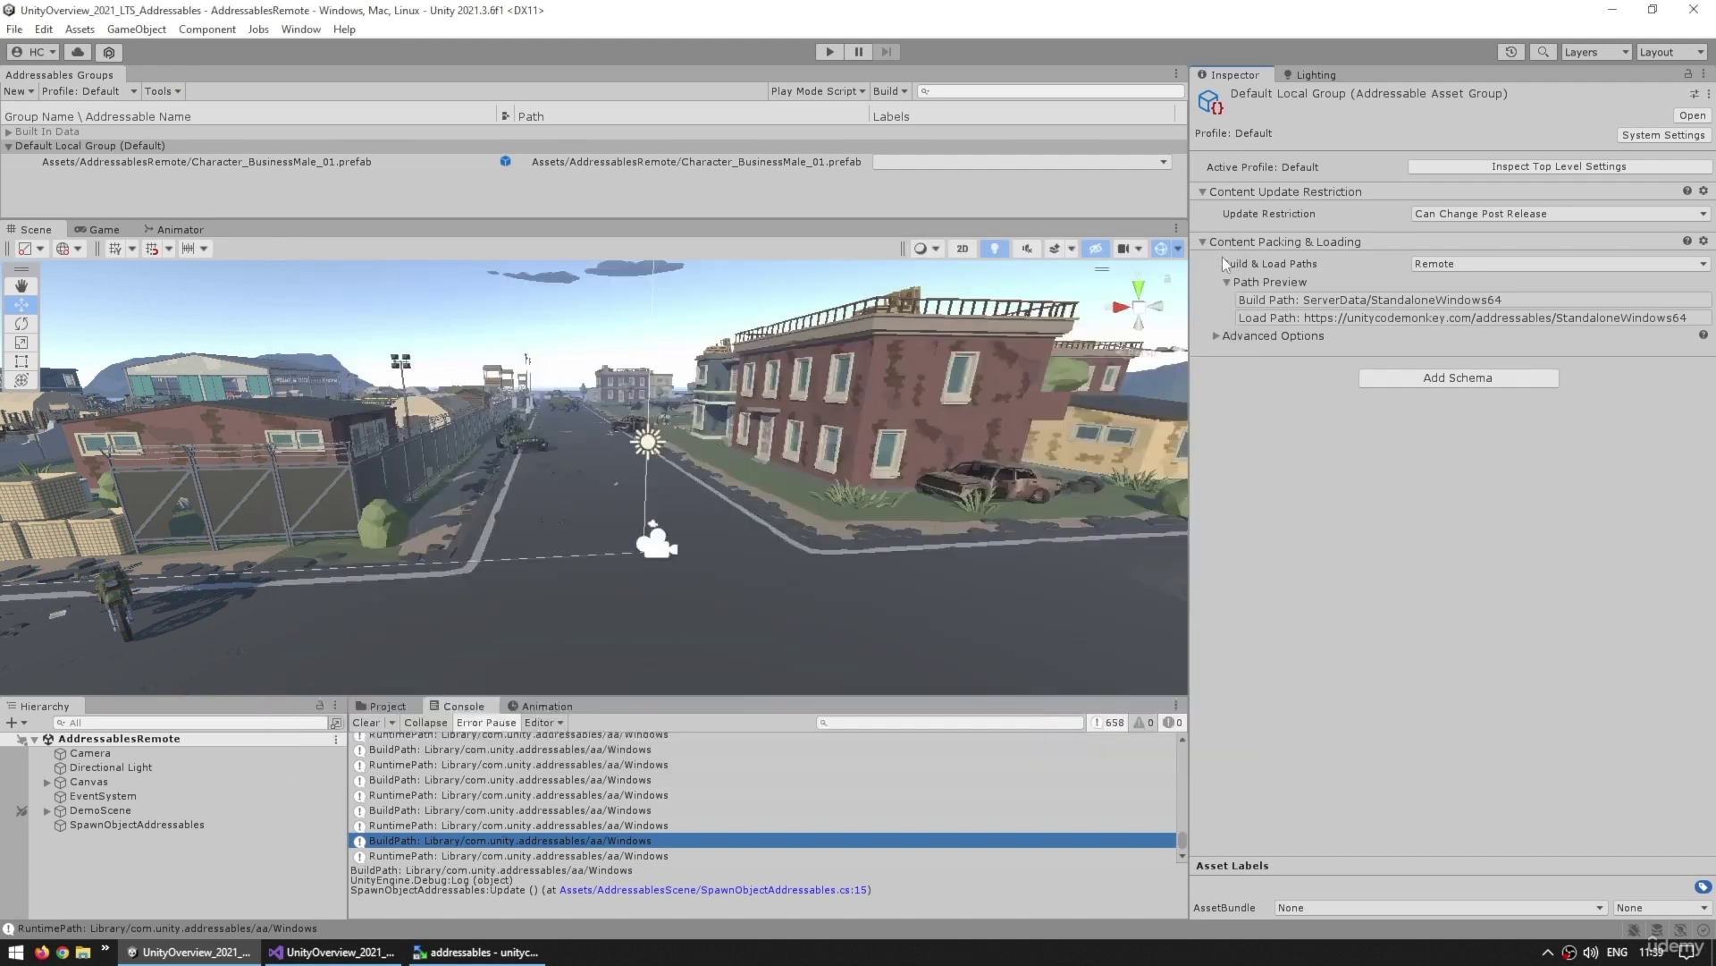
{"action": "left_click", "coordinate": [890, 90]}
{"action": "mouse_move", "coordinate": [913, 117]}
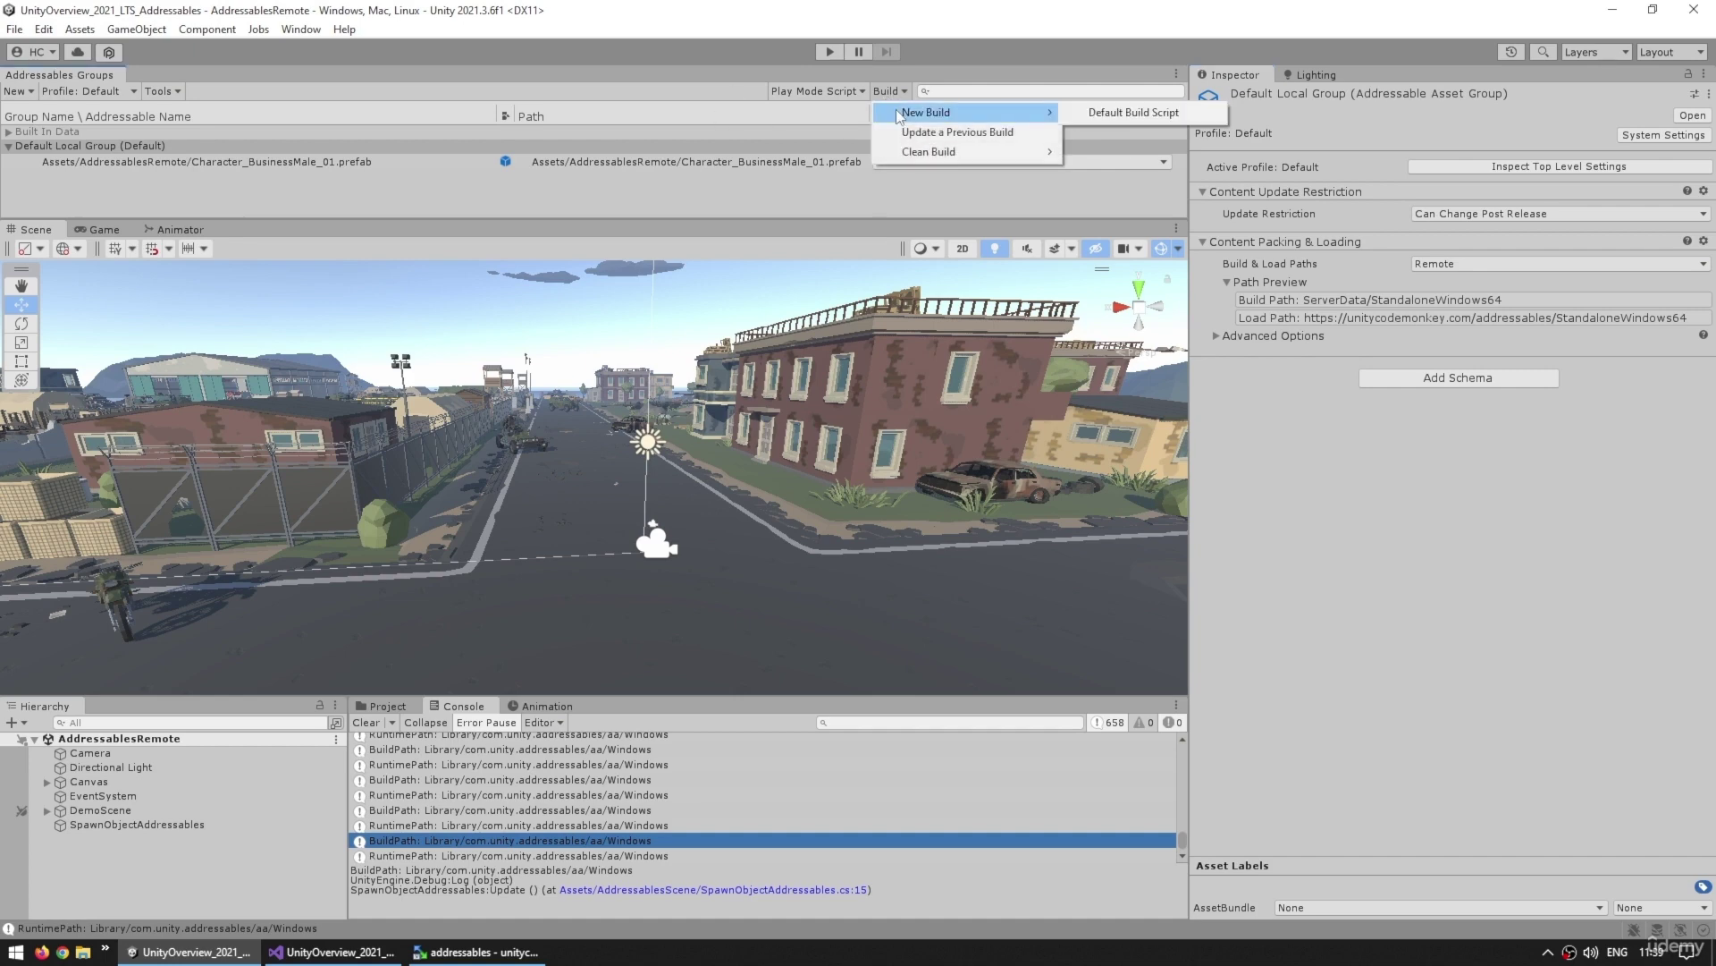
{"action": "left_click", "coordinate": [1129, 118]}
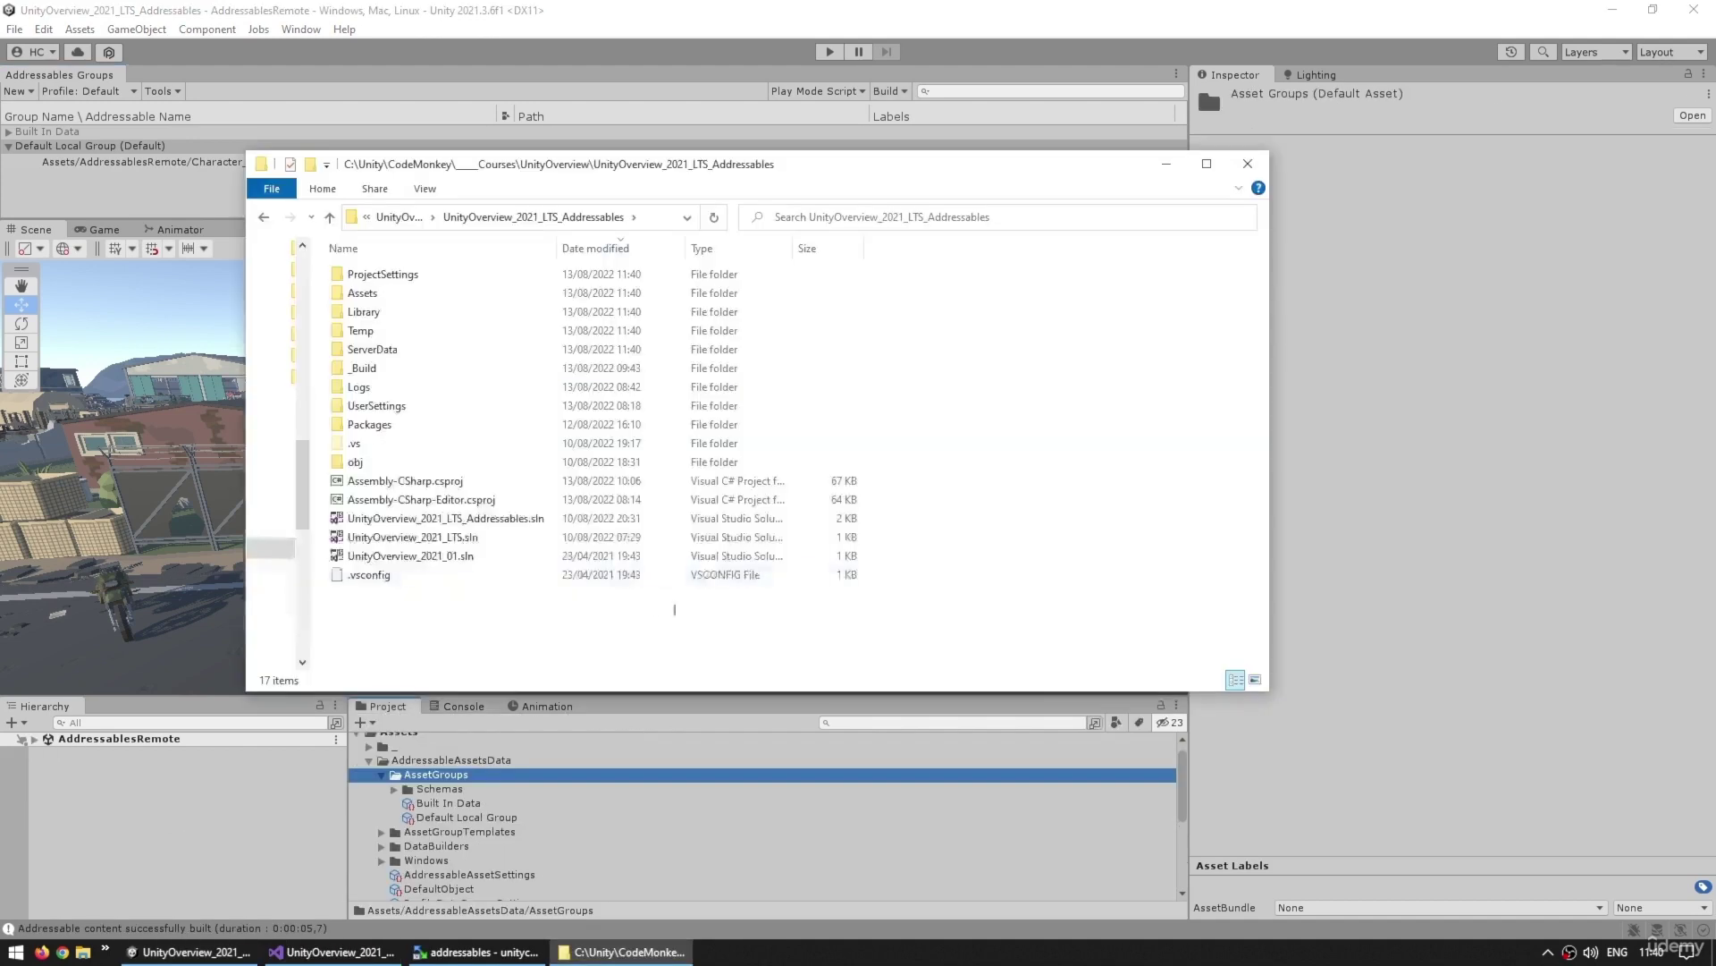
In File Explorer, look into the project's ServerData/StandaloneWindows64 folder and check where ServerData sits relative to the Assets folder
{"action": "left_click", "coordinate": [407, 351]}
{"action": "double_click", "coordinate": [406, 351]}
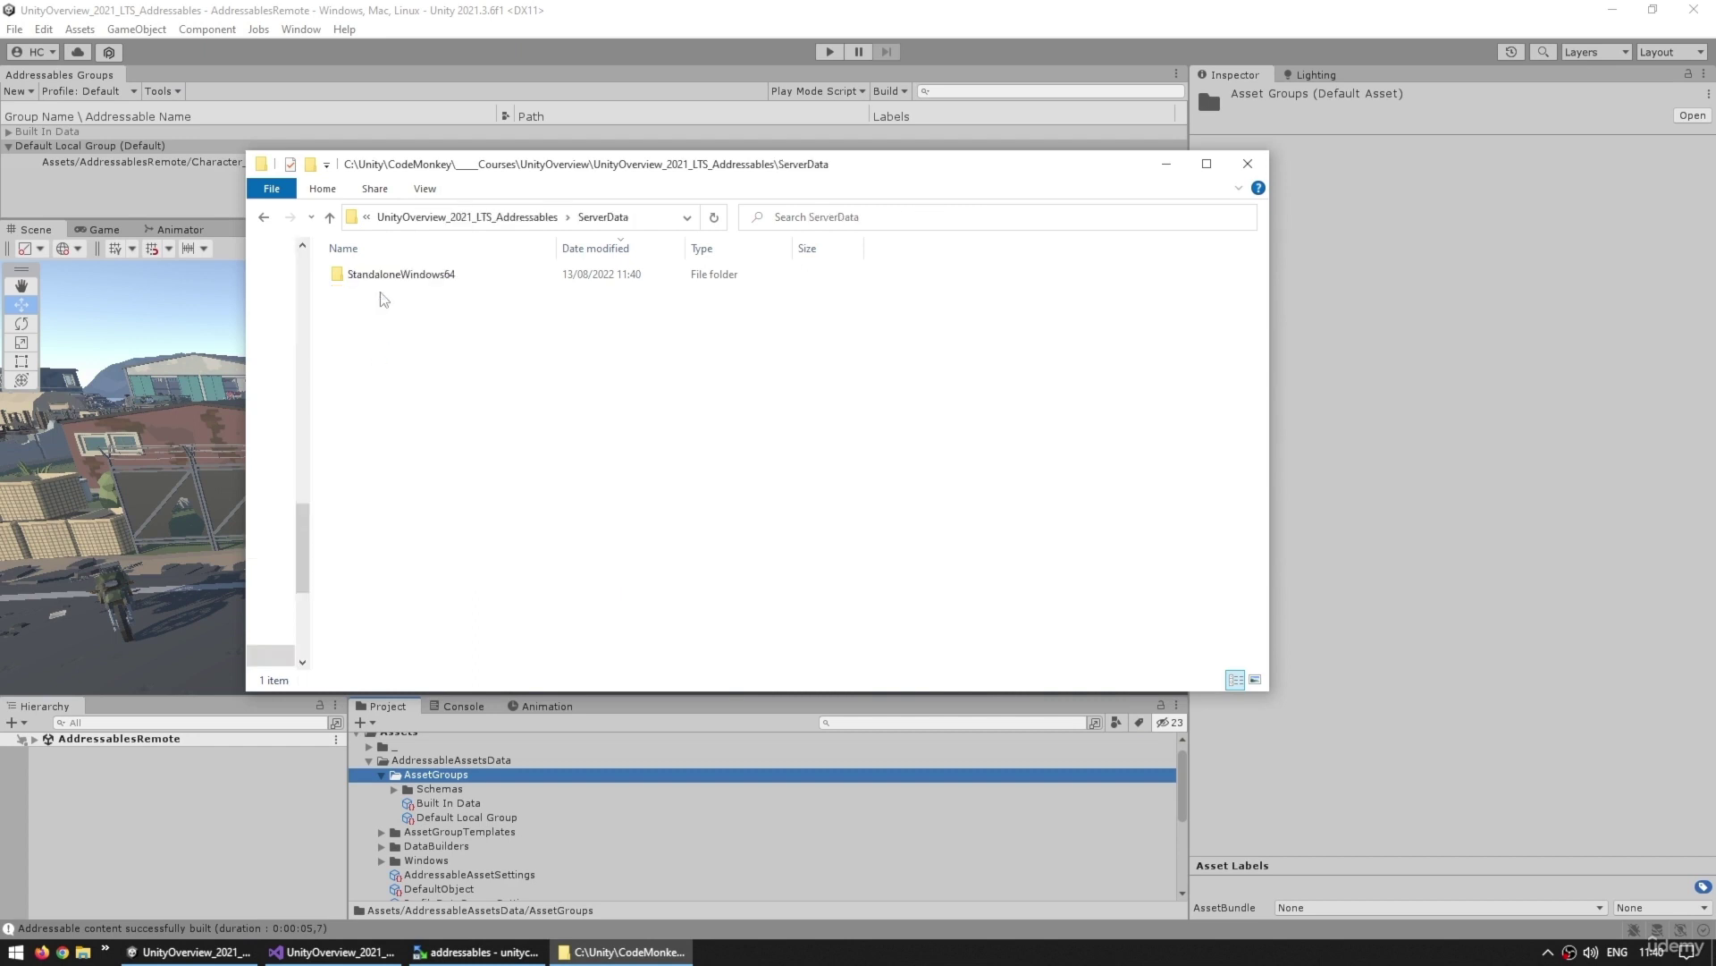
{"action": "double_click", "coordinate": [403, 275]}
{"action": "key", "text": "BackSpace"}
{"action": "key", "text": "BackSpace"}
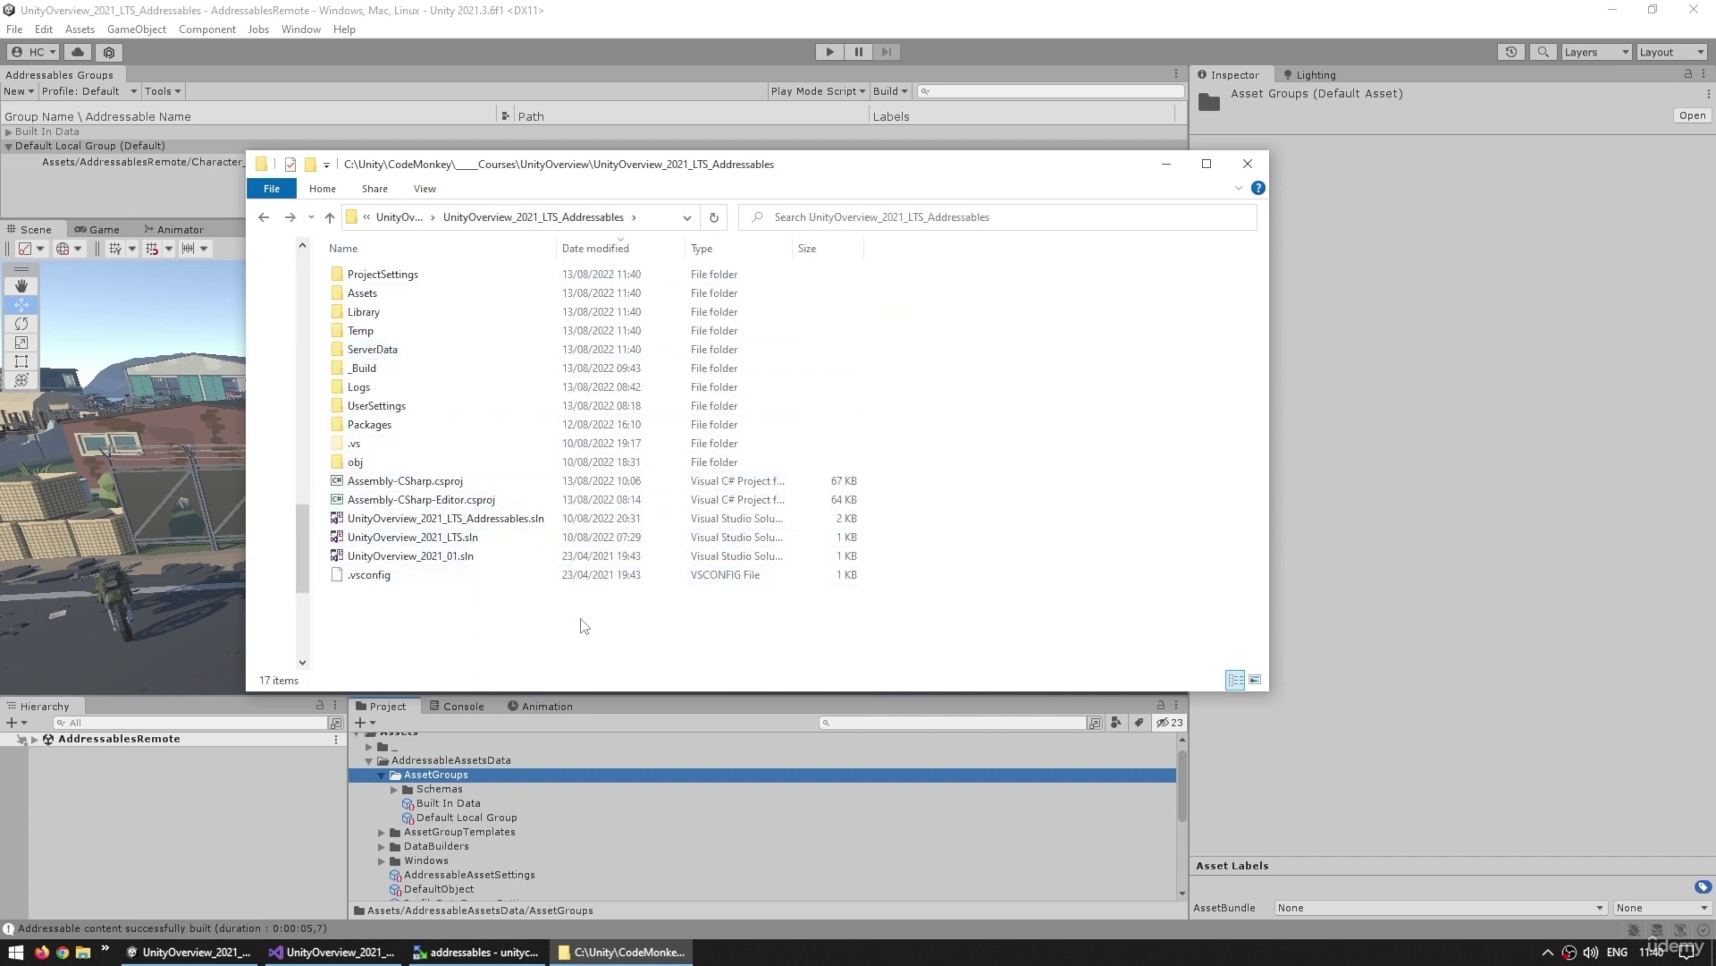
{"action": "double_click", "coordinate": [394, 295]}
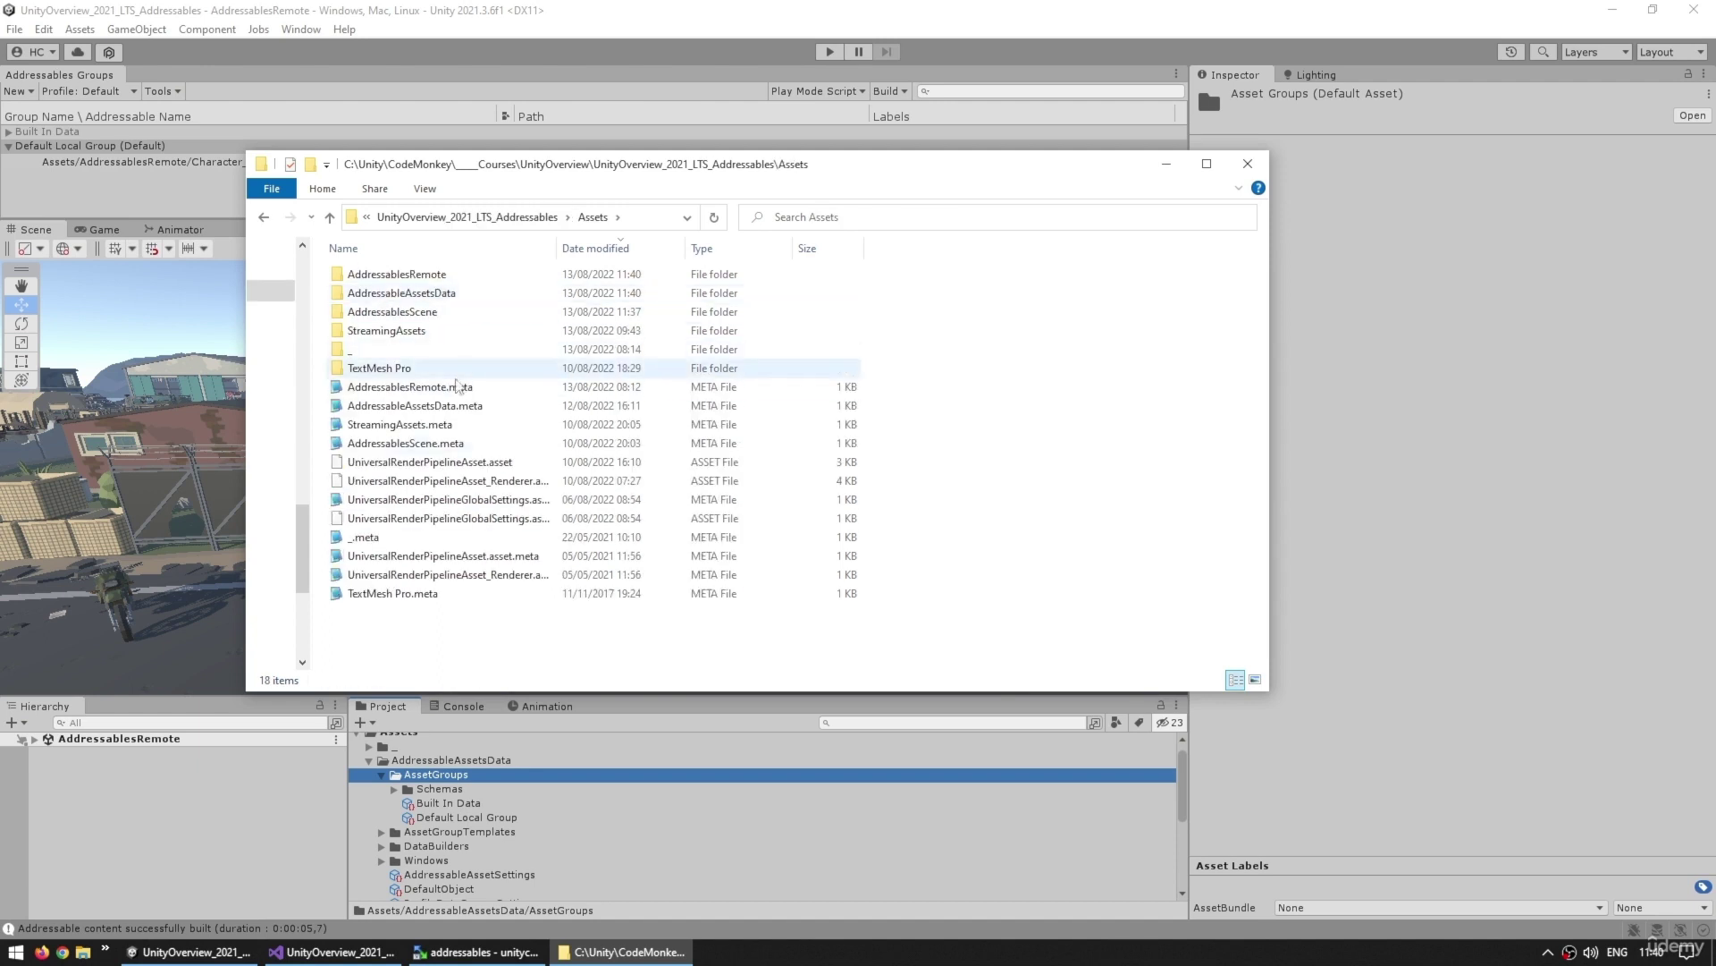
{"action": "key", "text": "BackSpace"}
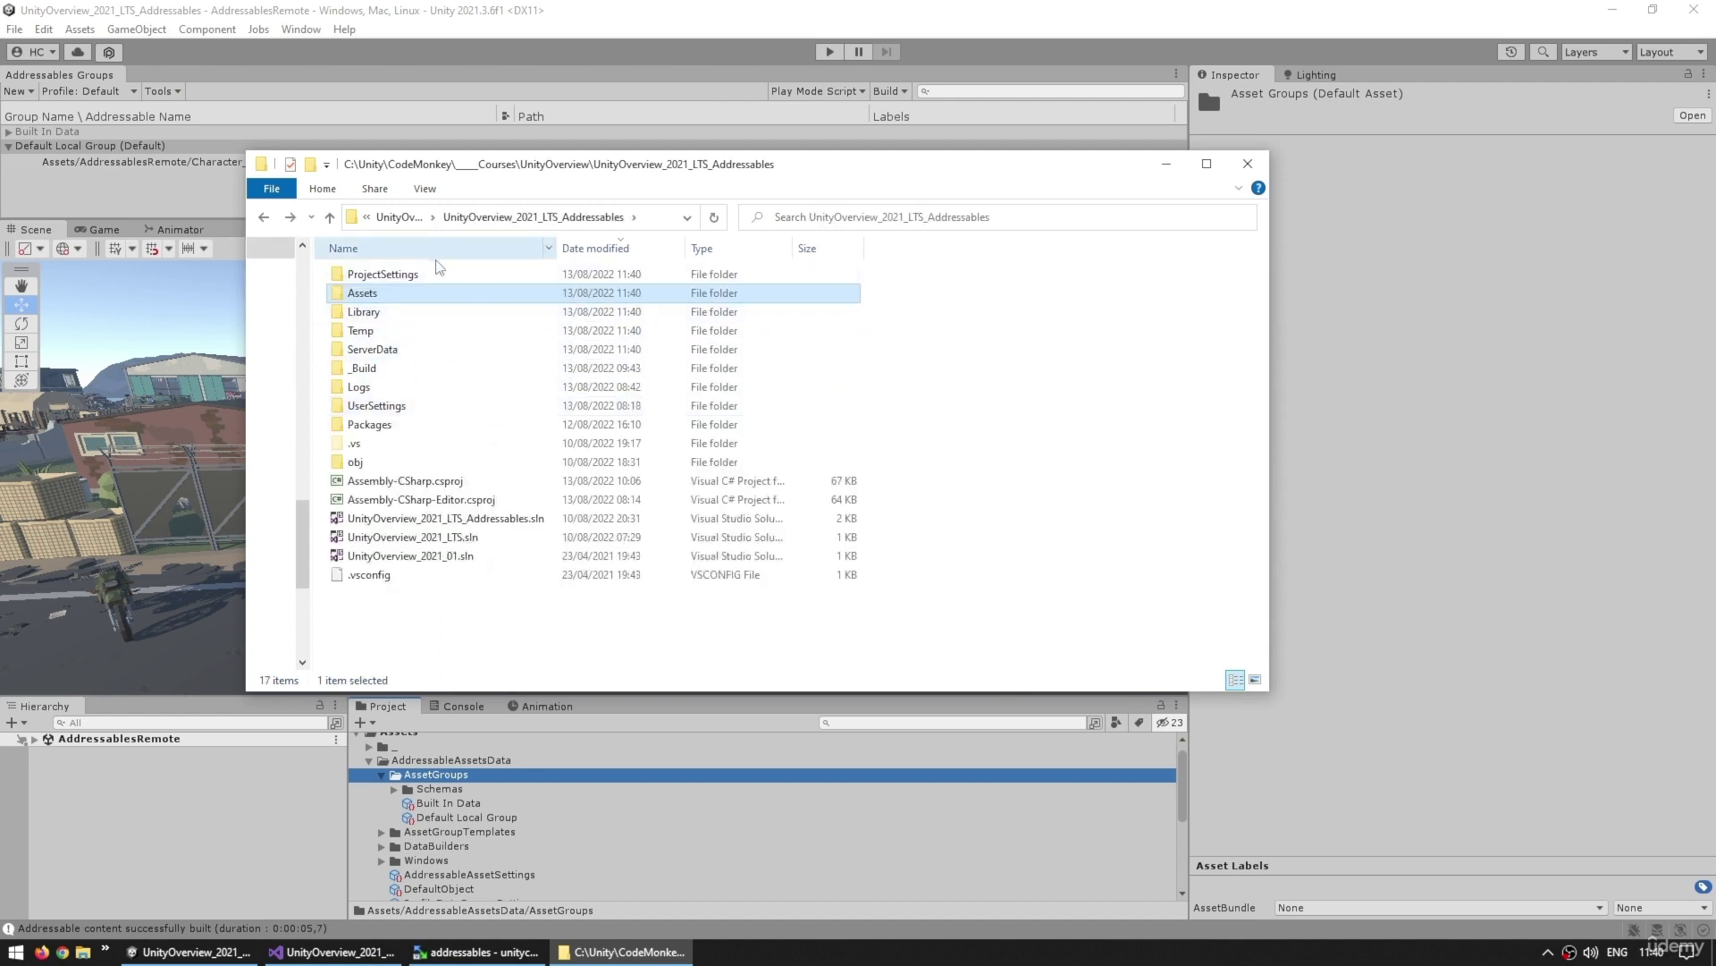
Examine the catalog JSON, catalog hash and asset bundle files built in ServerData/StandaloneWindows64
{"action": "left_click", "coordinate": [411, 352]}
{"action": "double_click", "coordinate": [413, 354]}
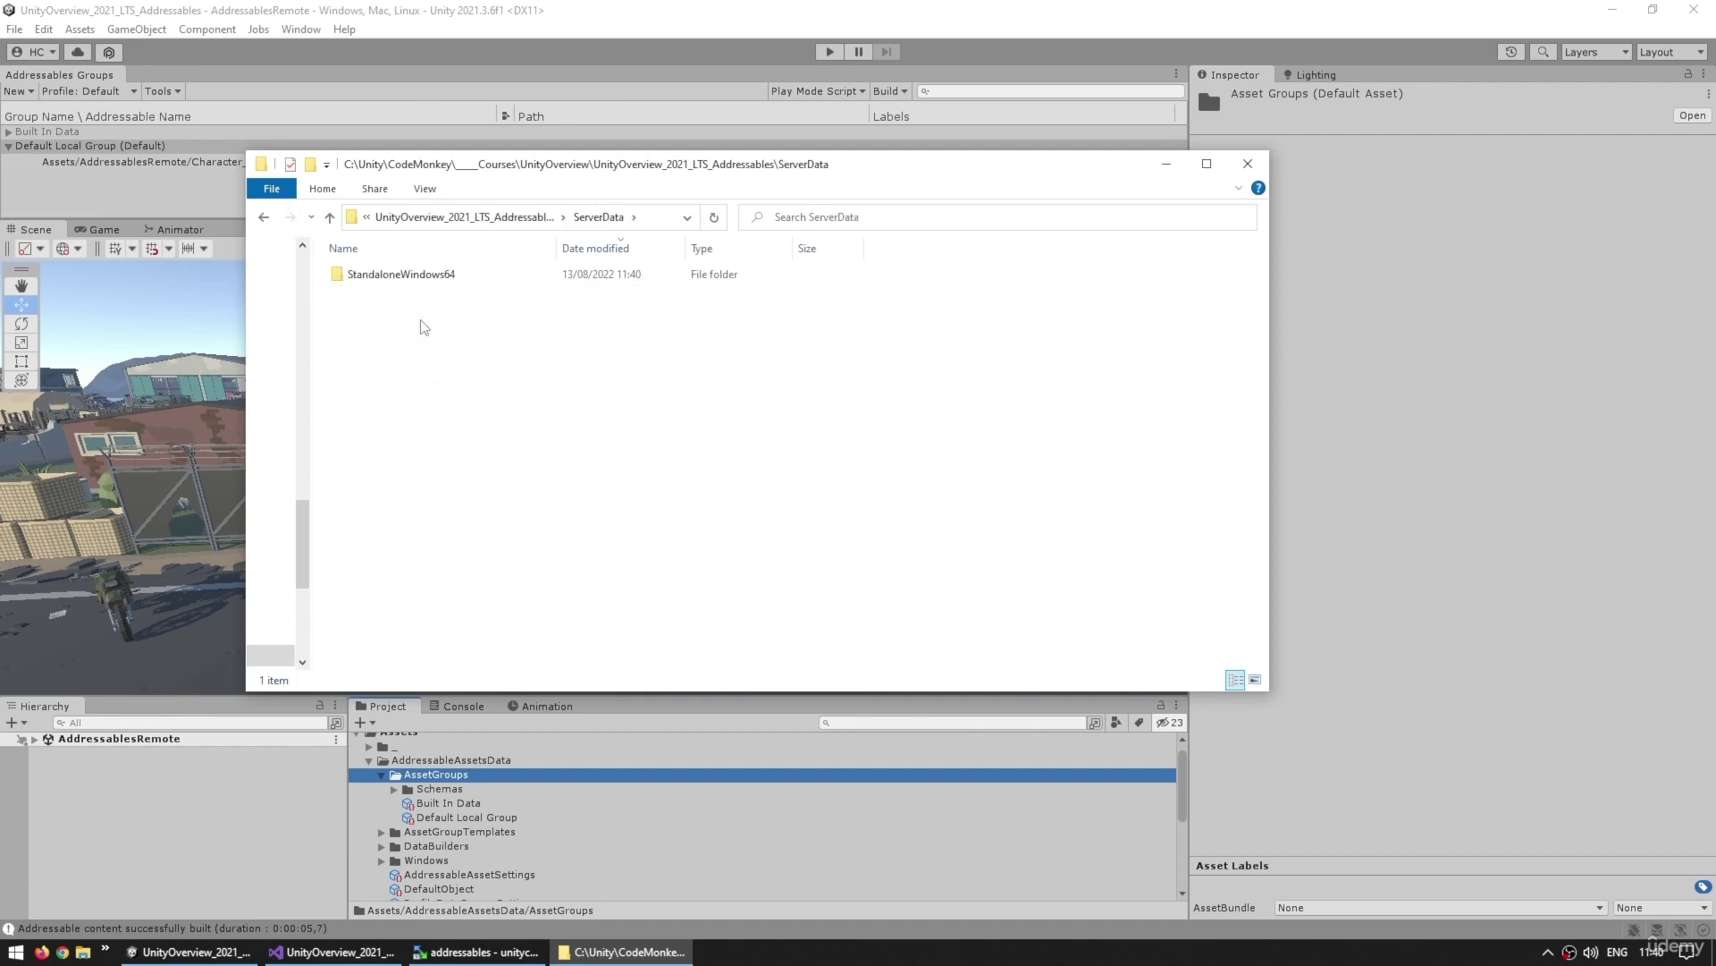
{"action": "double_click", "coordinate": [420, 274]}
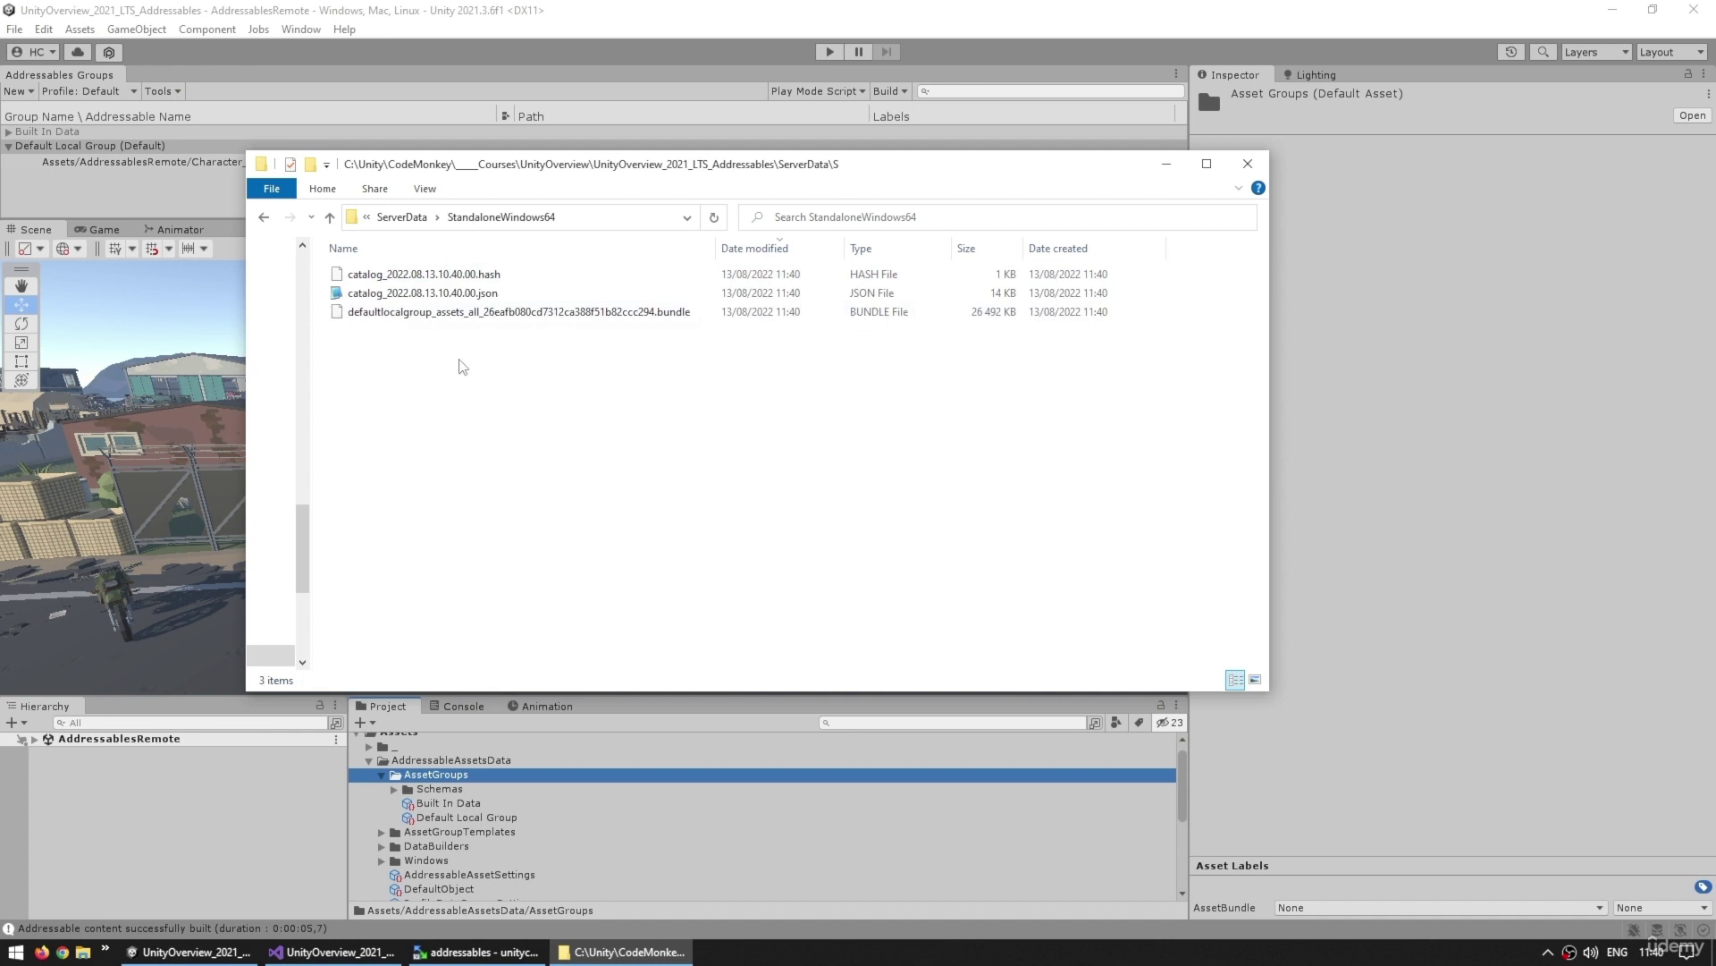
{"action": "left_click", "coordinate": [464, 297]}
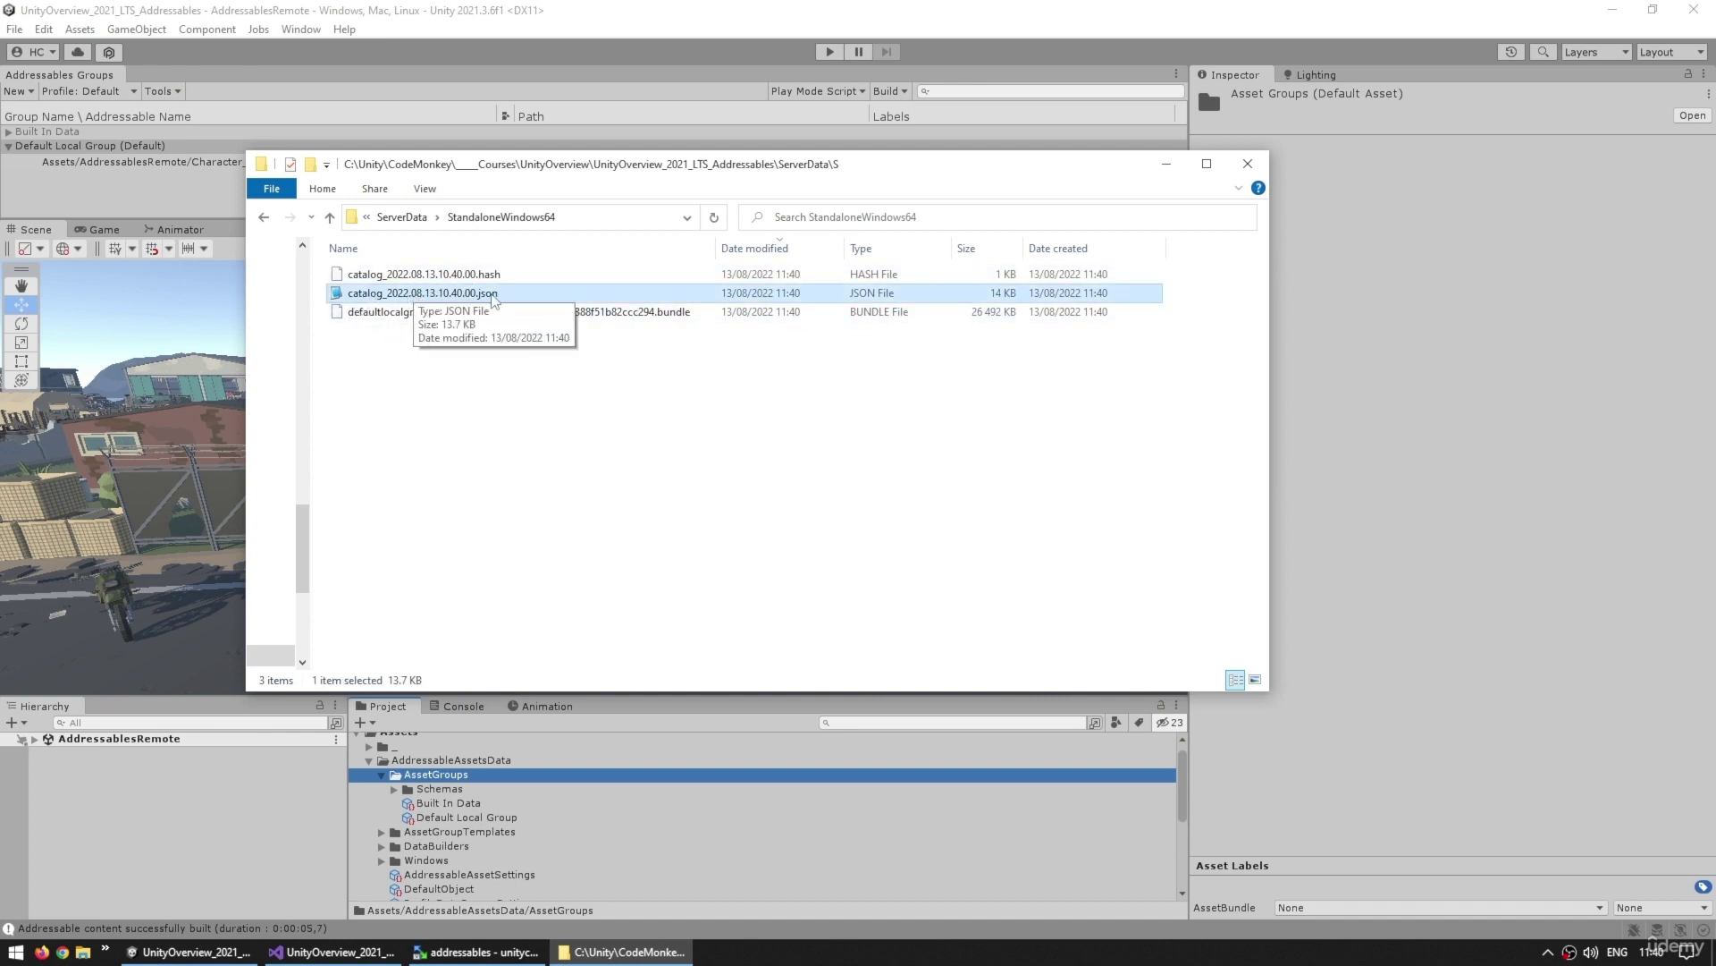
{"action": "left_click", "coordinate": [467, 278]}
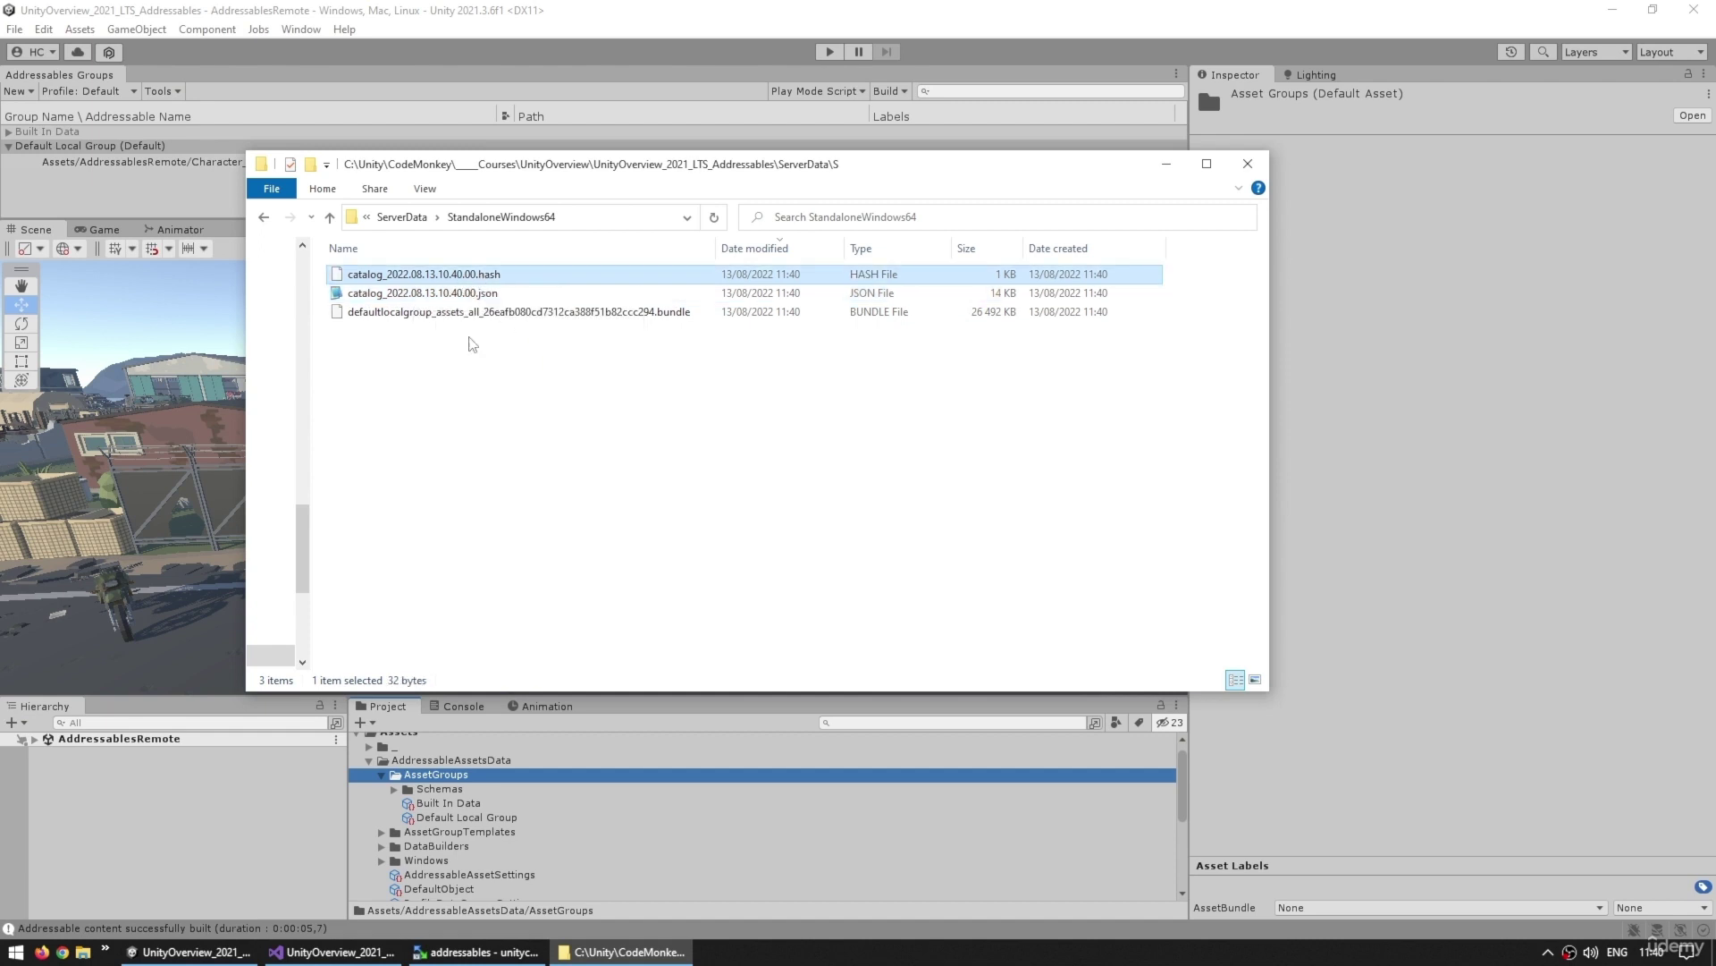
{"action": "left_click", "coordinate": [666, 317]}
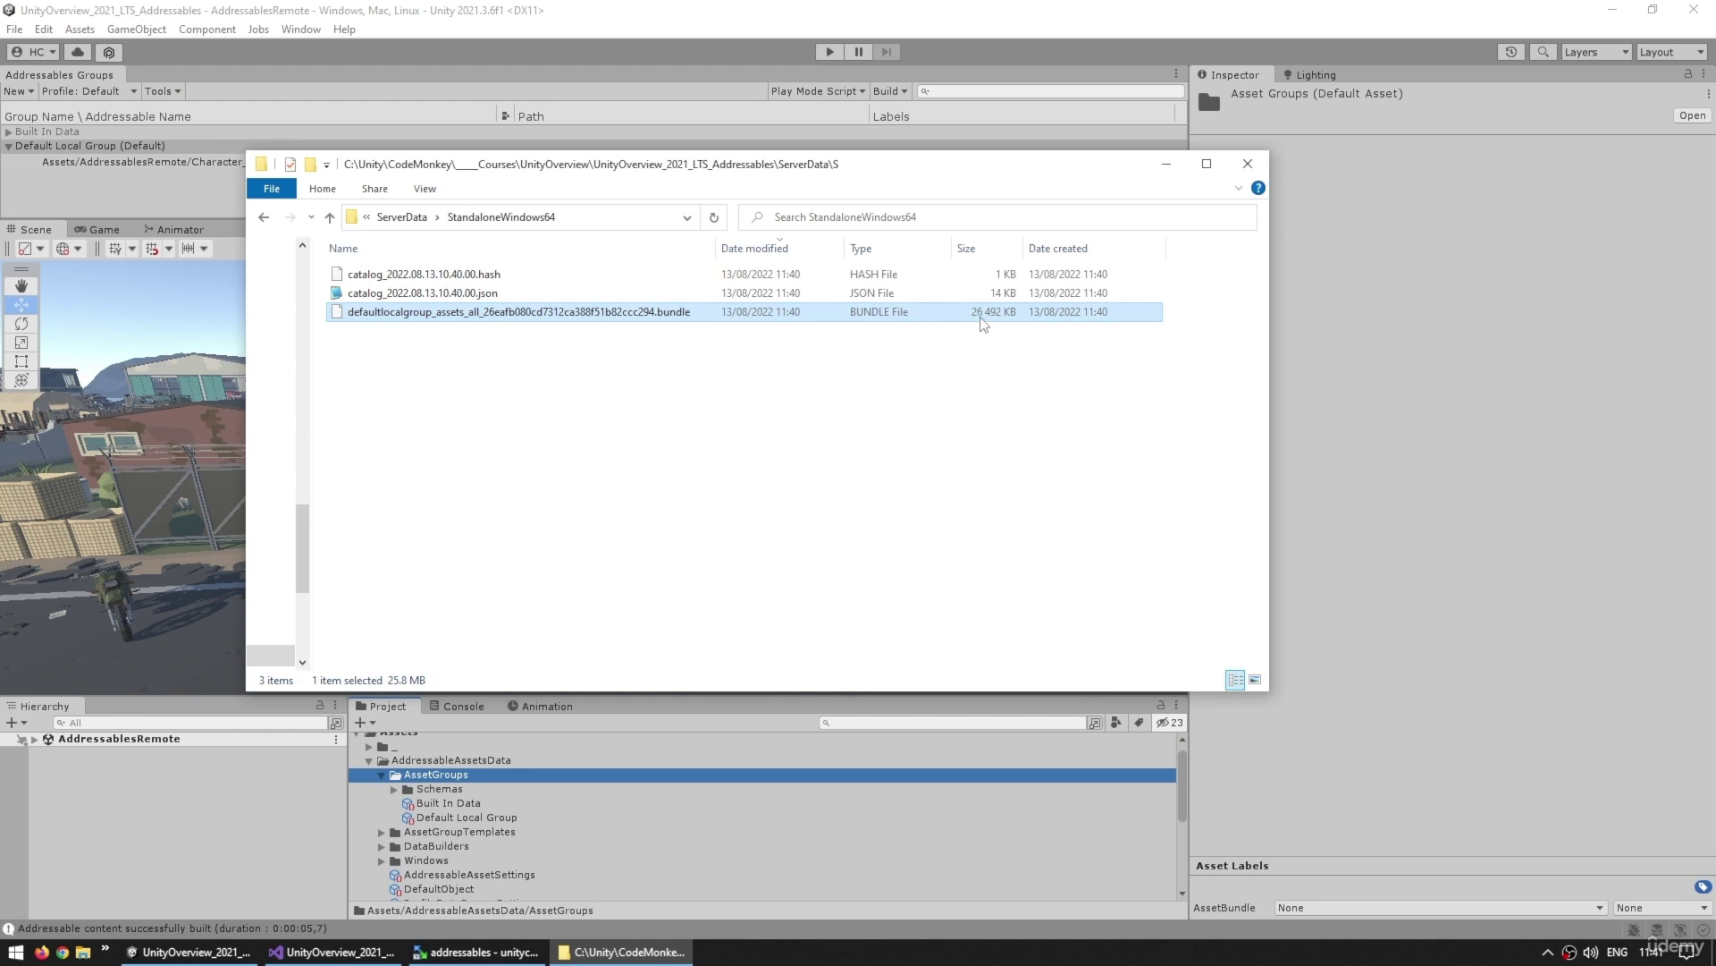
Build the 64-bit Windows player with the AddressablesRemote scene into the project's _Build folder
{"action": "left_click", "coordinate": [832, 480]}
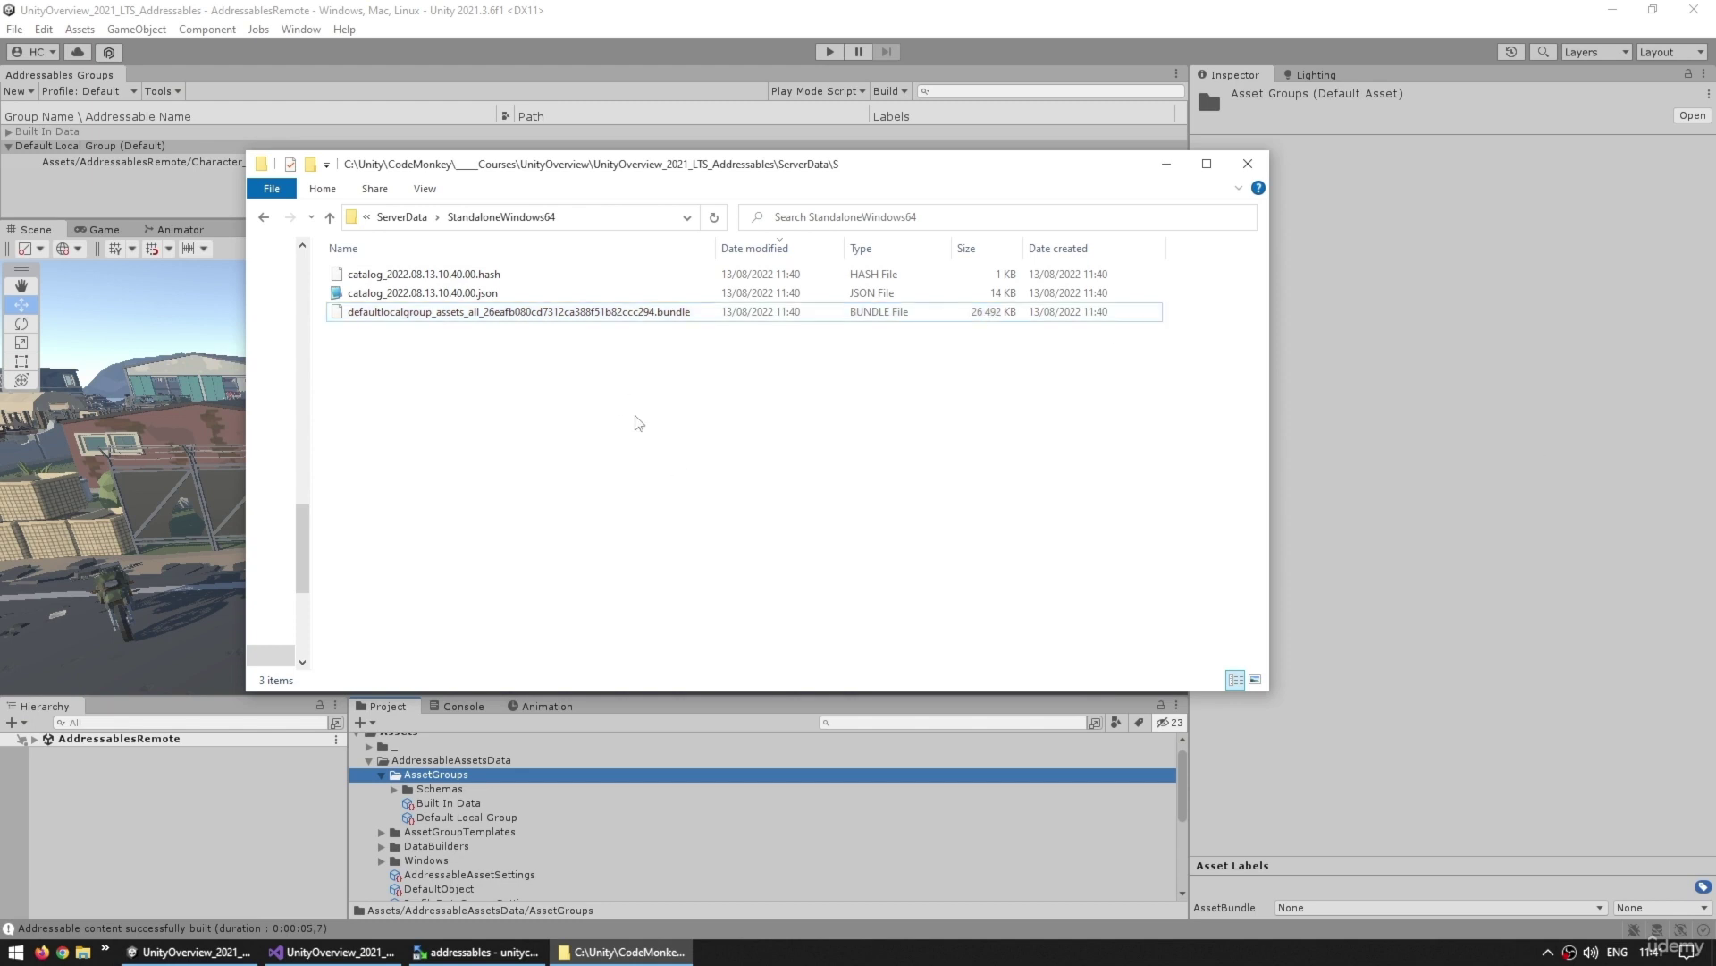
{"action": "left_click_drag", "start_coordinate": [885, 178], "coordinate": [1135, 369]}
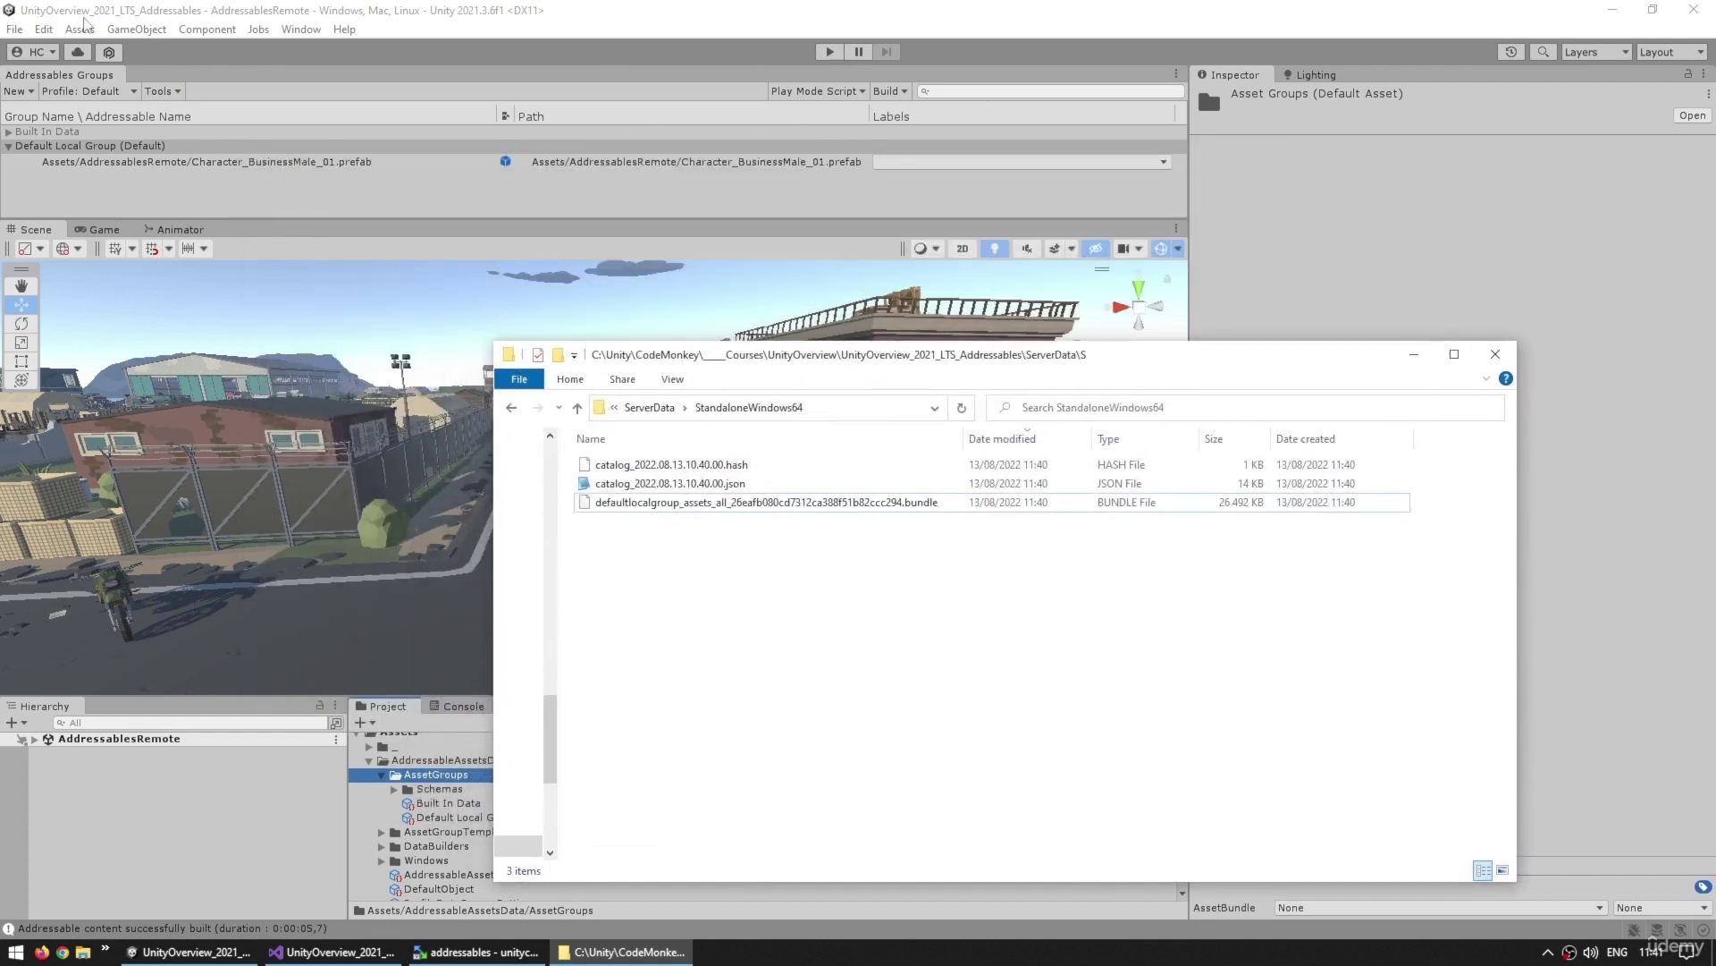
{"action": "left_click", "coordinate": [43, 28]}
{"action": "mouse_move", "coordinate": [15, 28]}
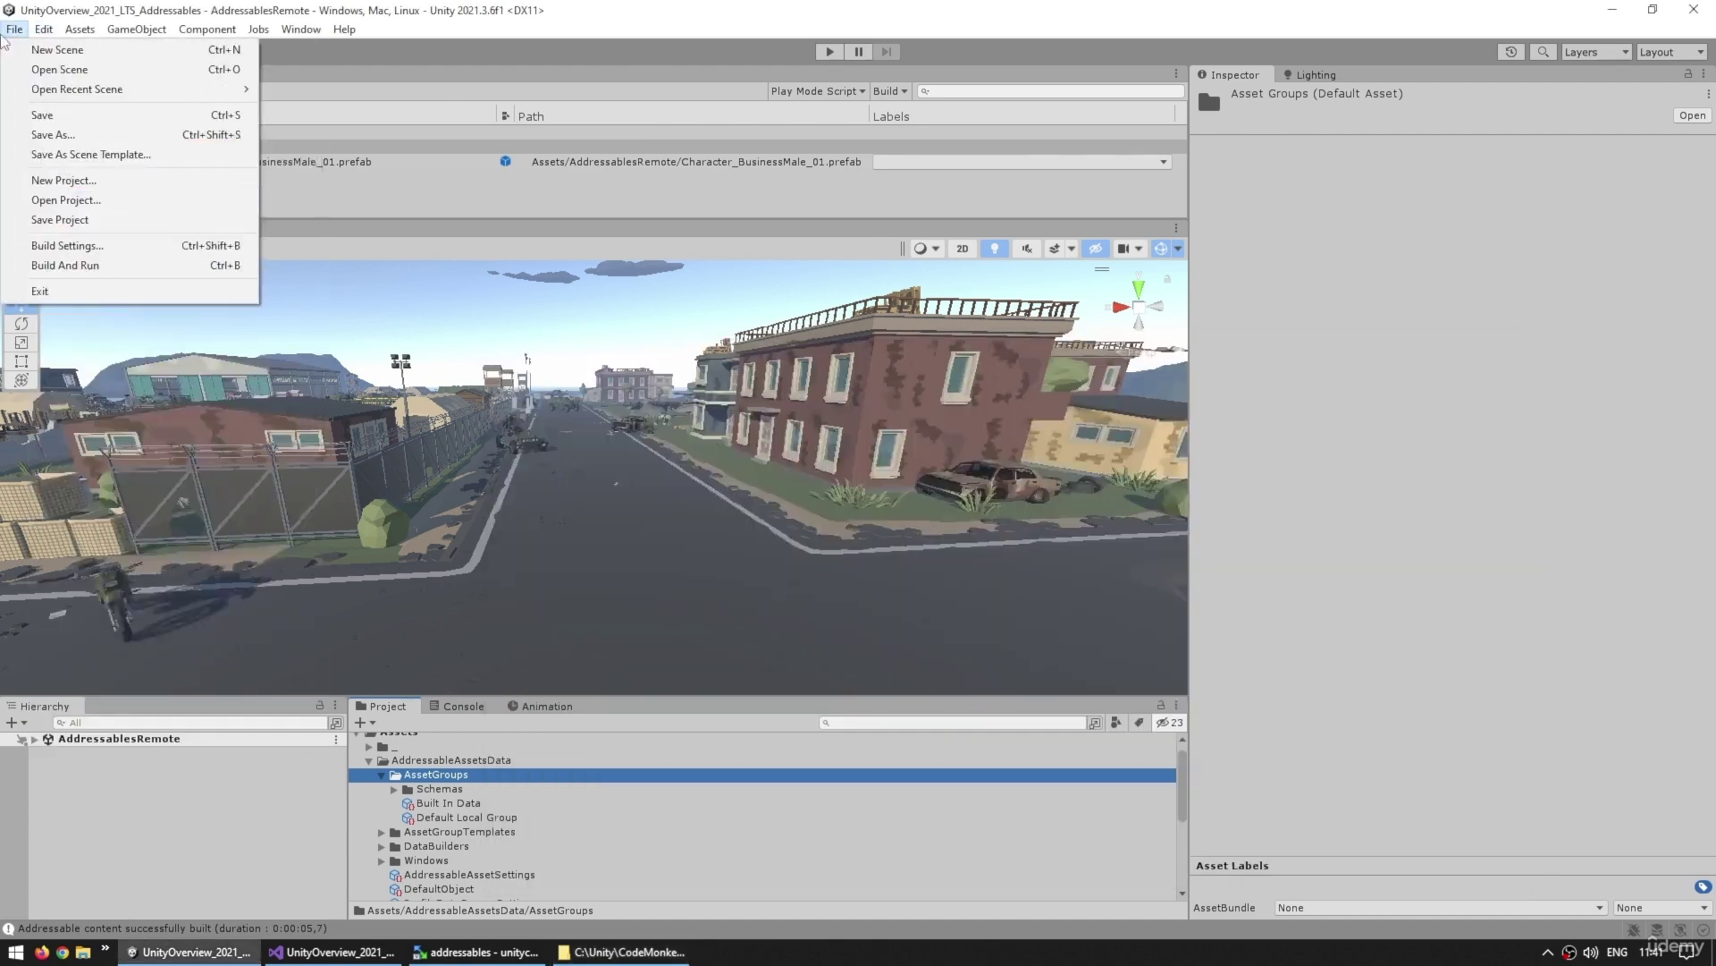
{"action": "left_click", "coordinate": [29, 243]}
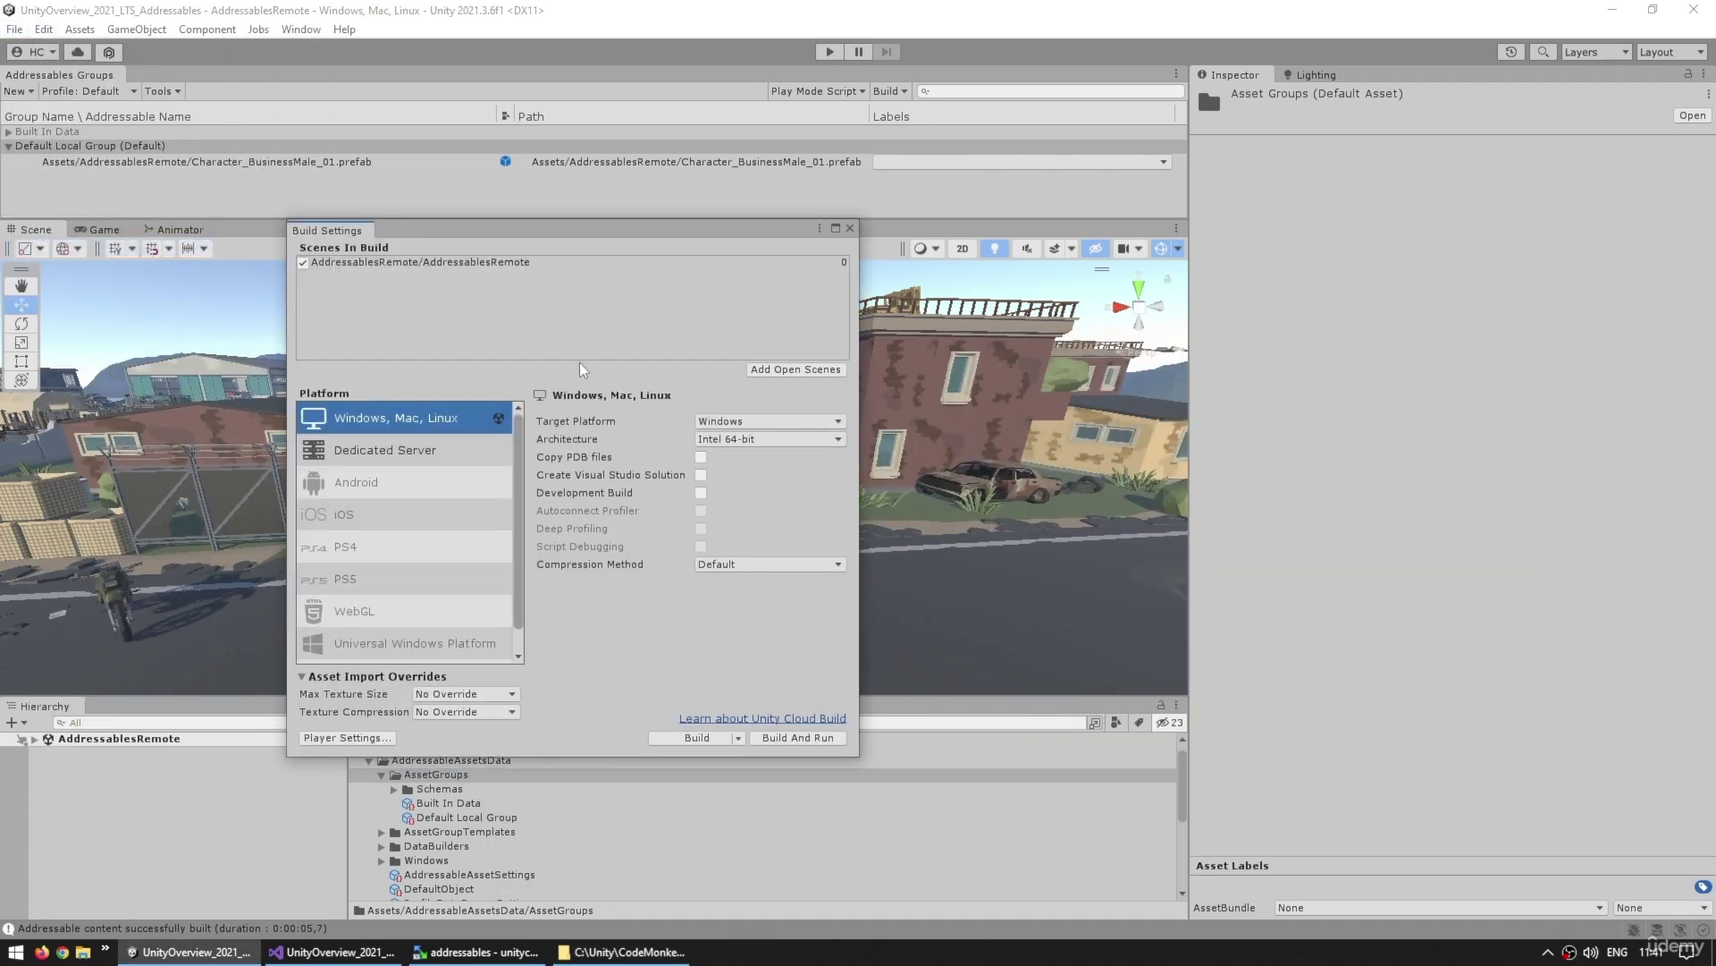
{"action": "left_click", "coordinate": [698, 738]}
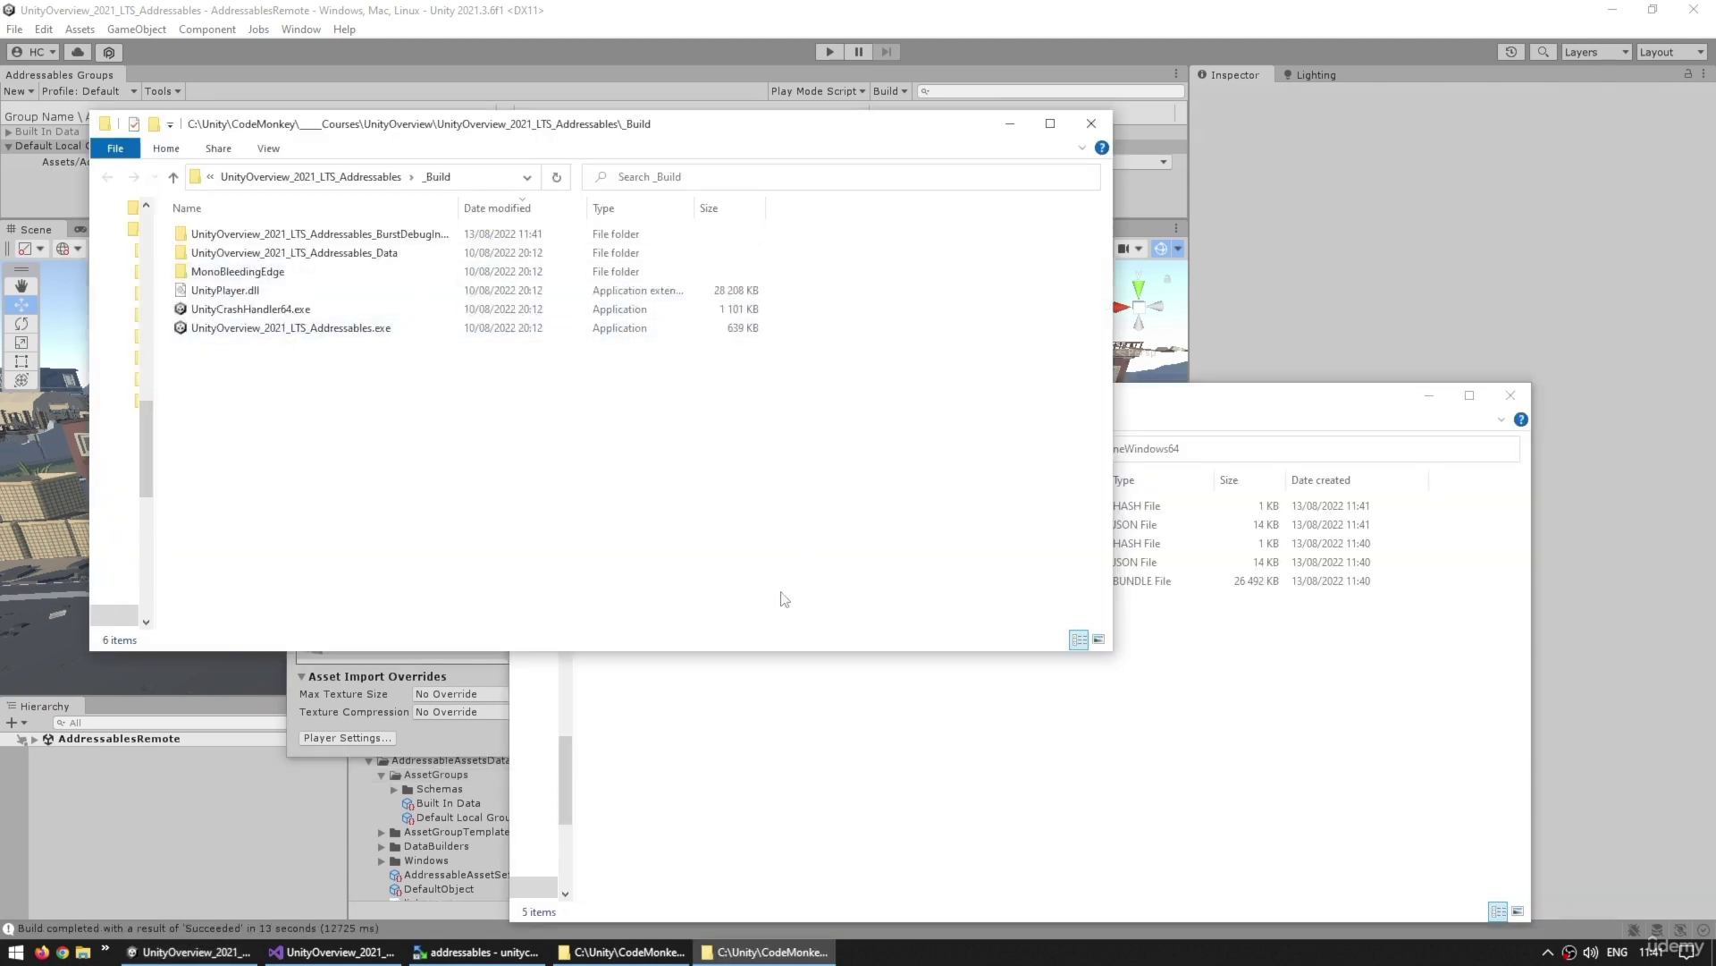
In ServerData/StandaloneWindows64, compare the catalog hash and JSON files from the player build with those from the earlier Addressables build
{"action": "left_click", "coordinate": [919, 772]}
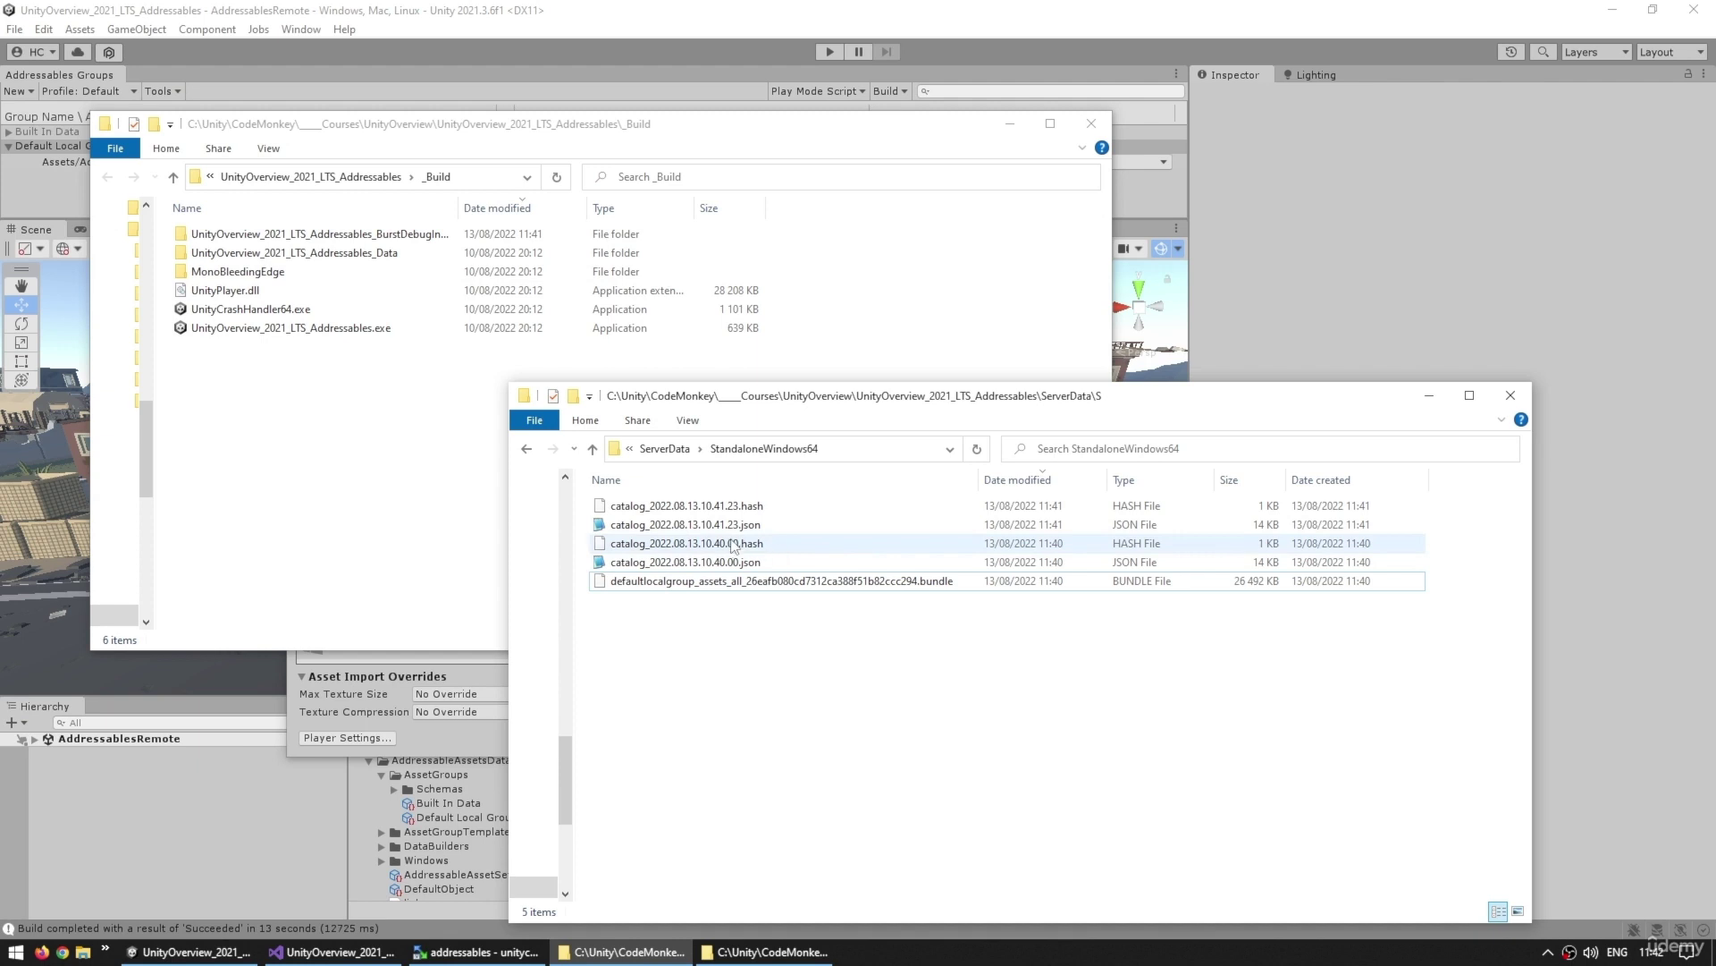
{"action": "left_click", "coordinate": [728, 529]}
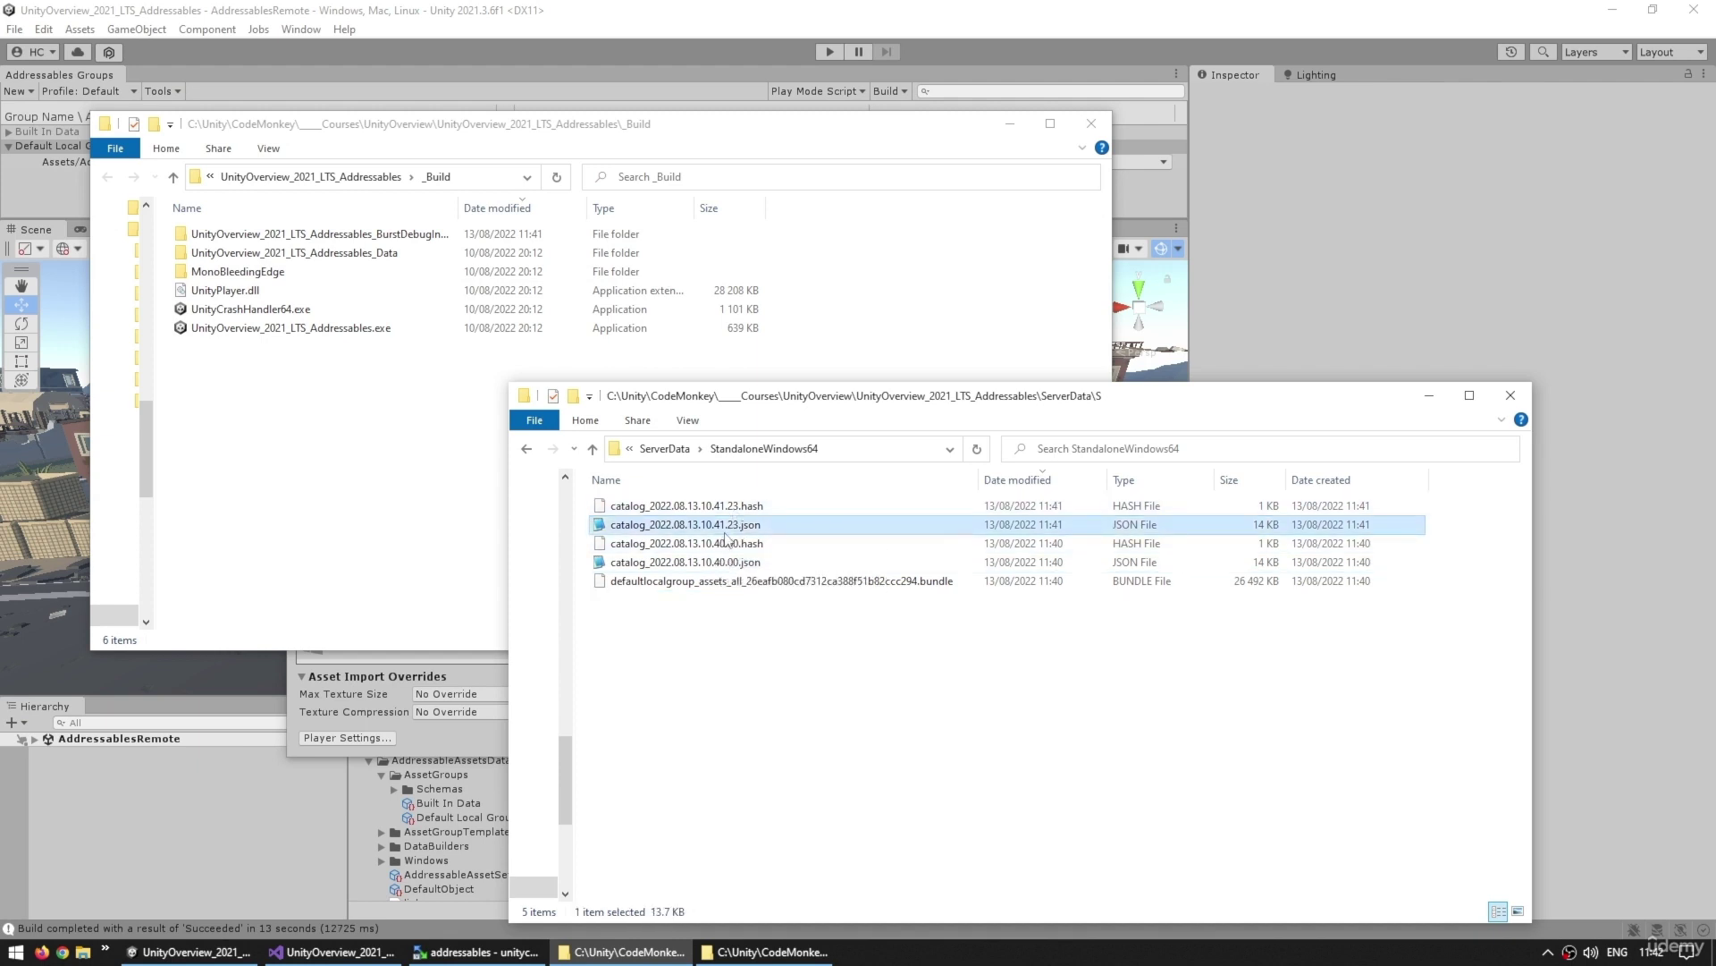
{"action": "left_click", "coordinate": [726, 541]}
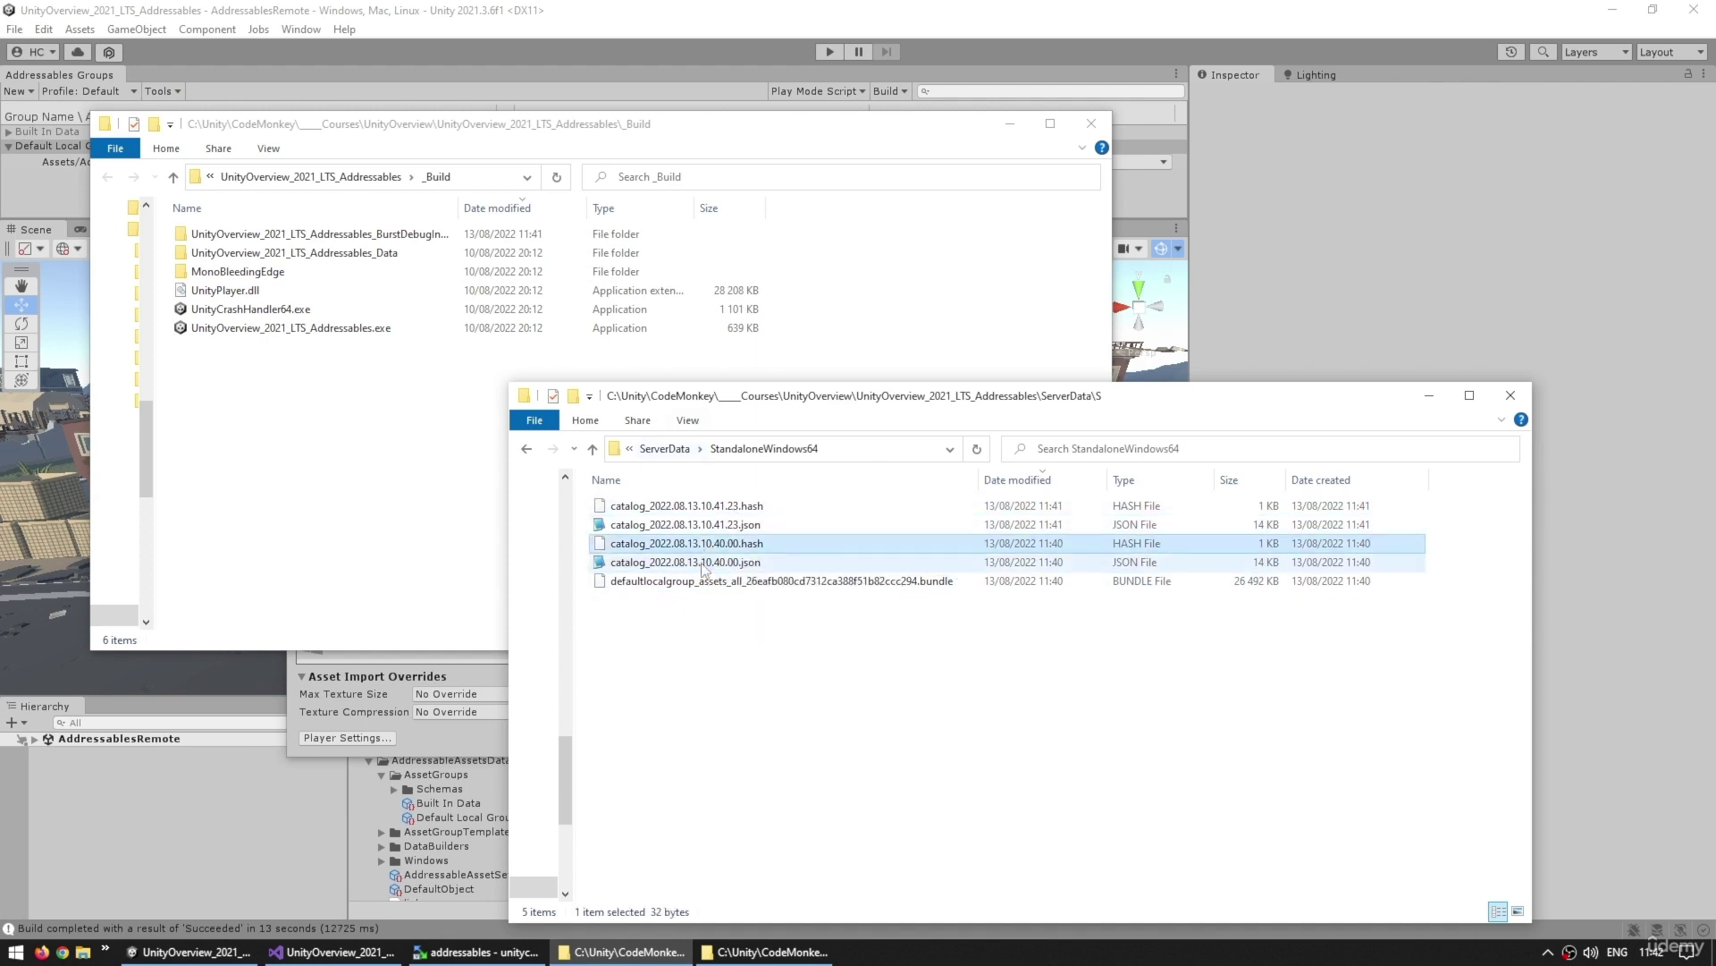
{"action": "left_click", "coordinate": [703, 563]}
{"action": "left_click", "coordinate": [687, 525]}
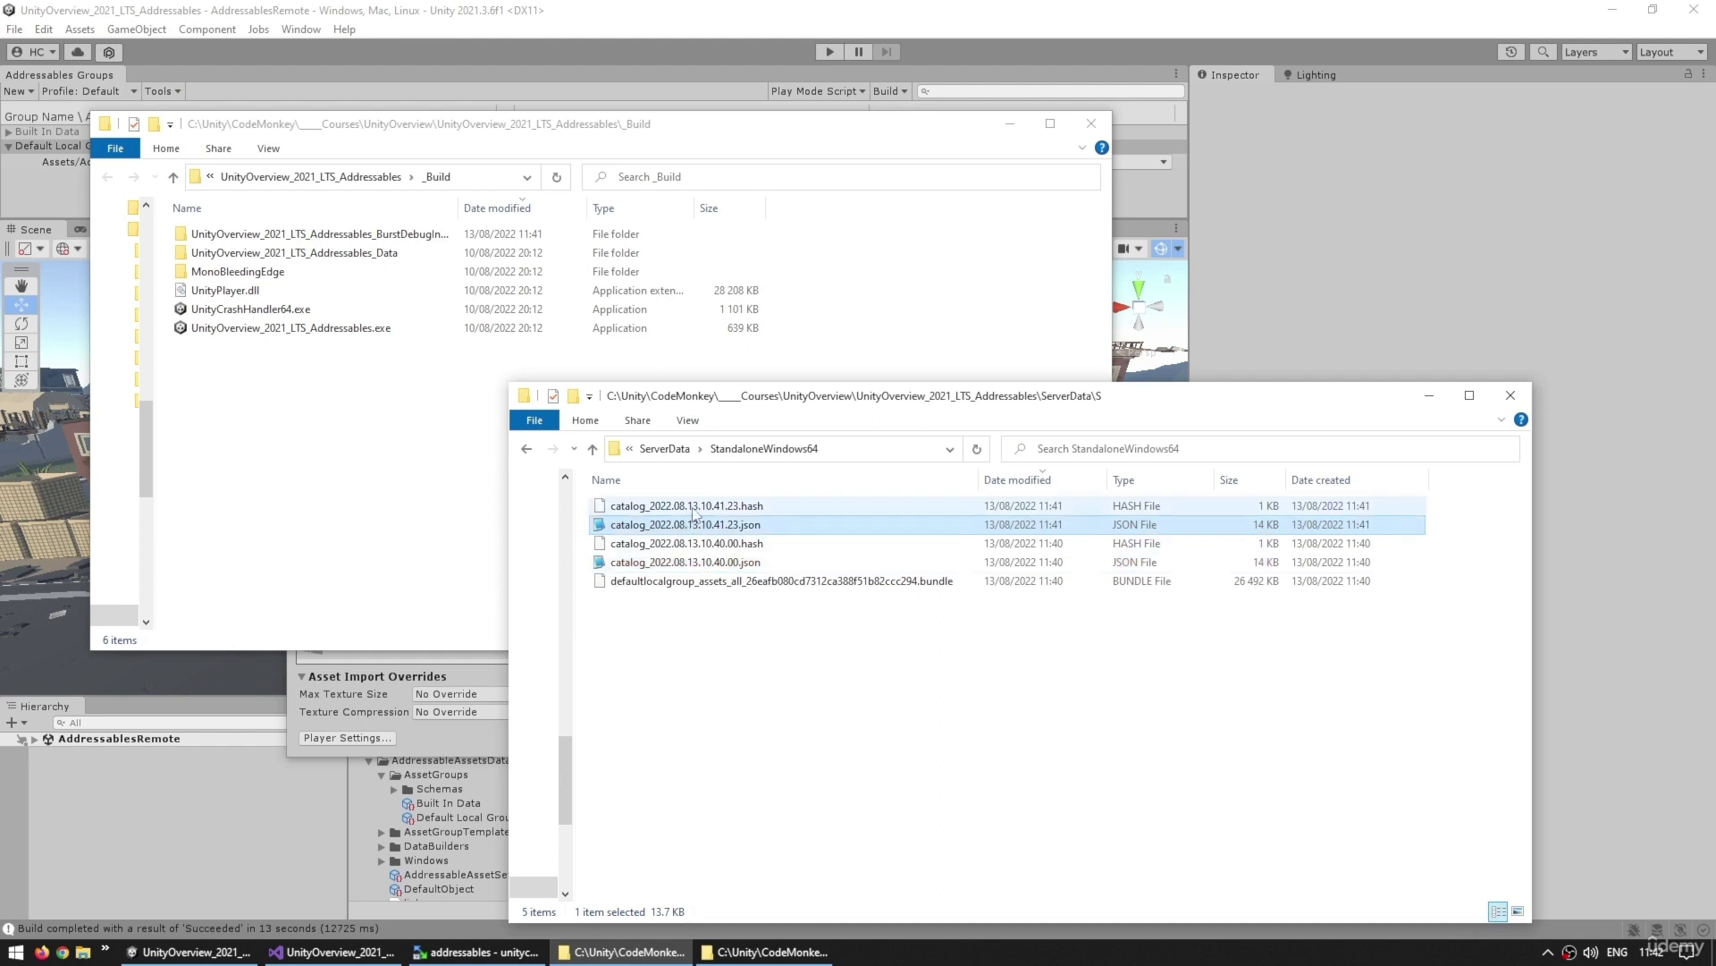
{"action": "left_click", "coordinate": [695, 510]}
{"action": "left_click", "coordinate": [695, 521]}
{"action": "left_click", "coordinate": [697, 510]}
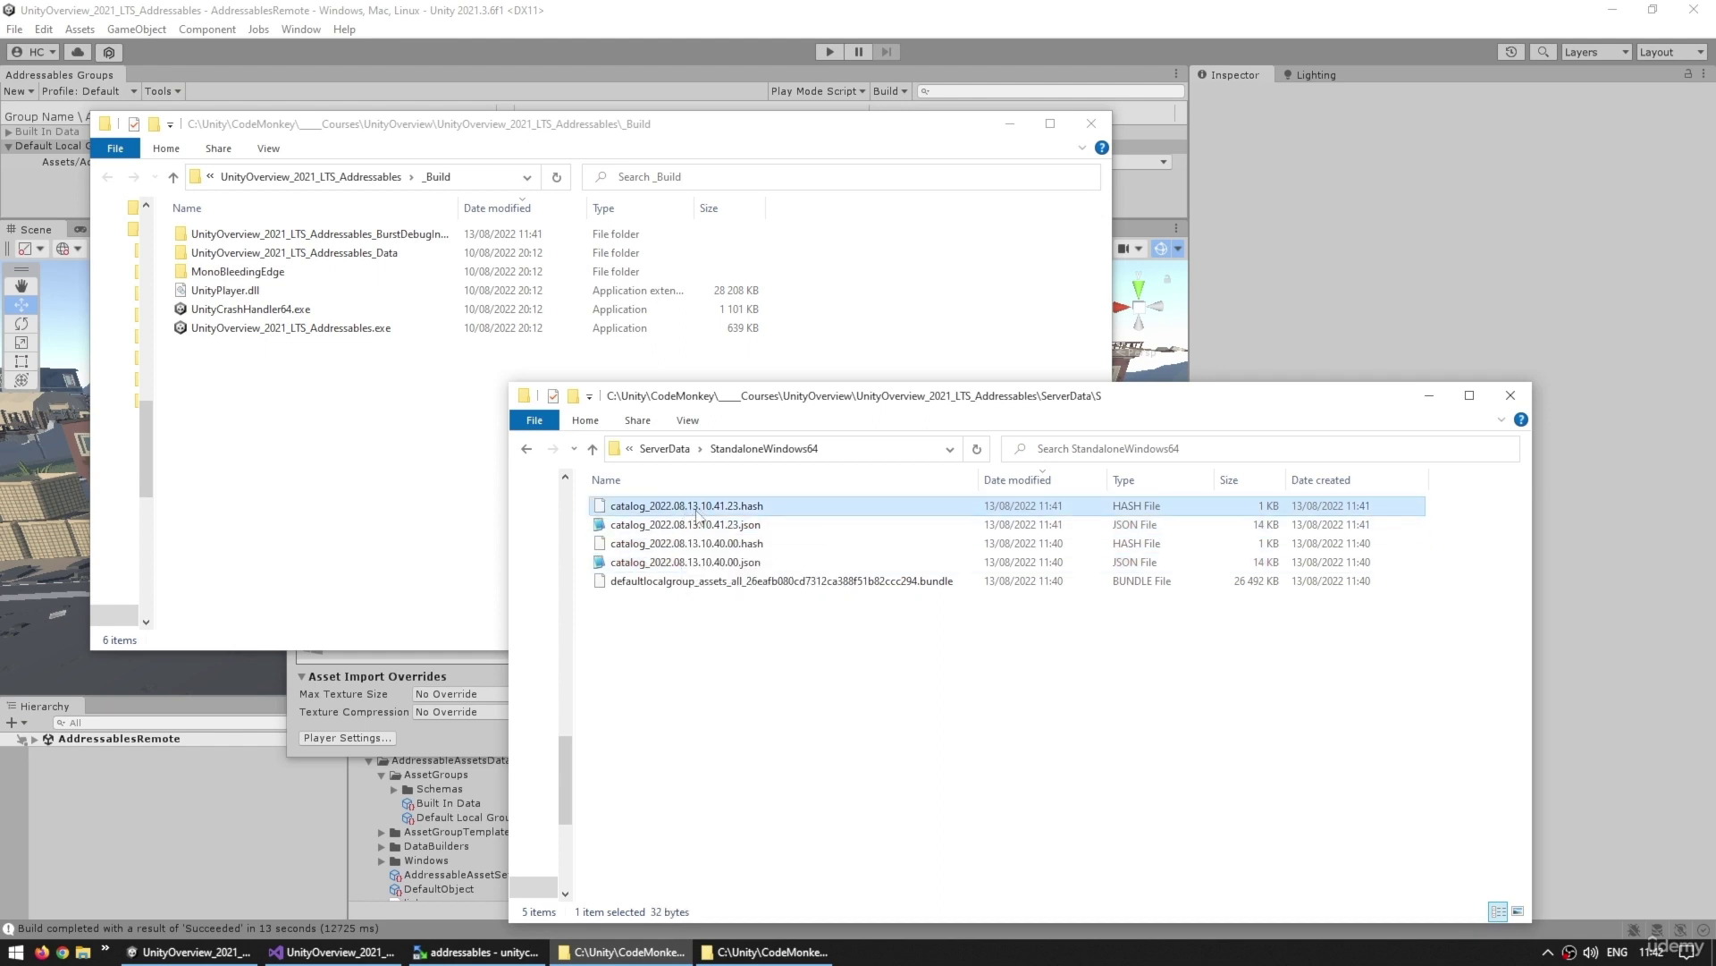
{"action": "left_click", "coordinate": [910, 639]}
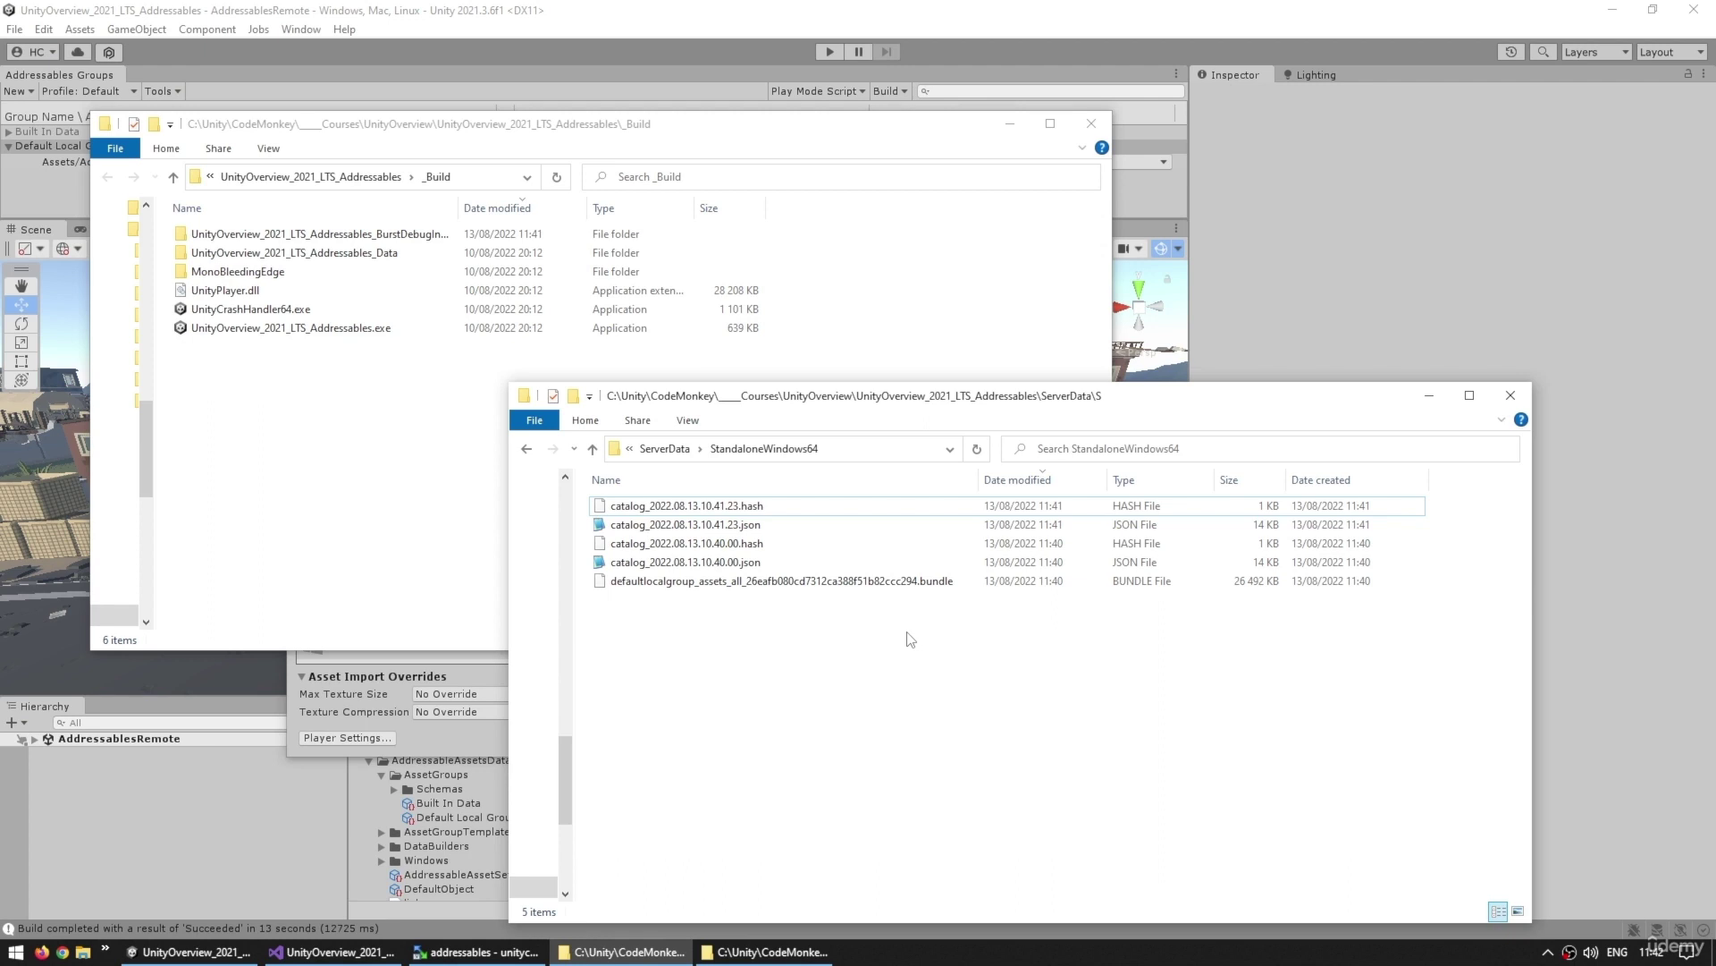
{"action": "left_click", "coordinate": [732, 525]}
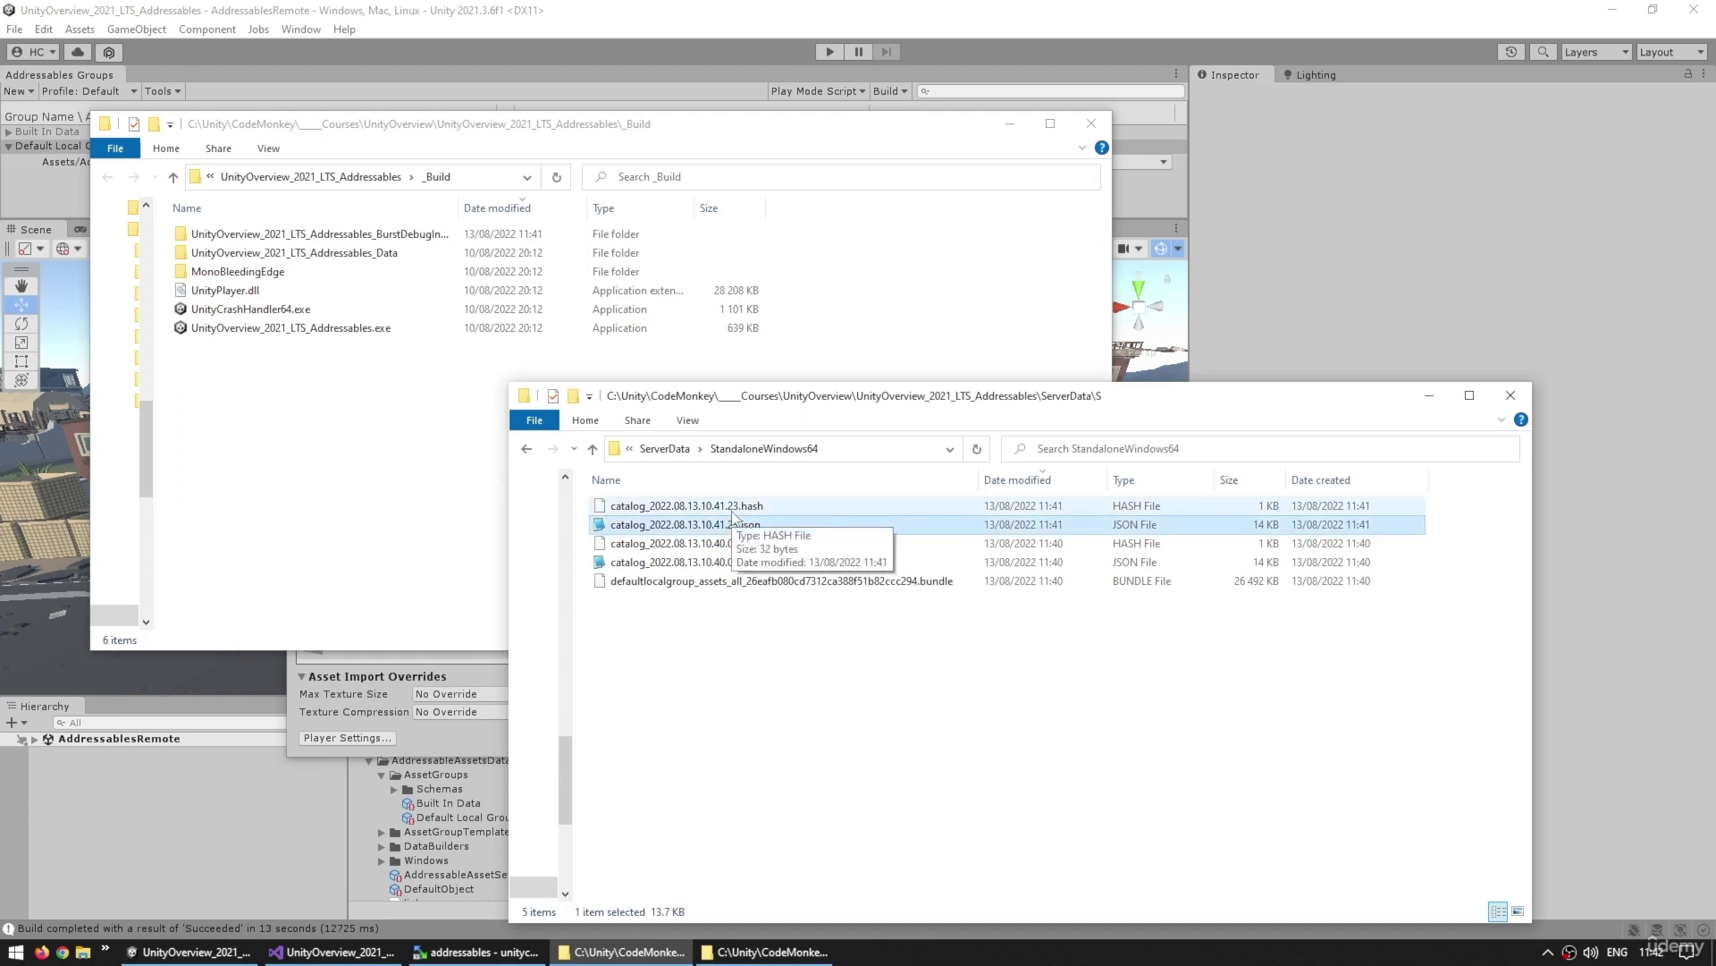
{"action": "left_click", "coordinate": [879, 107]}
{"action": "left_click", "coordinate": [891, 92]}
{"action": "mouse_move", "coordinate": [909, 116]}
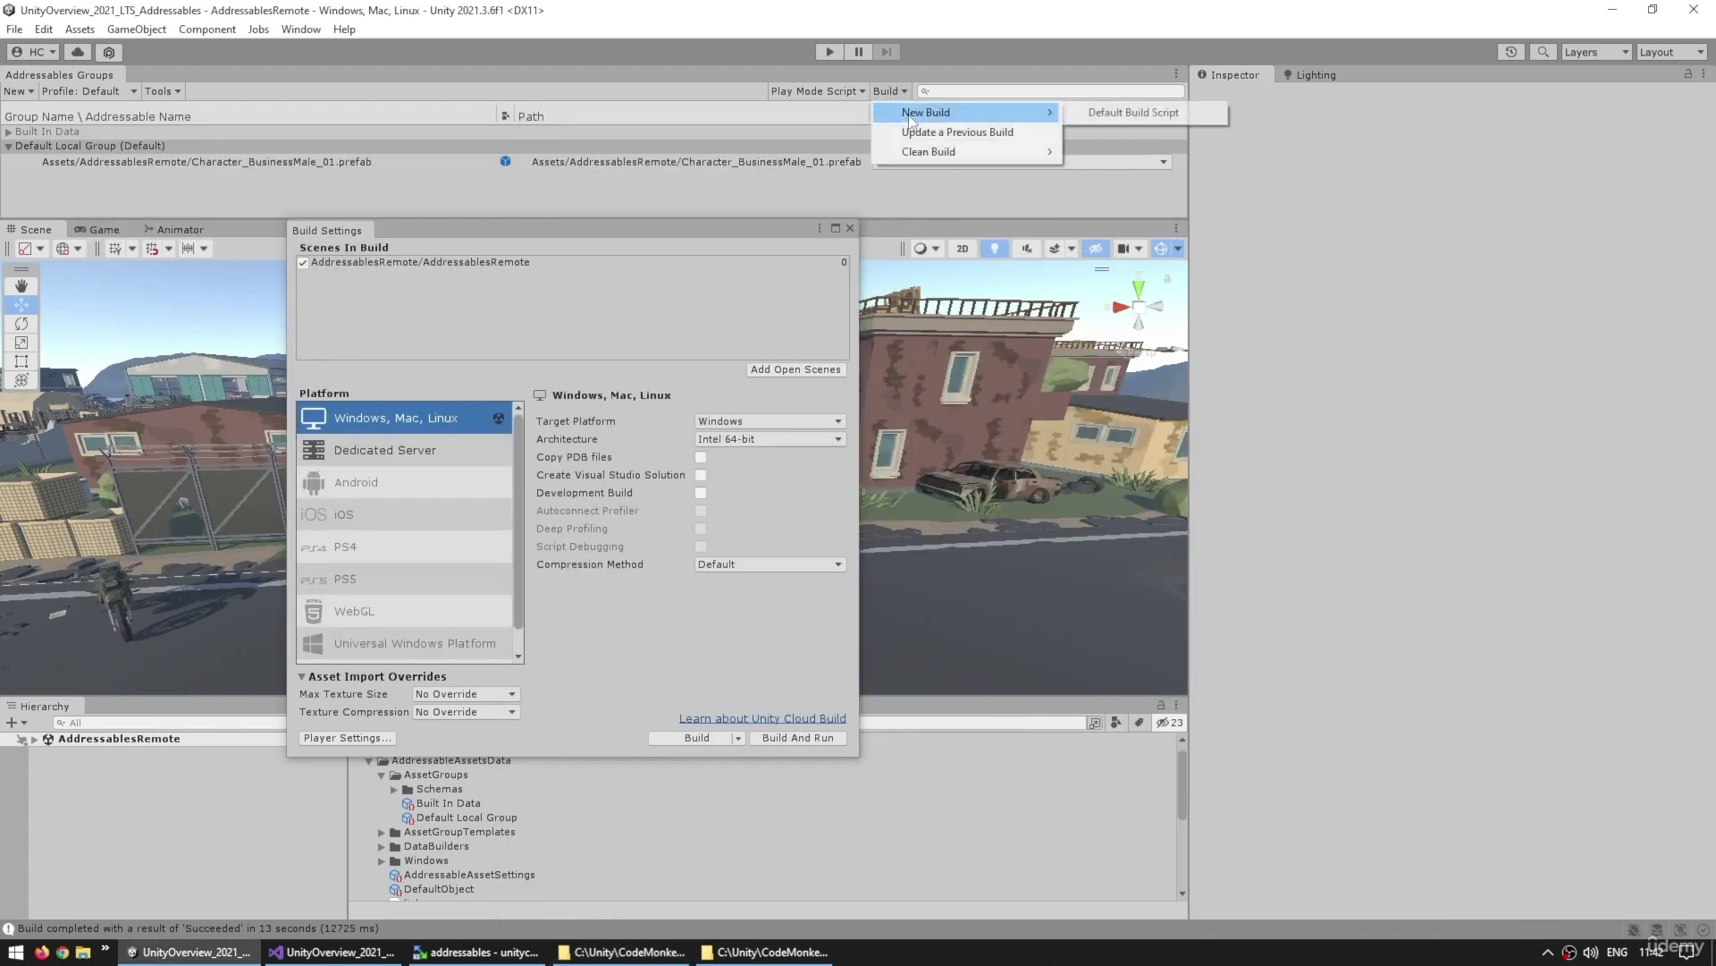
{"action": "left_click", "coordinate": [1097, 114]}
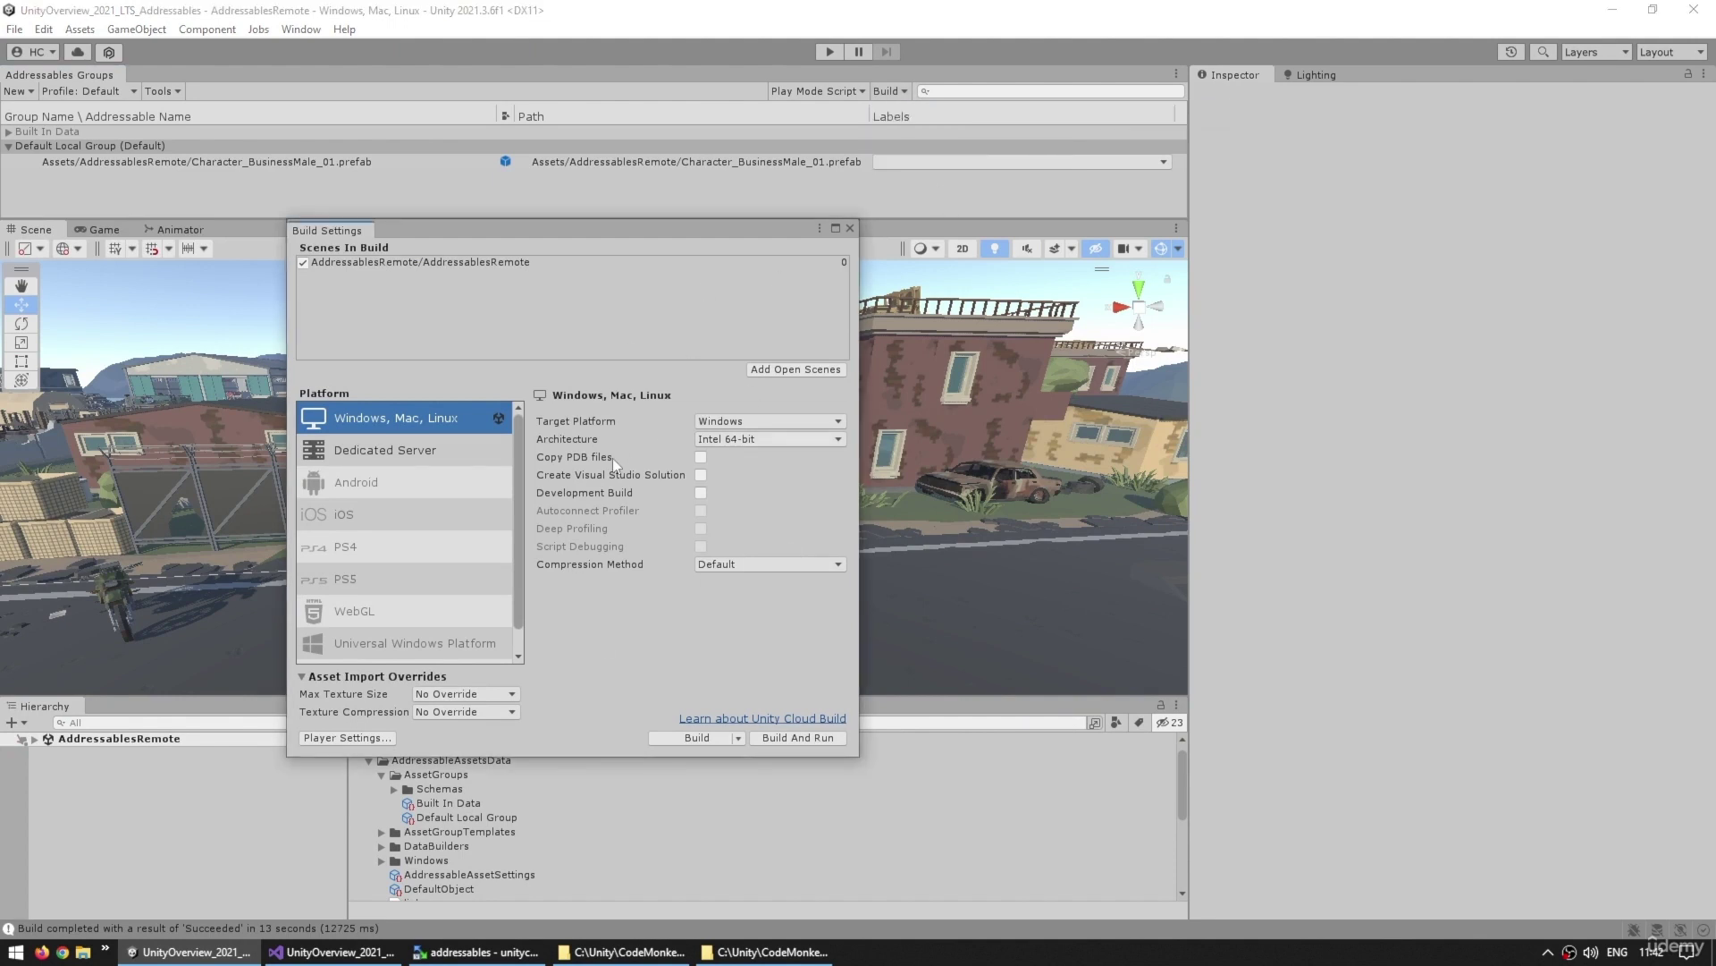
{"action": "left_click", "coordinate": [894, 92]}
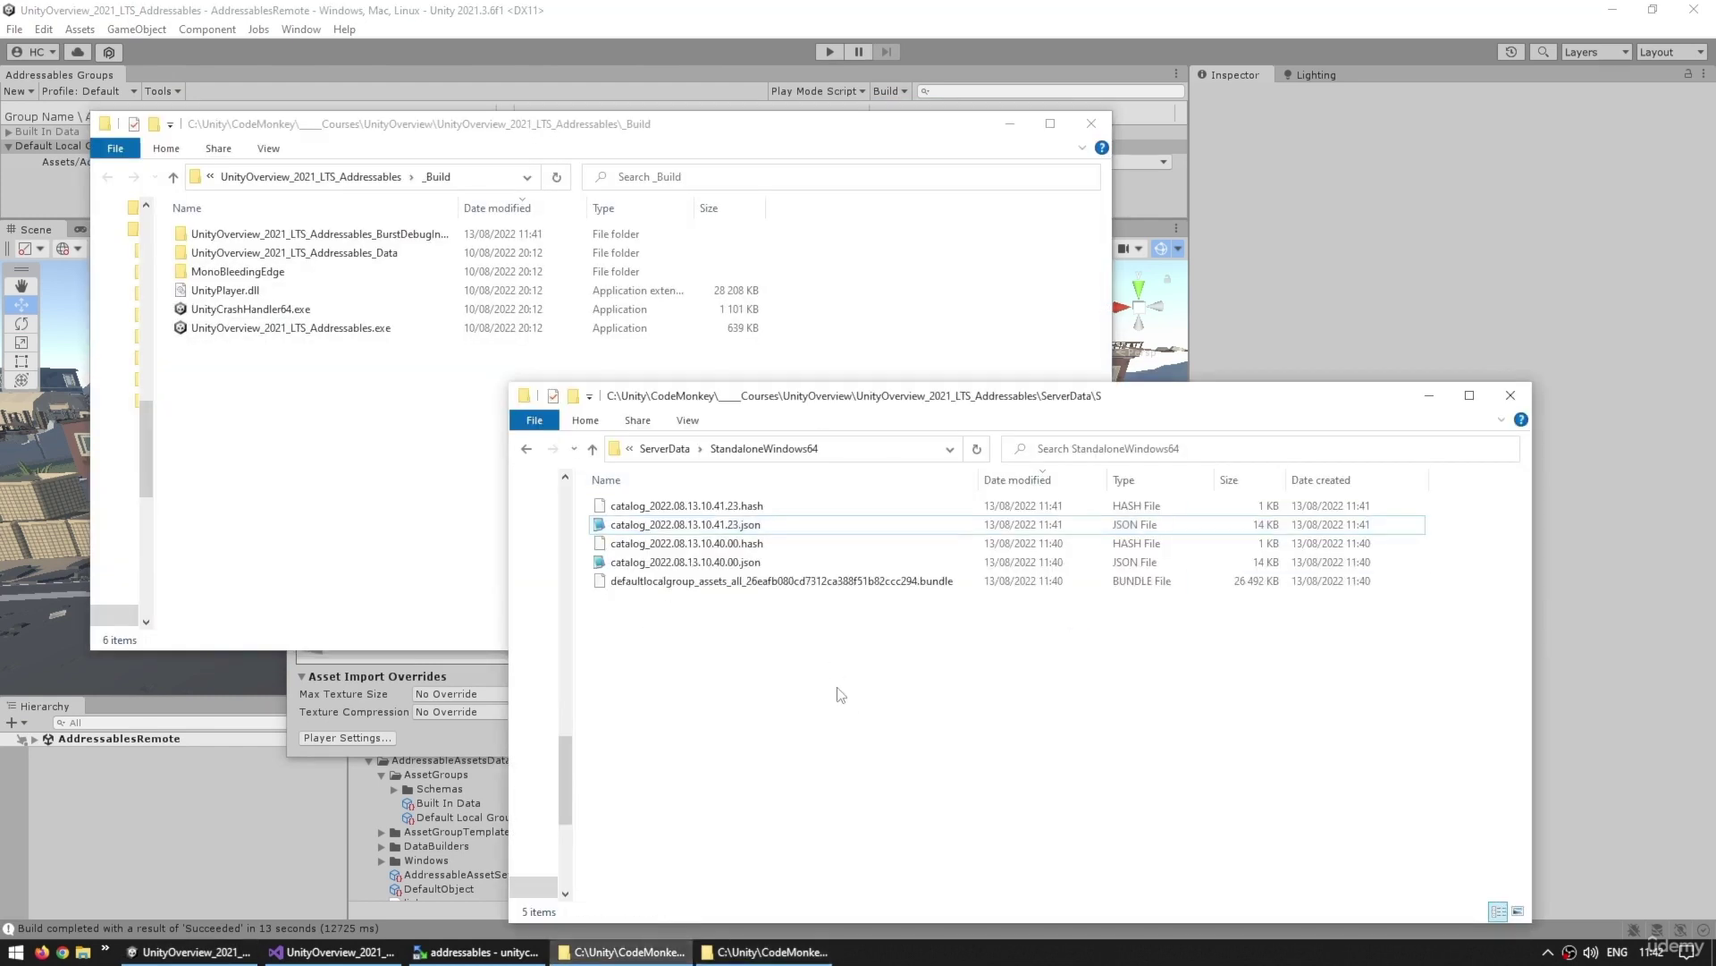
Delete all files in ServerData/StandaloneWindows64 and rebuild the Windows player in Unity
{"action": "left_click_drag", "start_coordinate": [840, 653], "coordinate": [688, 501]}
{"action": "key", "text": "Return"}
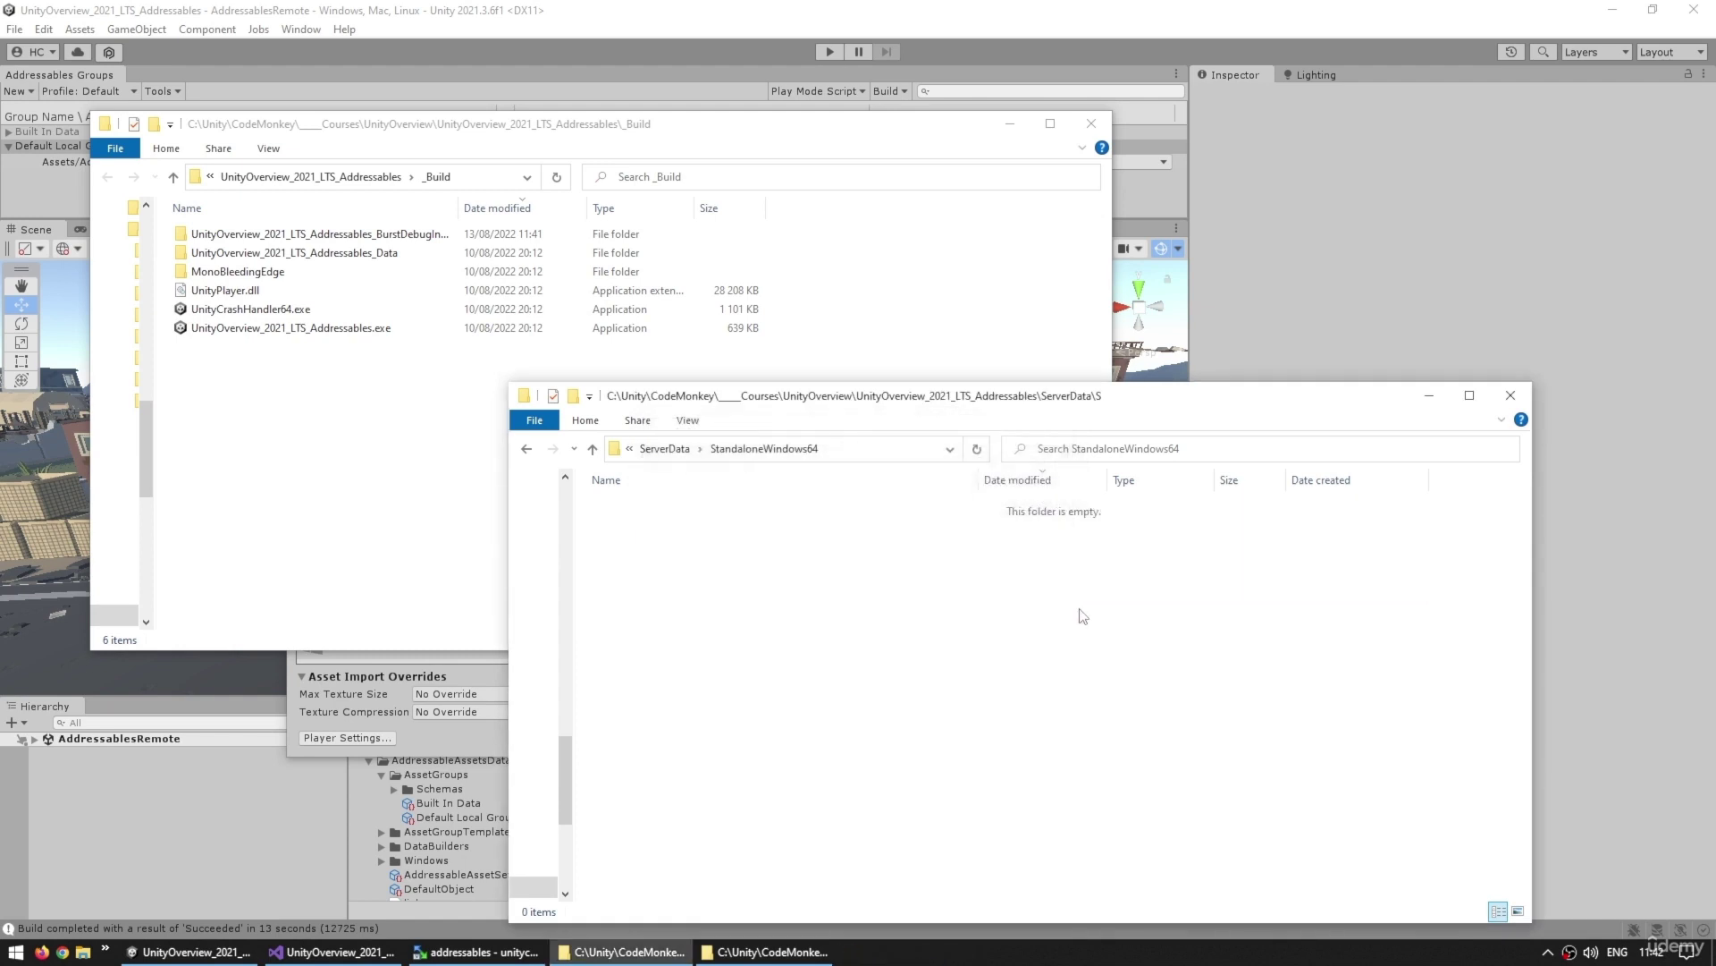
{"action": "left_click", "coordinate": [910, 95]}
{"action": "left_click", "coordinate": [885, 91]}
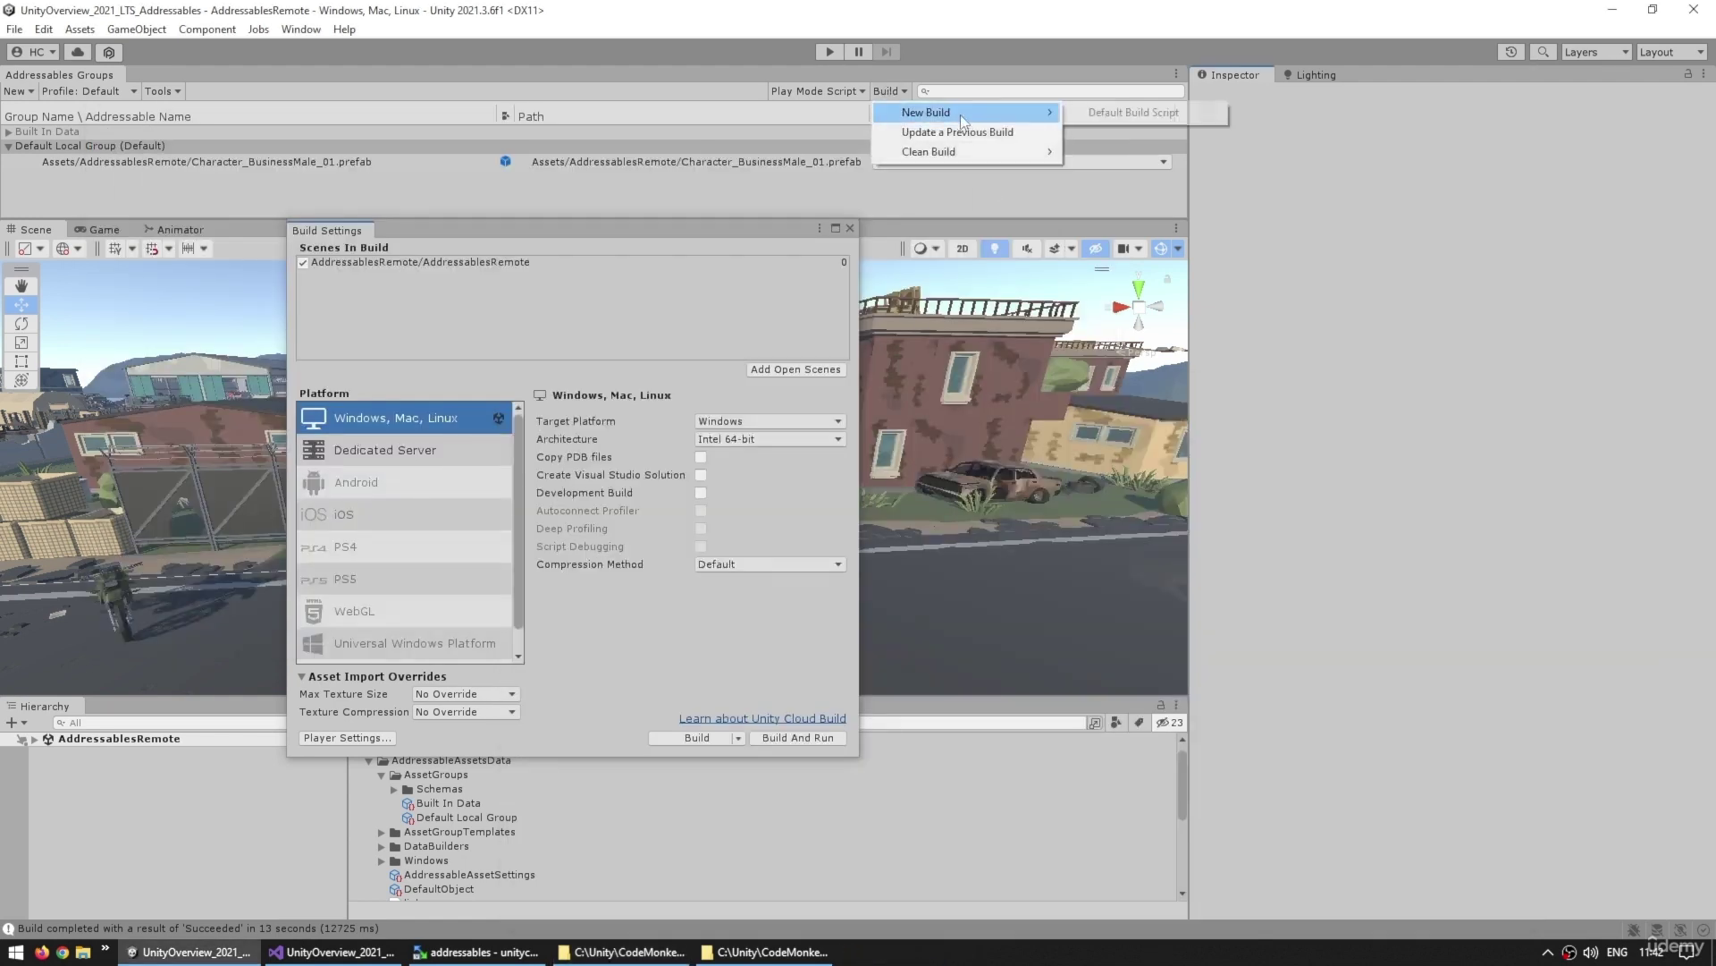
{"action": "mouse_move", "coordinate": [926, 112]}
{"action": "left_click", "coordinate": [1131, 112]}
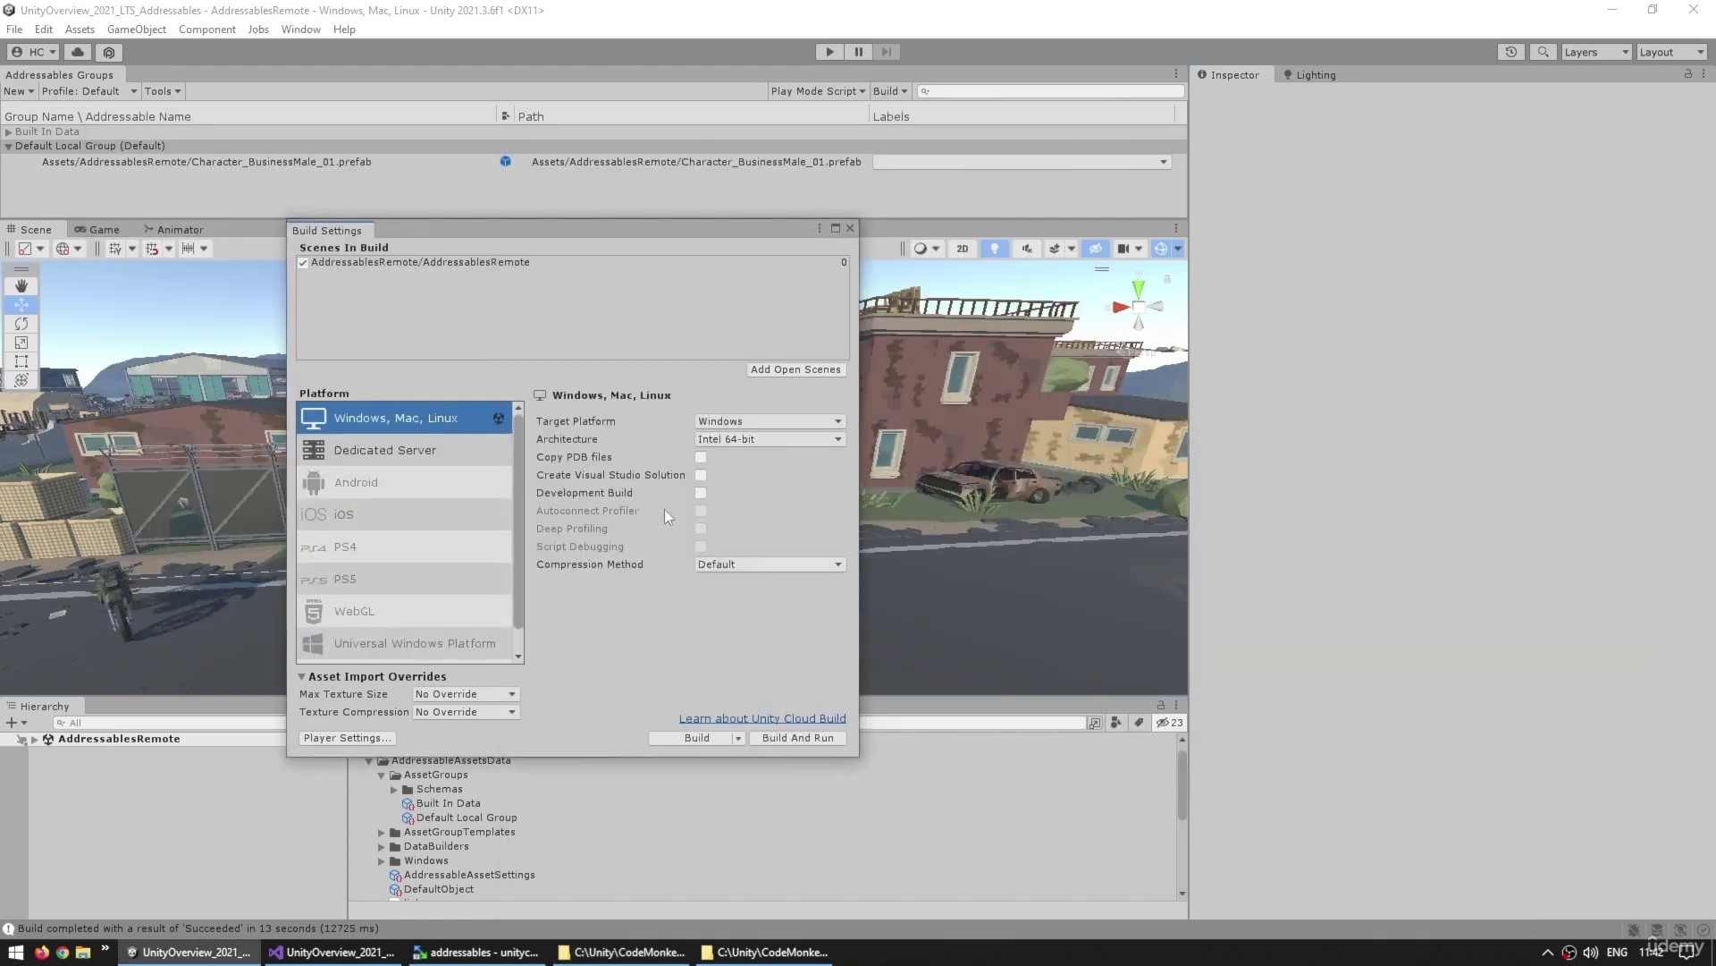
{"action": "left_click", "coordinate": [672, 738]}
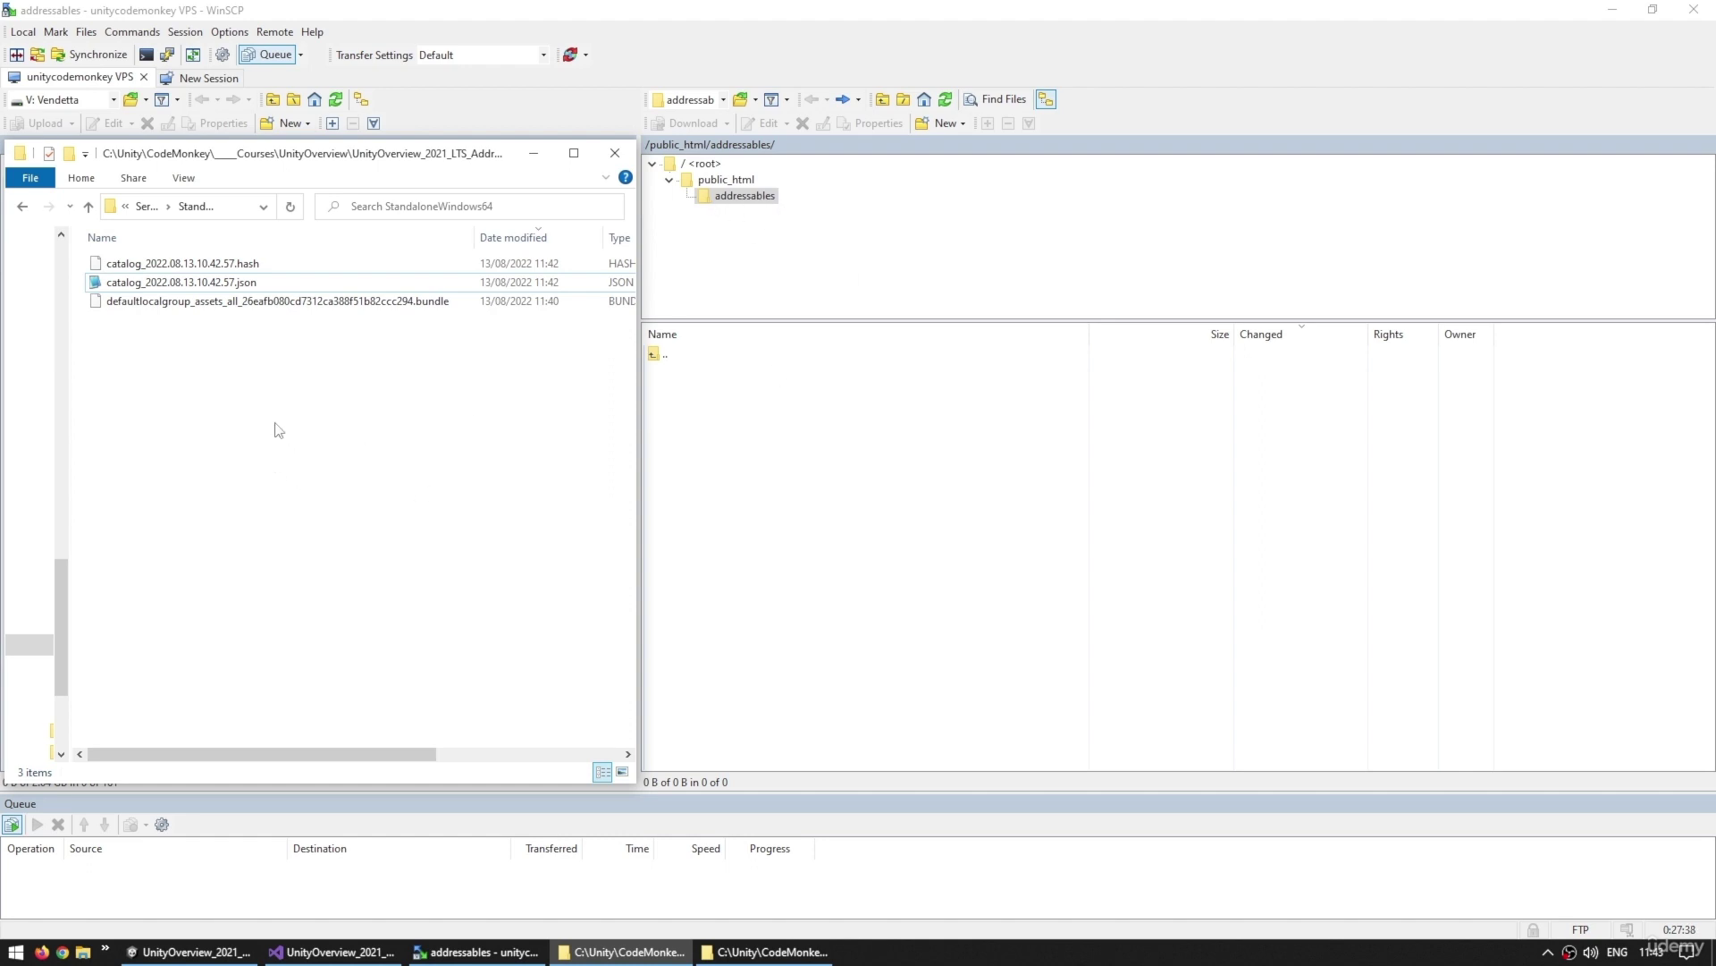
Upload the StandaloneWindows64 folder from ServerData to /public_html/addressables on the web server through WinSCP
{"action": "key", "text": "BackSpace"}
{"action": "key", "text": "Return"}
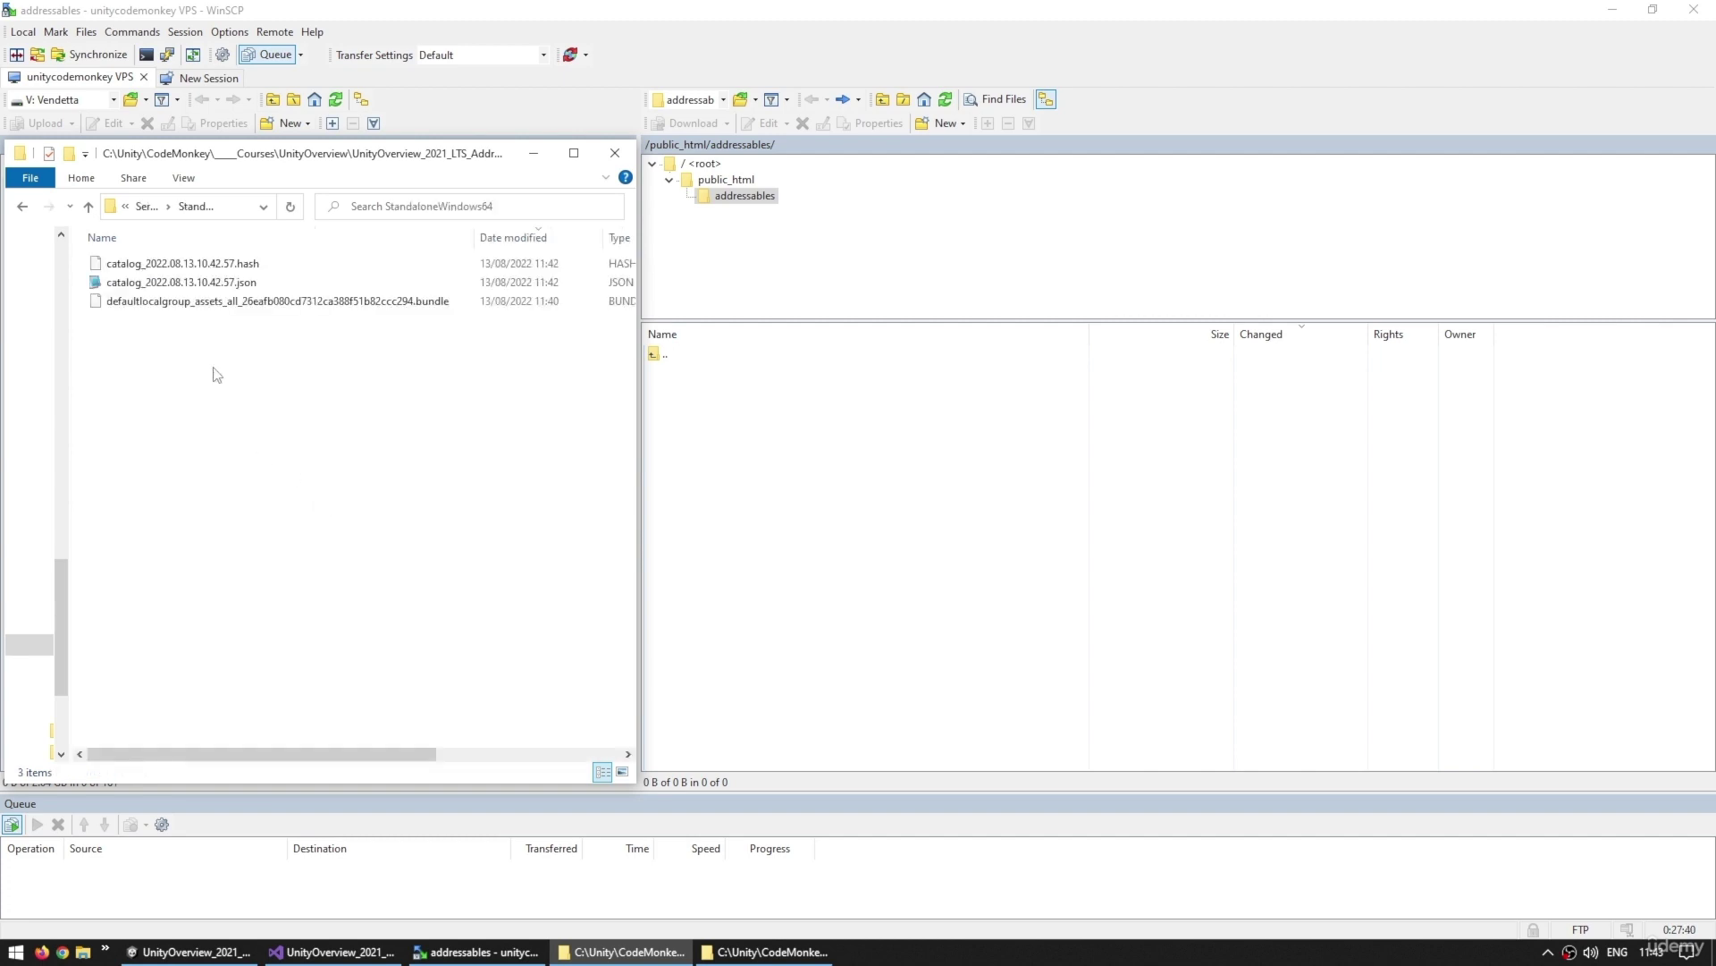
{"action": "key", "text": "ctrl+a"}
{"action": "key", "text": "BackSpace"}
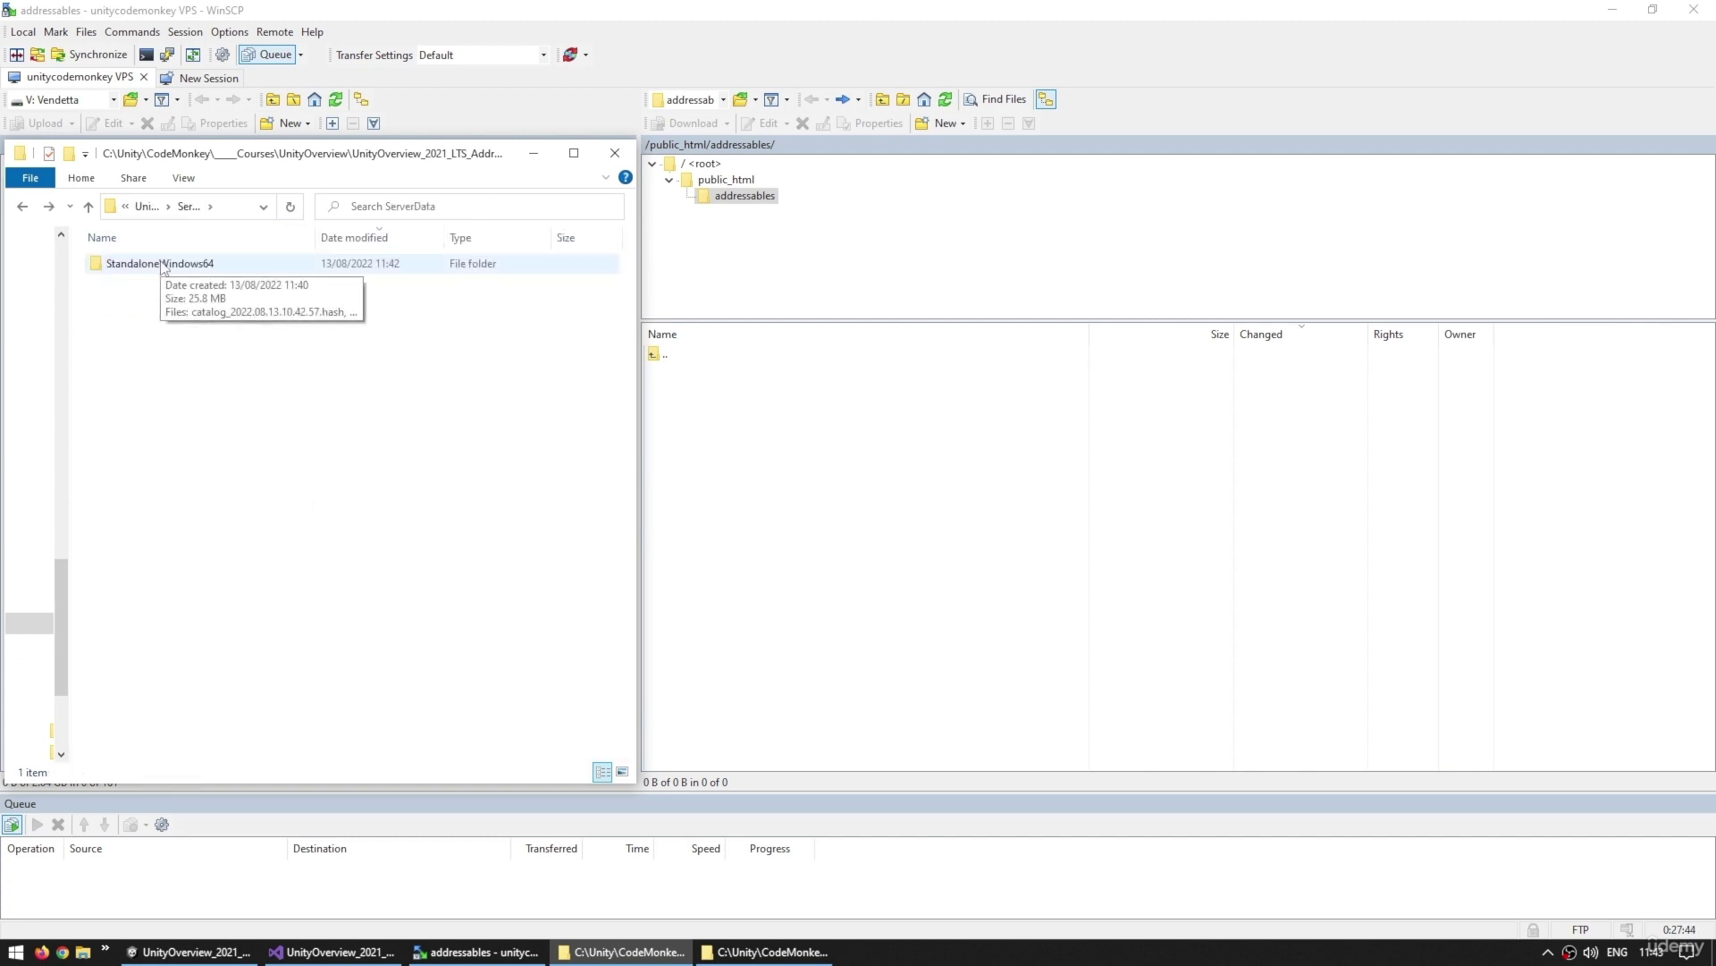
{"action": "left_click_drag", "start_coordinate": [162, 264], "coordinate": [799, 453]}
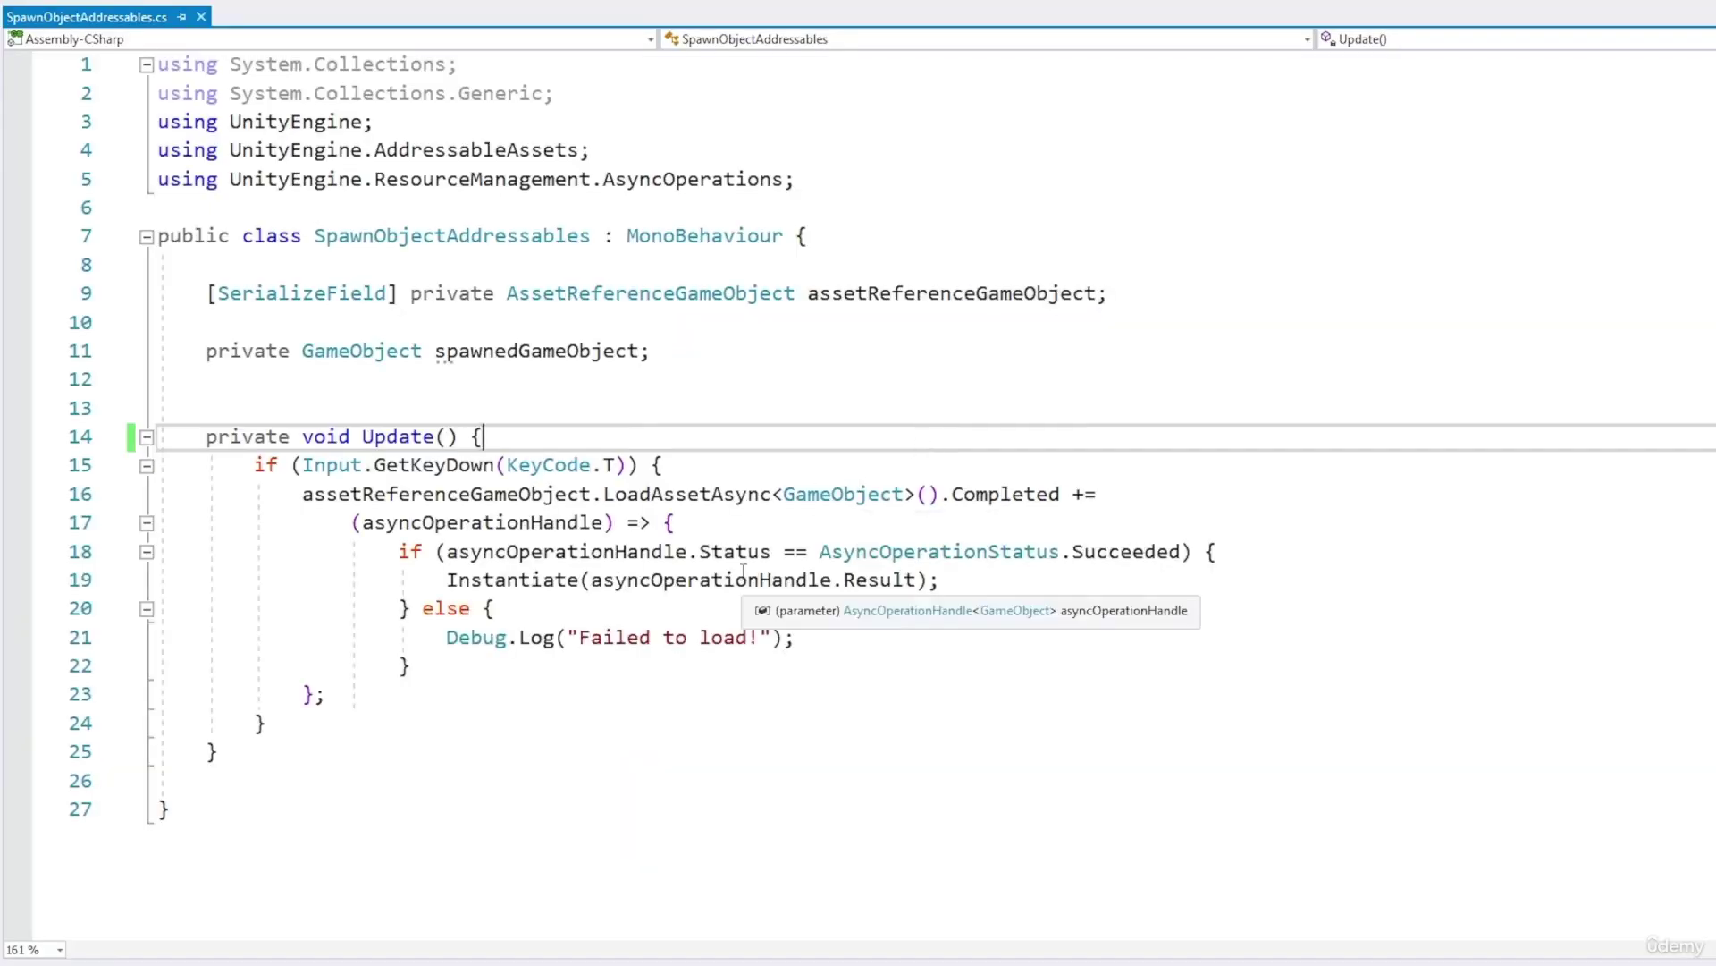
Review the Update method in SpawnObjectAddressables.cs, then run UnityOverview_2021_LTS_Addressables.exe from _Build and trigger the character load
{"action": "left_click_drag", "start_coordinate": [511, 438], "coordinate": [474, 694]}
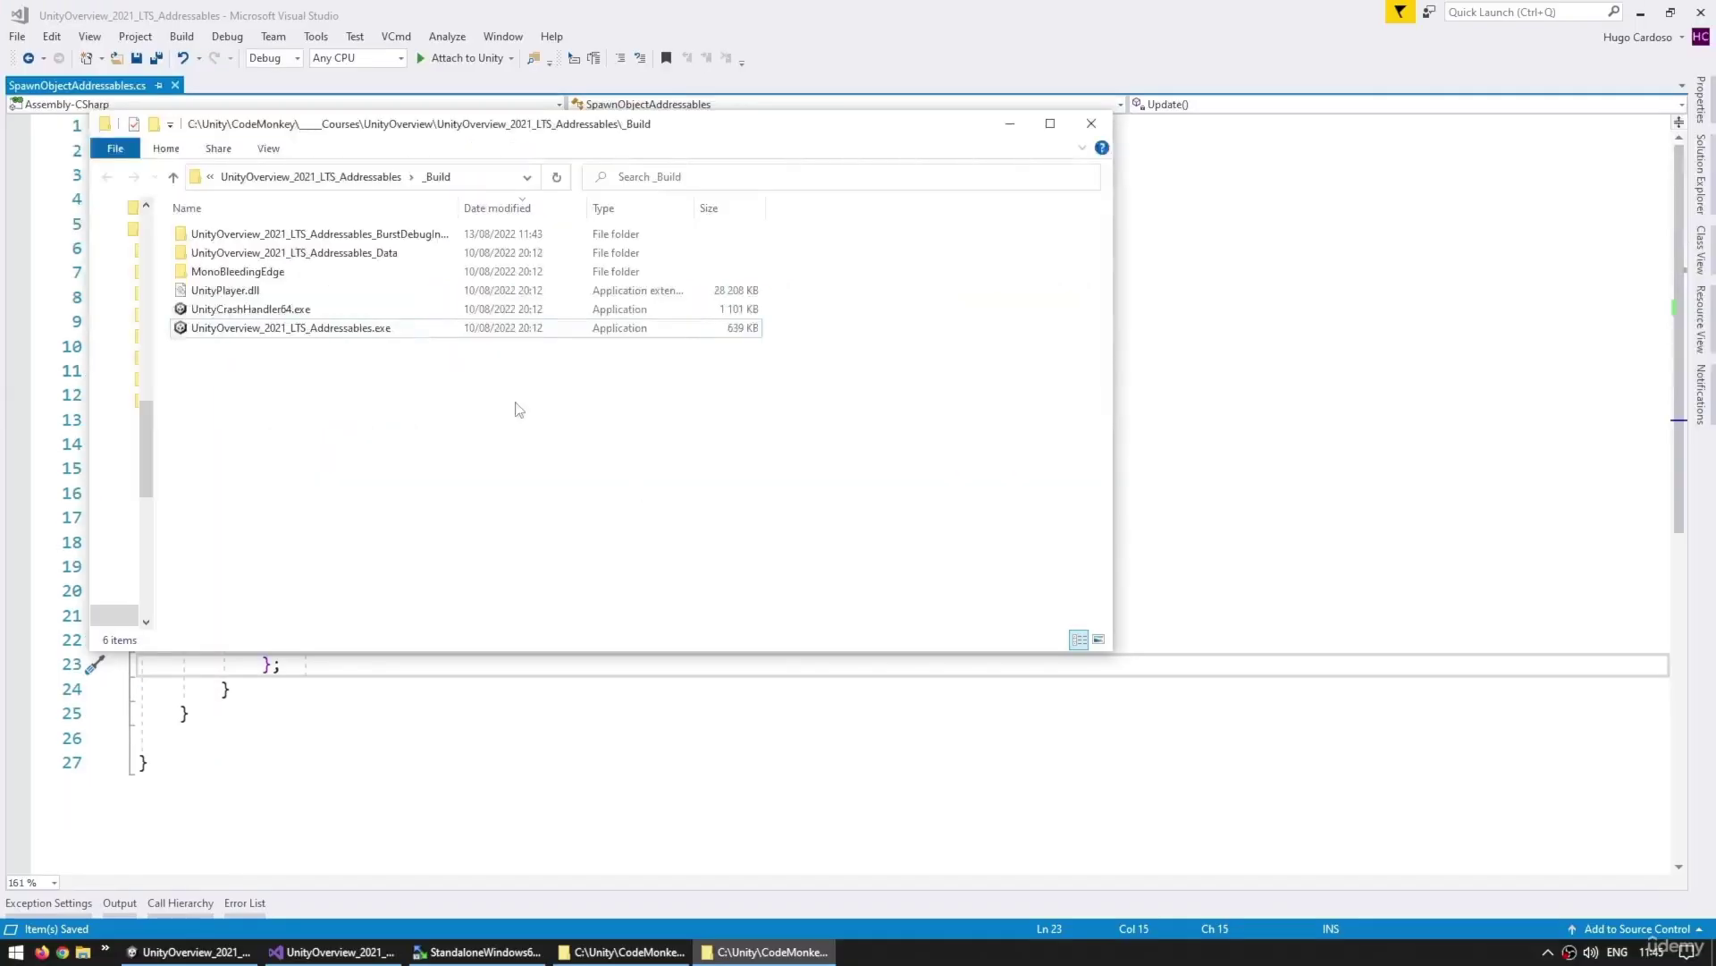
{"action": "left_click", "coordinate": [325, 329]}
{"action": "double_click", "coordinate": [325, 329]}
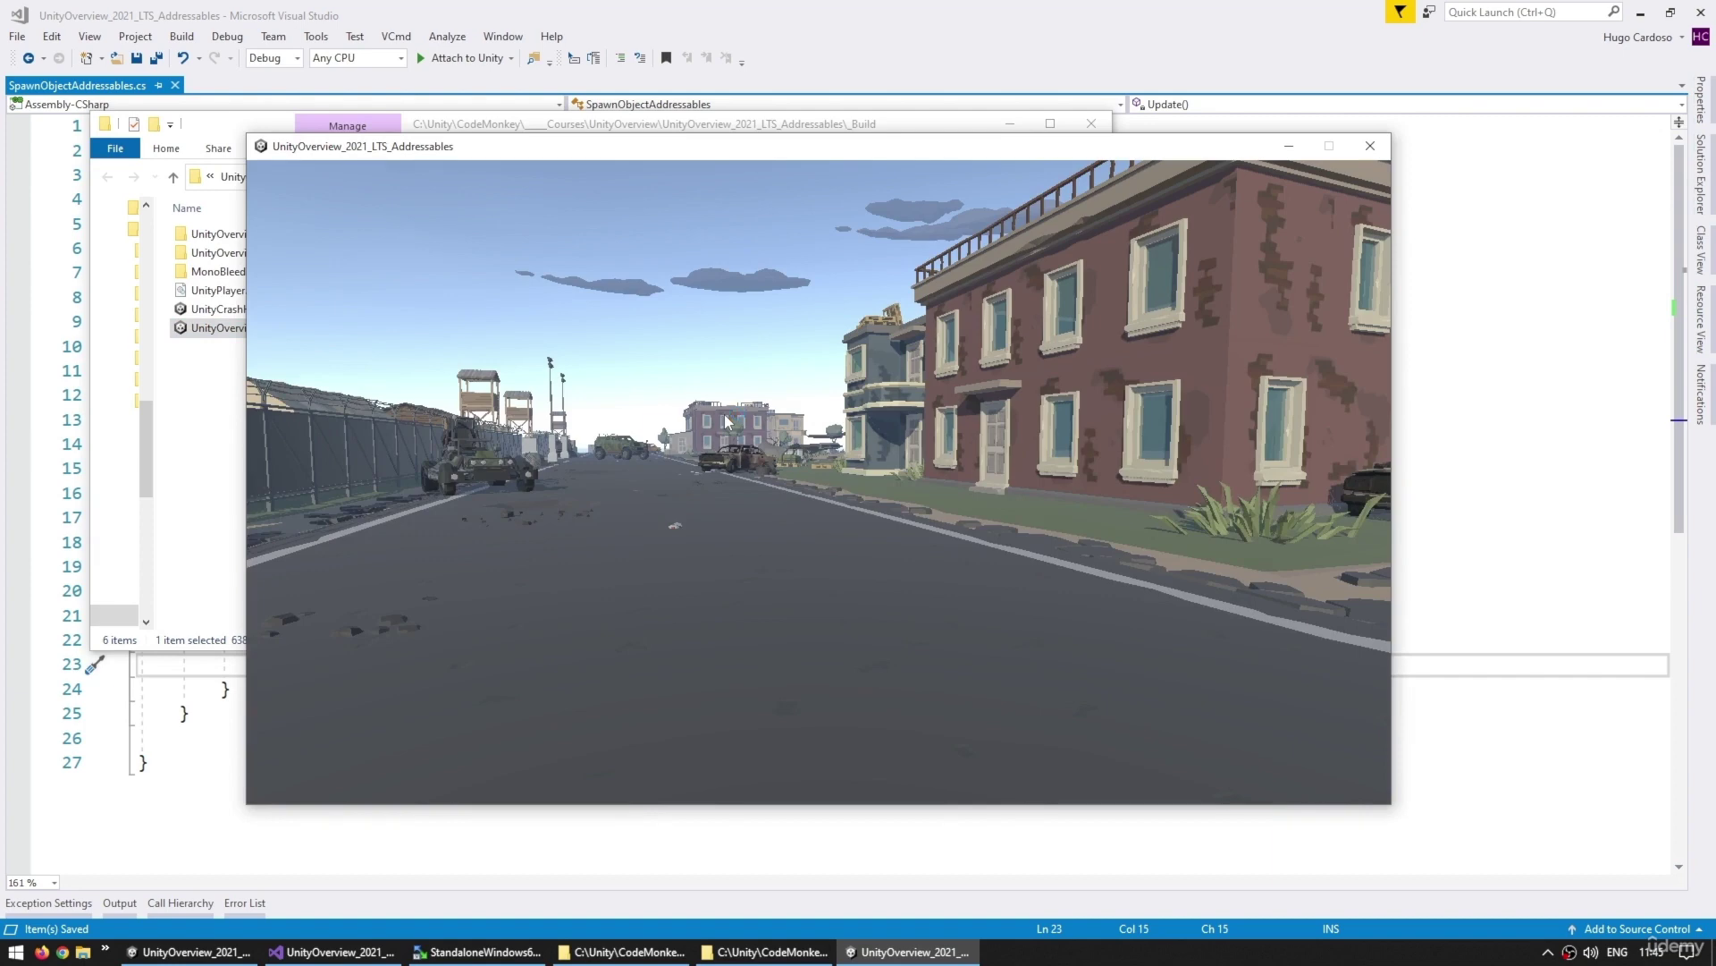
{"action": "key", "text": "t"}
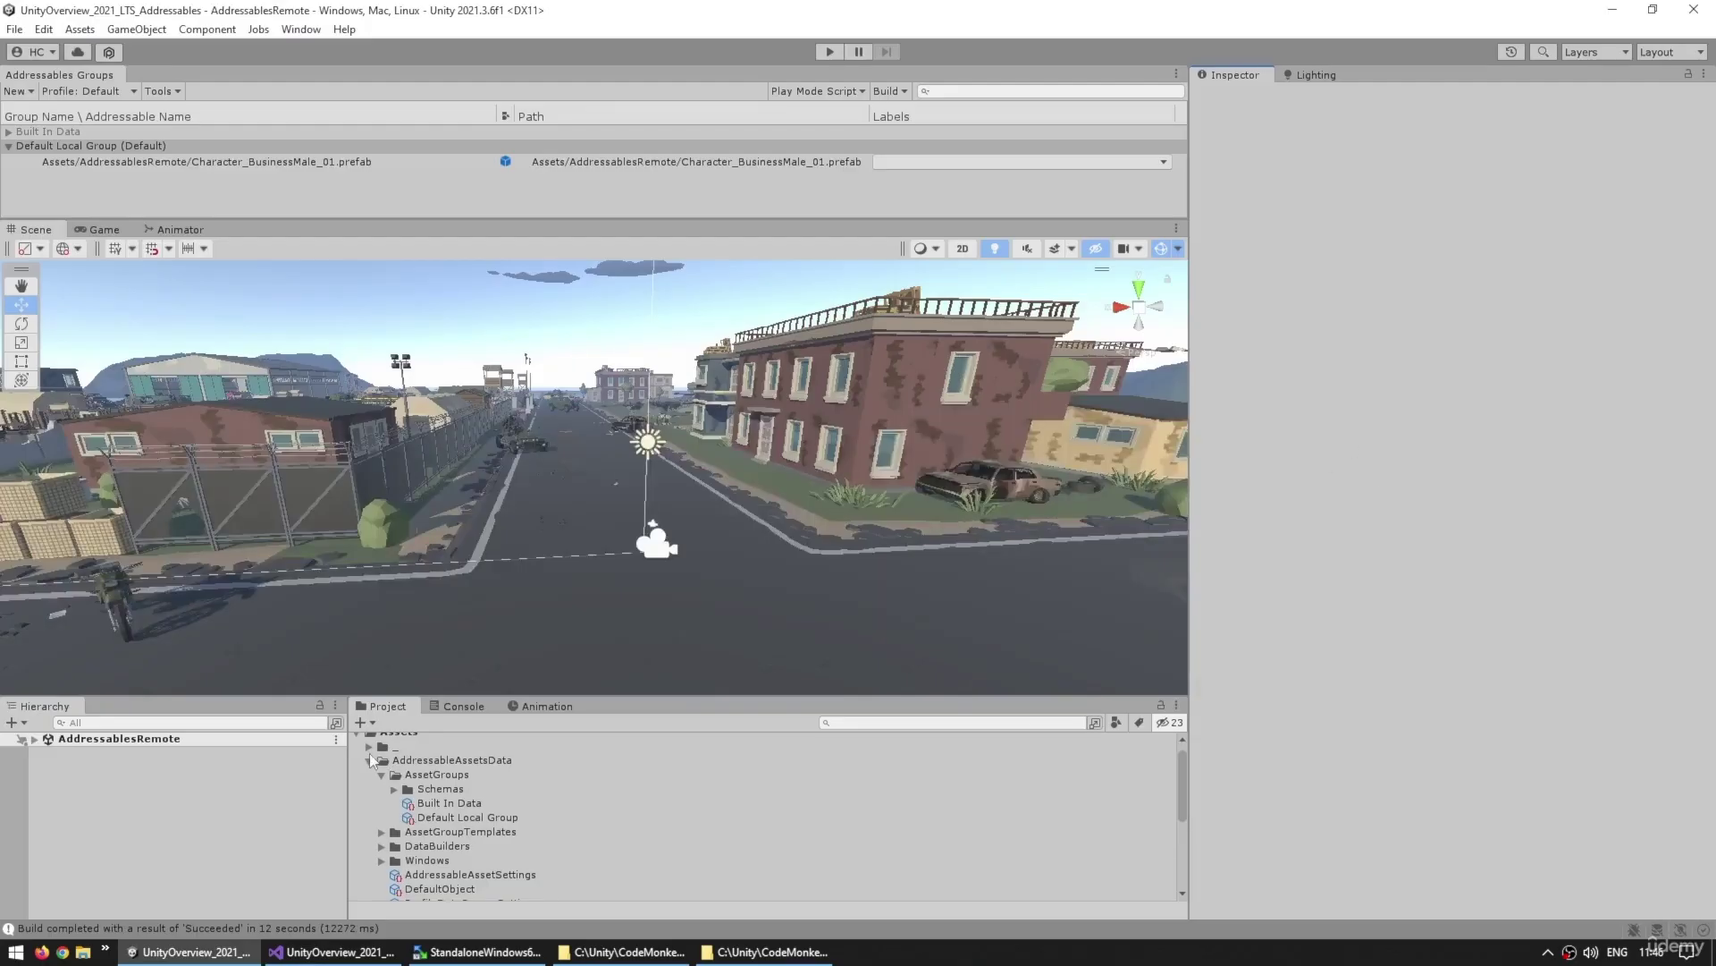
In Unity, tint the Base Map of the PolygonBattleRoyale_01_A material in the AddressablesRemote folder red
{"action": "left_click", "coordinate": [369, 760]}
{"action": "left_click", "coordinate": [521, 818]}
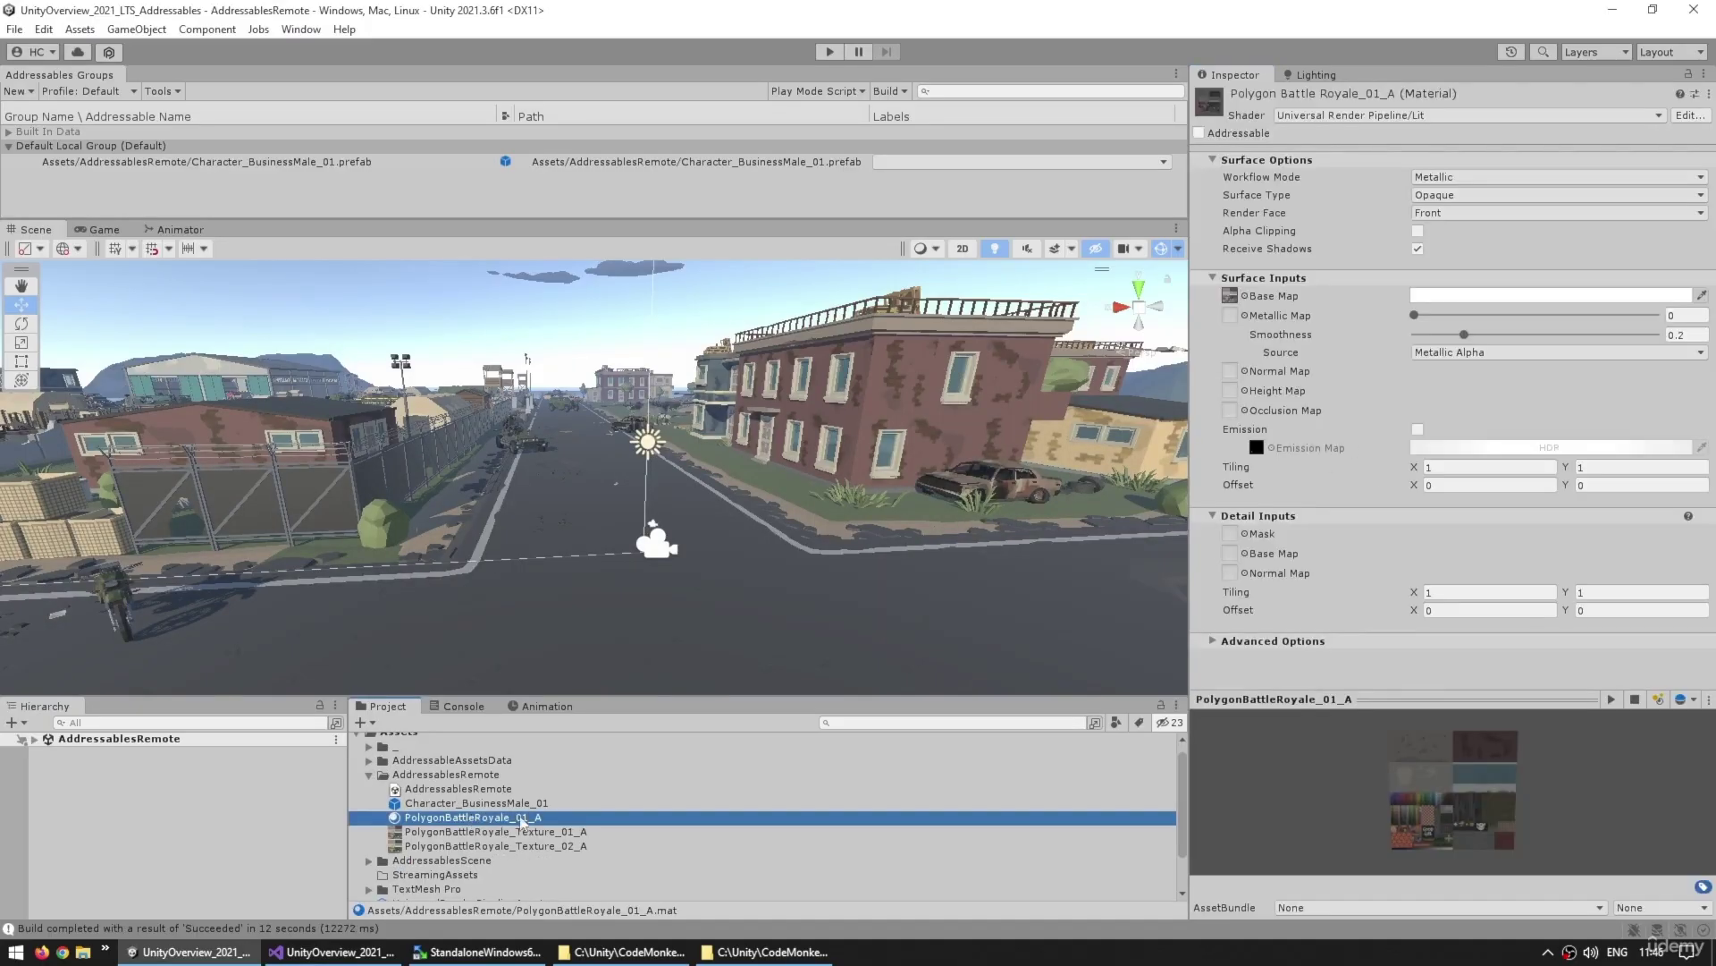
{"action": "left_click", "coordinate": [1450, 297]}
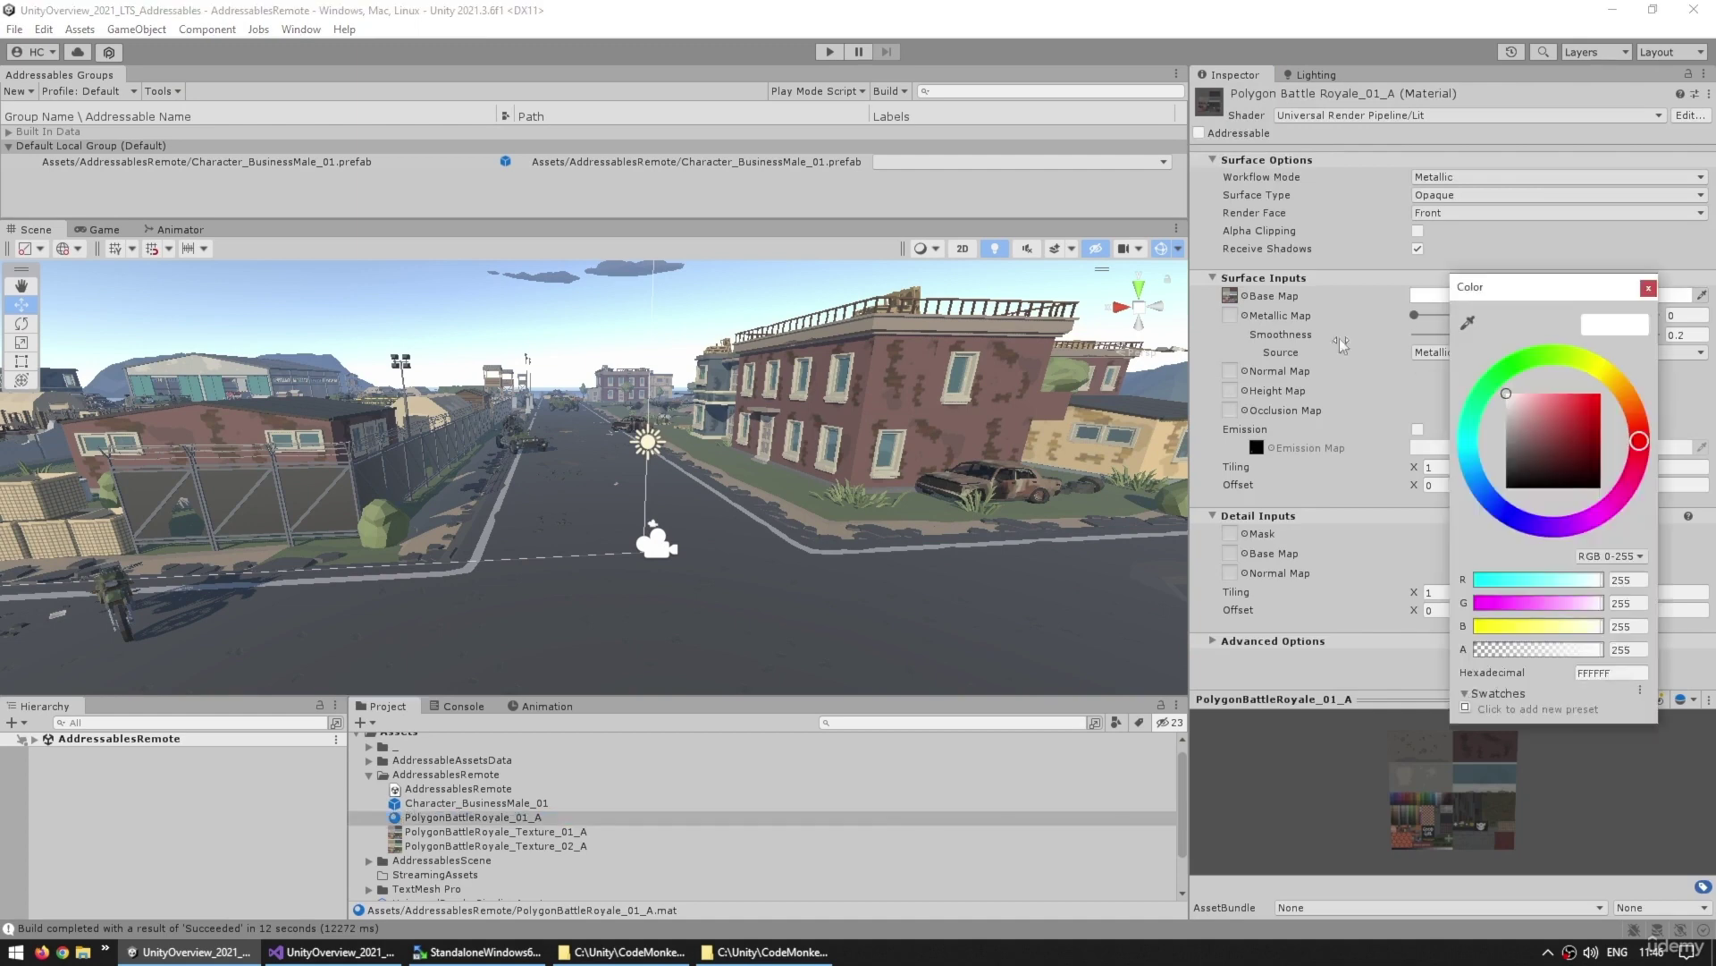
{"action": "left_click", "coordinate": [1611, 400]}
{"action": "left_click", "coordinate": [1253, 351]}
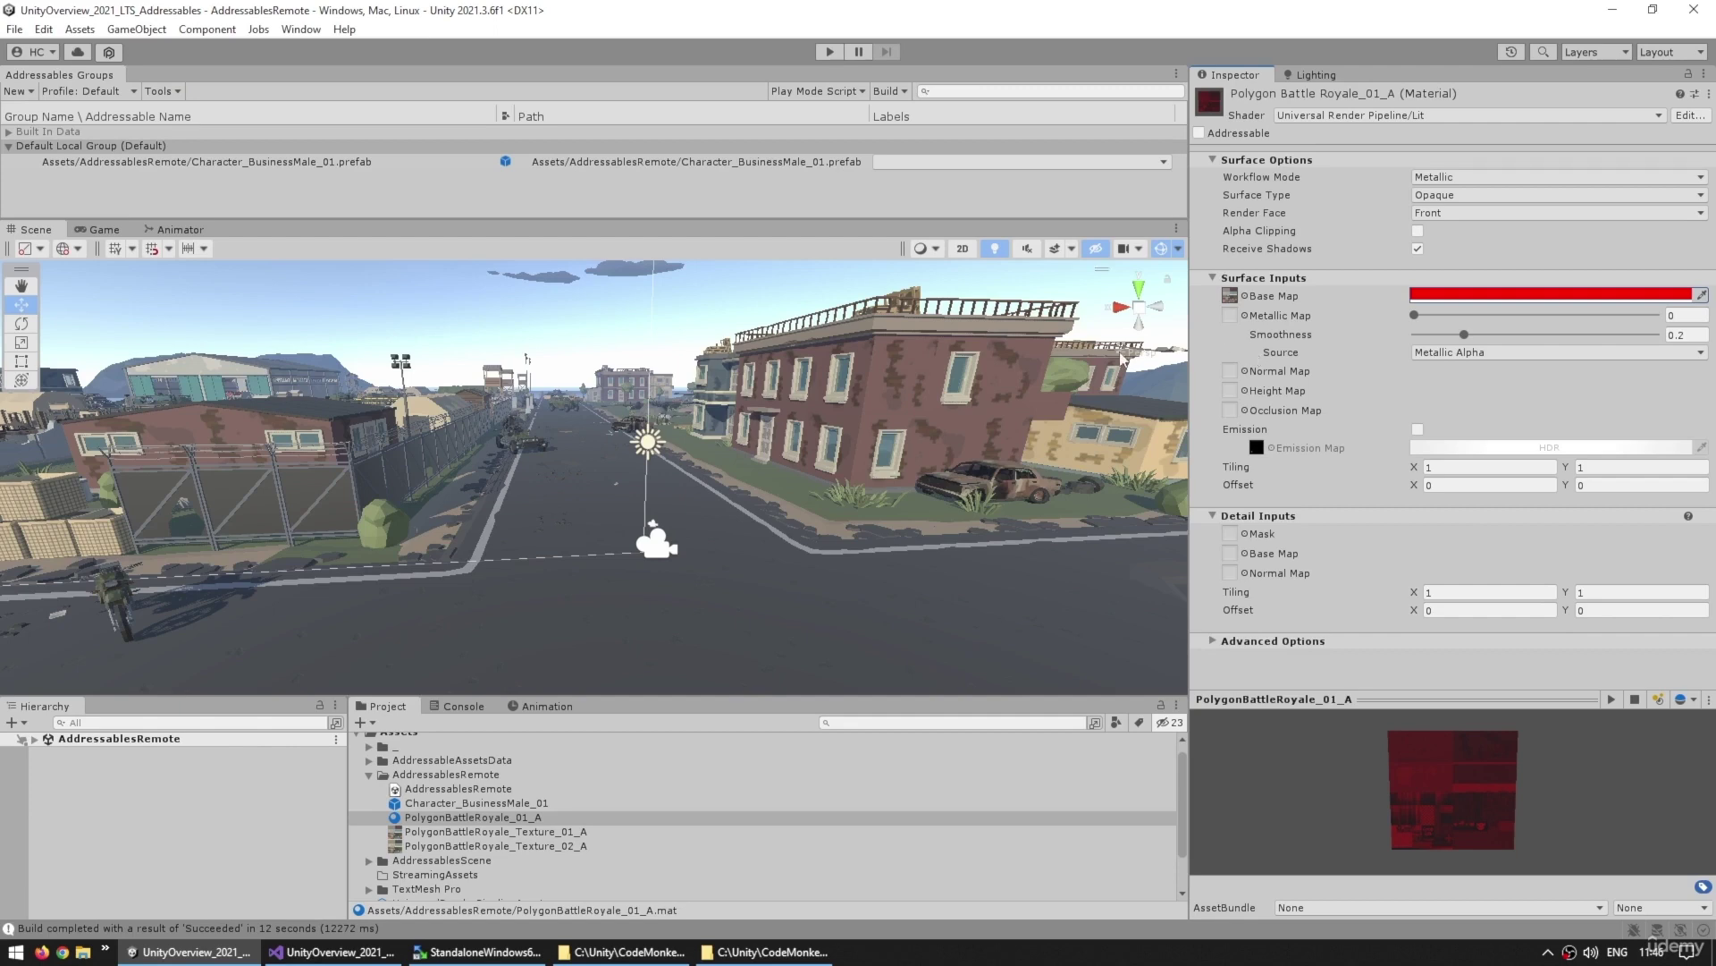
{"action": "left_click", "coordinate": [894, 91]}
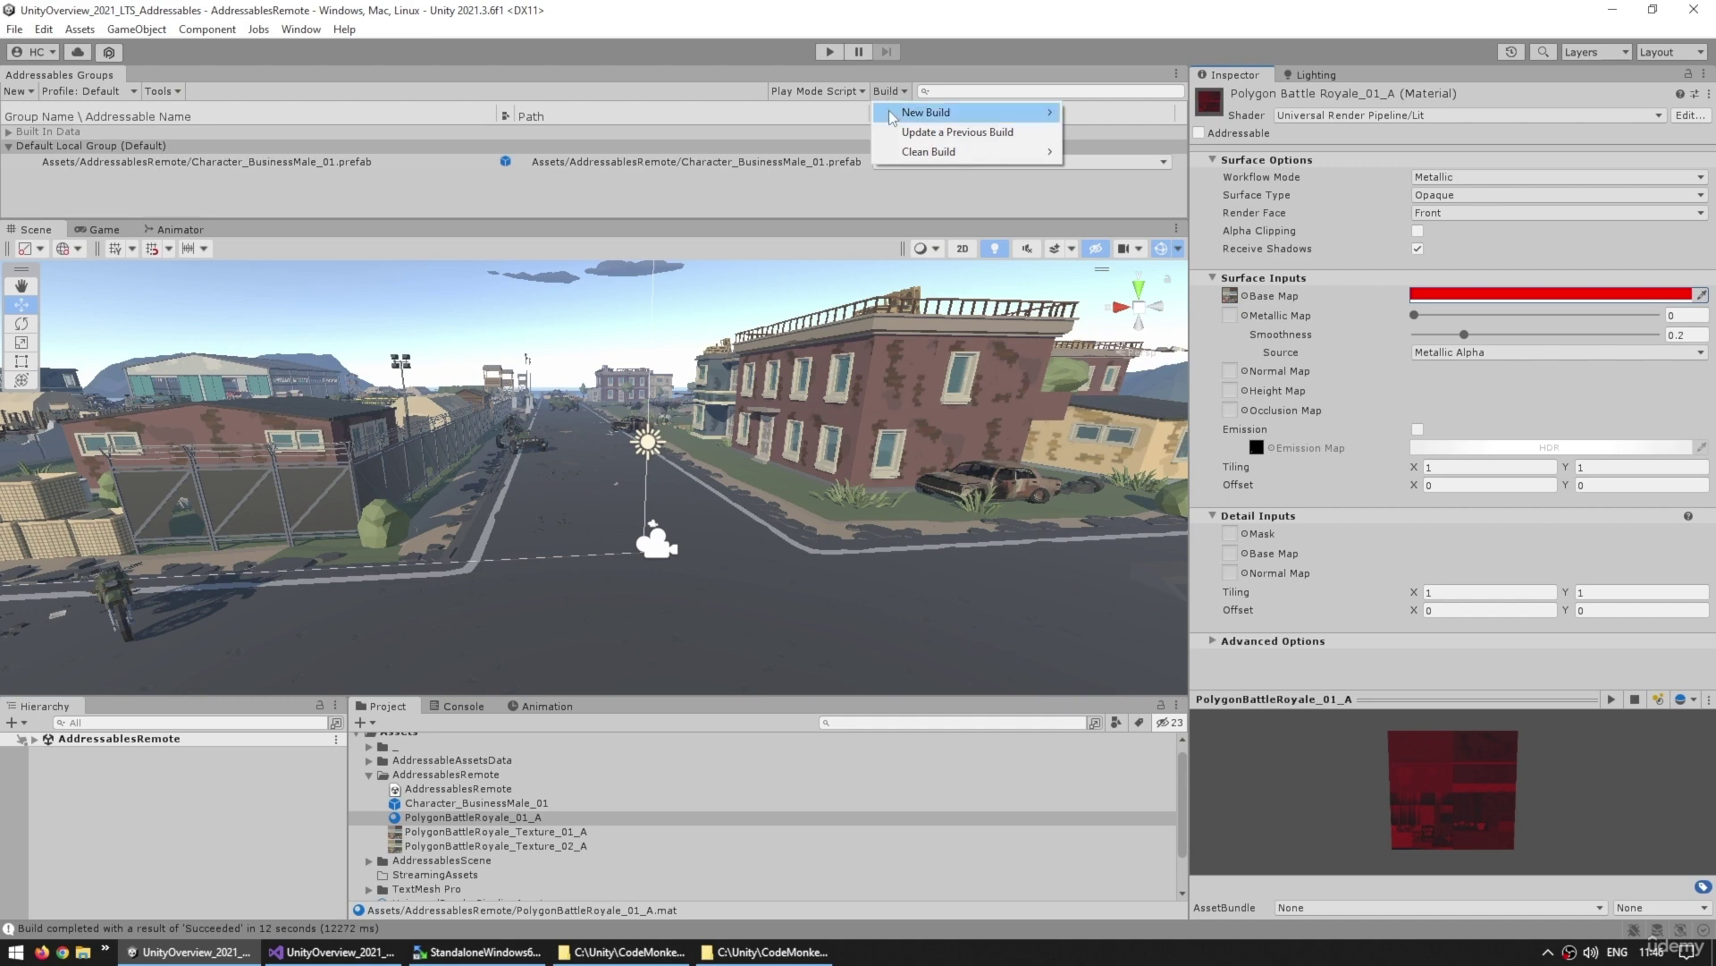
{"action": "mouse_move", "coordinate": [894, 114]}
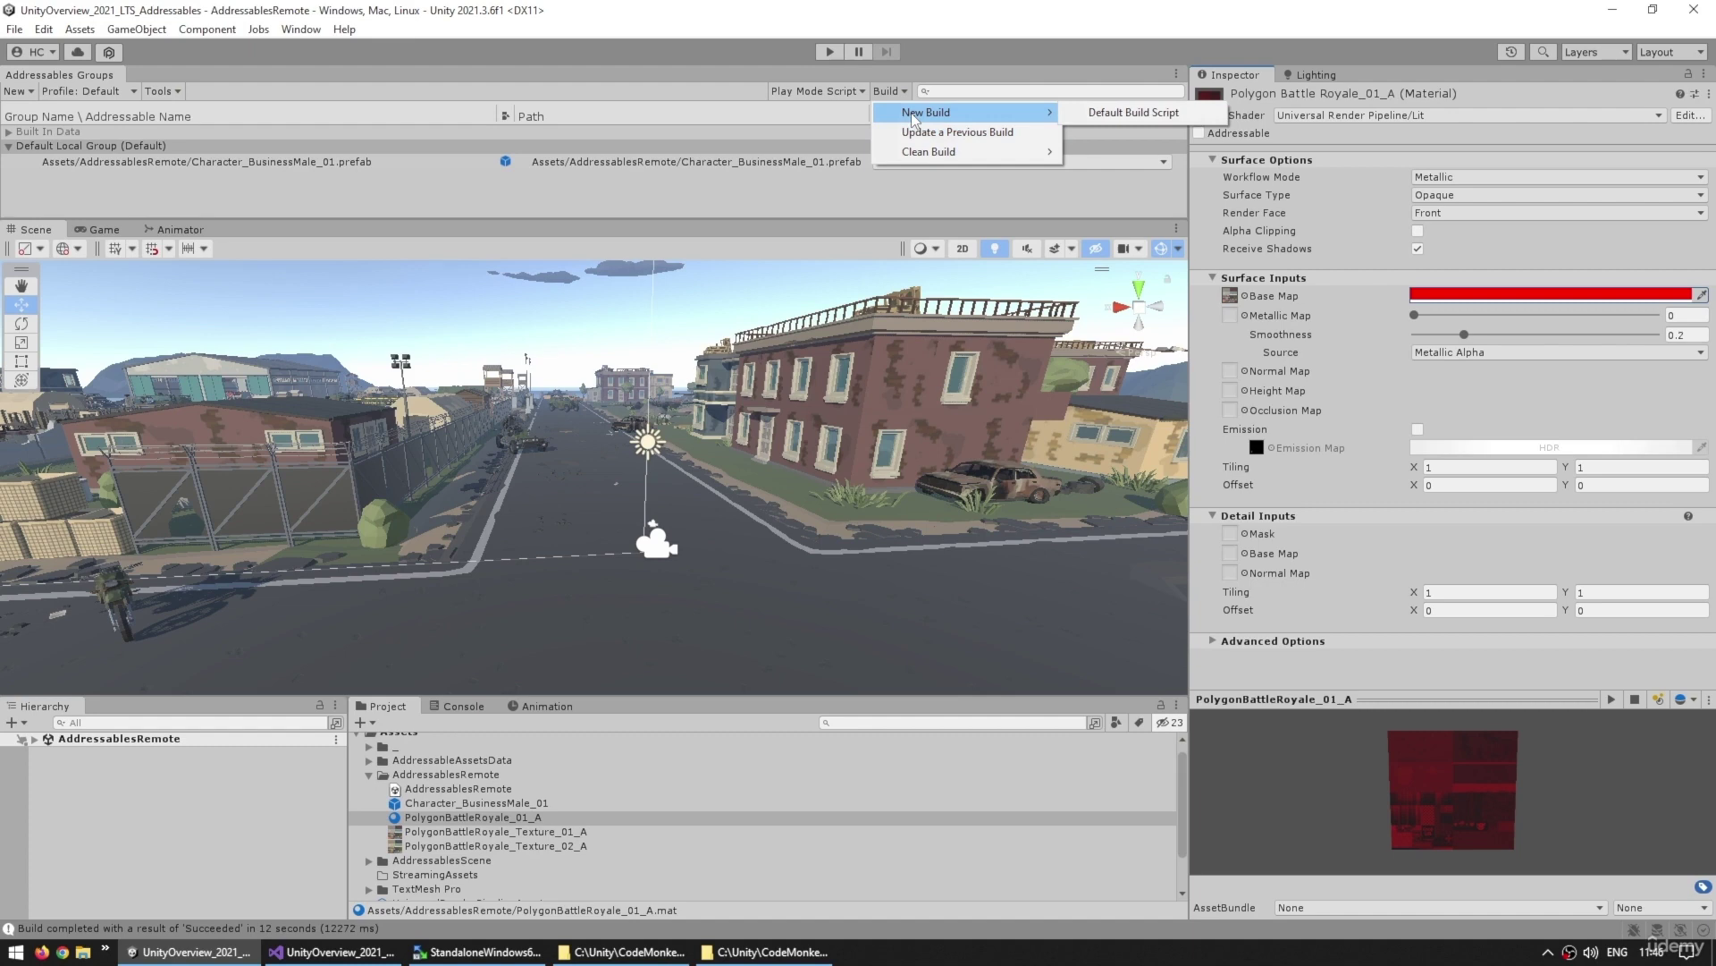
{"action": "left_click", "coordinate": [14, 28]}
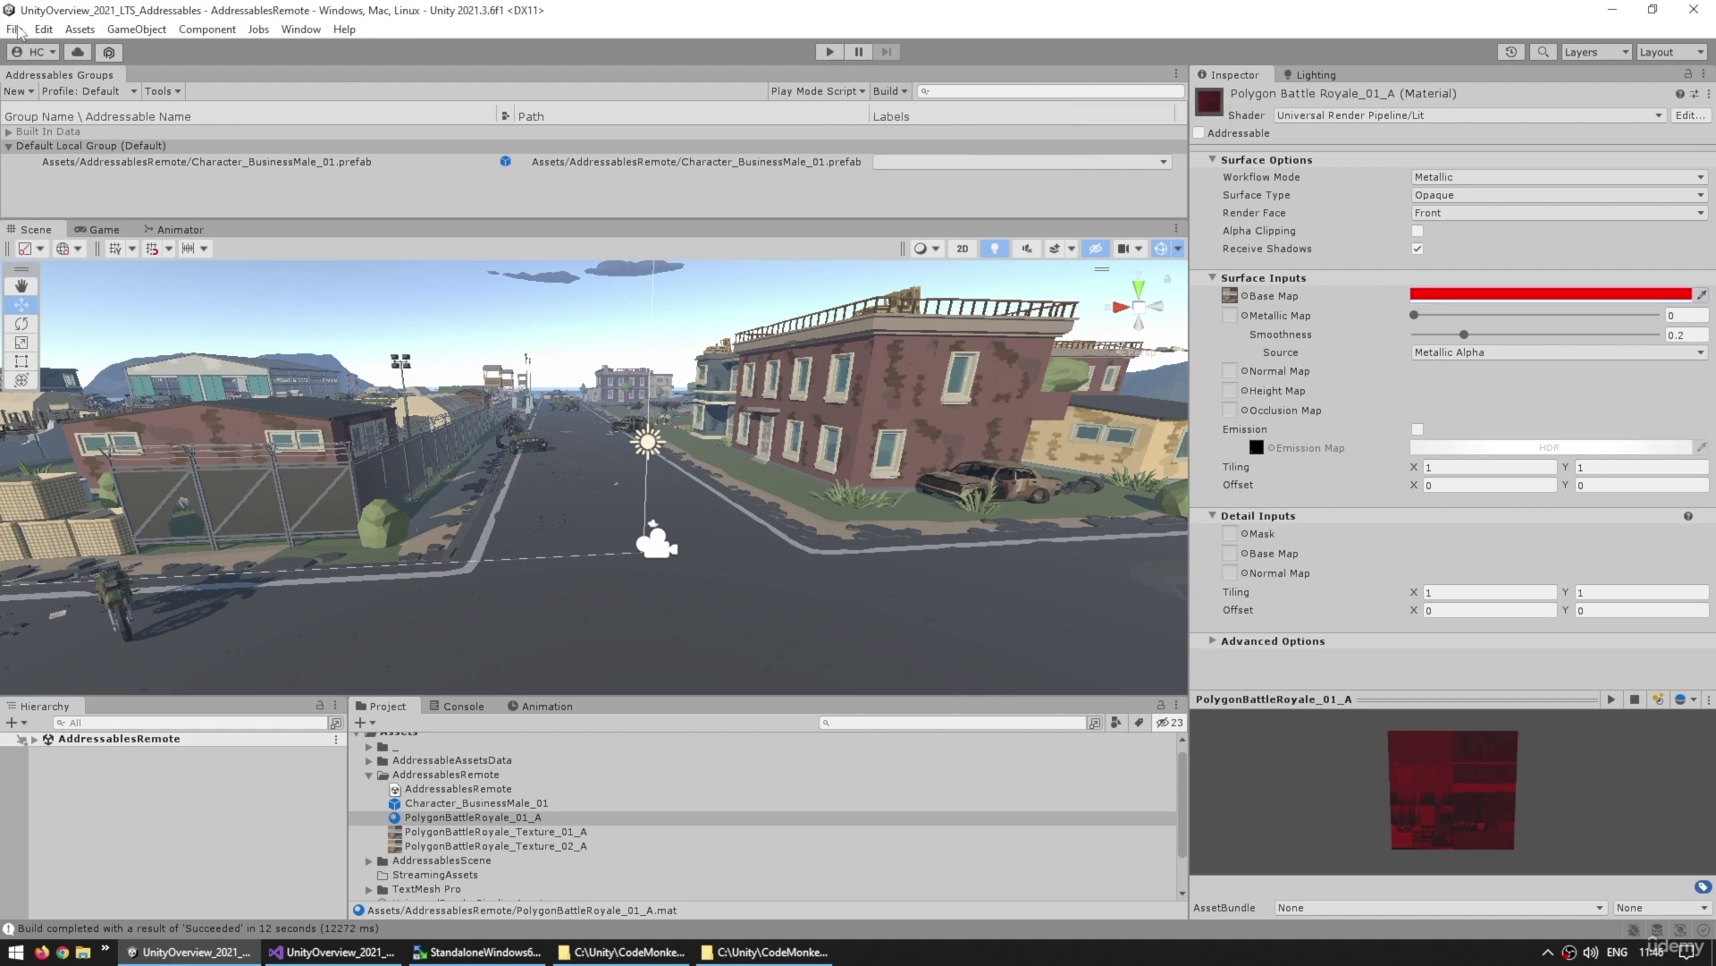
{"action": "left_click", "coordinate": [980, 43]}
Update the previous Addressables build using addressables_content_state.bin from AddressableAssetsData/Windows
{"action": "left_click", "coordinate": [879, 95]}
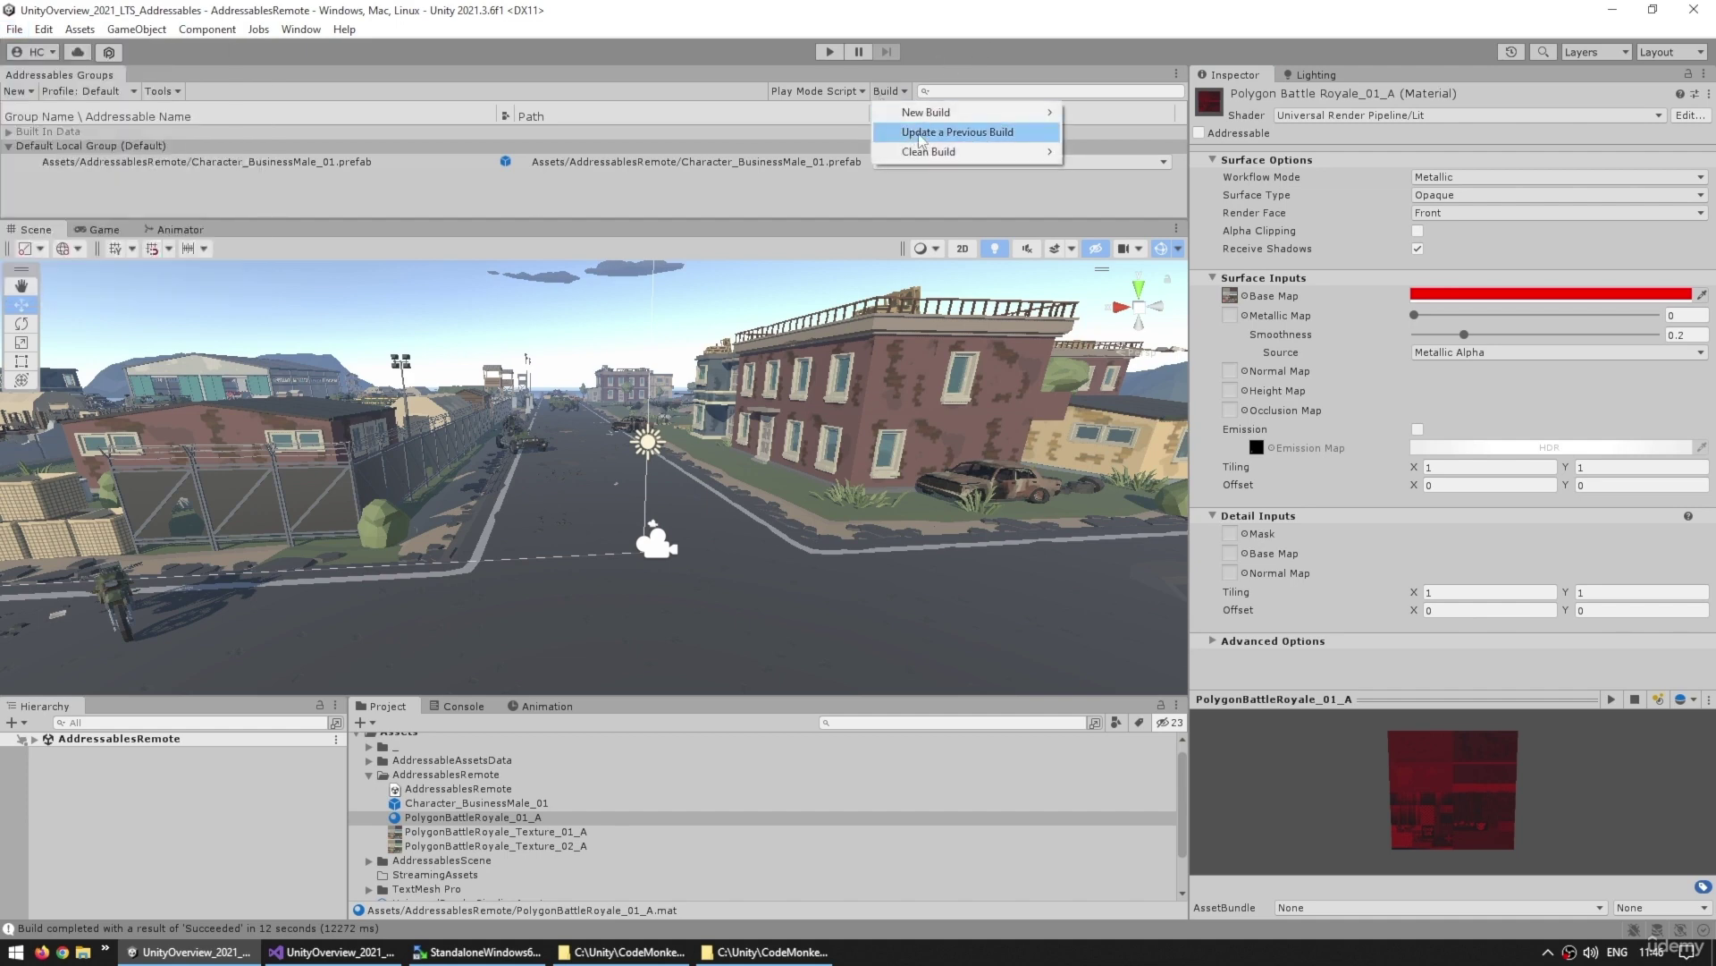
{"action": "left_click", "coordinate": [921, 134]}
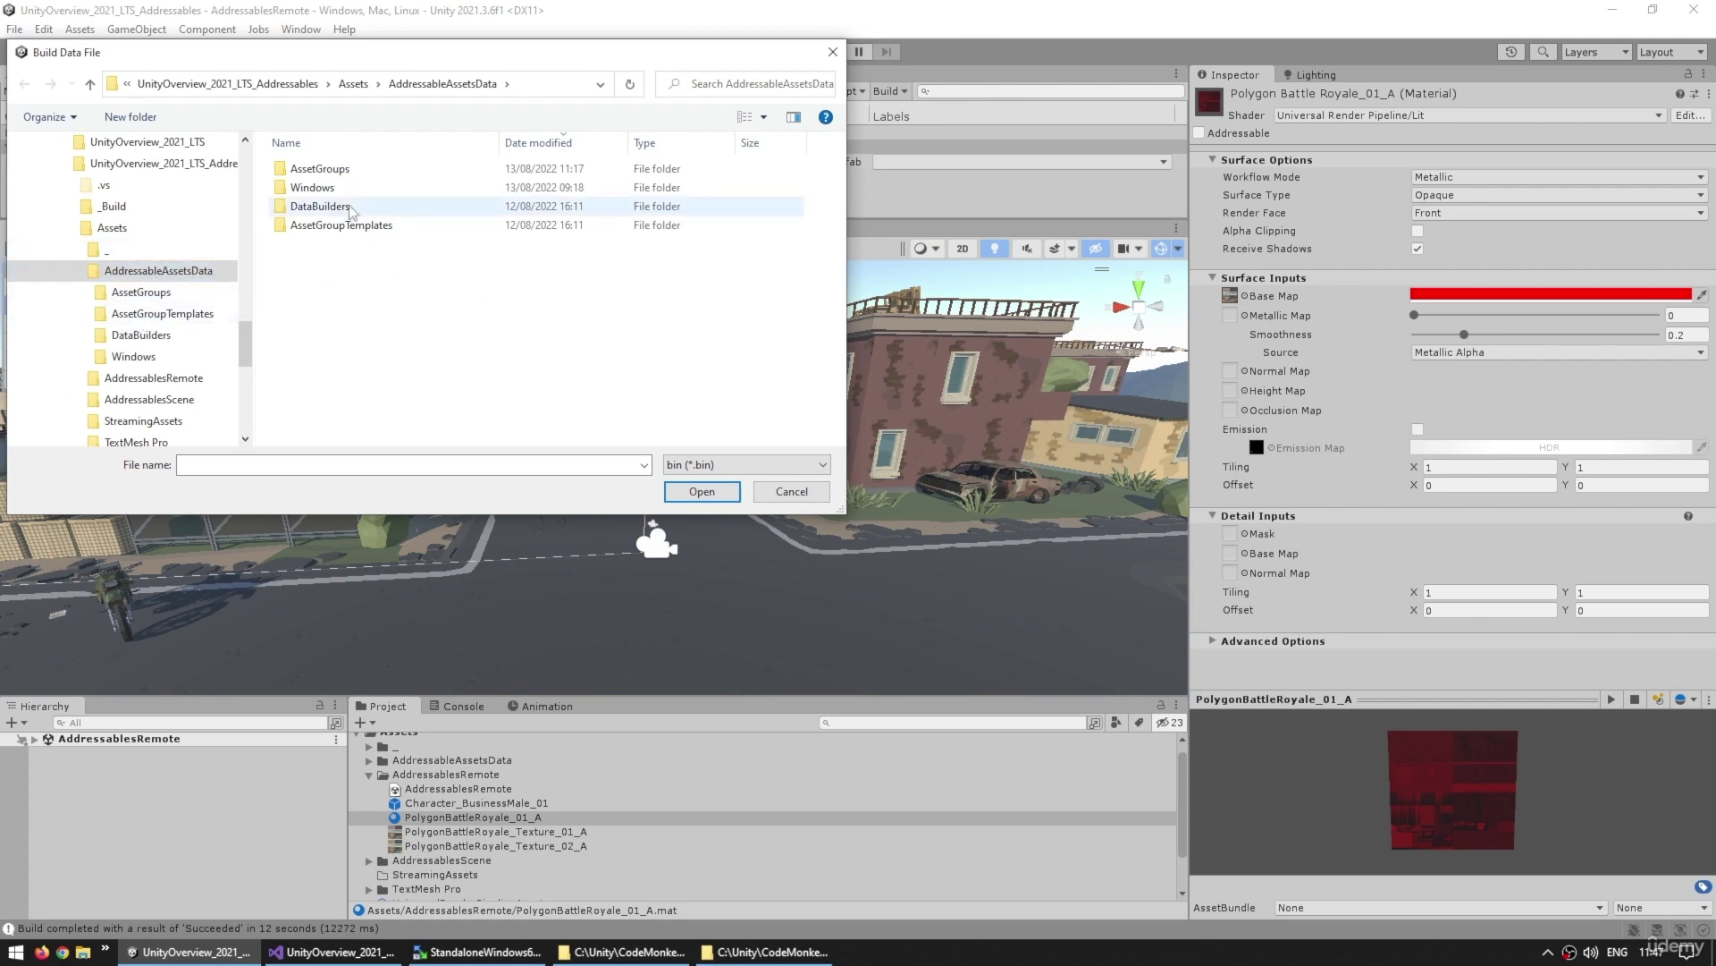
{"action": "double_click", "coordinate": [315, 190]}
{"action": "left_click", "coordinate": [347, 172]}
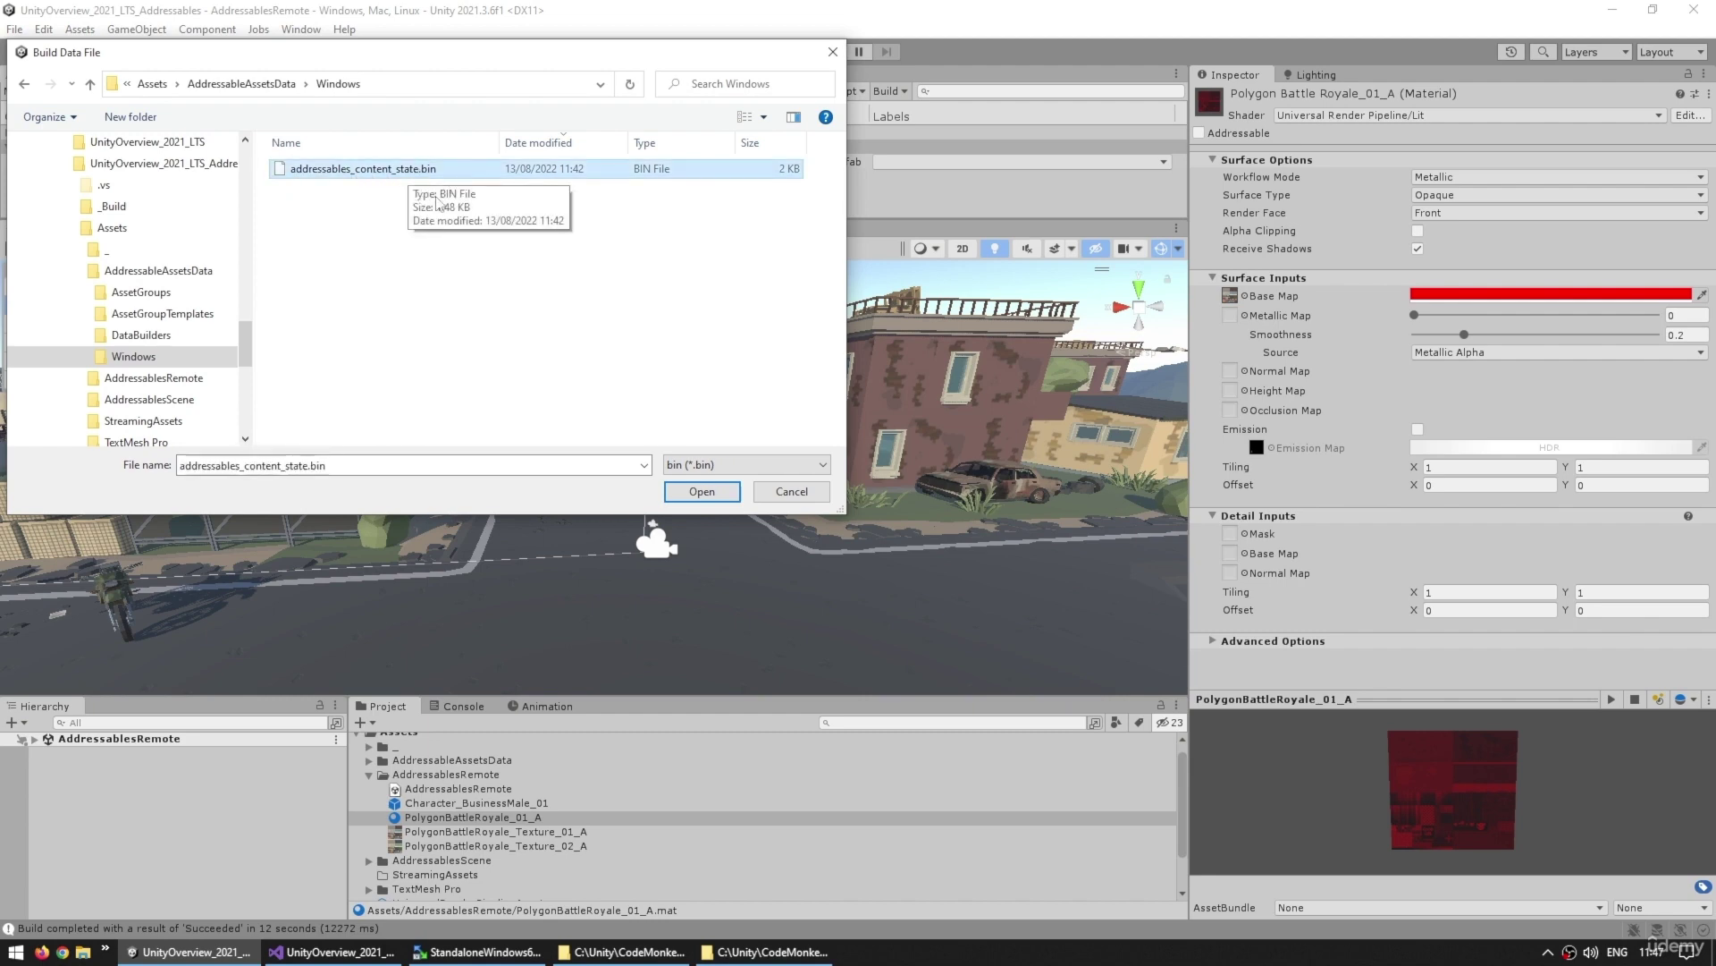
{"action": "double_click", "coordinate": [397, 171]}
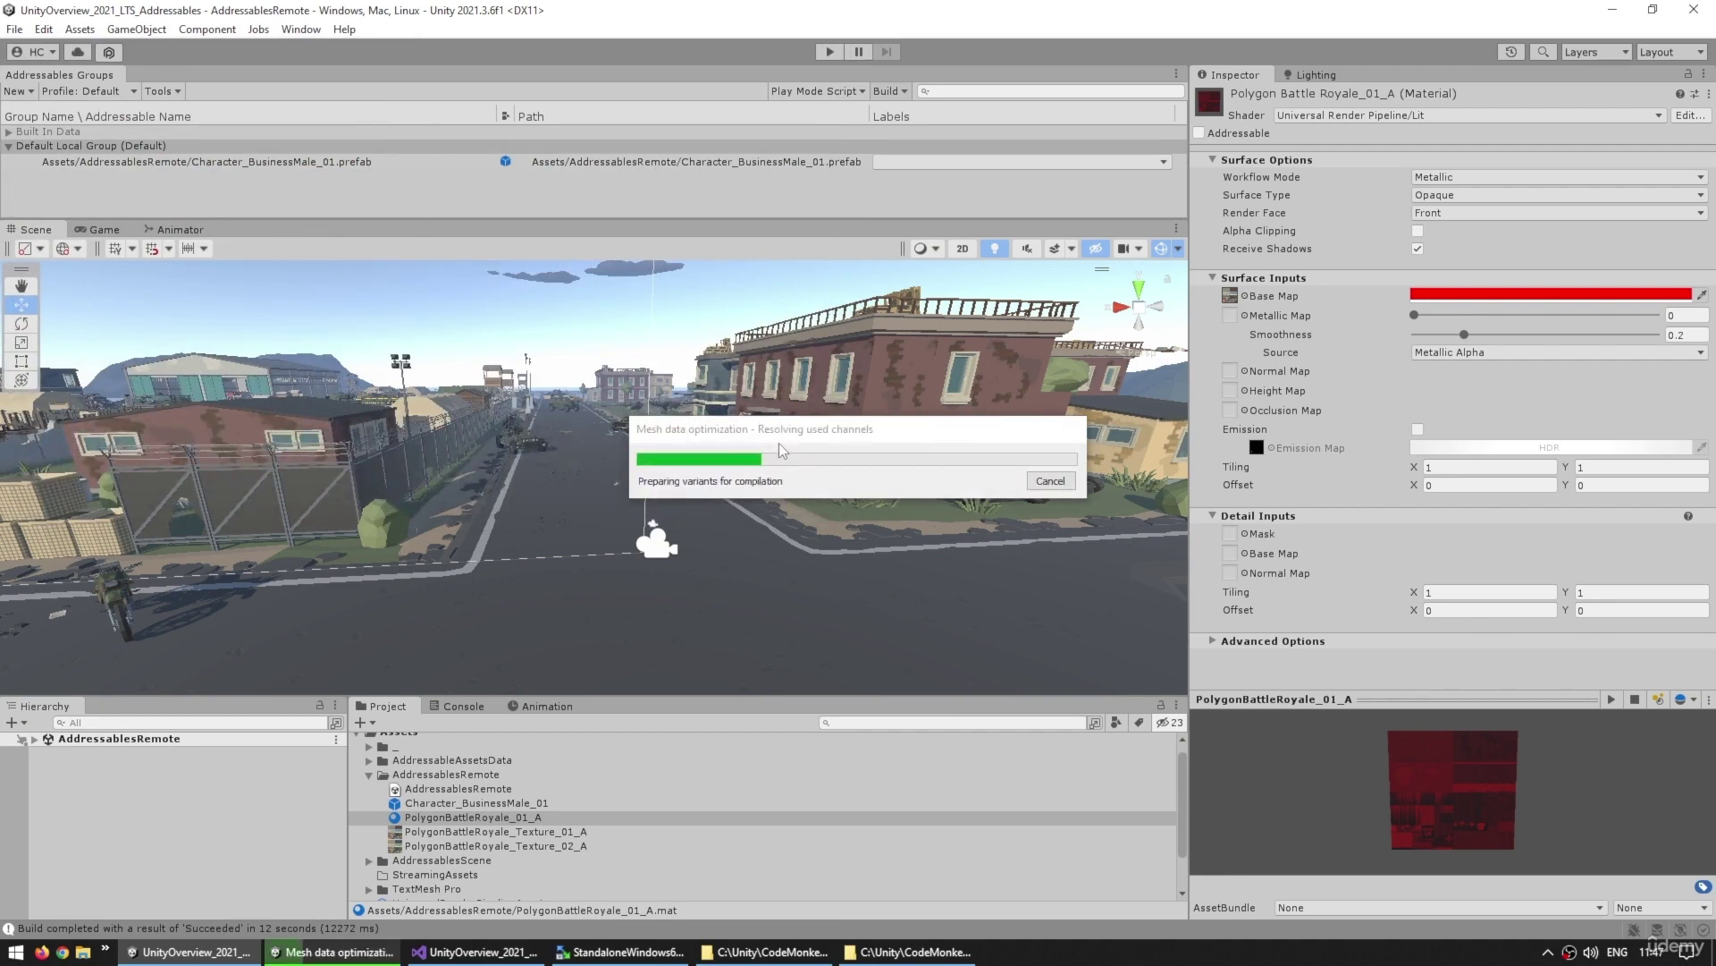
From ServerData, upload the regenerated catalog .hash and .json files and newest defaultlocalgroup bundle to /public_html/addressables/StandaloneWindows64 through WinSCP, overwriting existing files
{"action": "key", "text": "alt+Tab"}
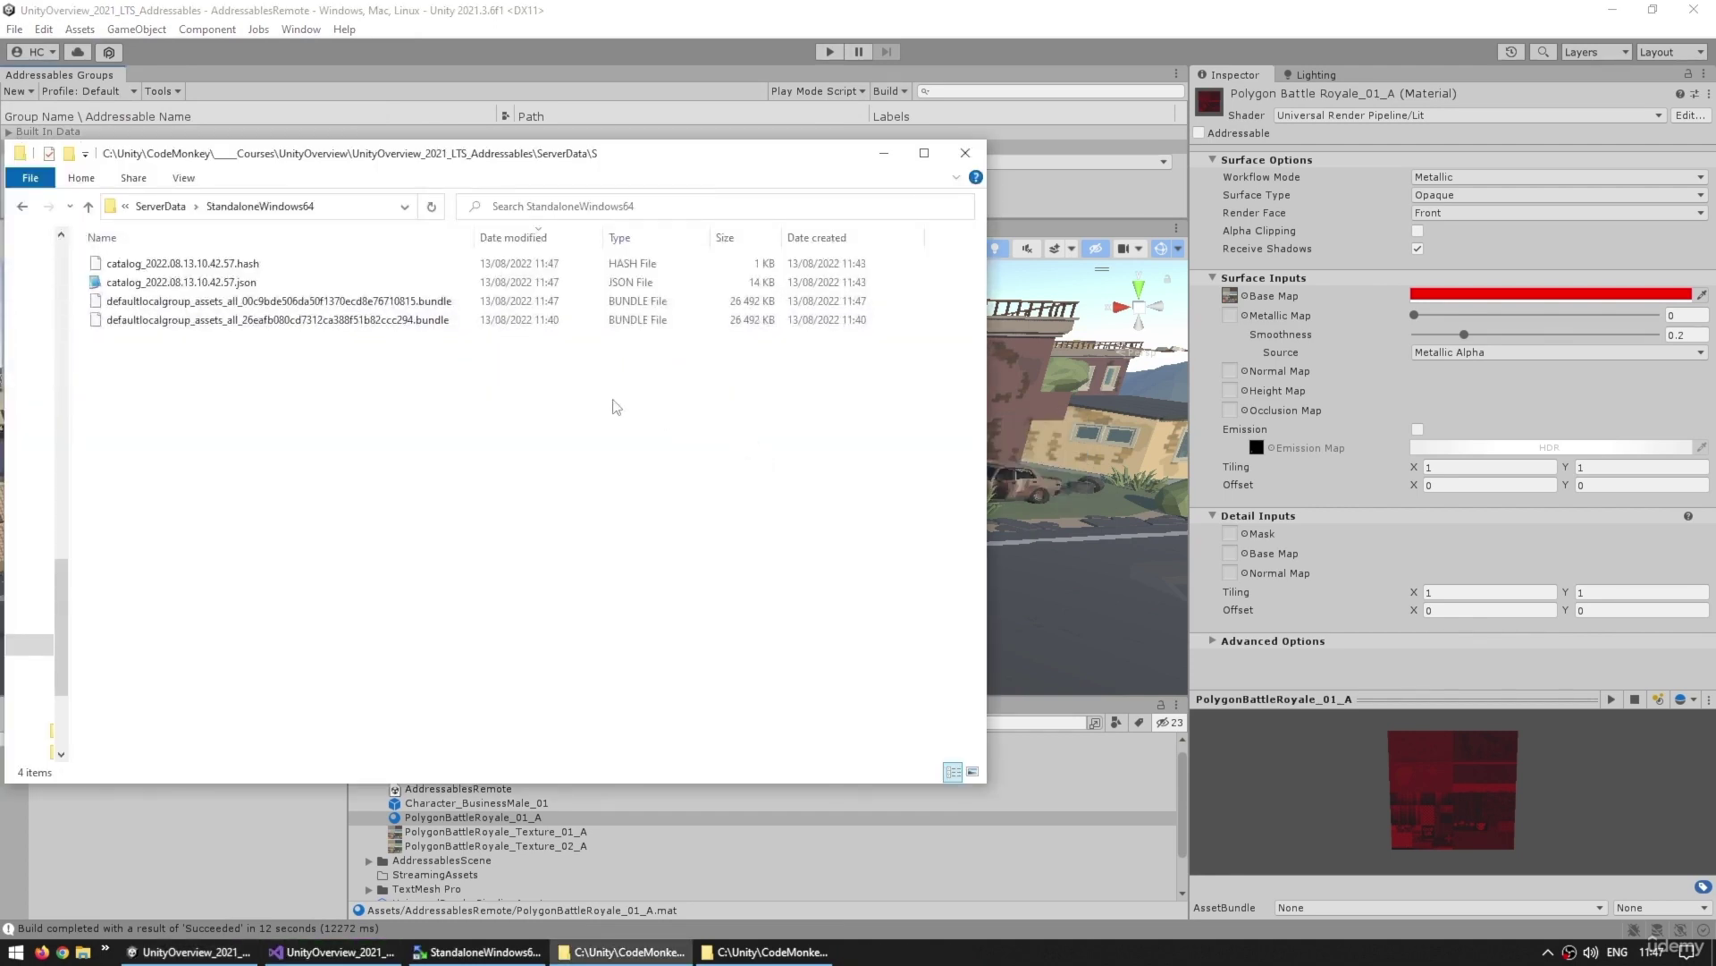
{"action": "left_click", "coordinate": [223, 281]}
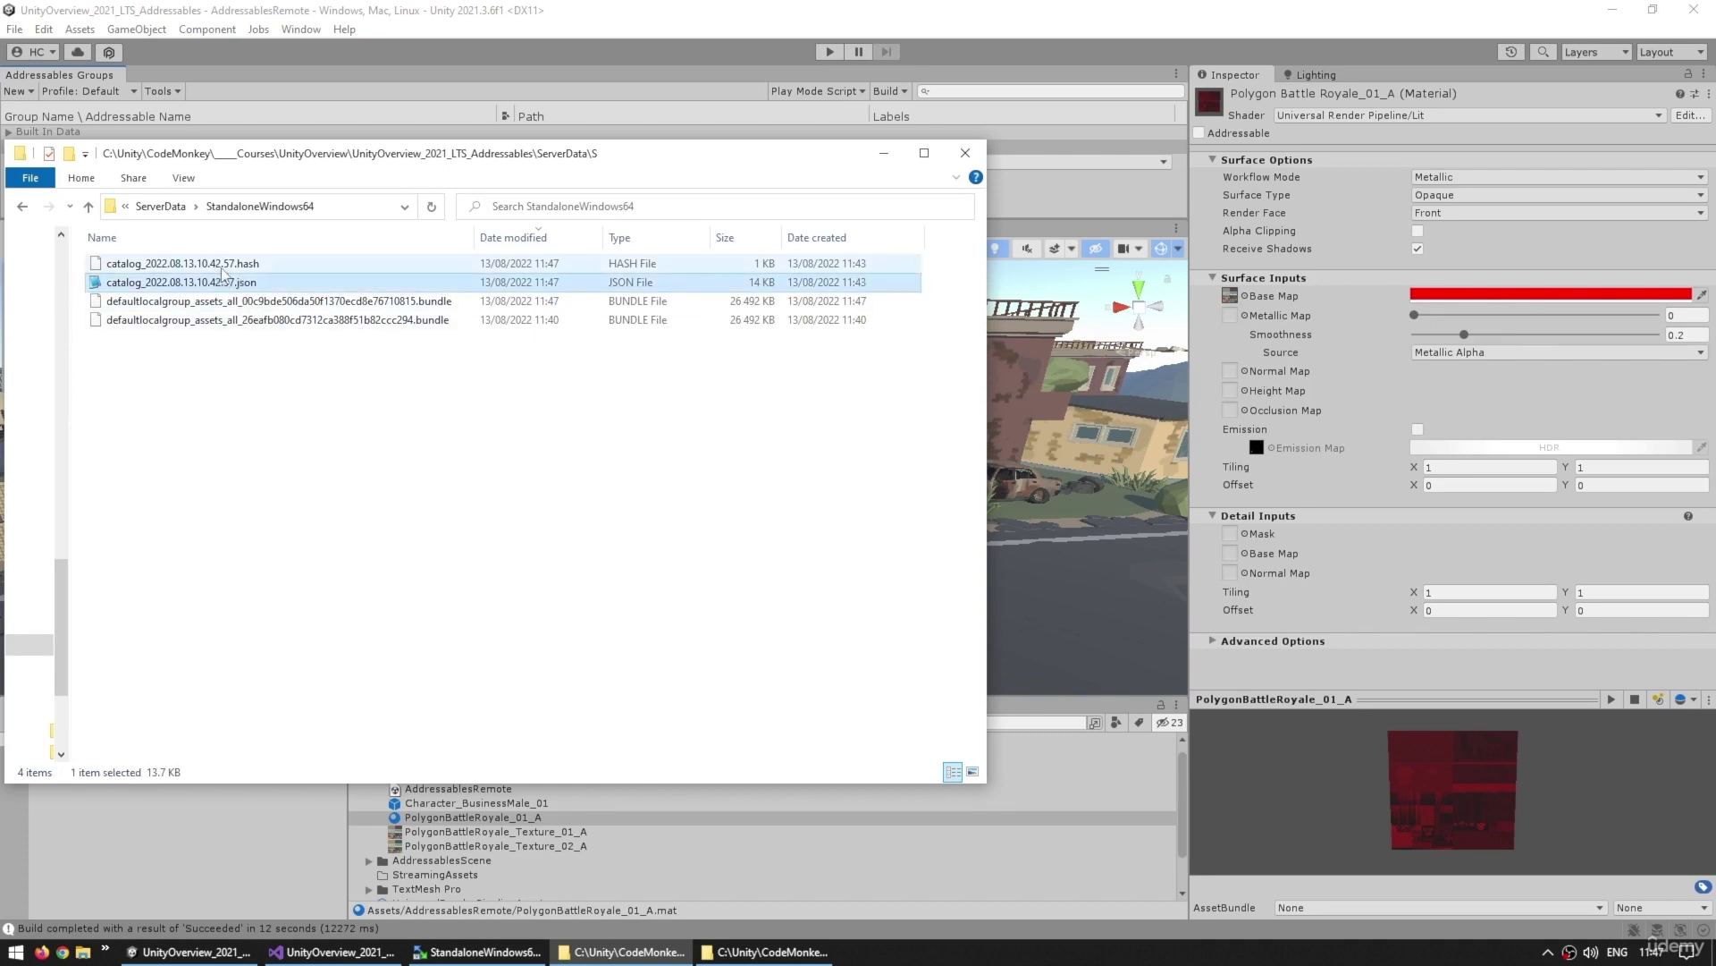
{"action": "left_click", "coordinate": [179, 263]}
{"action": "left_click", "coordinate": [177, 281], "text": "shift"}
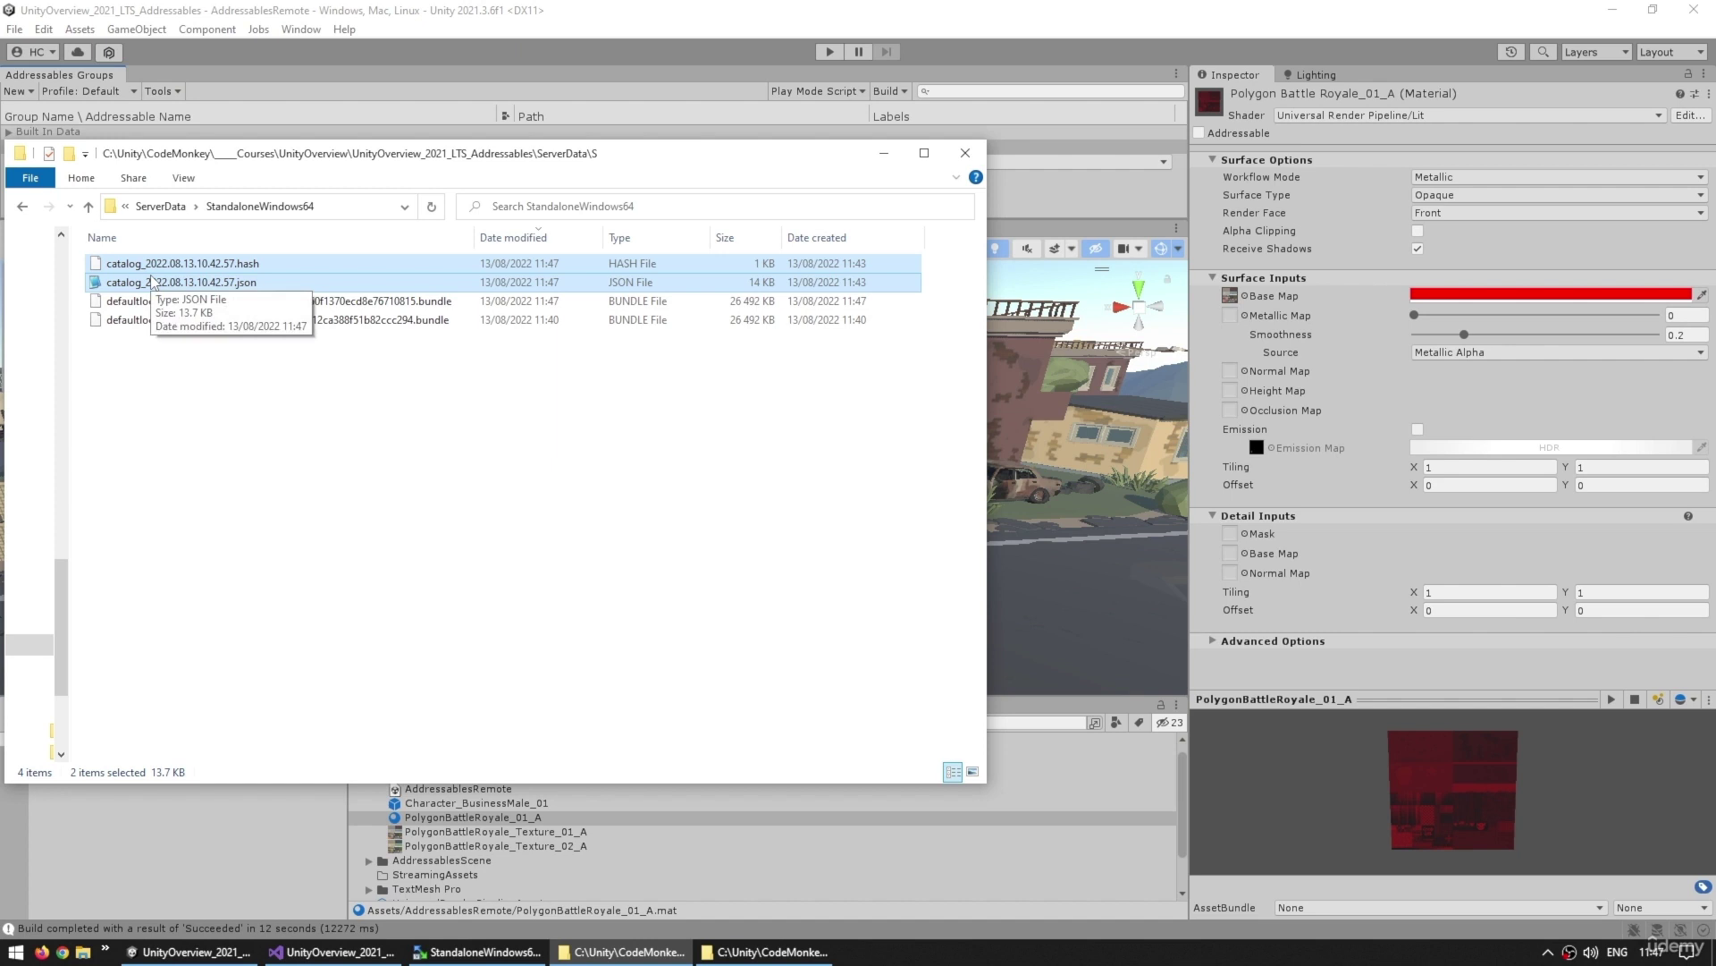
{"action": "left_click", "coordinate": [432, 304]}
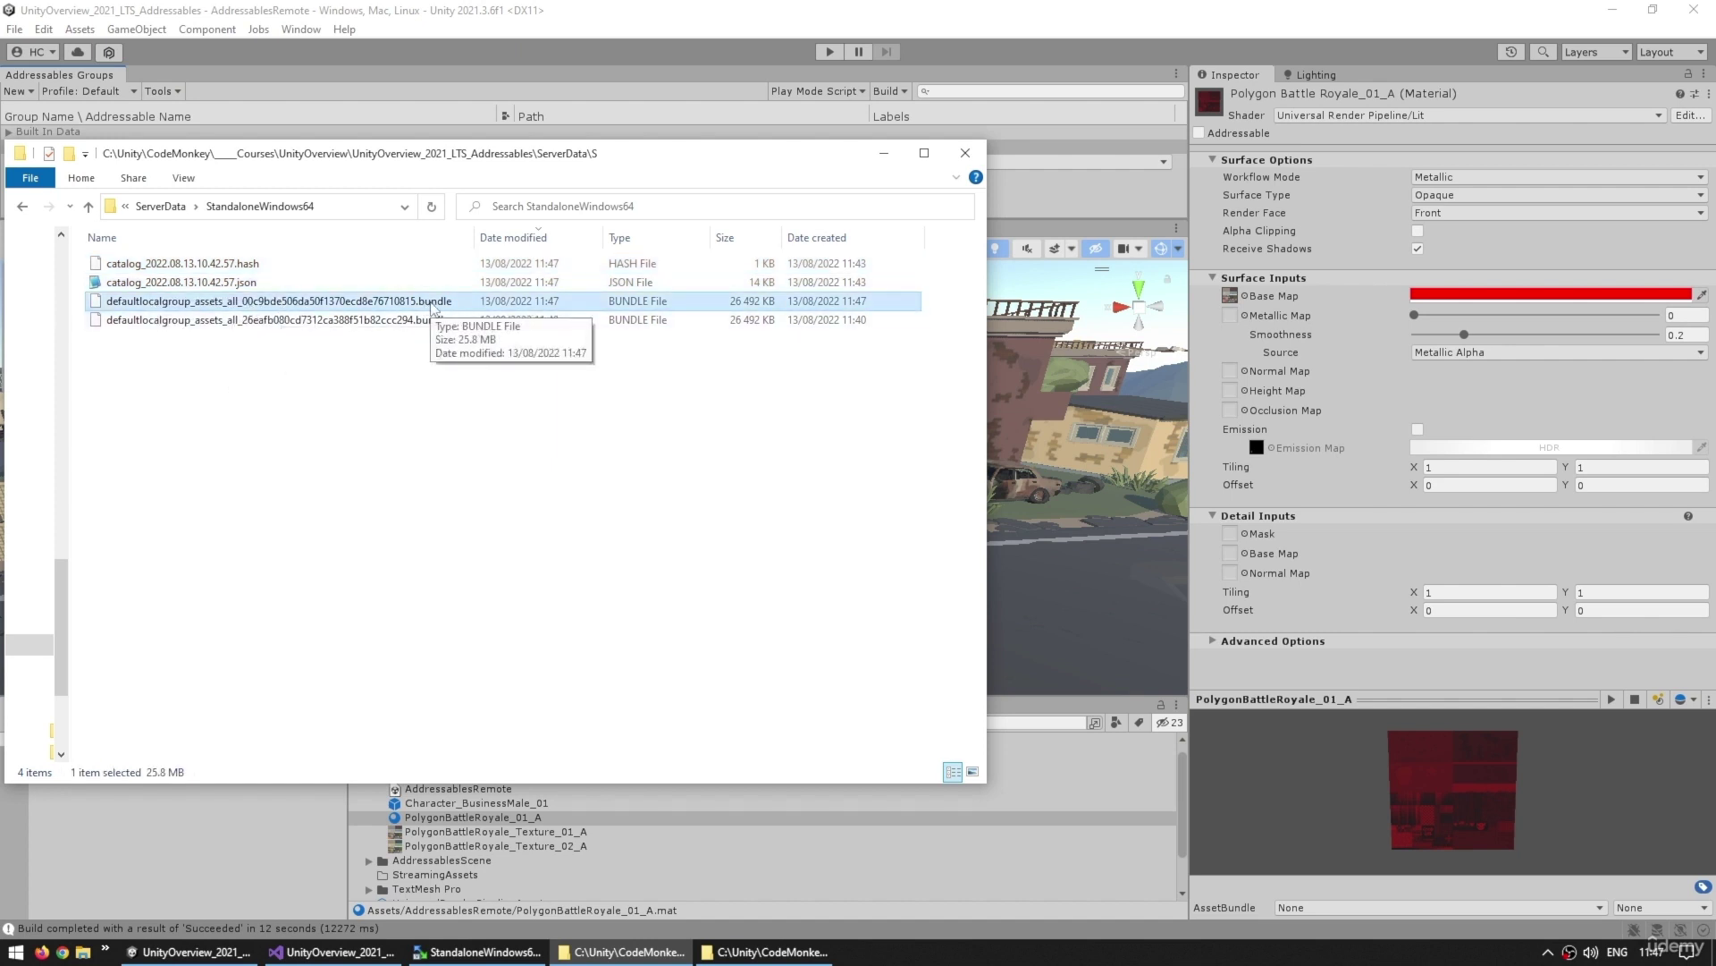
{"action": "left_click", "coordinate": [738, 543]}
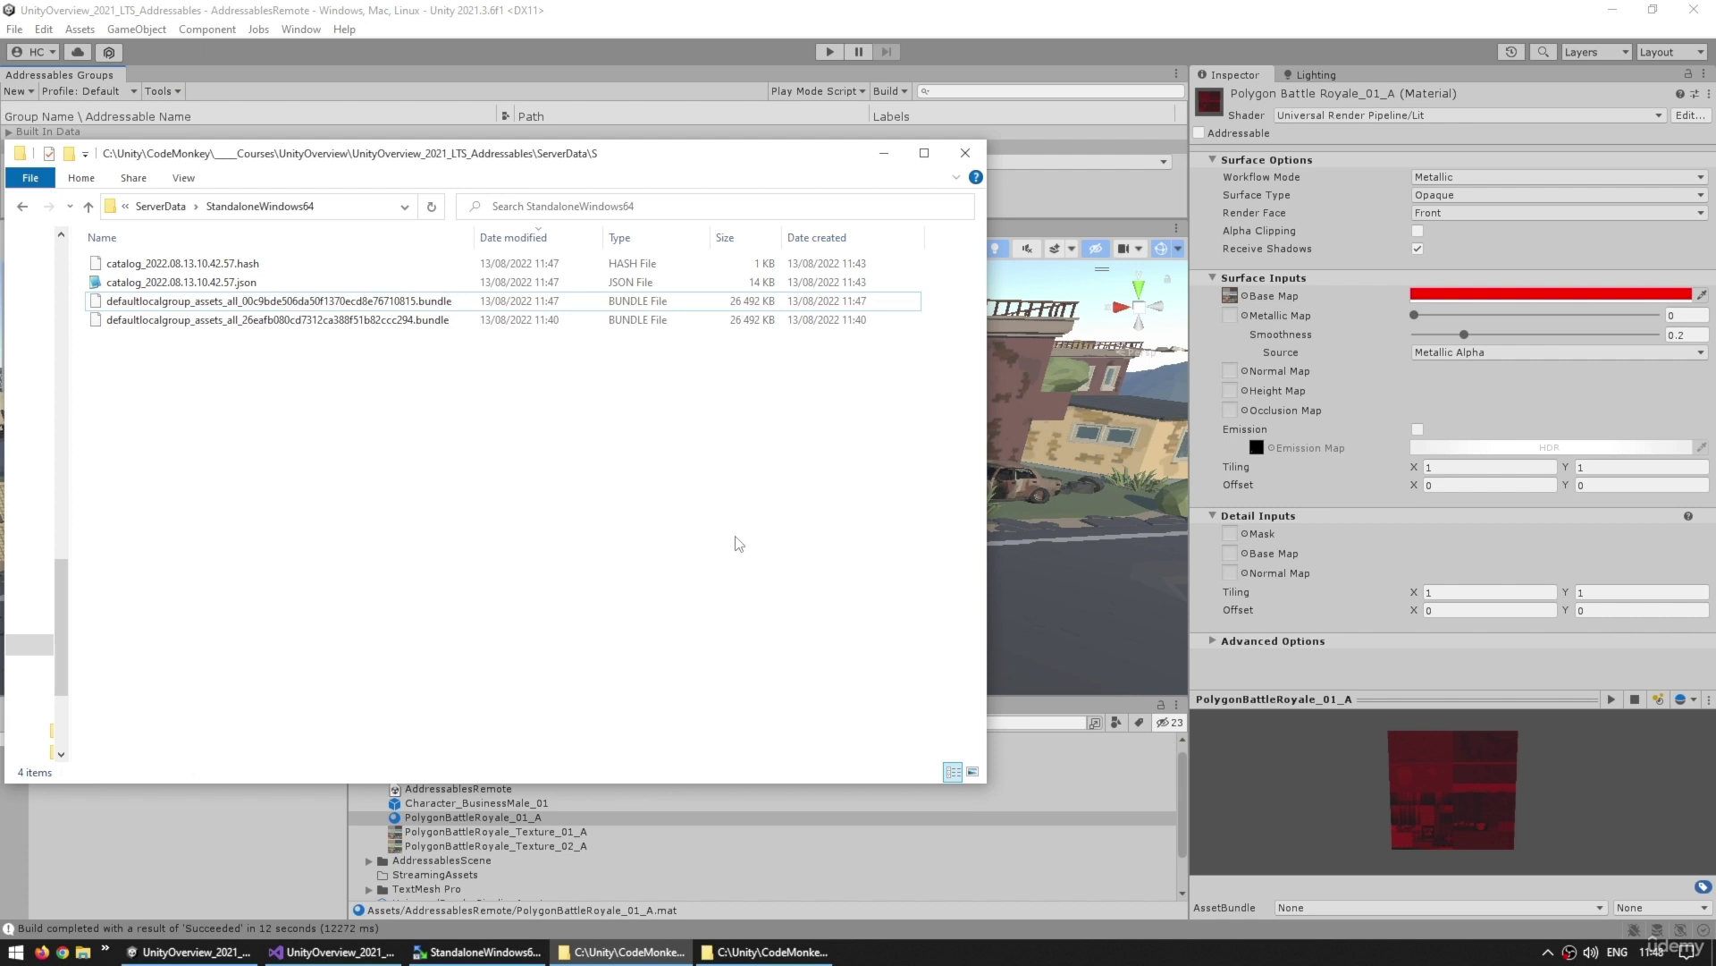
{"action": "left_click_drag", "start_coordinate": [944, 289], "coordinate": [699, 259]}
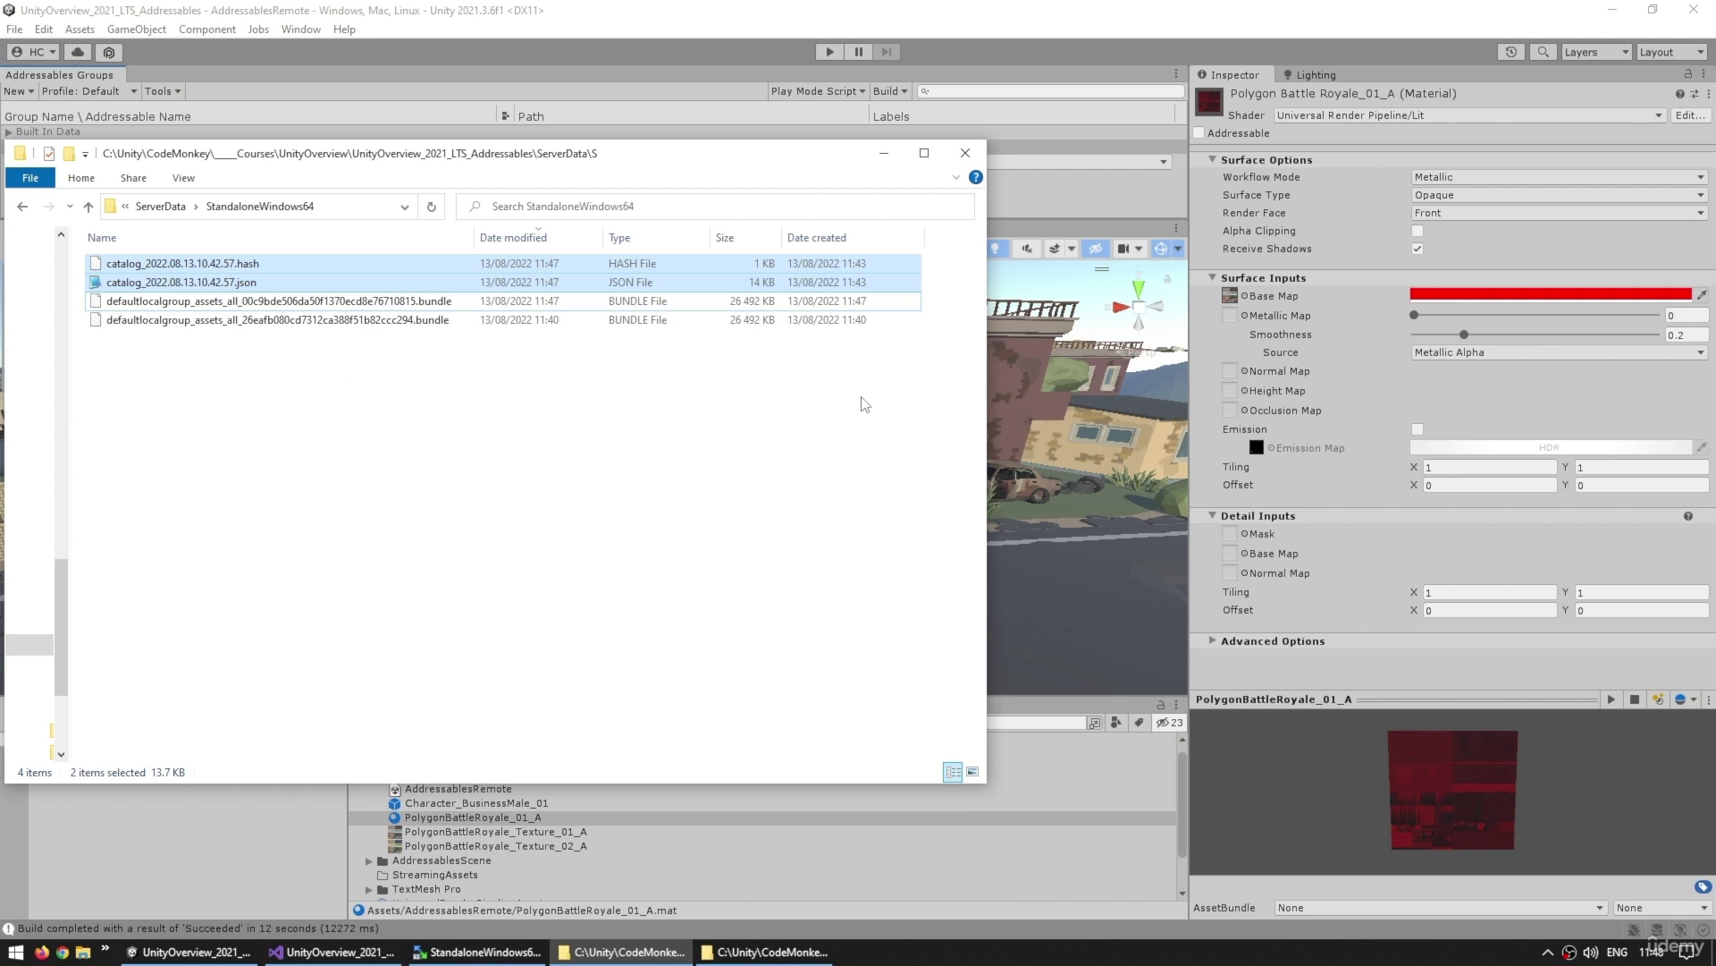
{"action": "left_click", "coordinate": [870, 301]}
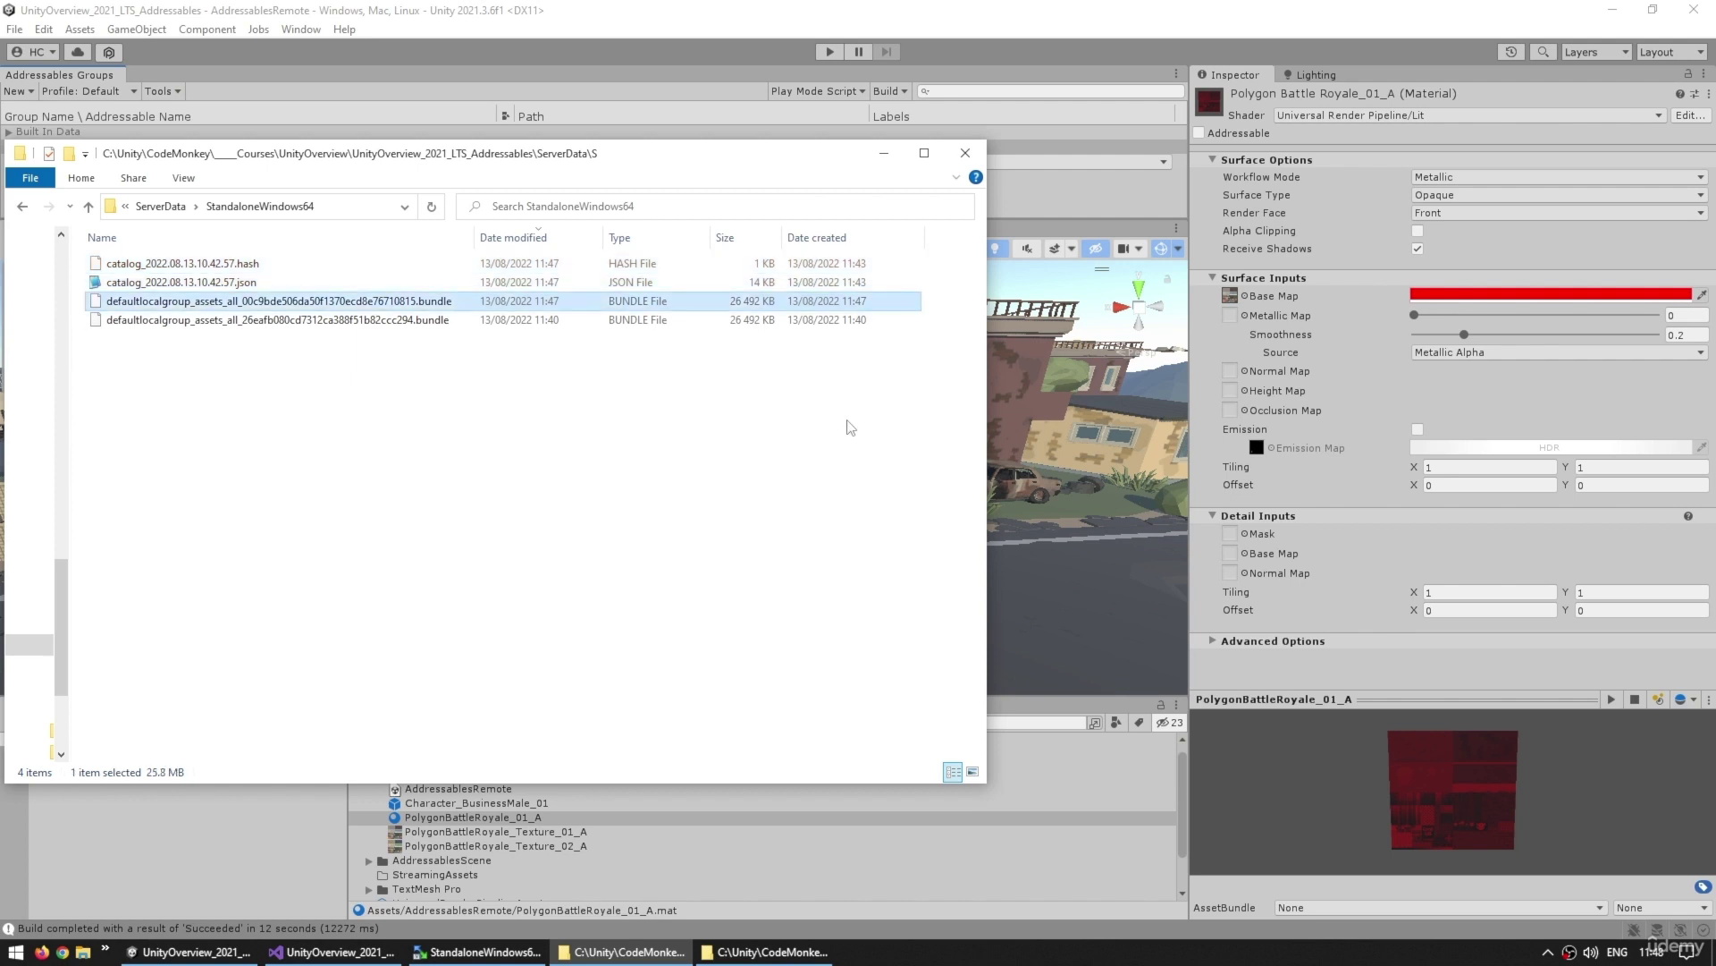
{"action": "left_click", "coordinate": [850, 428]}
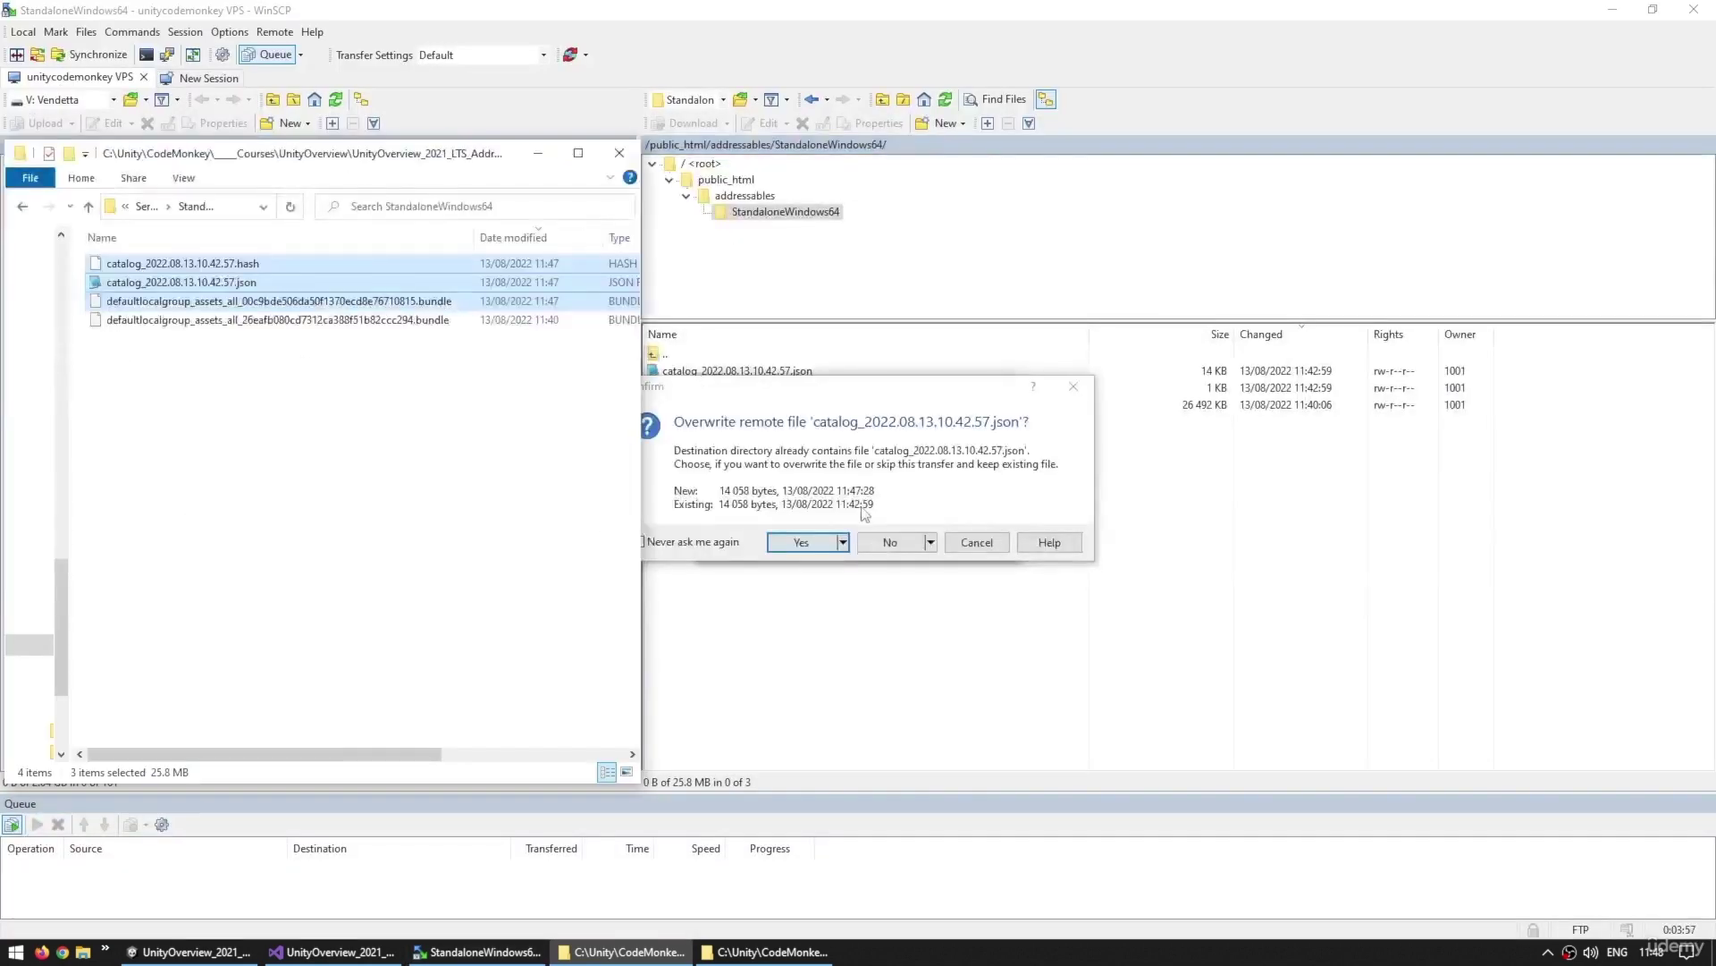
{"action": "left_click", "coordinate": [843, 542]}
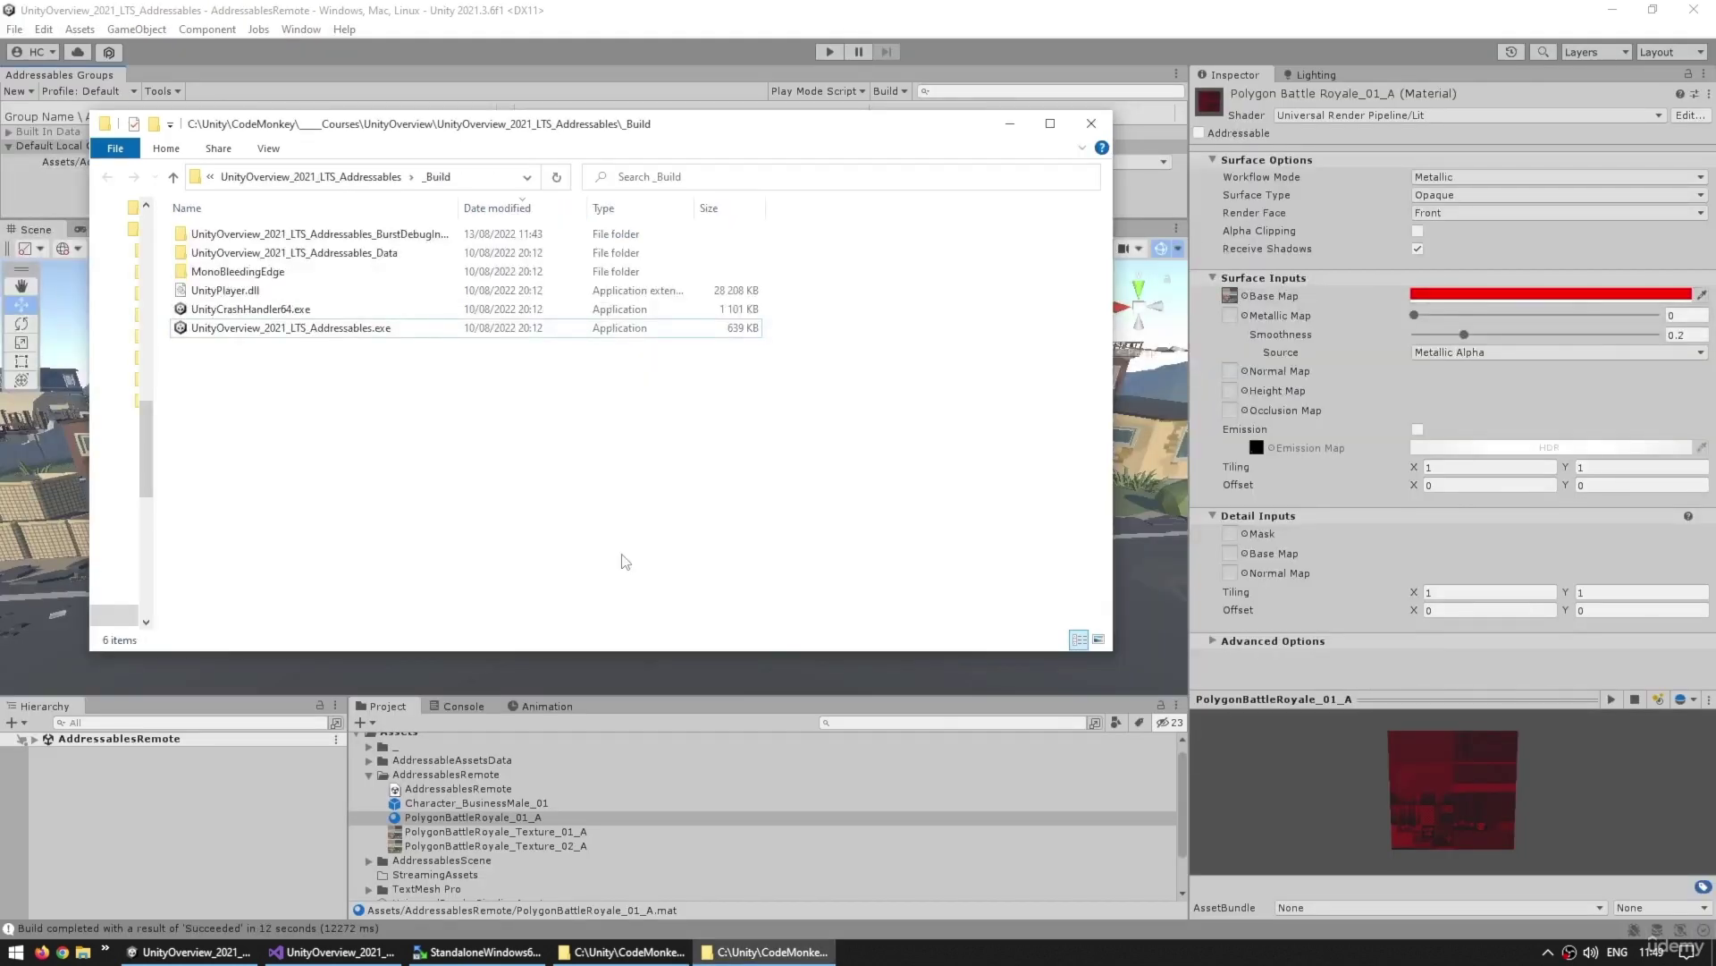
Run UnityOverview_2021_LTS_Addressables.exe from the _Build folder to test the updated remote content
{"action": "left_click", "coordinate": [323, 329]}
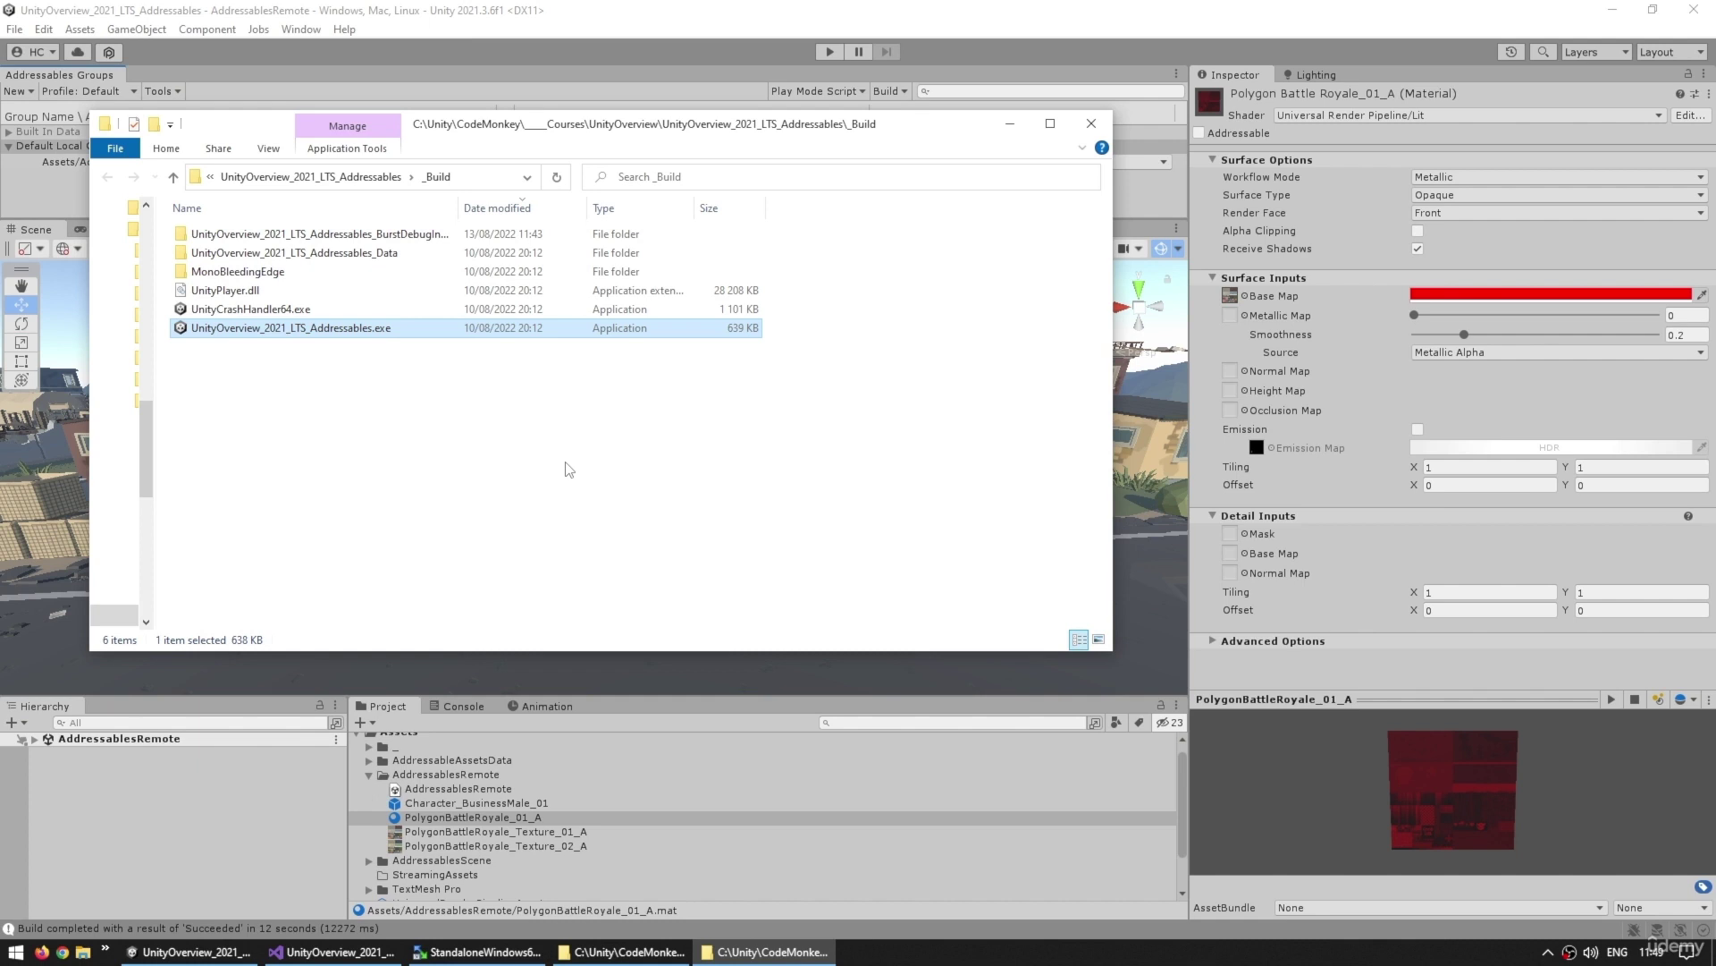
{"action": "double_click", "coordinate": [375, 329]}
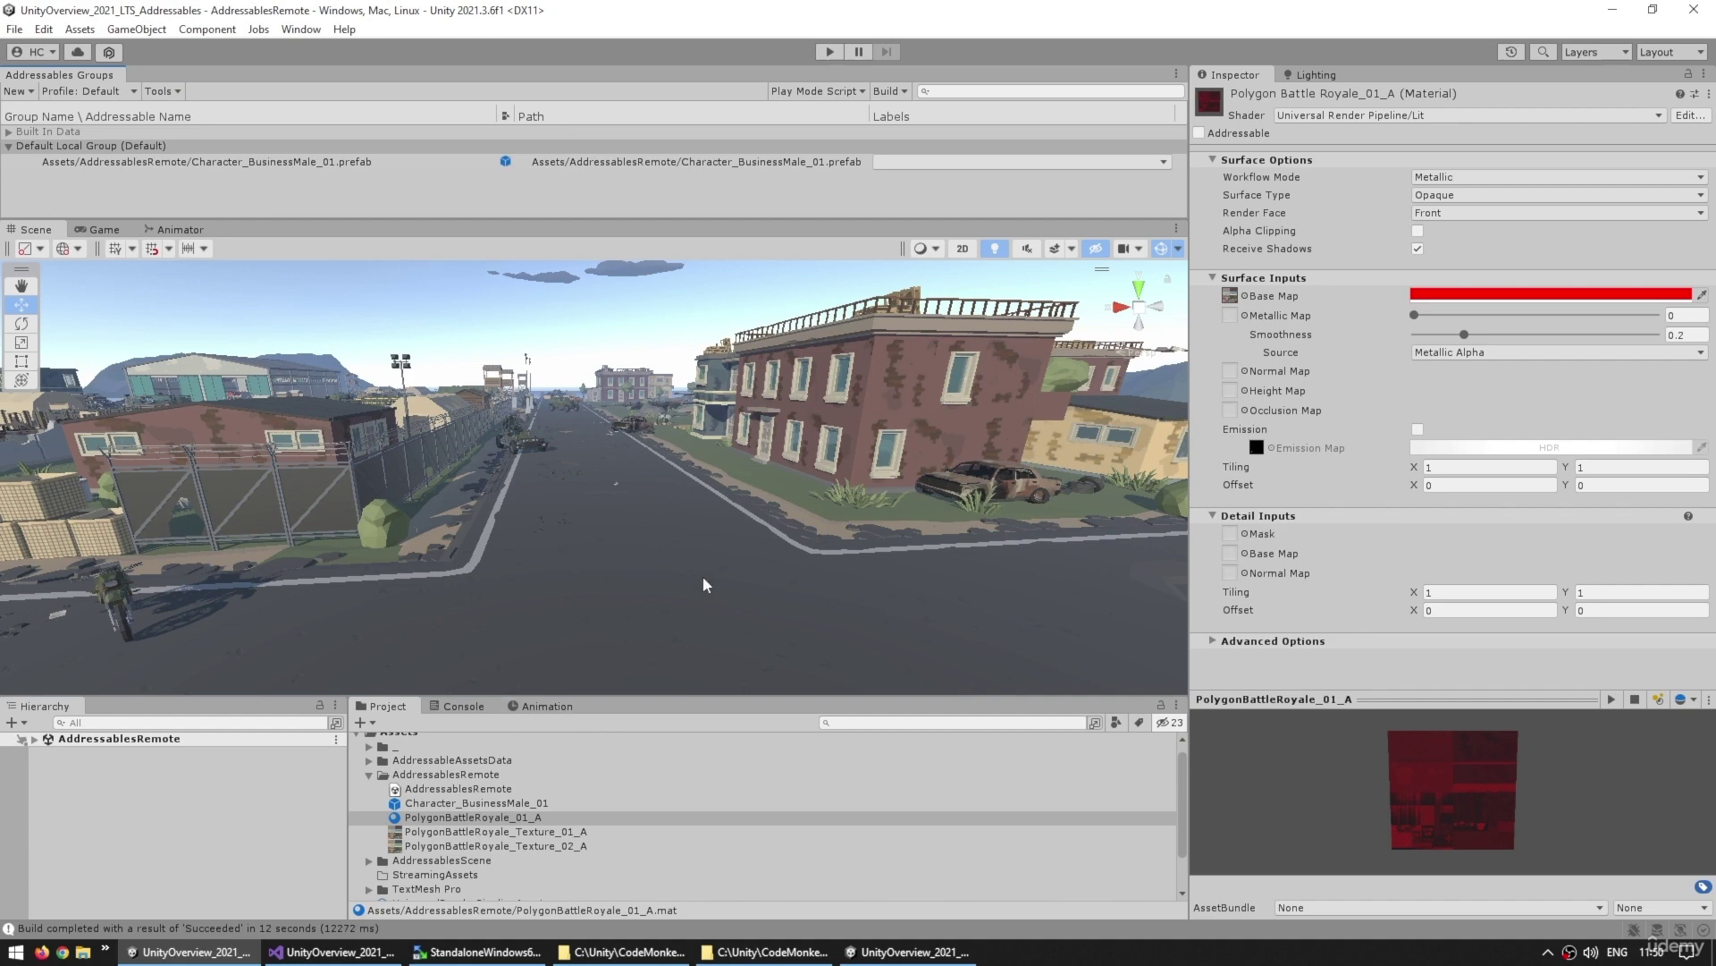
In Unity, reset the PolygonBattleRoyale_01_A material's Base Map tint to white and assign PolygonBattleRoyale_Texture_02_A as its Base Map texture
{"action": "left_click", "coordinate": [1551, 294]}
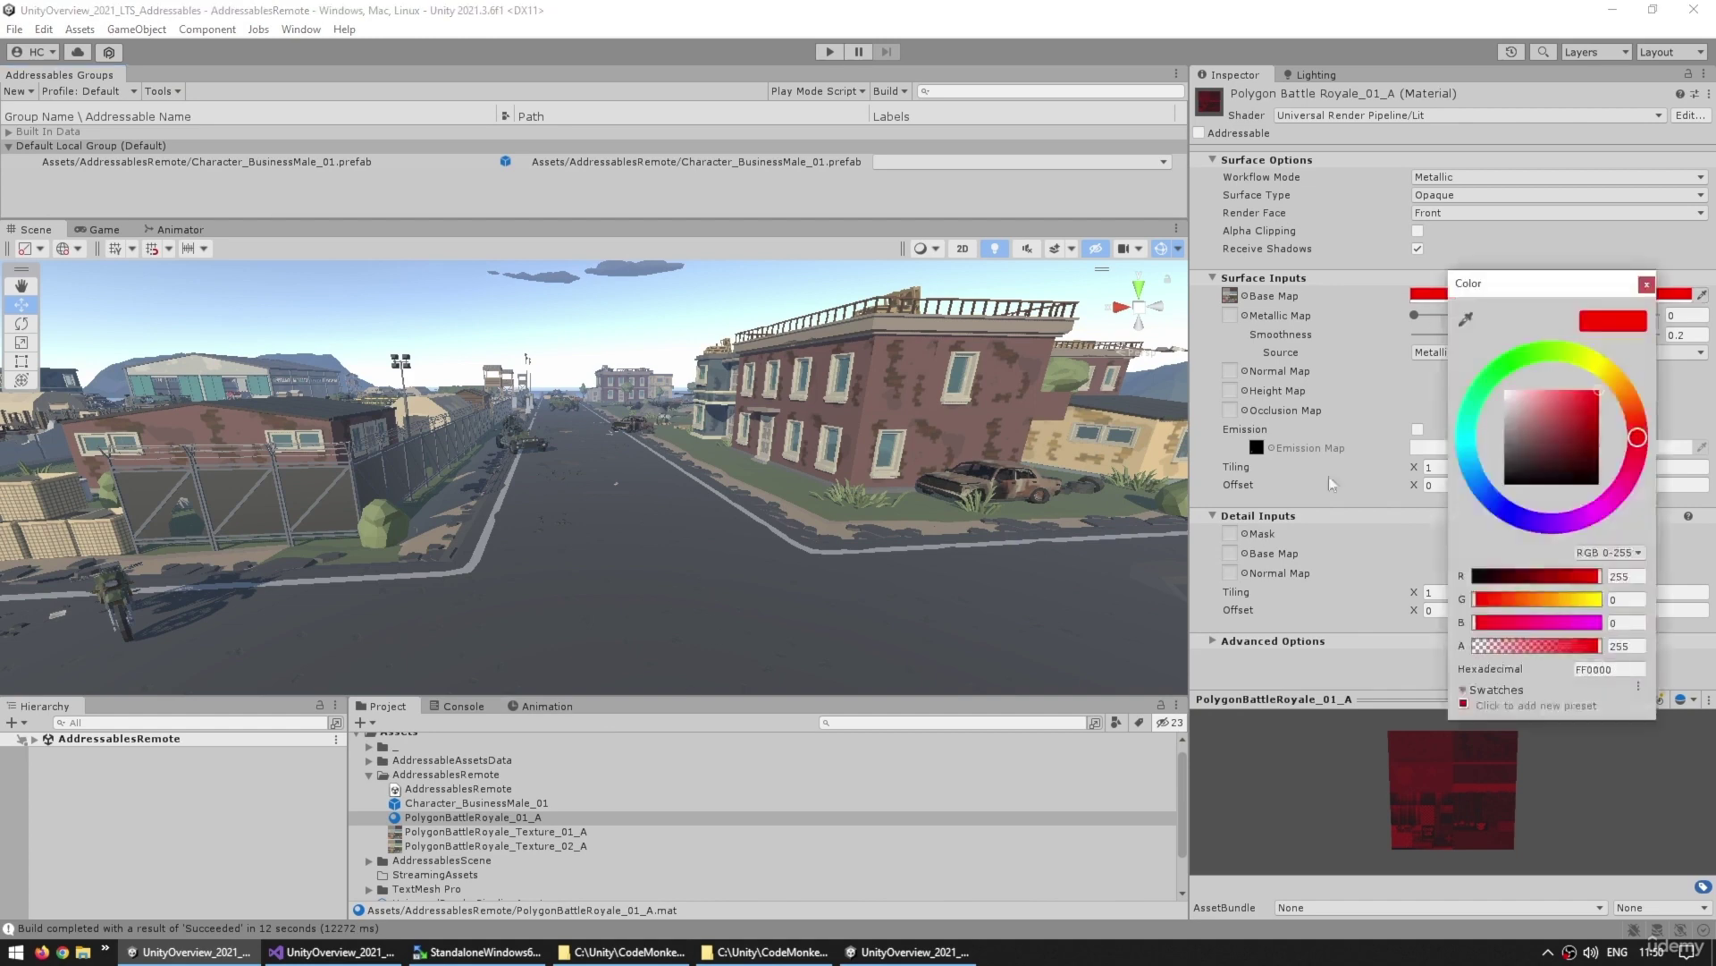
{"action": "left_click", "coordinate": [1506, 391]}
{"action": "left_click", "coordinate": [710, 818]}
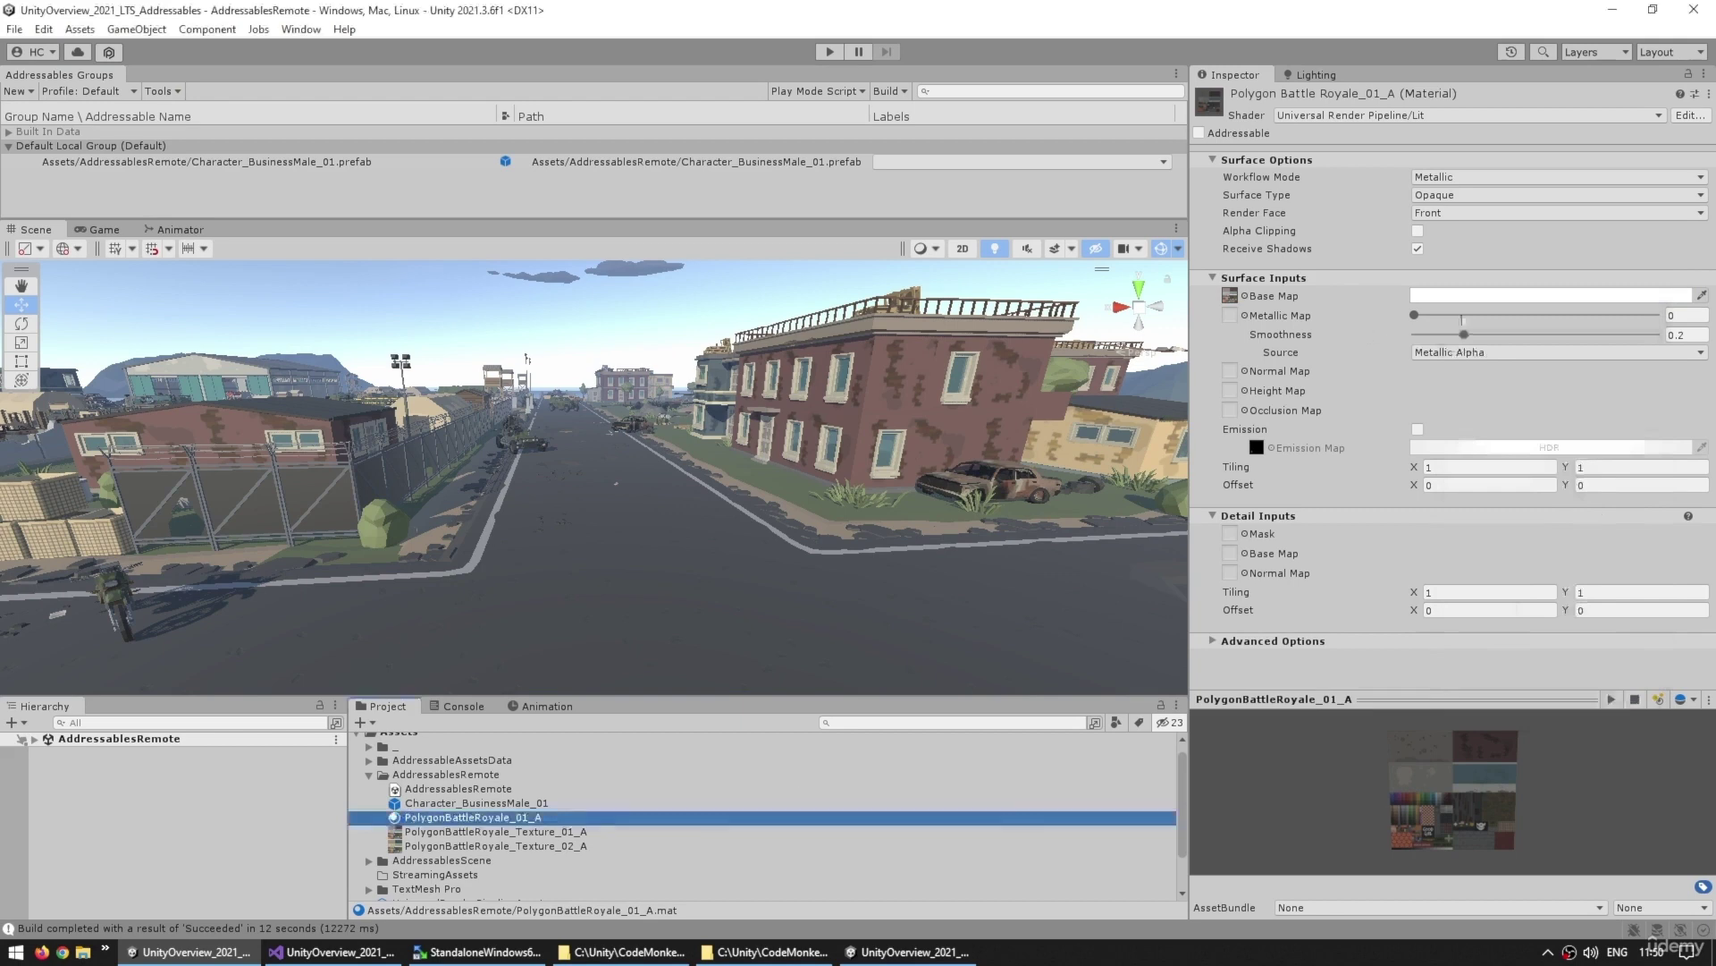
{"action": "left_click_drag", "start_coordinate": [556, 845], "coordinate": [1232, 297]}
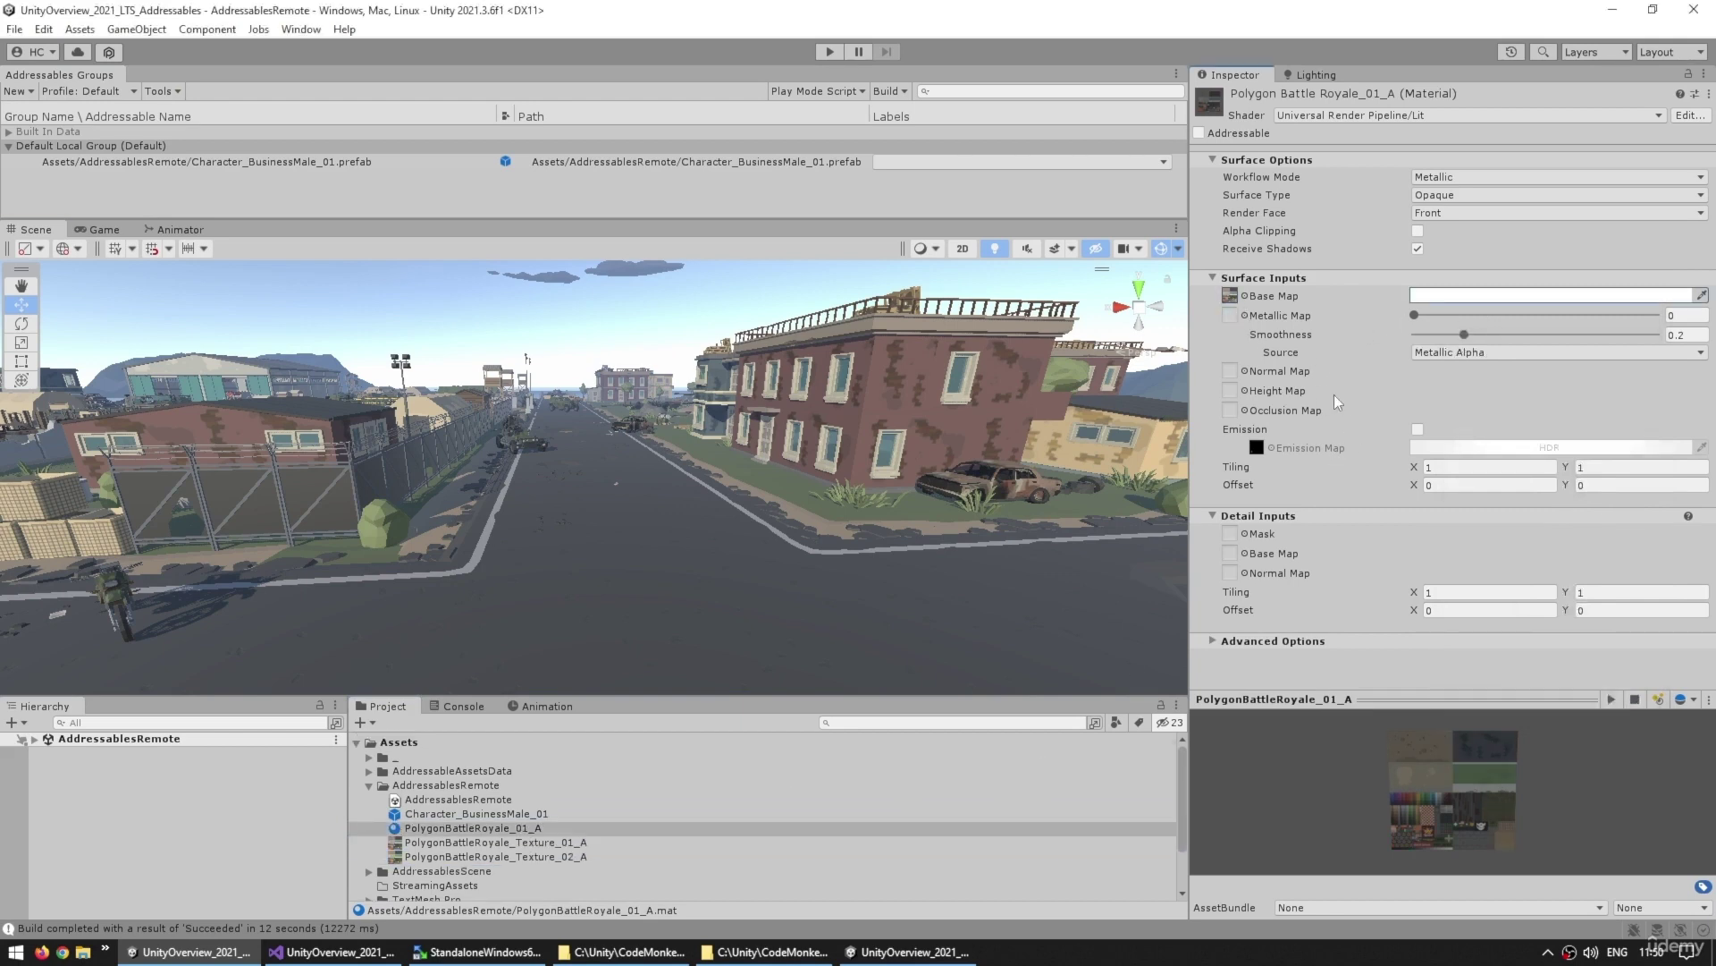
Update the previous Addressables build again to include the material's new texture
{"action": "left_click", "coordinate": [883, 91]}
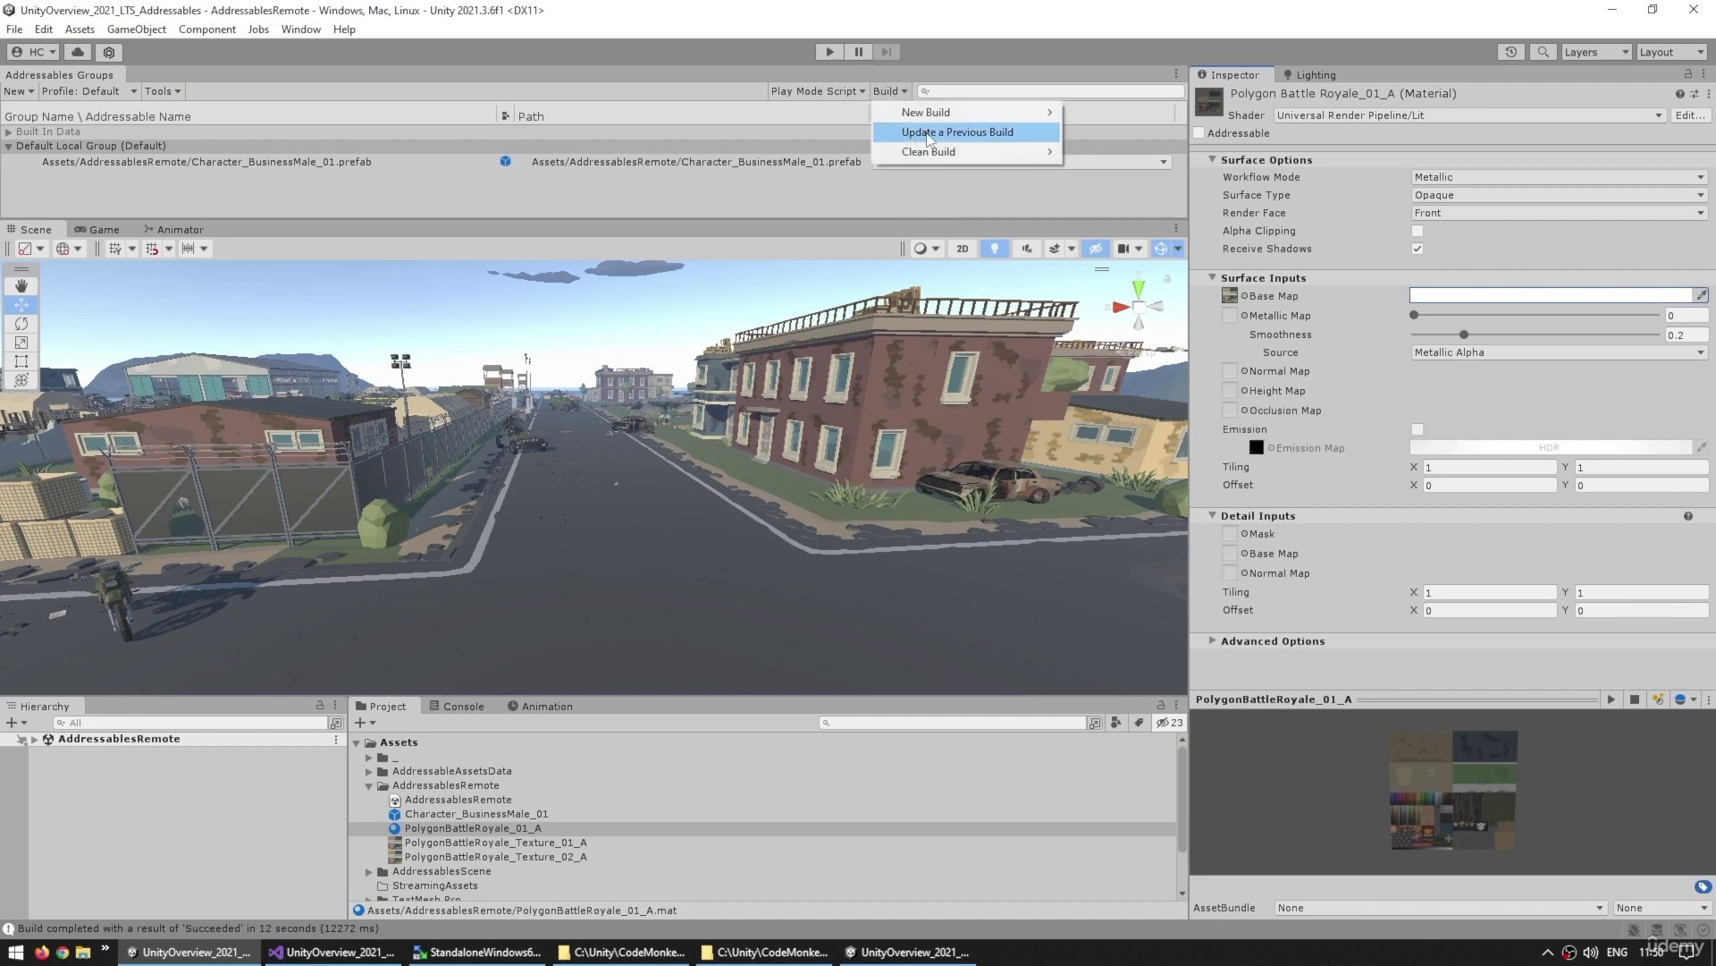
{"action": "left_click", "coordinate": [929, 136]}
{"action": "left_click", "coordinate": [382, 169]}
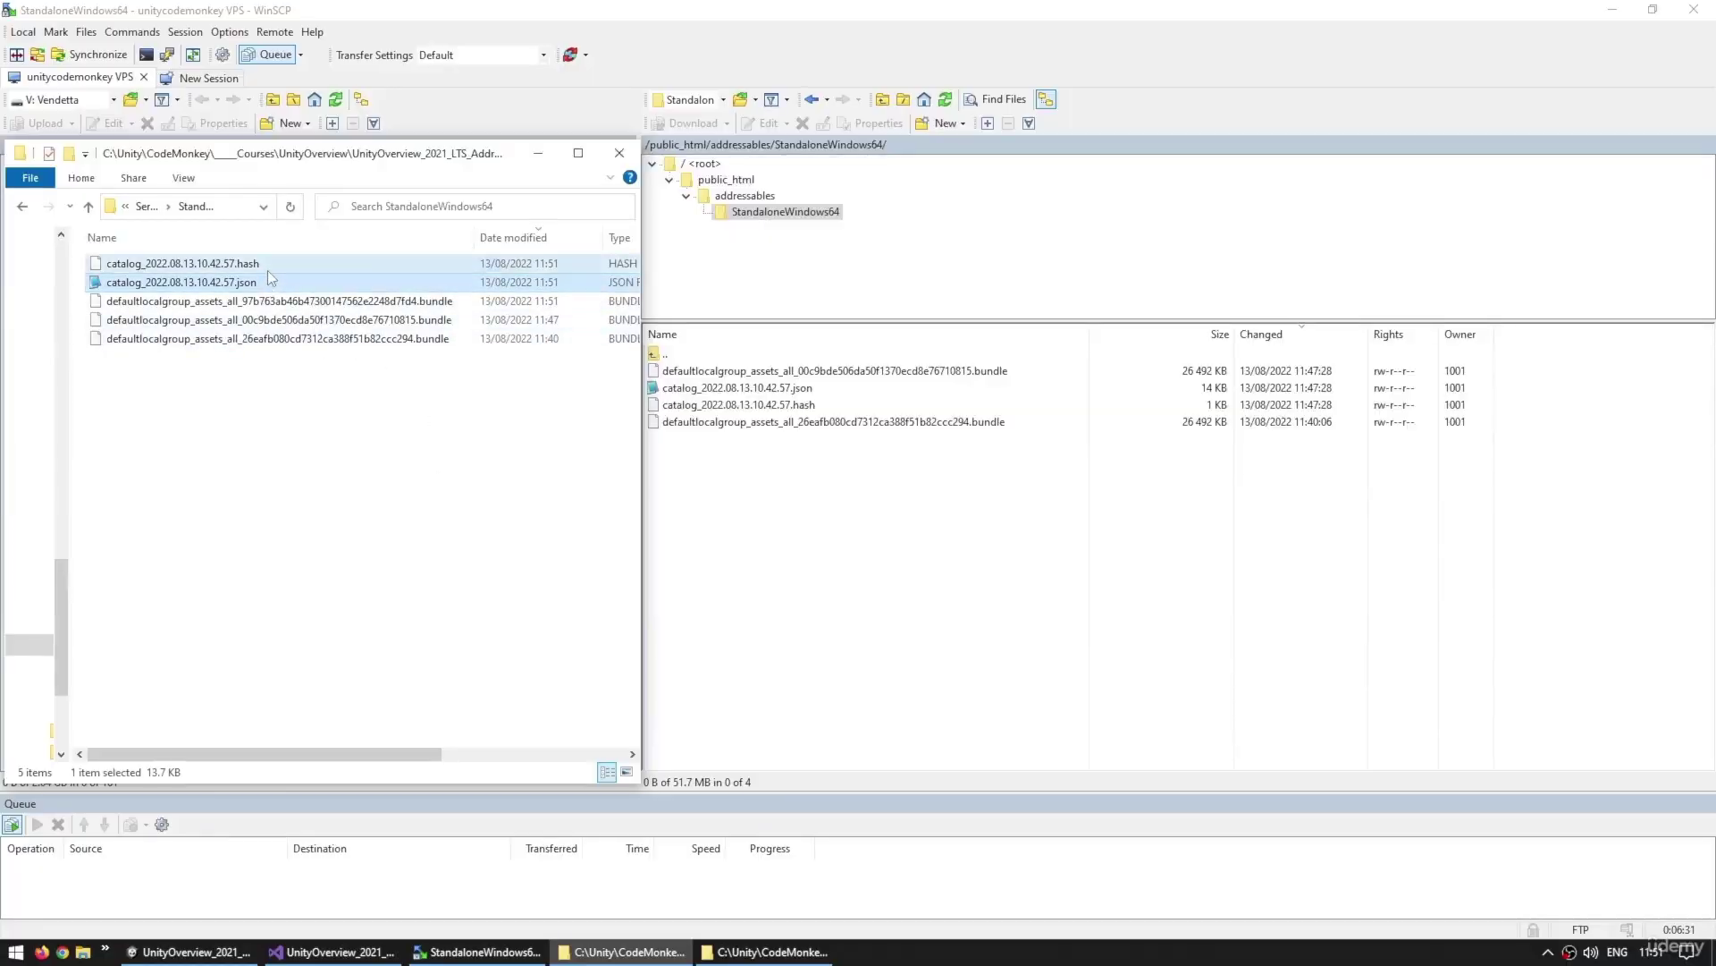
Upload the updated catalog files and newest defaultlocalgroup bundle to the server's StandaloneWindows64 folder through WinSCP, check the character in the player, and close it
{"action": "left_click", "coordinate": [268, 271]}
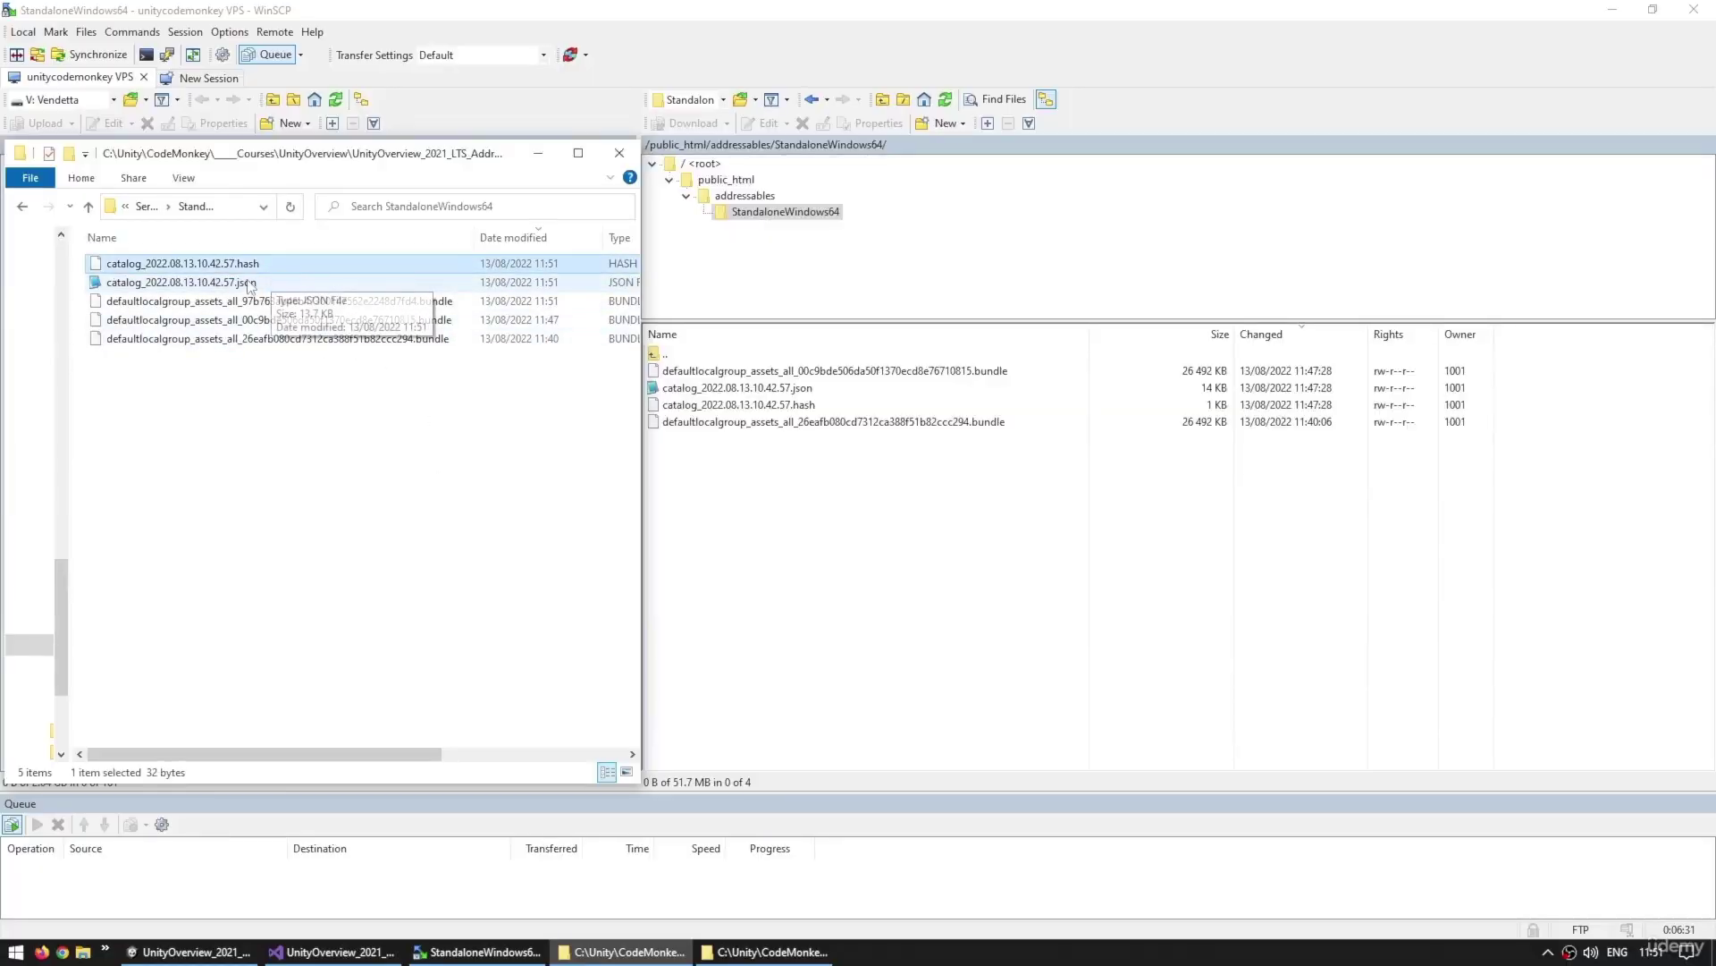
{"action": "left_click", "coordinate": [249, 283]}
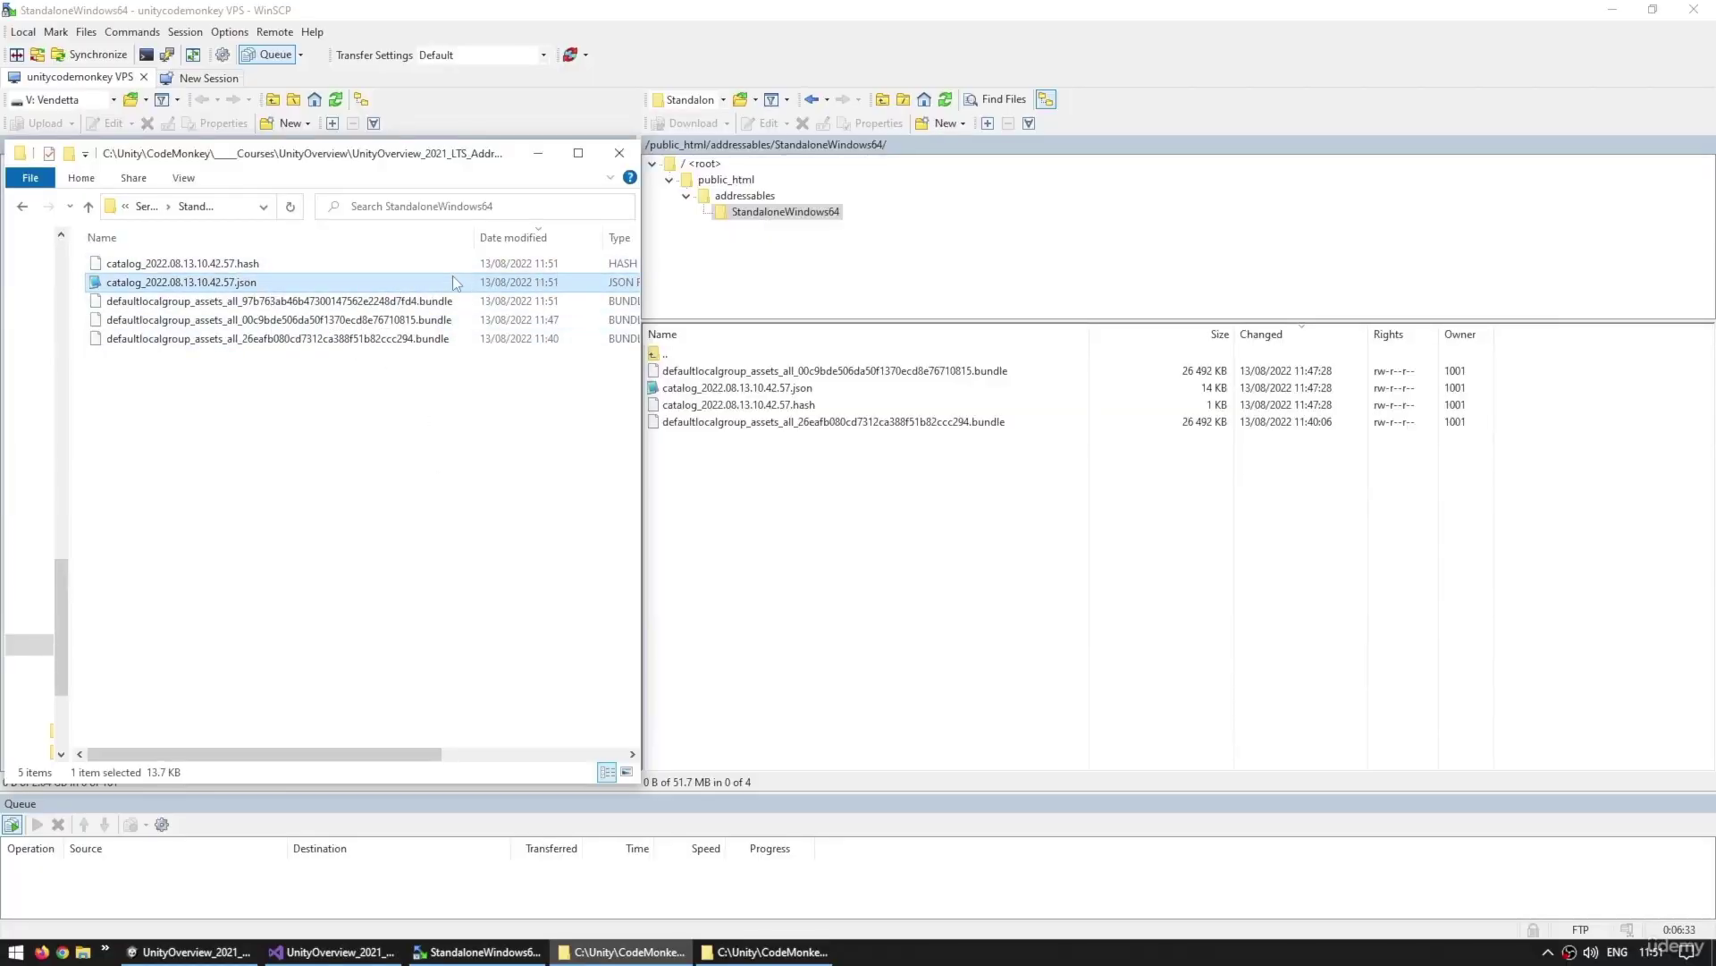
{"action": "left_click_drag", "start_coordinate": [393, 301], "coordinate": [287, 278]}
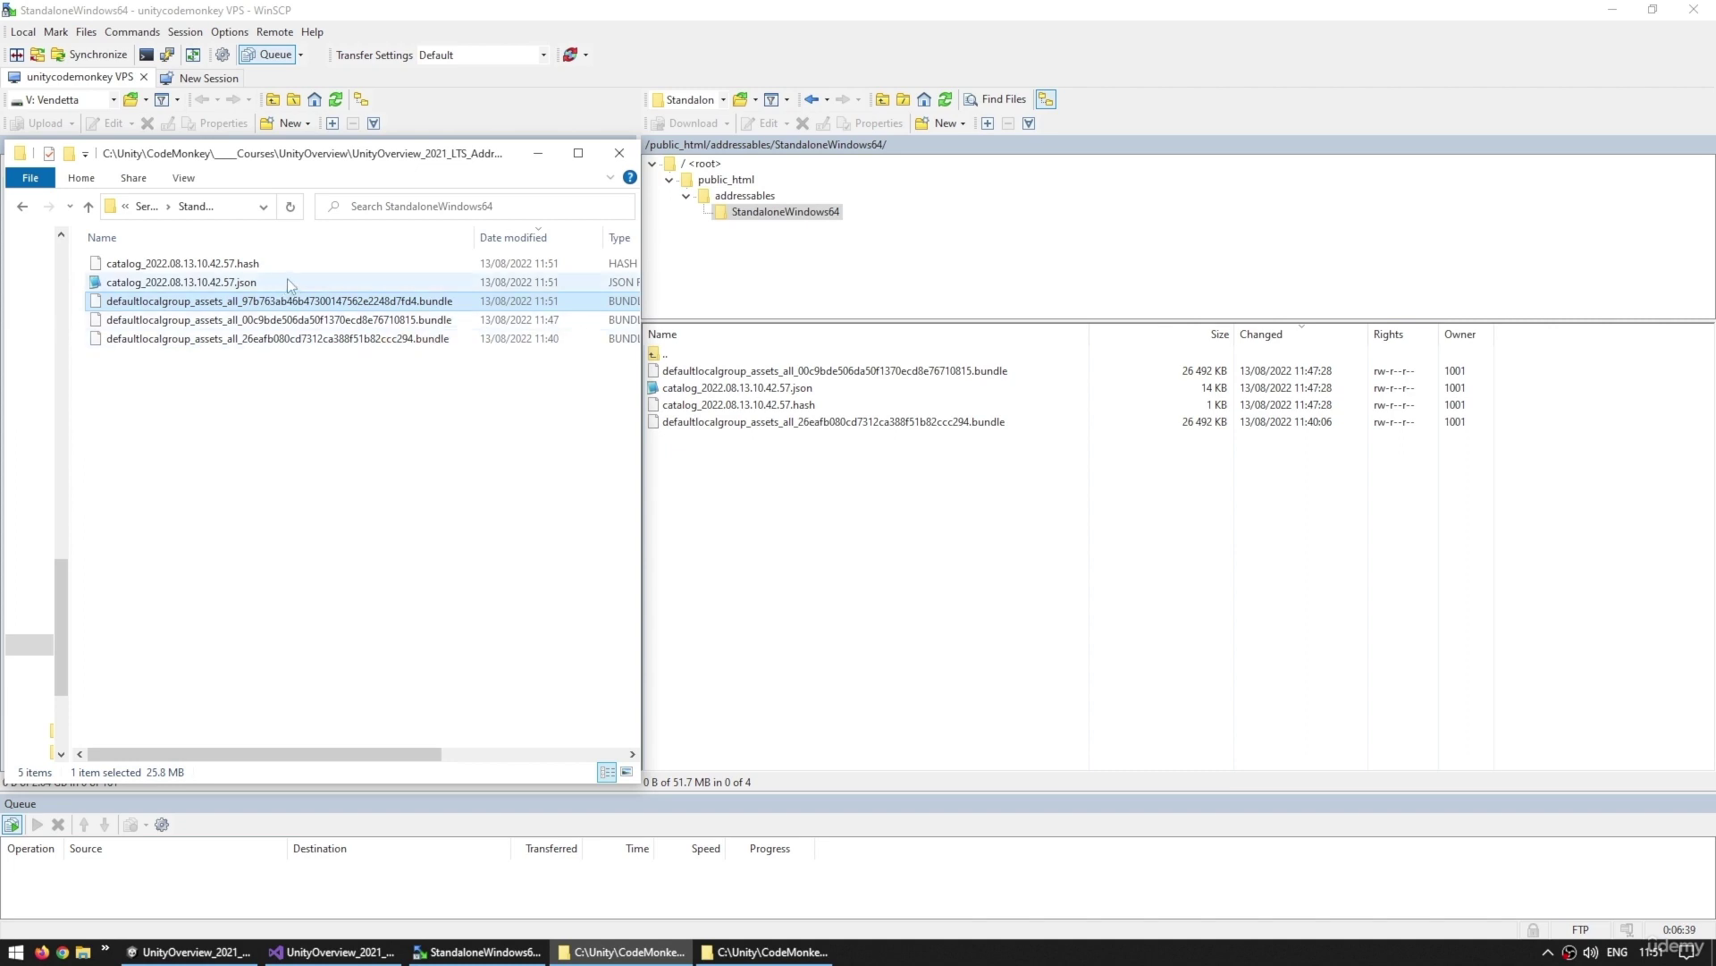
{"action": "left_click", "coordinate": [293, 261], "text": "shift"}
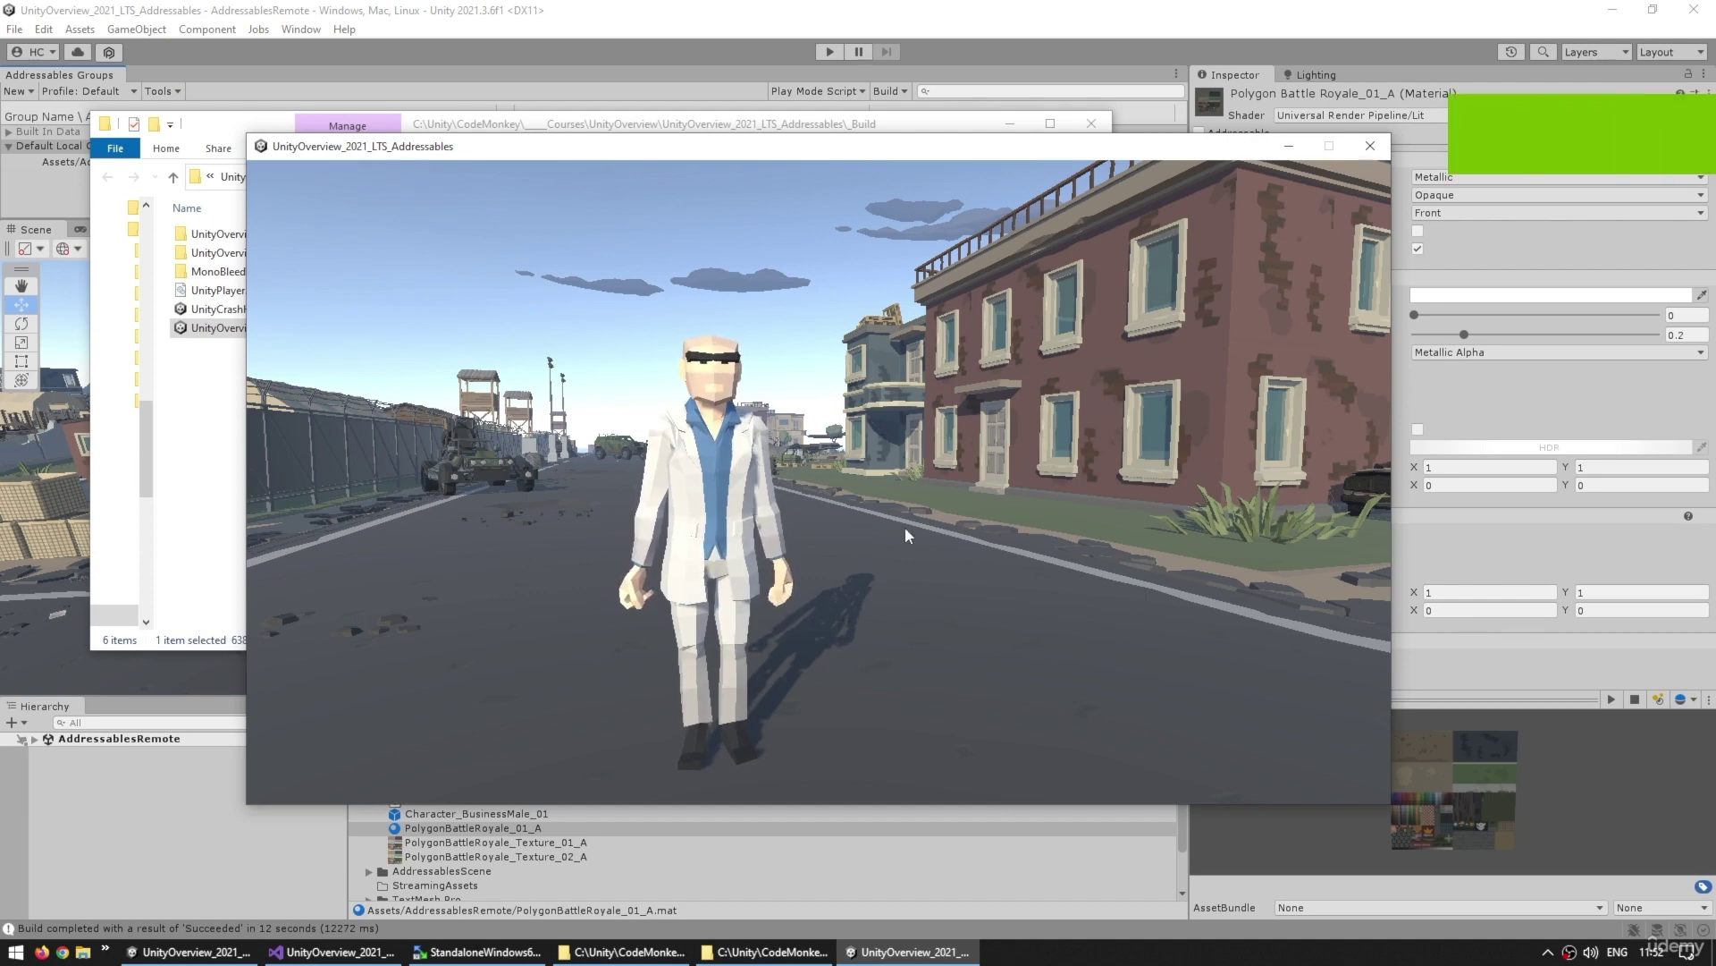
{"action": "key", "text": "alt+F4"}
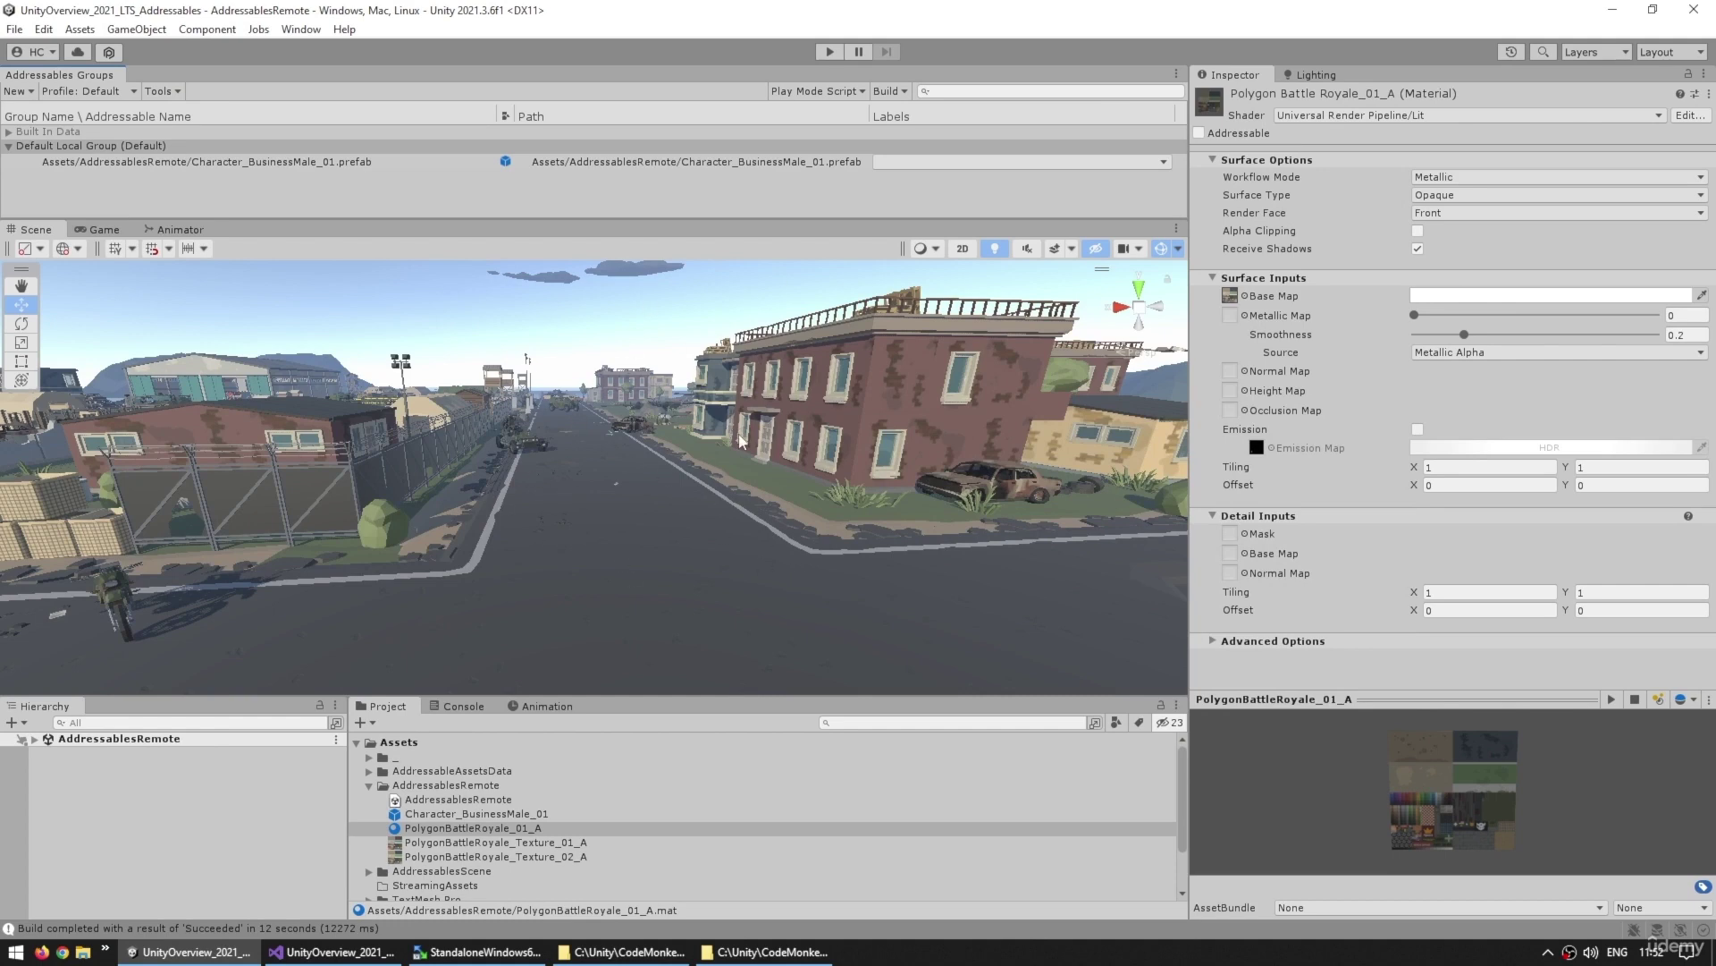
In Unity, tint the PolygonBattleRoyale_01_A material's Base Map bright green, then test the character in Play mode and stop
{"action": "left_click", "coordinate": [1468, 297]}
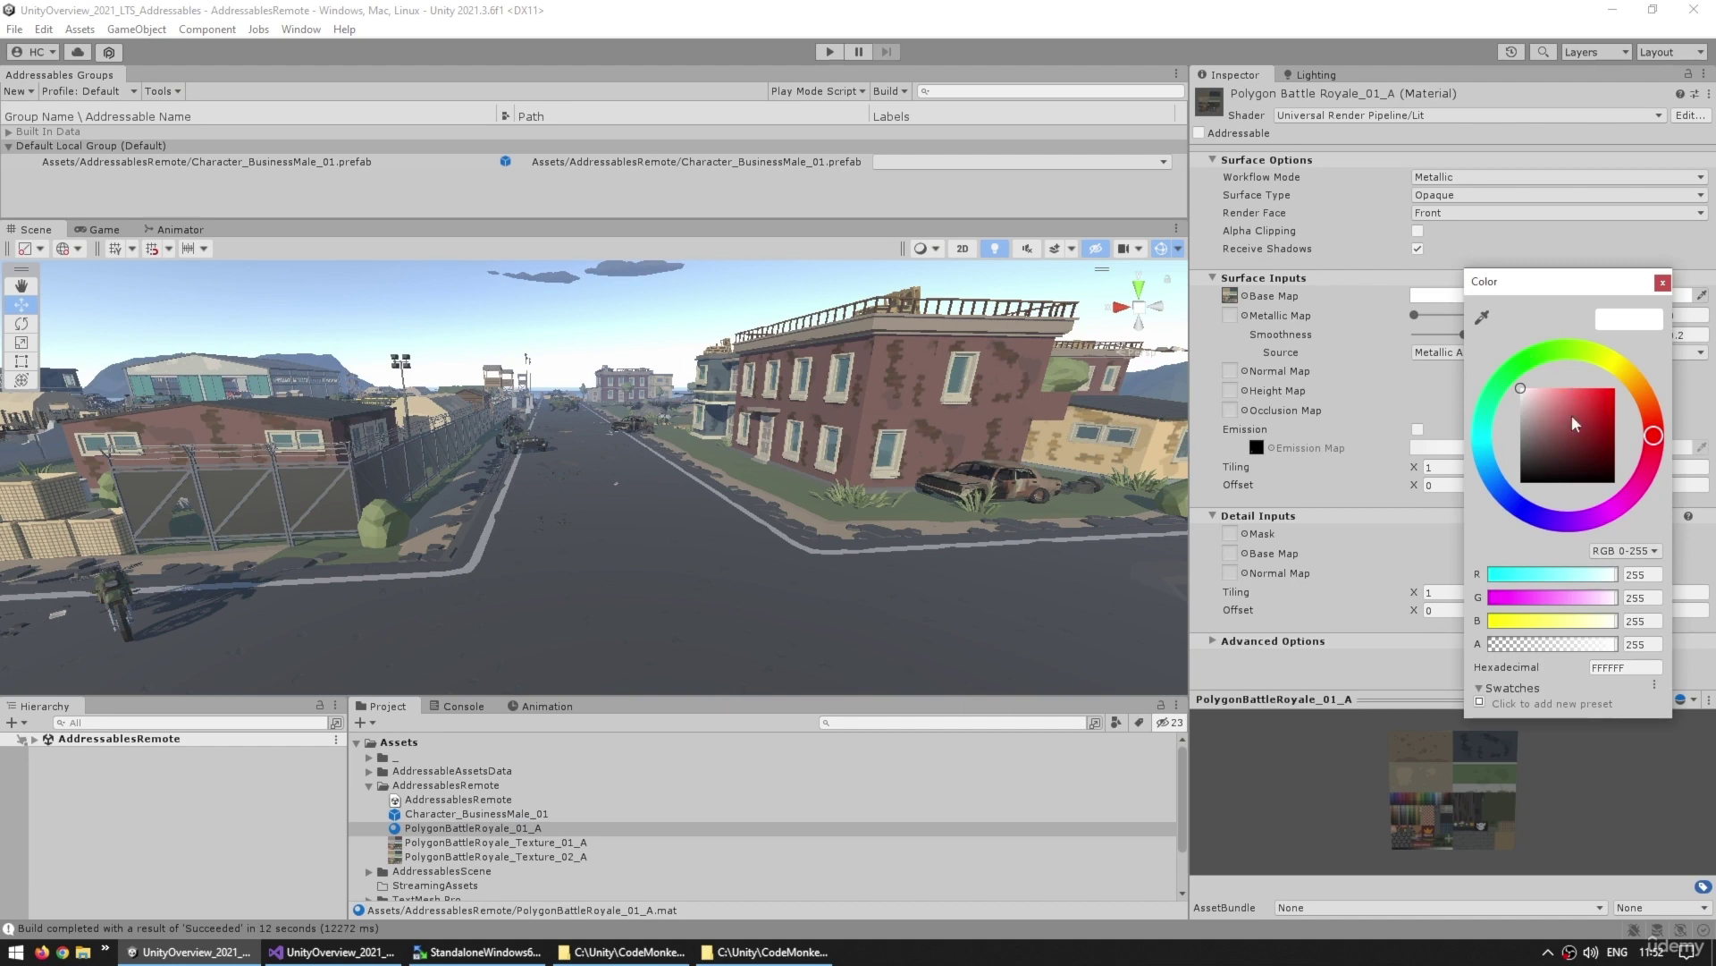
{"action": "left_click", "coordinate": [1551, 351]}
{"action": "left_click_drag", "start_coordinate": [1578, 410], "coordinate": [1692, 344]}
{"action": "left_click", "coordinate": [1663, 283]}
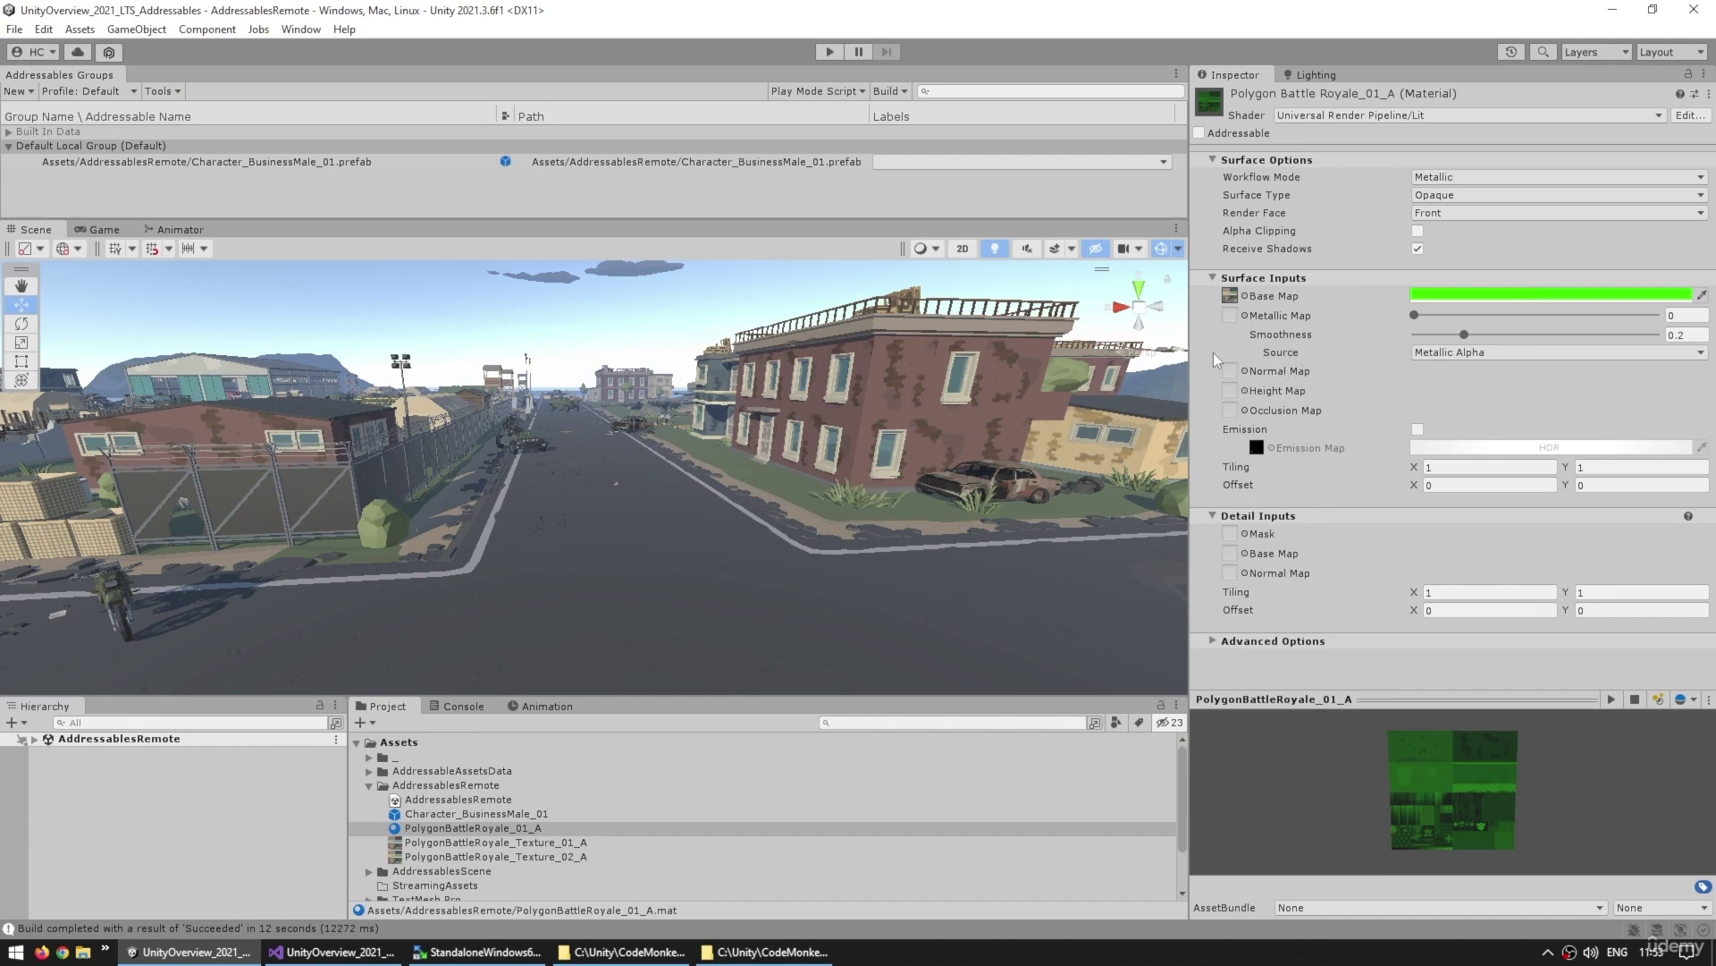
{"action": "left_click", "coordinate": [829, 52]}
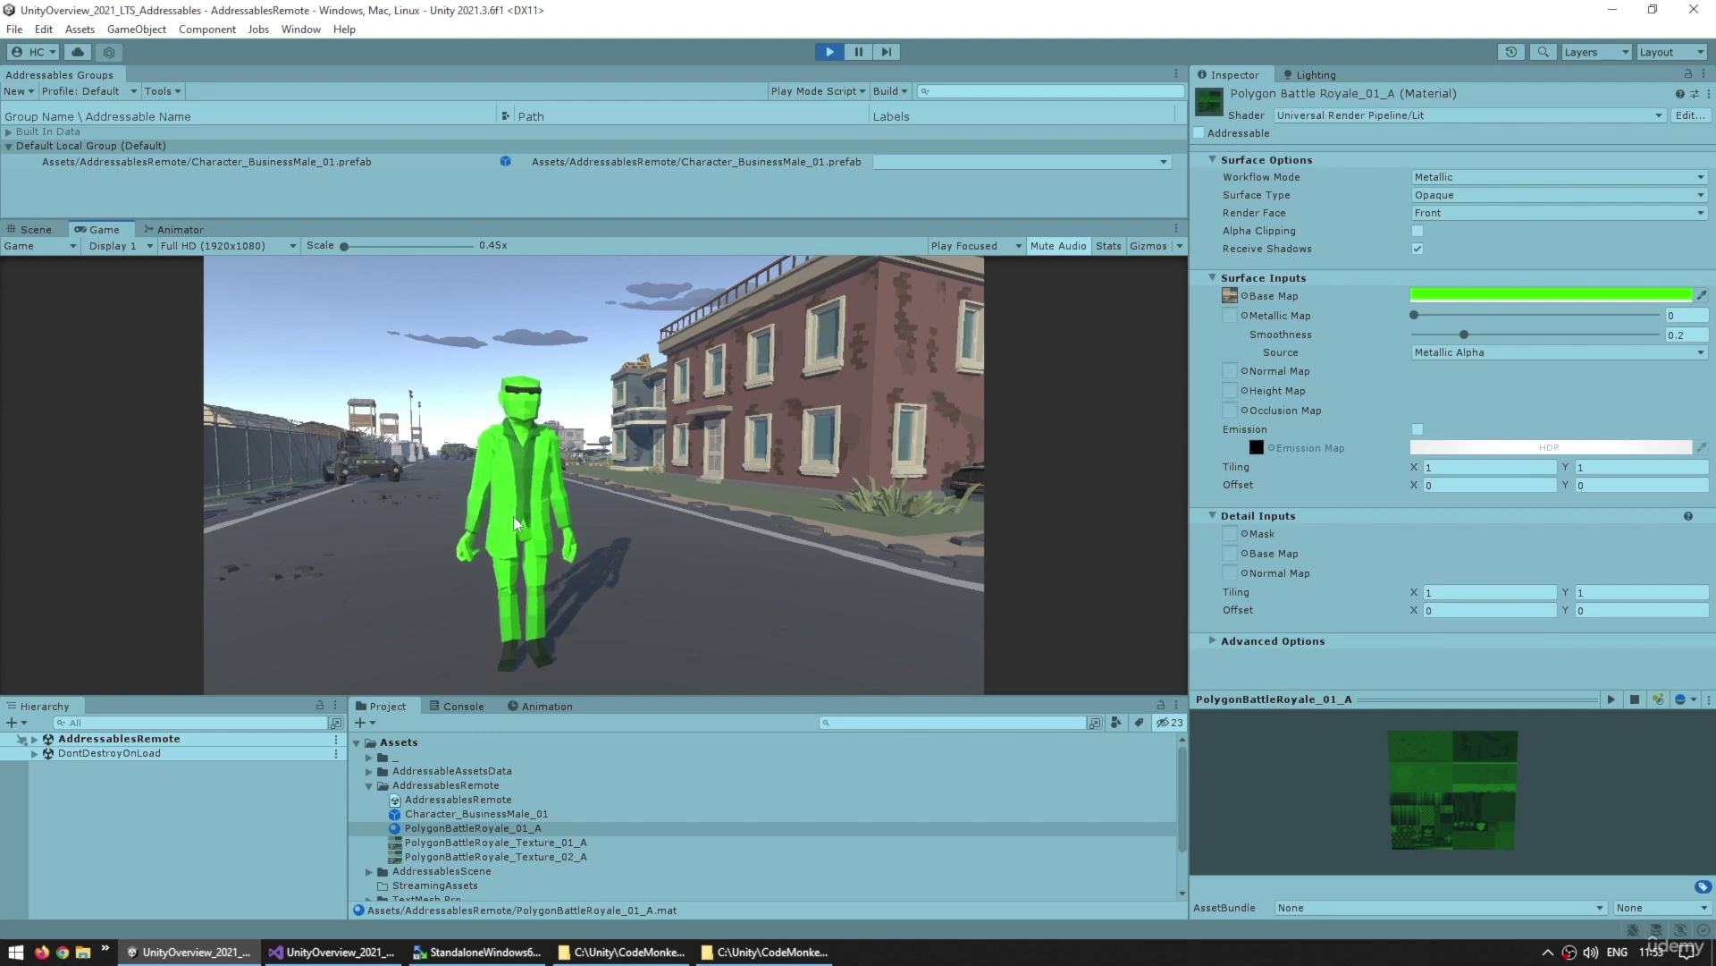
{"action": "key", "text": "ctrl+p"}
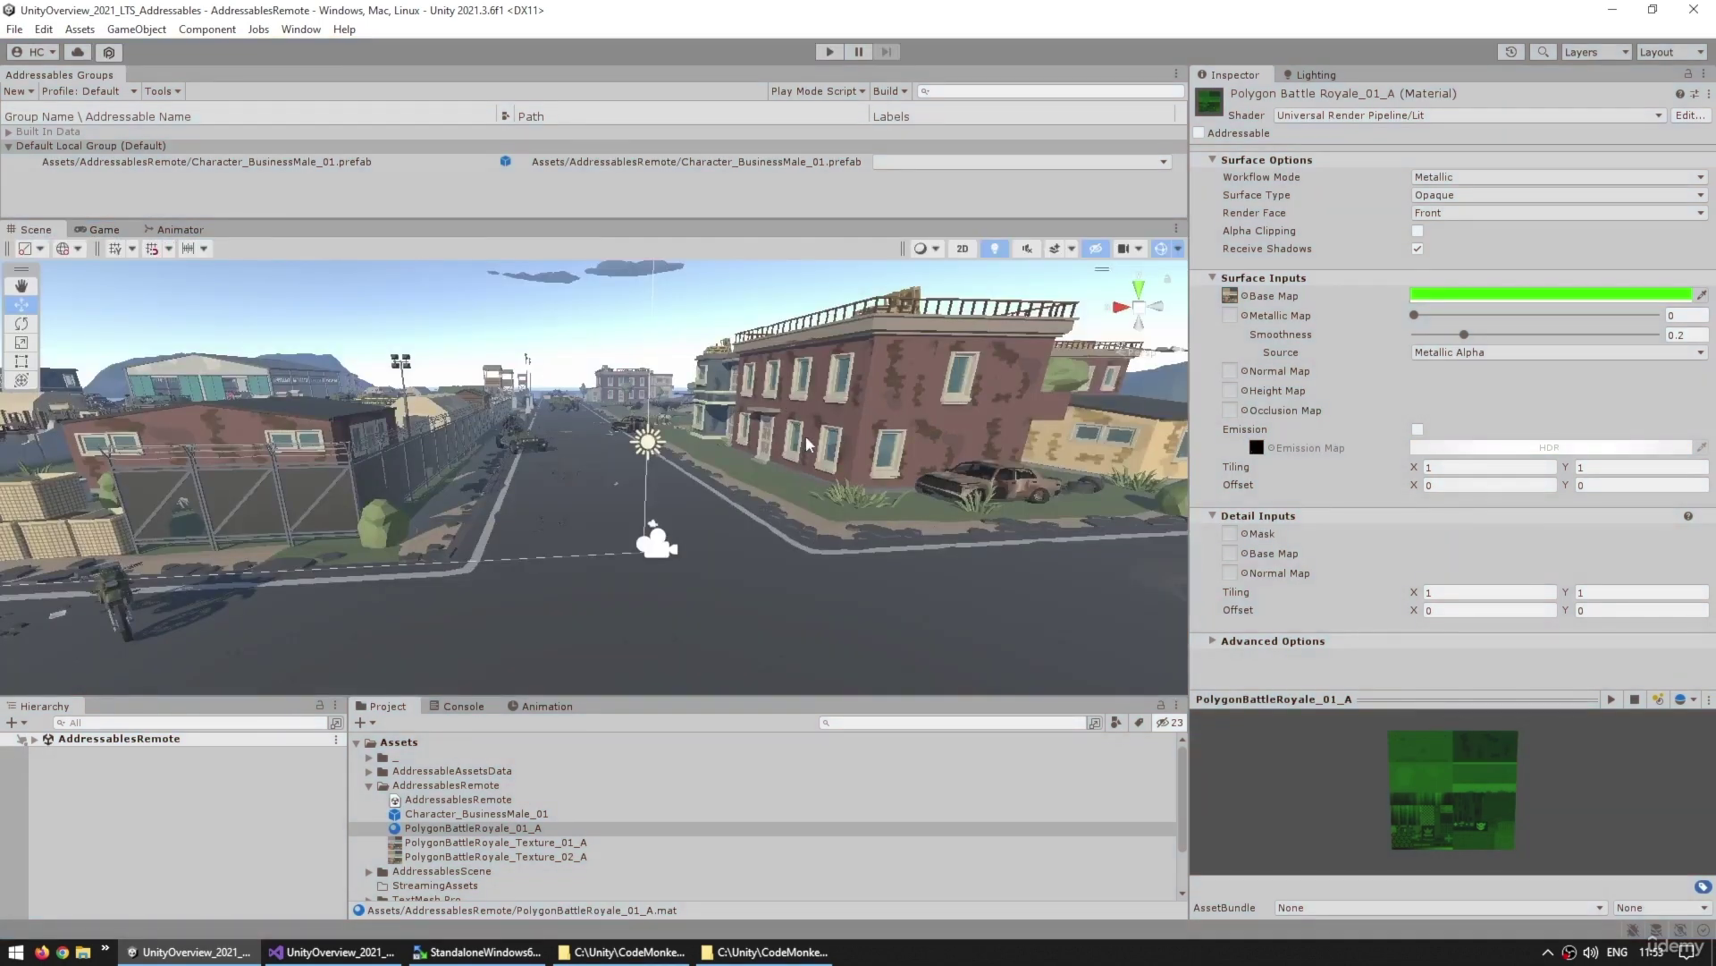
Set the Addressables Play Mode Script to Use Existing Build (Windows) and start Play mode
{"action": "left_click", "coordinate": [821, 92]}
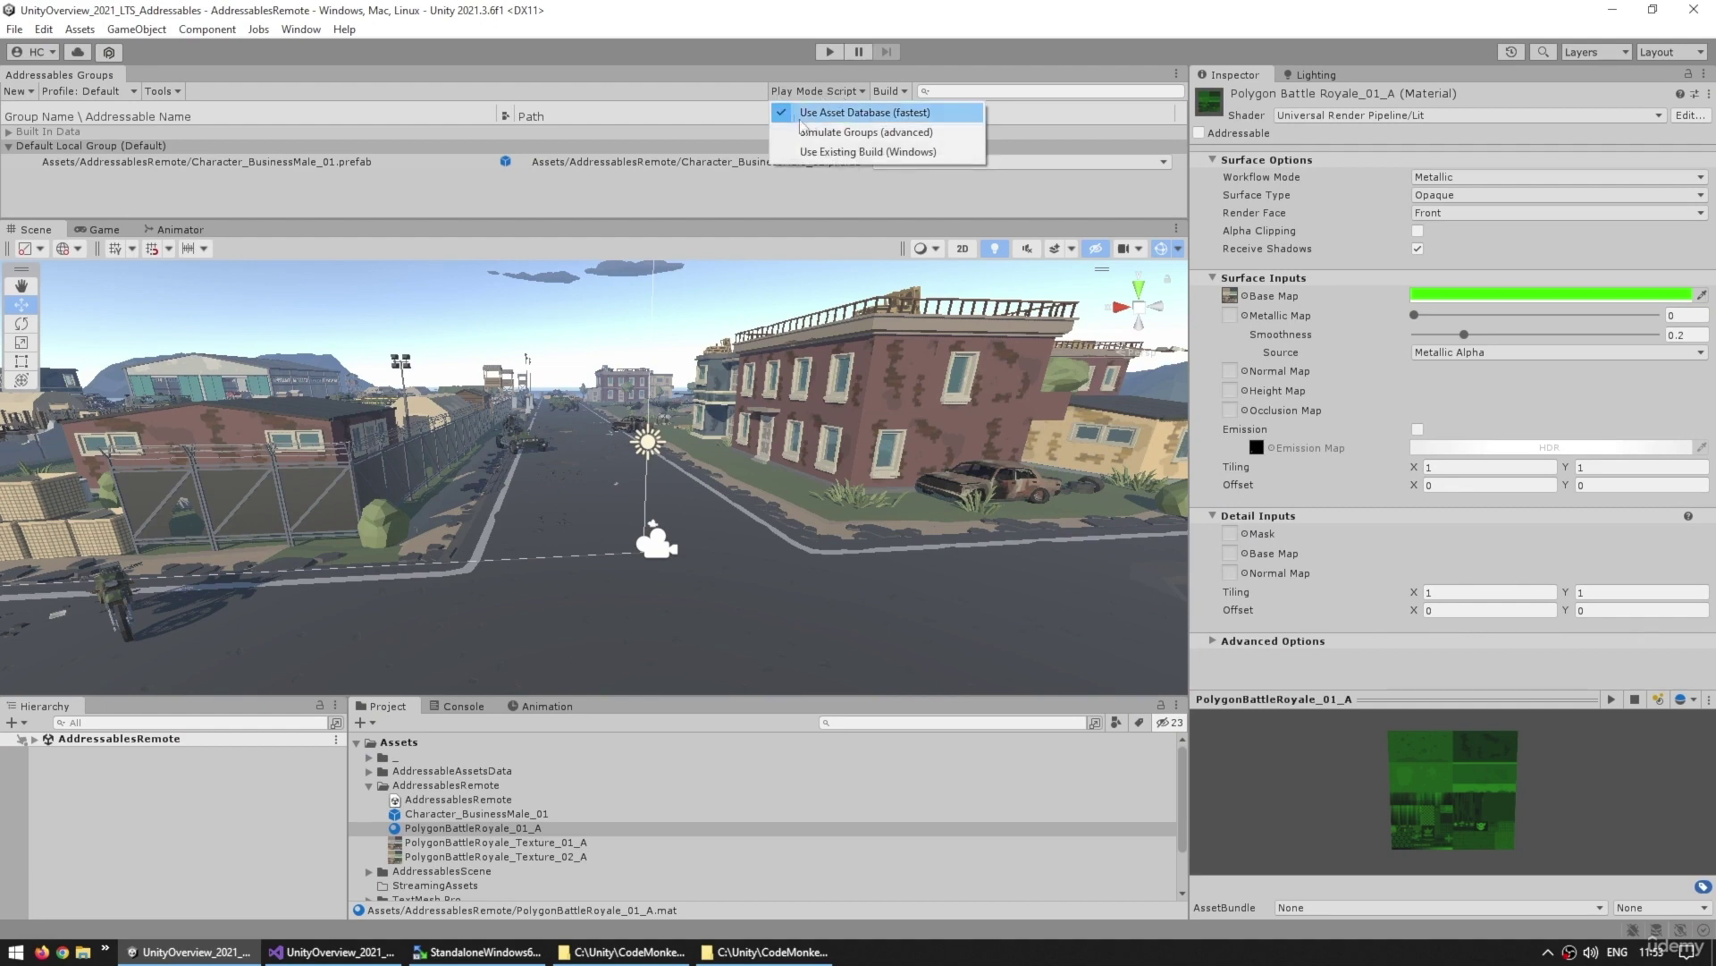
{"action": "left_click", "coordinate": [846, 154]}
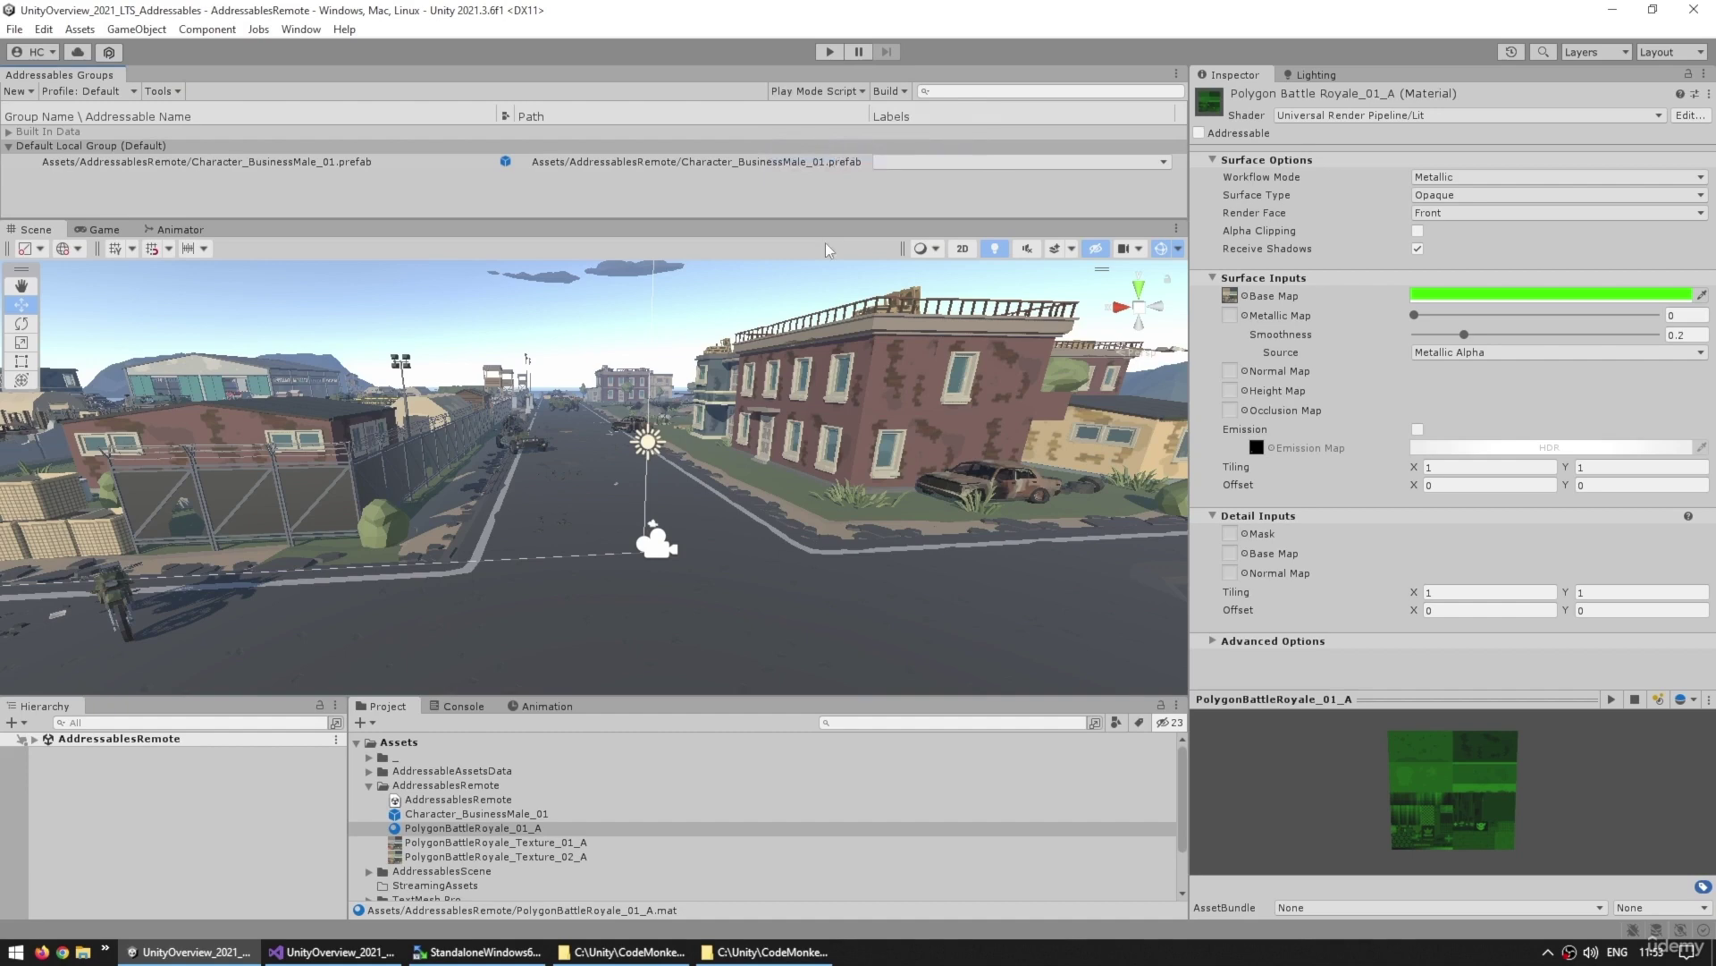
{"action": "left_click", "coordinate": [828, 52]}
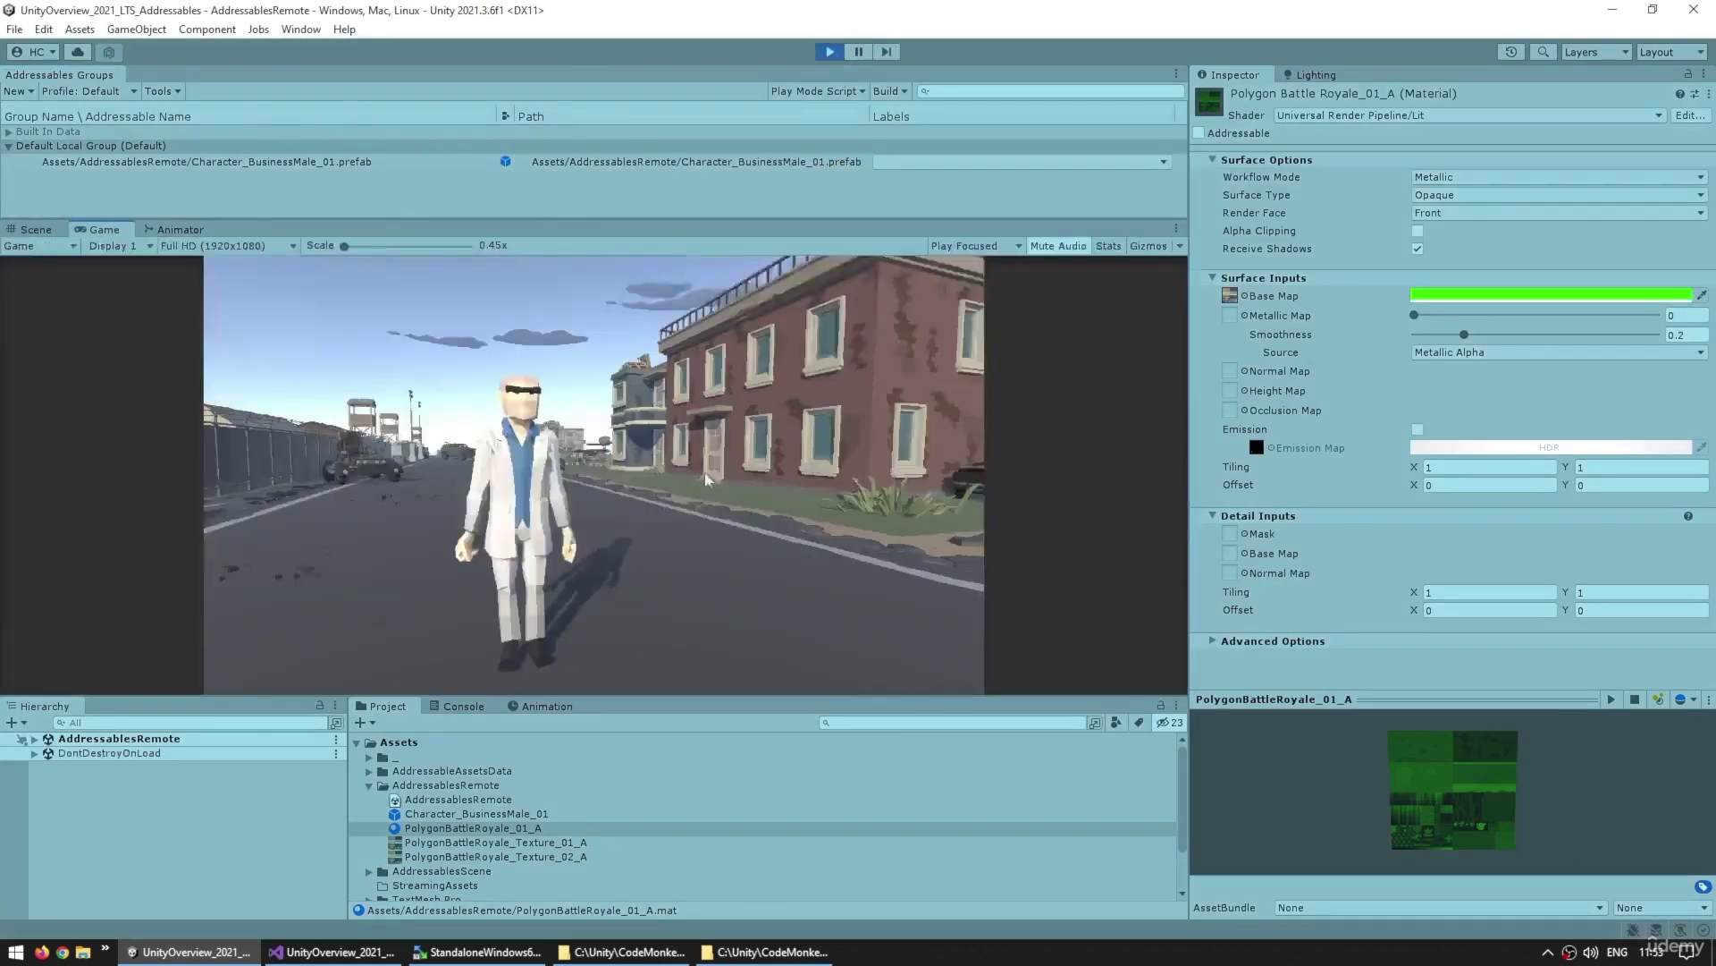